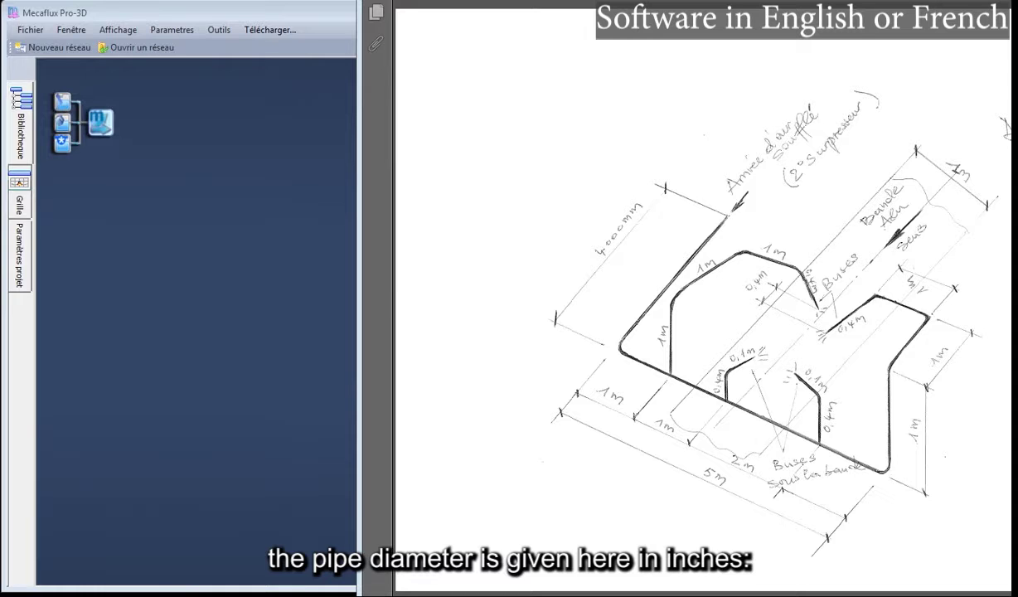
Step: Convert a length of 6 inches (pouces) to millimetres with the metric/Anglo-Saxon converter and close the converter
{"action": "left_click", "coordinate": [221, 34]}
{"action": "left_click", "coordinate": [219, 30]}
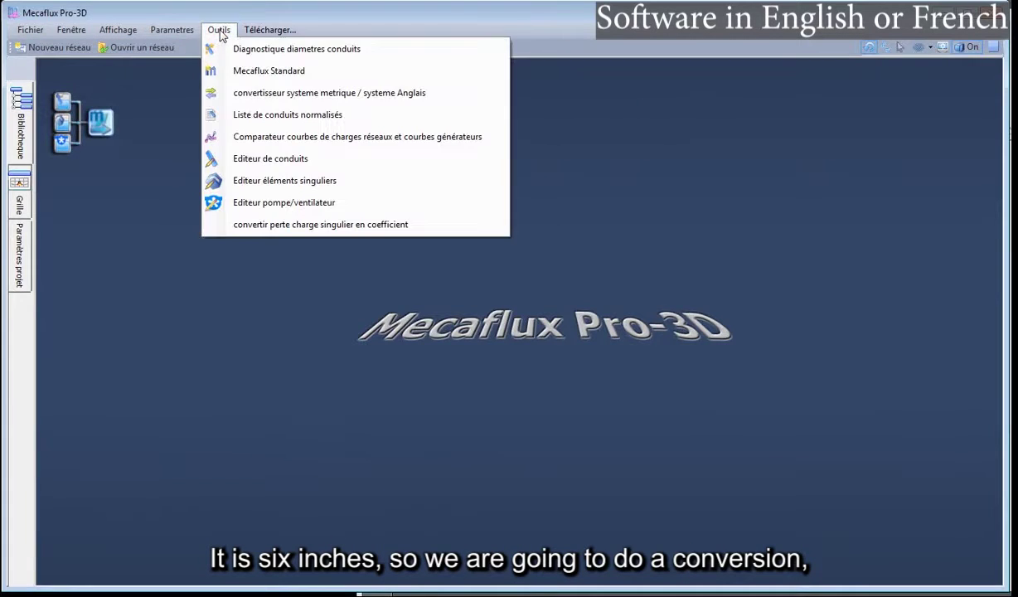
{"action": "left_click", "coordinate": [266, 98]}
{"action": "left_click_drag", "start_coordinate": [70, 149], "coordinate": [481, 153]}
{"action": "left_click", "coordinate": [303, 197]}
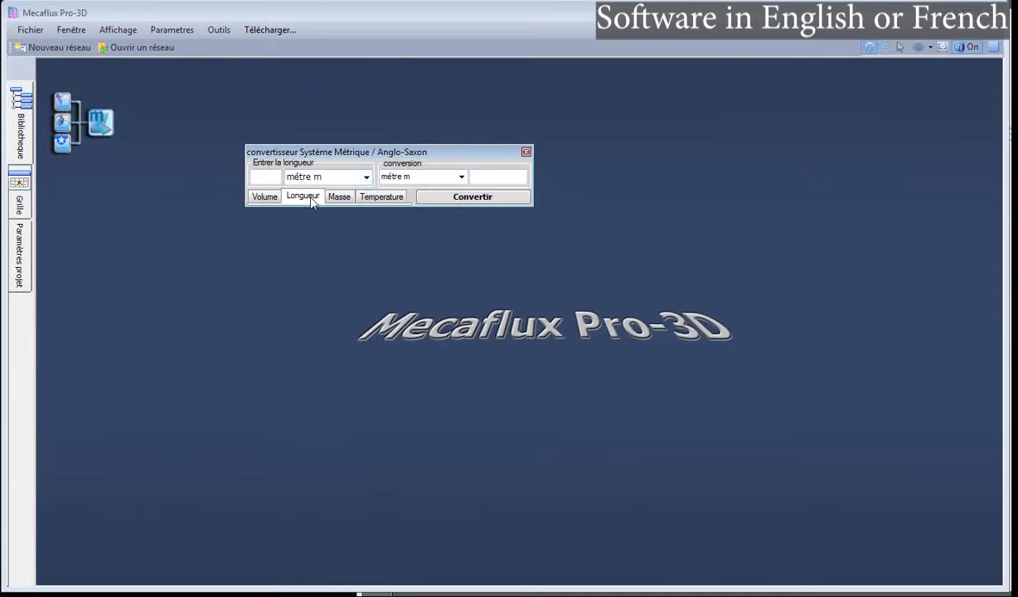
{"action": "left_click", "coordinate": [365, 177]}
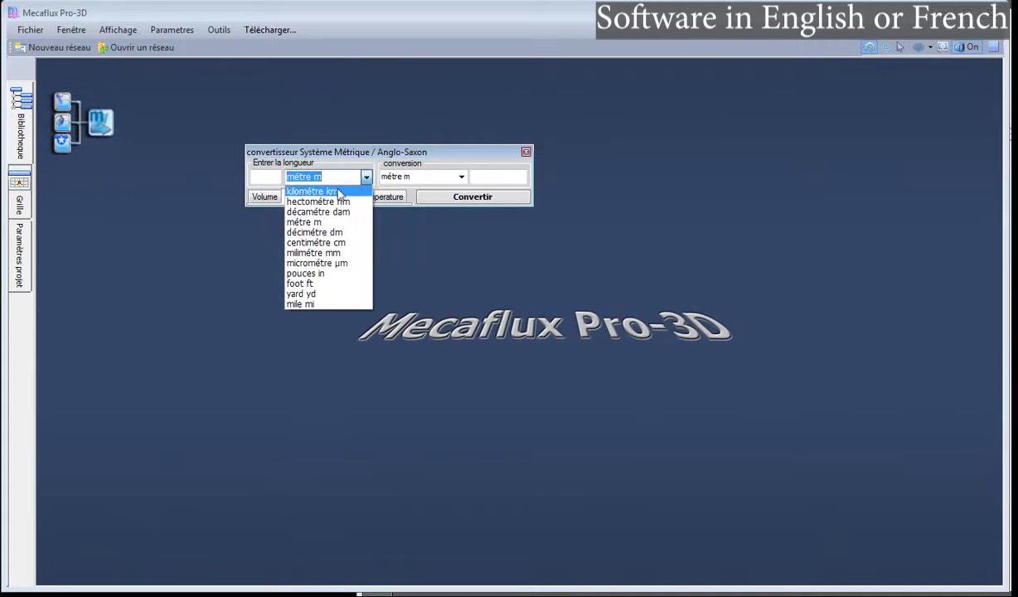
{"action": "left_click", "coordinate": [318, 265]}
{"action": "left_click", "coordinate": [461, 176]}
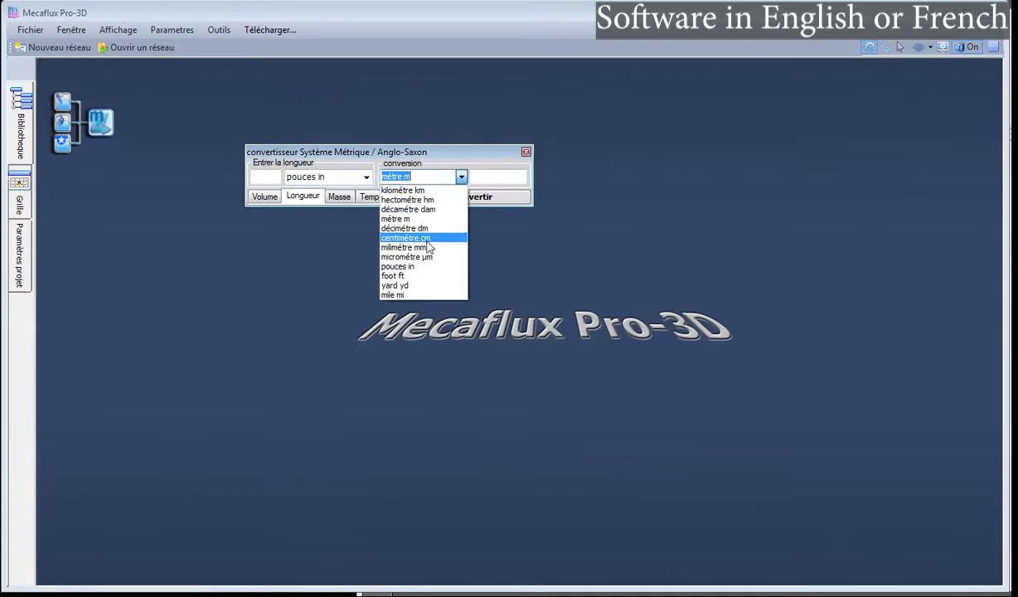
{"action": "left_click", "coordinate": [429, 248]}
{"action": "left_click", "coordinate": [274, 178]}
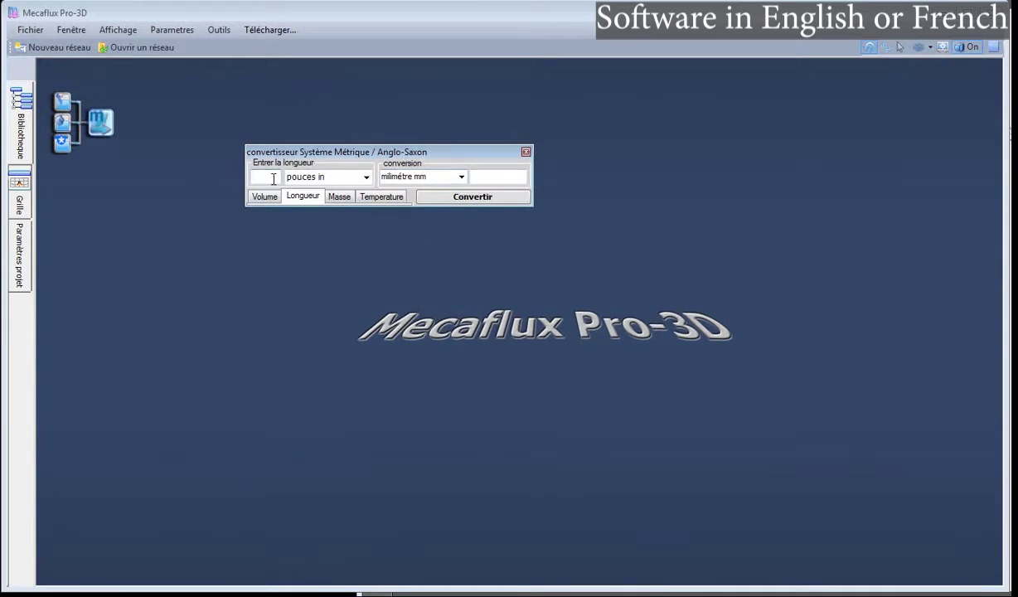
{"action": "left_click", "coordinate": [508, 197]}
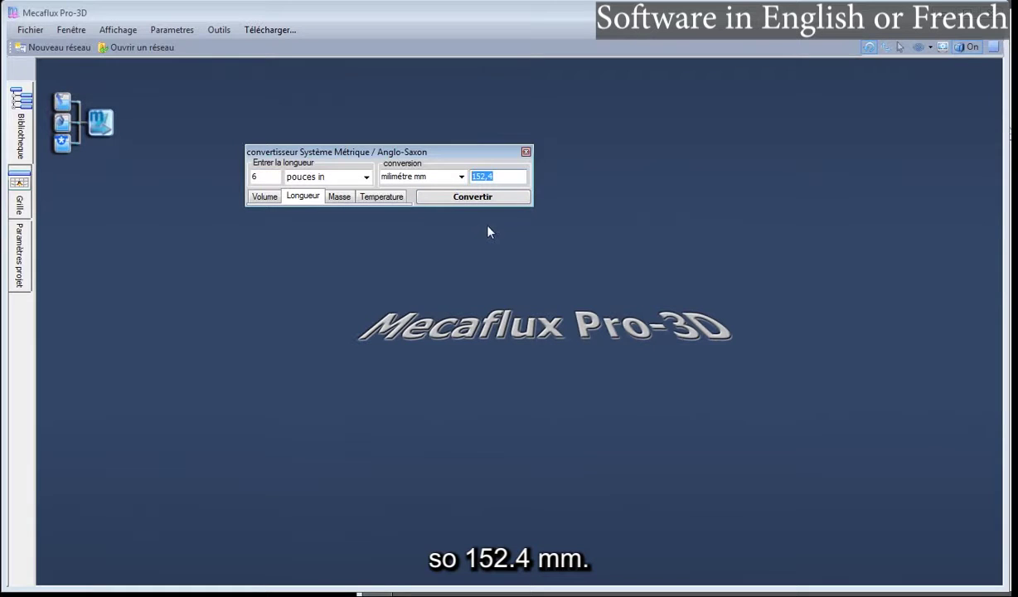
{"action": "left_click", "coordinate": [526, 152]}
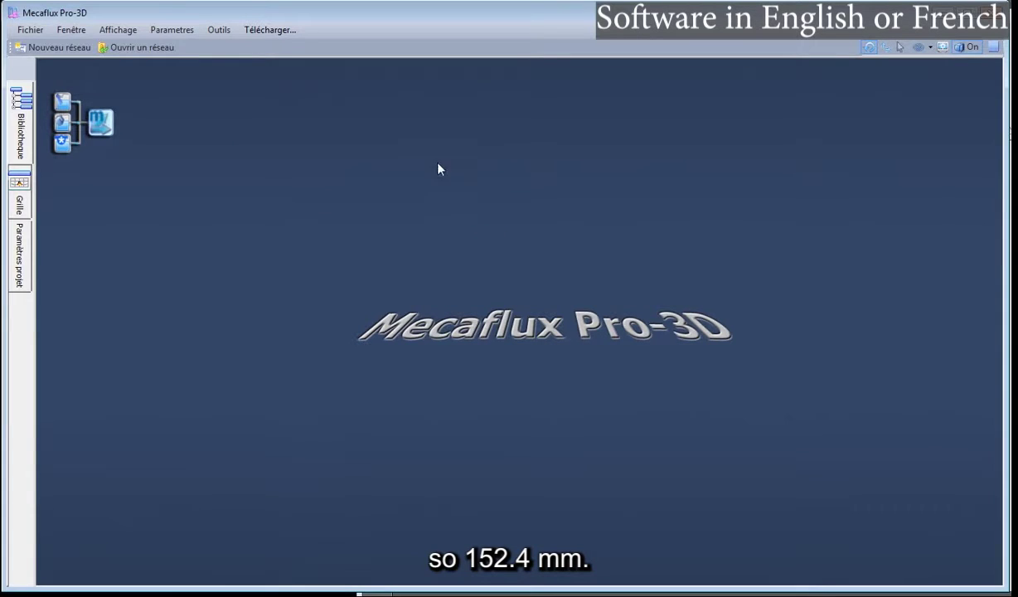
Step: Create a PVC conduit with a 152,4 mm inner diameter and save it in the conduit library
{"action": "left_click", "coordinate": [20, 128]}
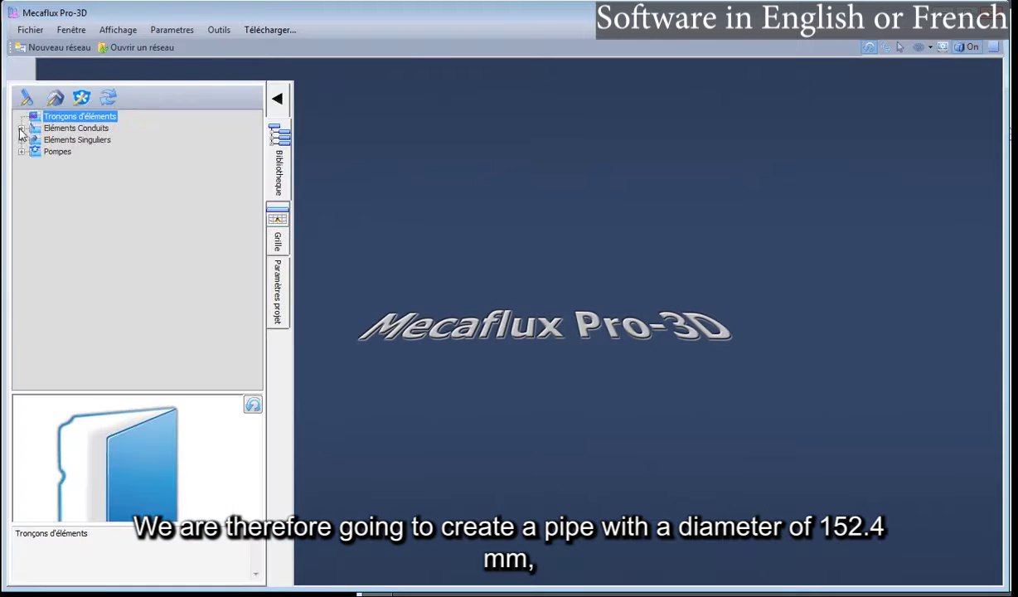
{"action": "left_click", "coordinate": [25, 97]}
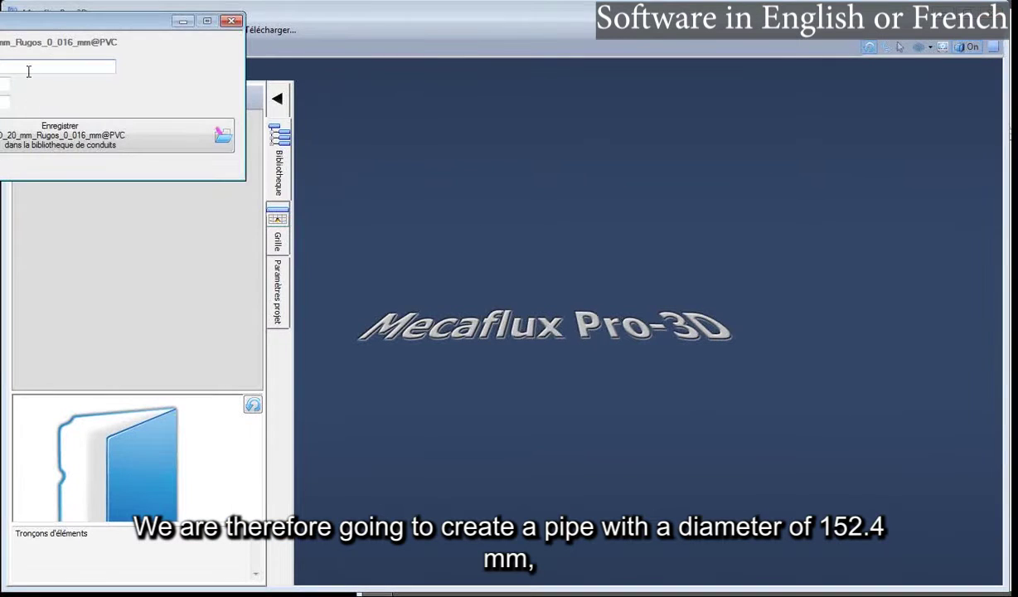
{"action": "left_click_drag", "start_coordinate": [64, 27], "coordinate": [527, 156]}
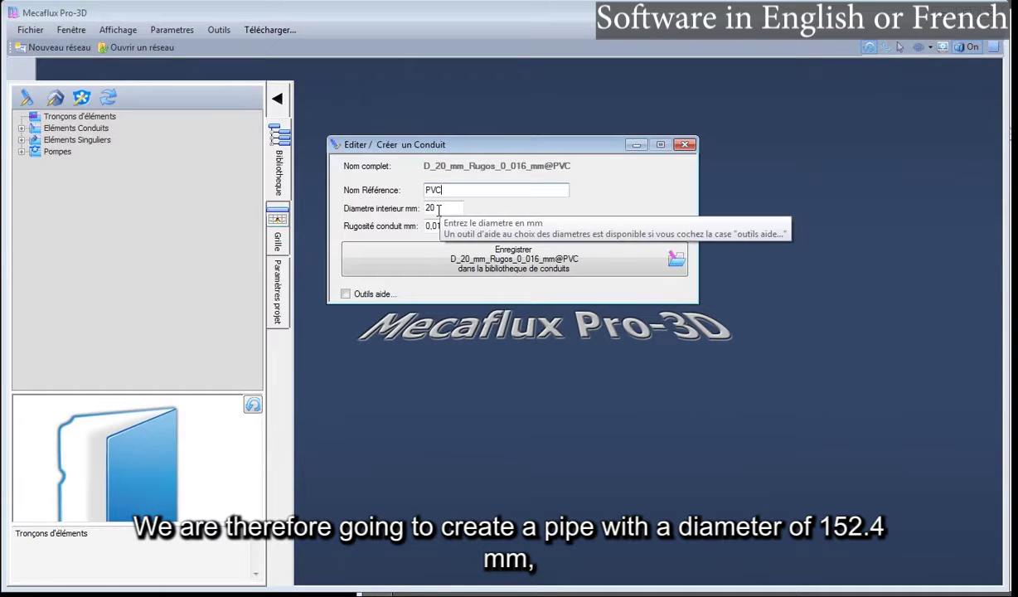
{"action": "double_click", "coordinate": [438, 209]}
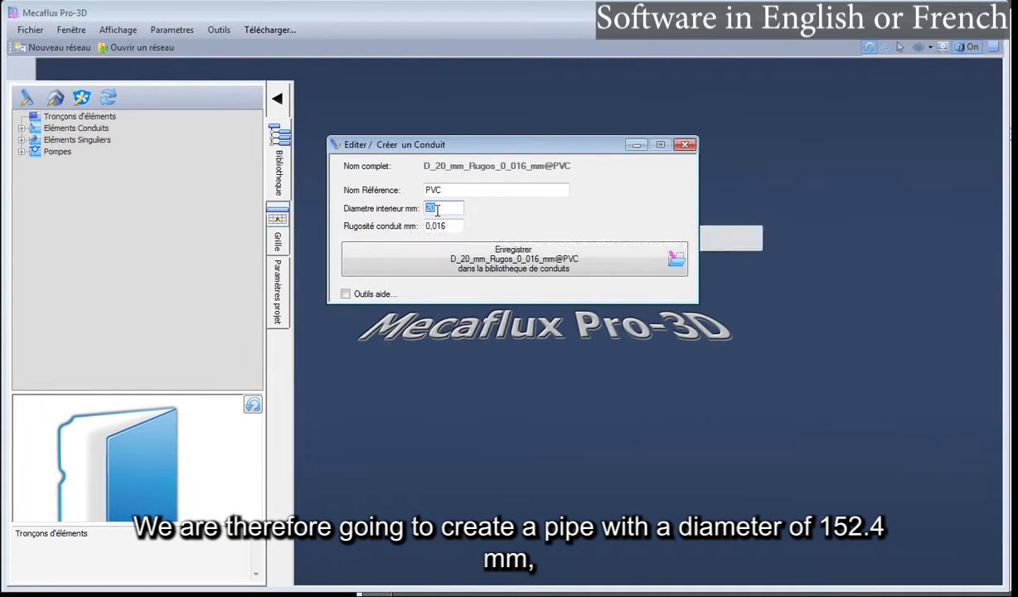
{"action": "type", "text": "15"}
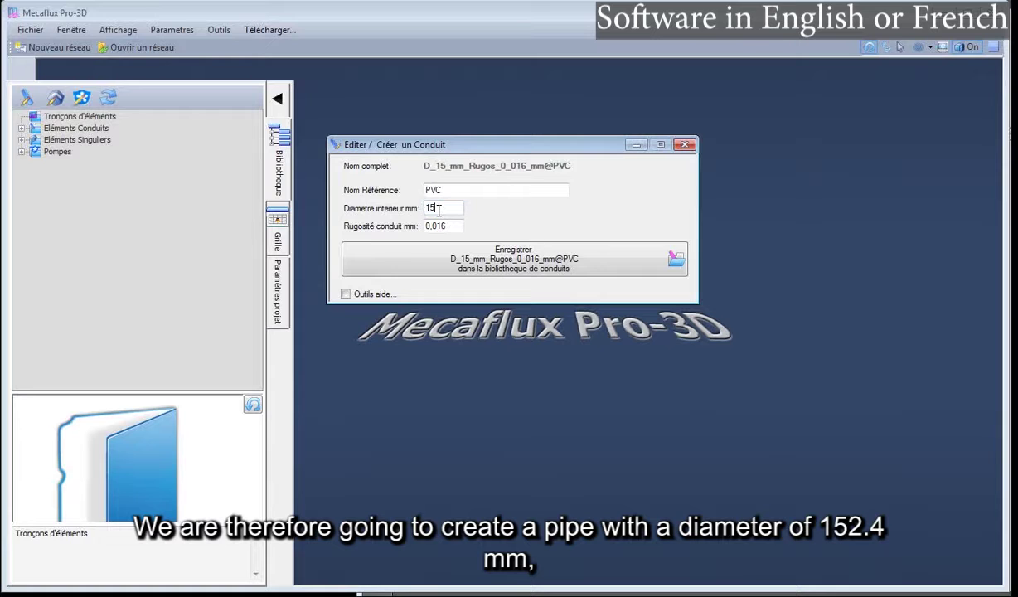
{"action": "type", "text": "2,4"}
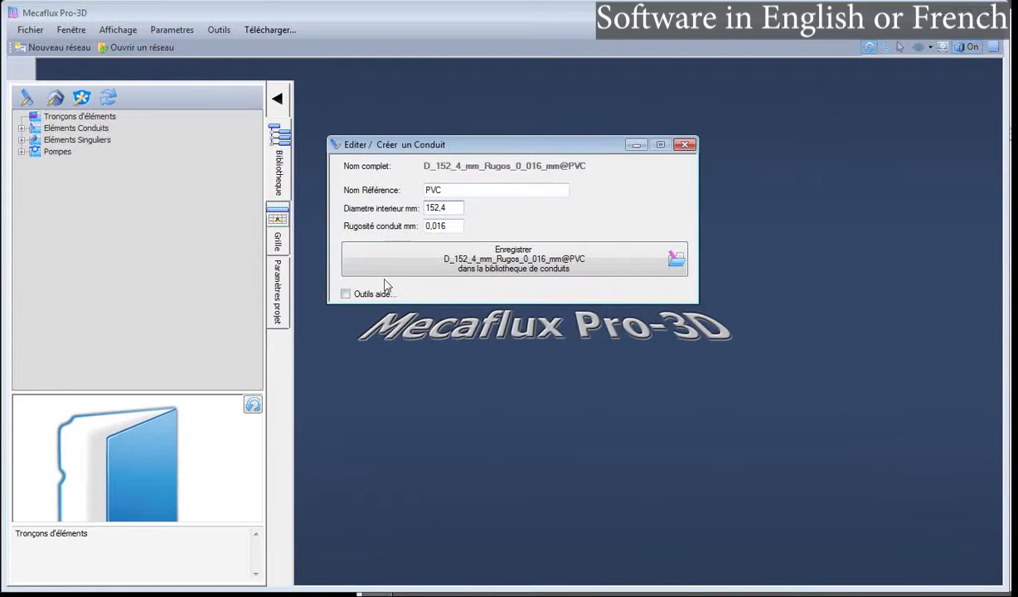
{"action": "left_click", "coordinate": [475, 269]}
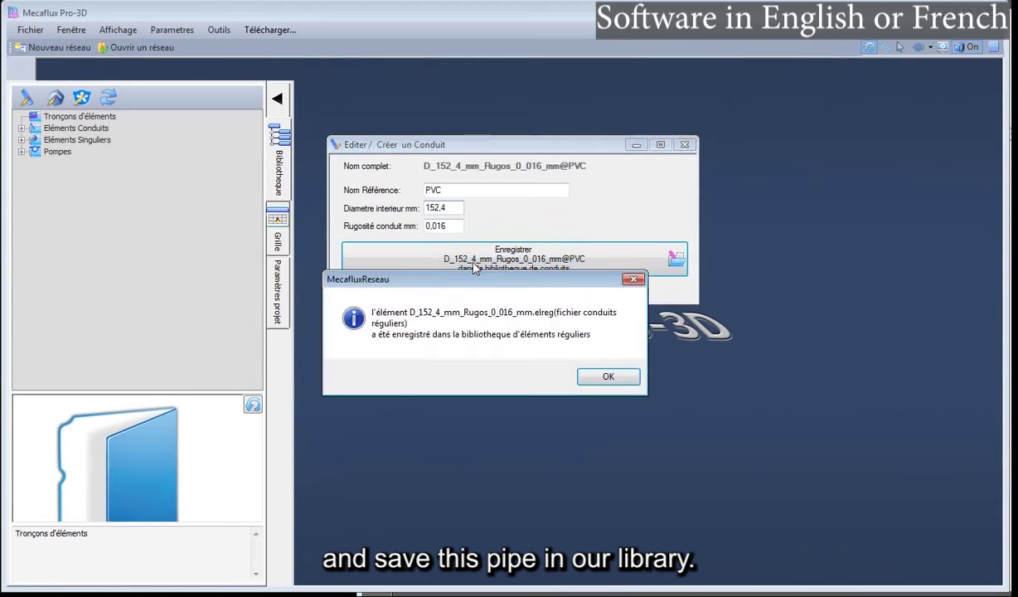
{"action": "left_click", "coordinate": [608, 377]}
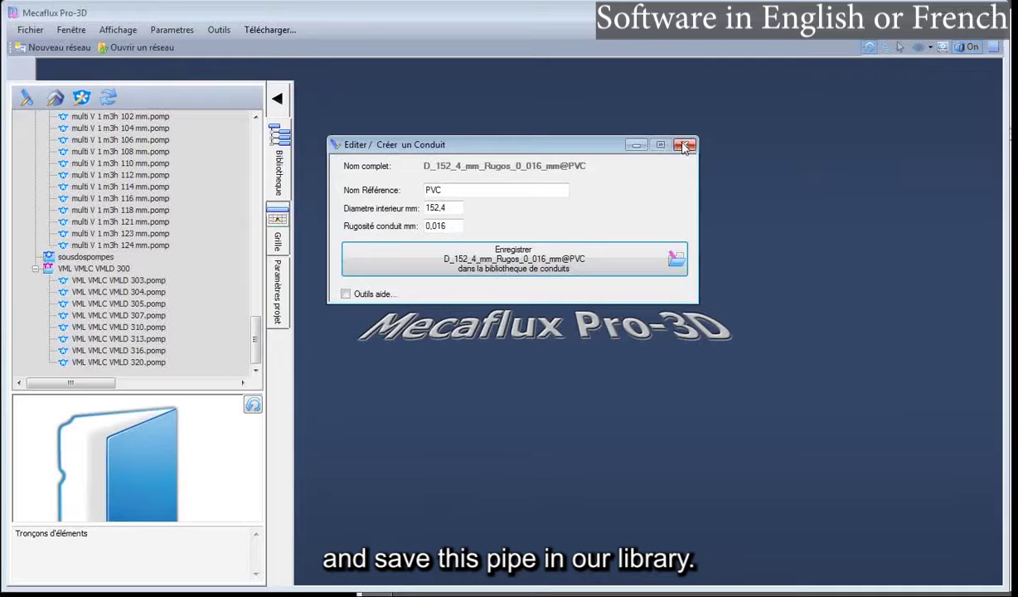
{"action": "left_click", "coordinate": [685, 145]}
Step: Start a new network with the 152,4 mm PVC conduit from the library, placing its outlet at X 0, Y 1, altitude 0
{"action": "left_click_drag", "start_coordinate": [257, 344], "coordinate": [257, 150]}
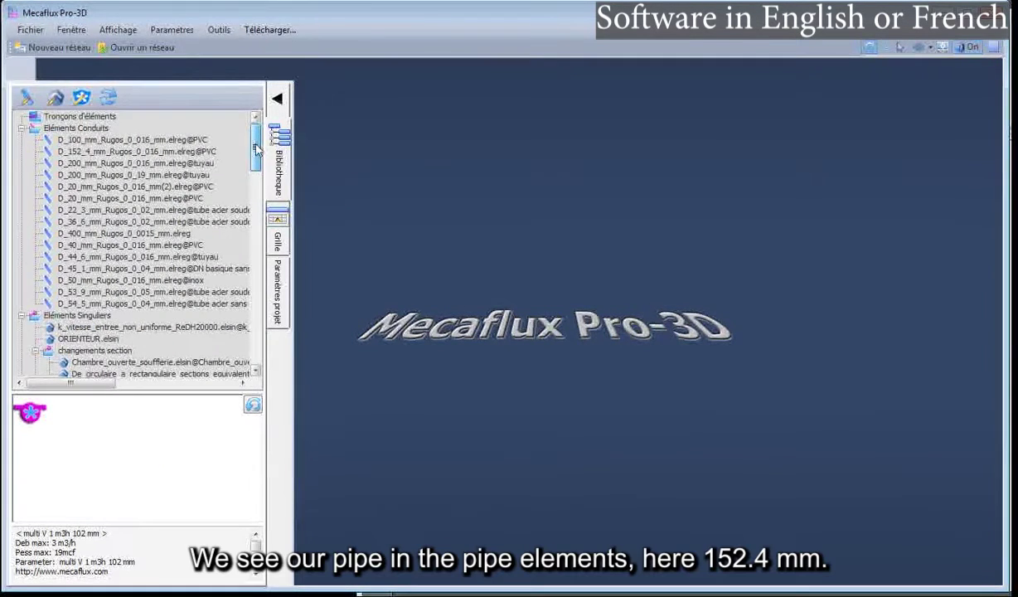
{"action": "left_click", "coordinate": [86, 151]}
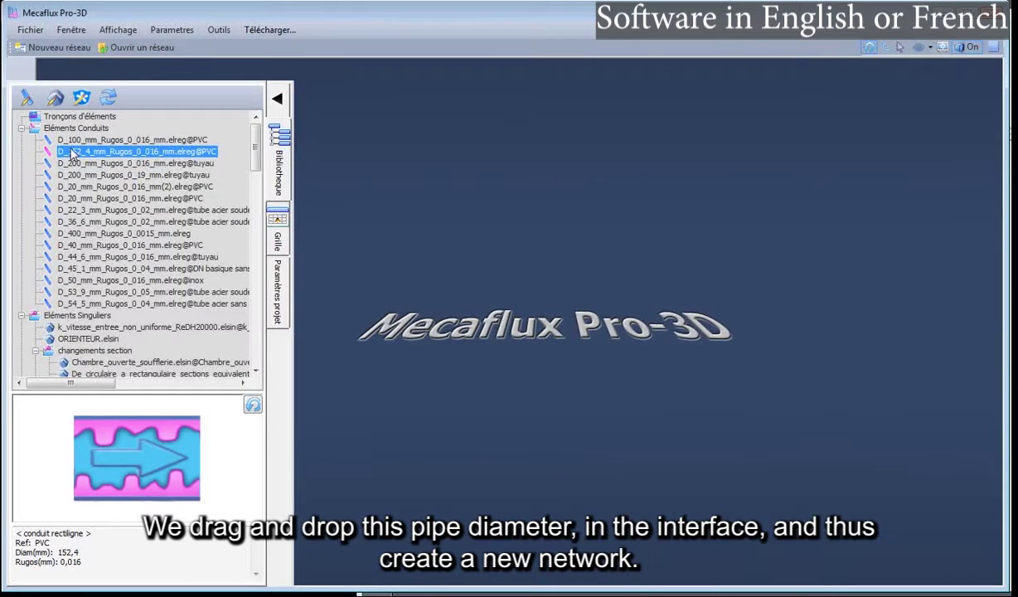
{"action": "left_click_drag", "start_coordinate": [73, 153], "coordinate": [404, 254]}
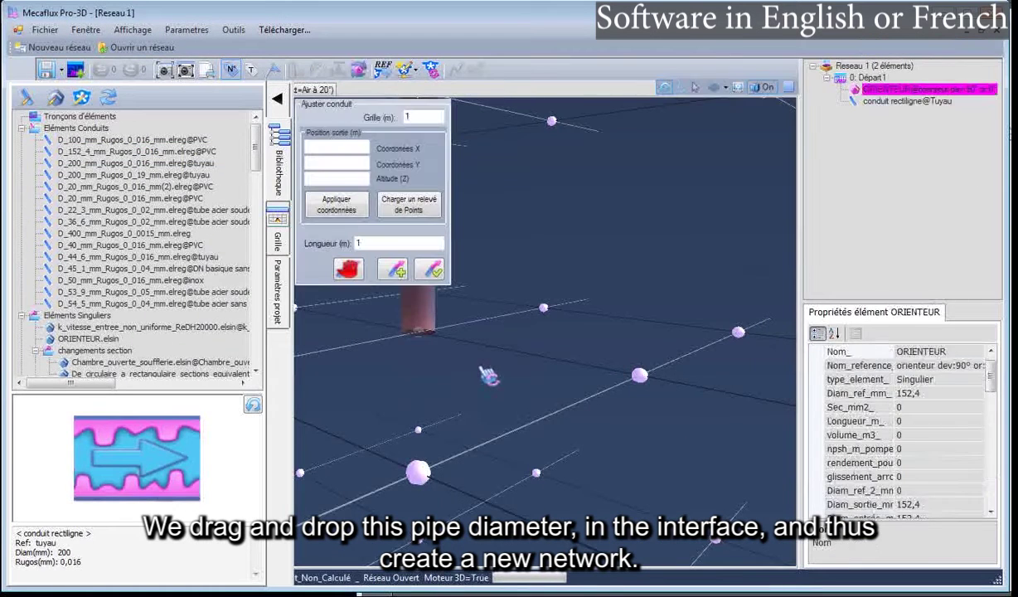
{"action": "left_click", "coordinate": [639, 376]}
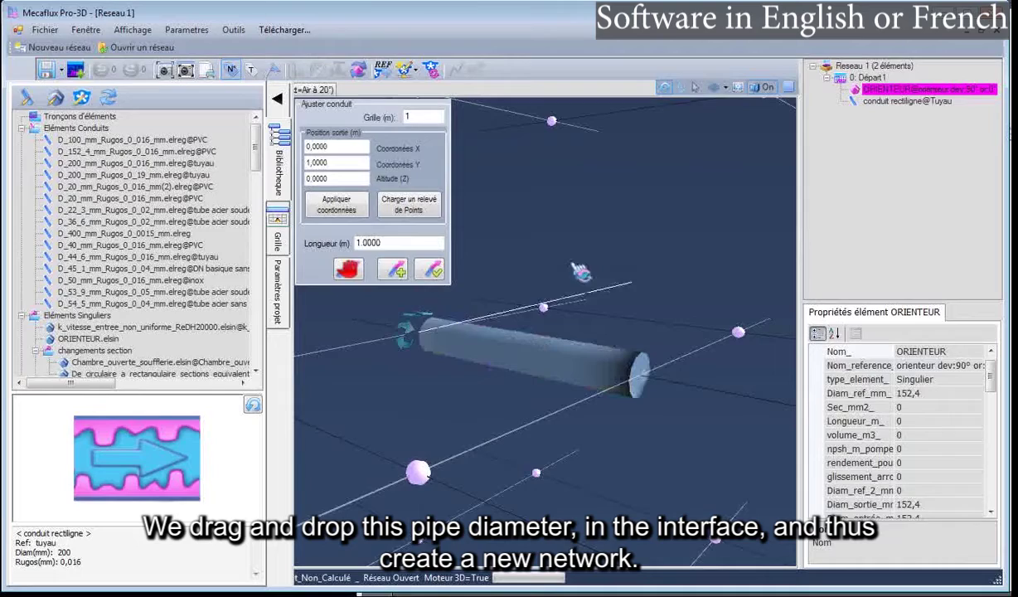
{"action": "left_click", "coordinate": [440, 276]}
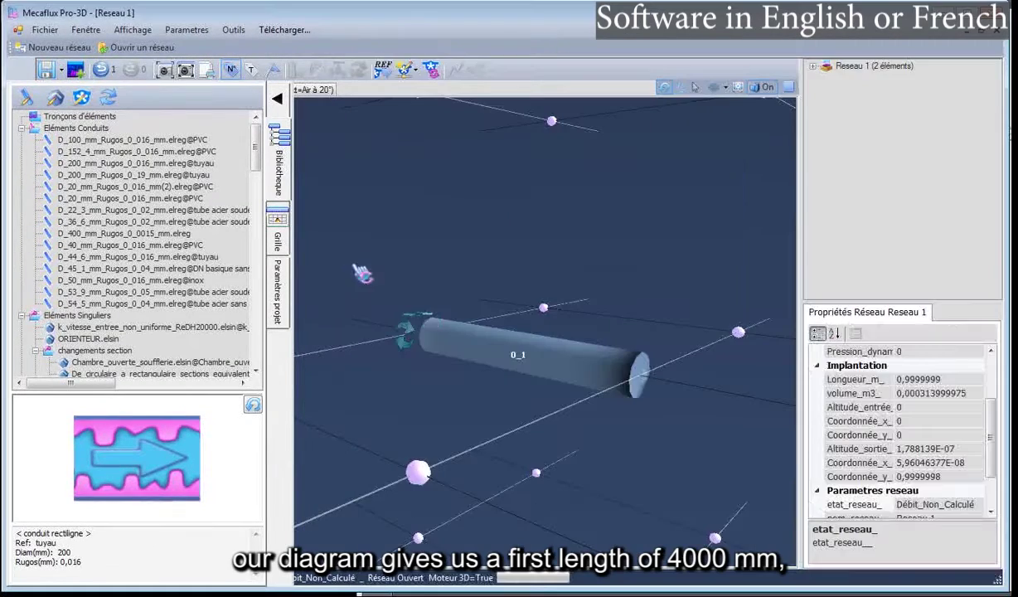
Step: Set the length of the network's first straight conduit to 4 m
{"action": "left_click", "coordinate": [484, 351]}
{"action": "left_click", "coordinate": [274, 99]}
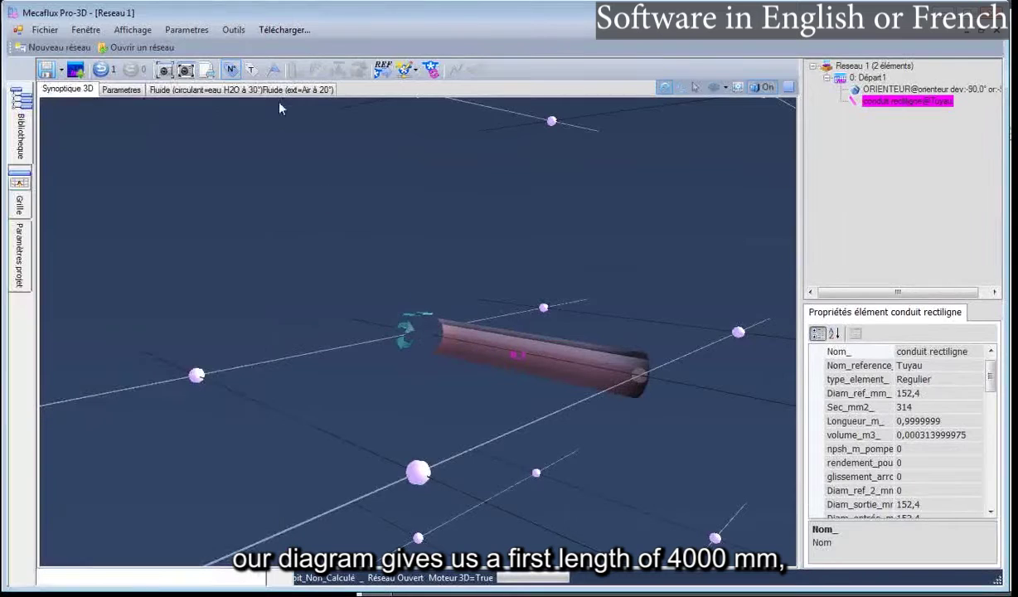
{"action": "right_click", "coordinate": [457, 350]}
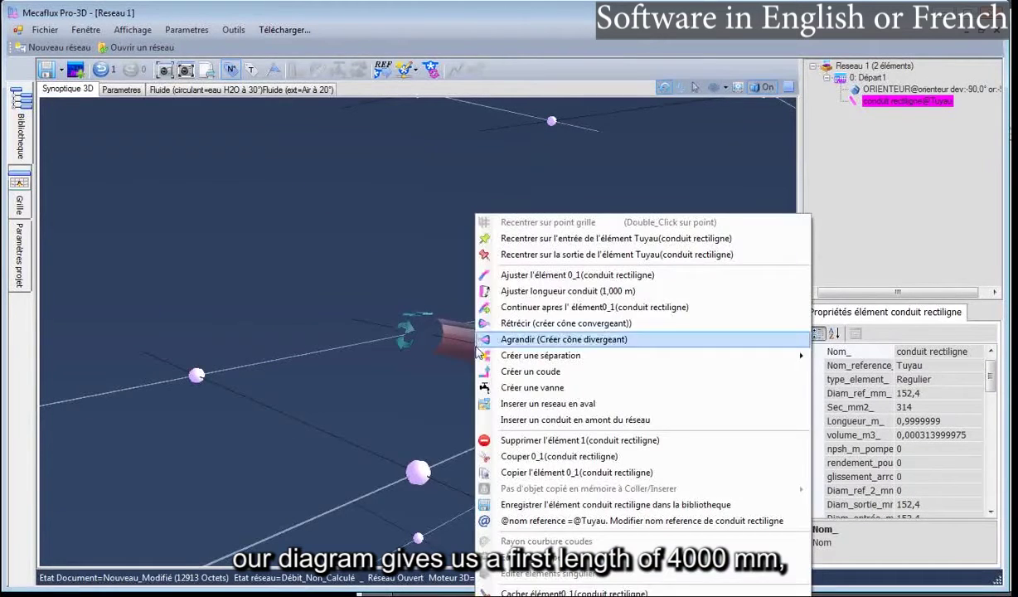
{"action": "left_click", "coordinate": [537, 300]}
{"action": "left_click_drag", "start_coordinate": [144, 118], "coordinate": [86, 116]}
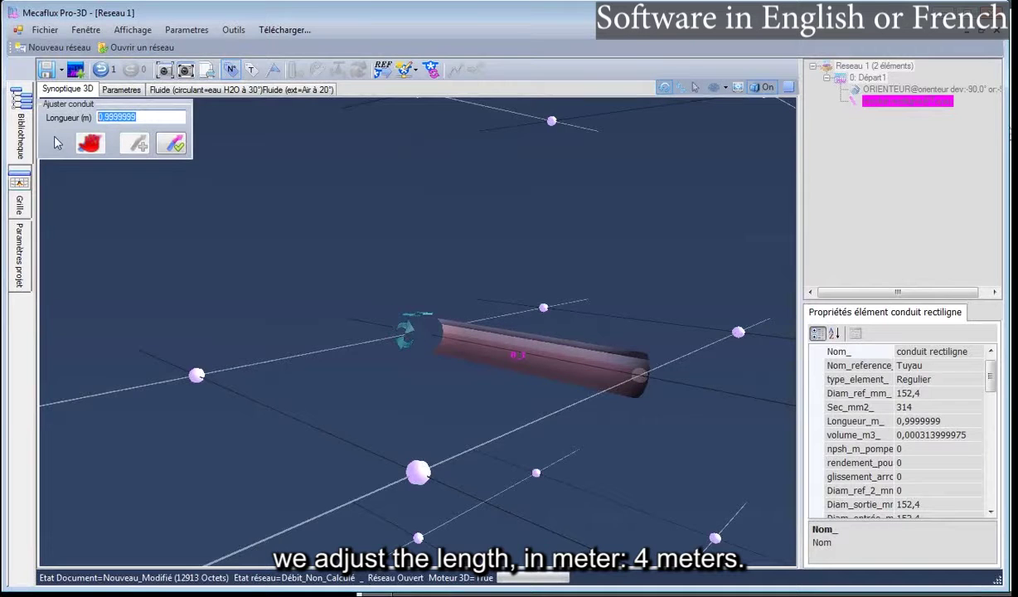
{"action": "type", "text": "4"}
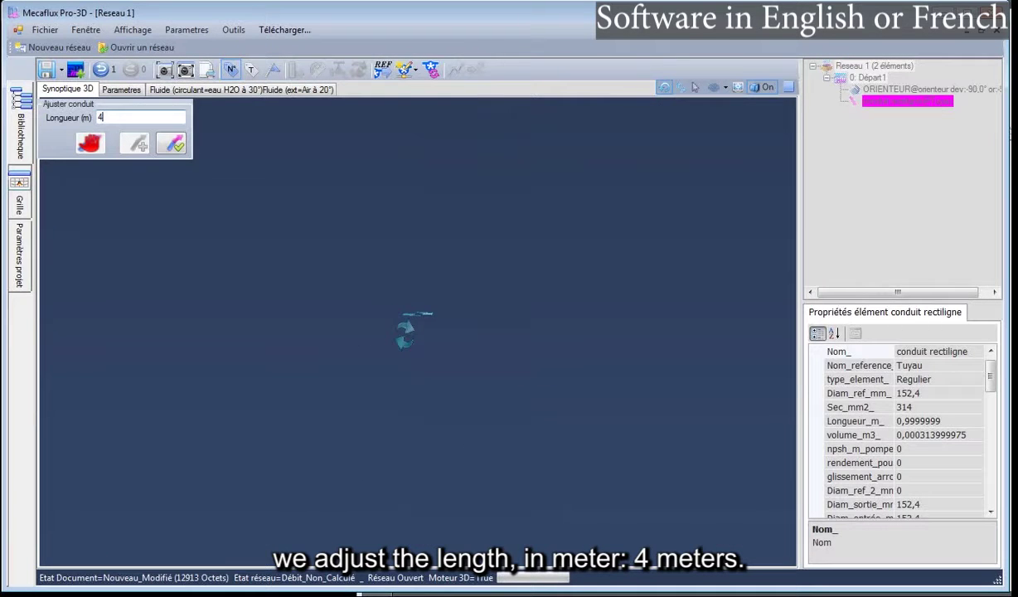
{"action": "left_click", "coordinate": [171, 145]}
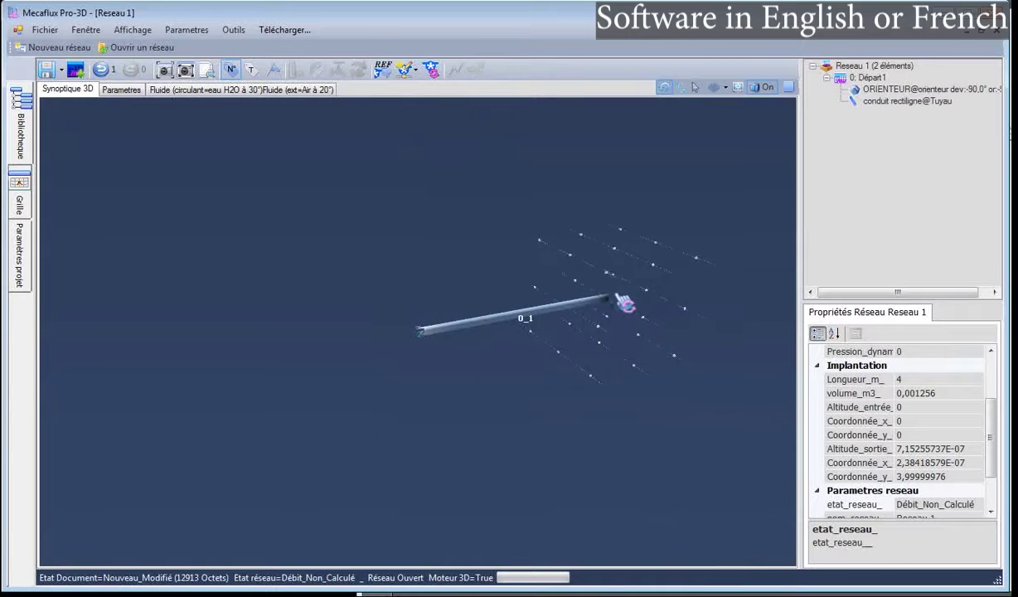
Step: Continue the network after the 4 m conduit with a perpendicular 1 m conduit ending at X 1, Y 4, altitude 0
{"action": "left_click", "coordinate": [609, 313]}
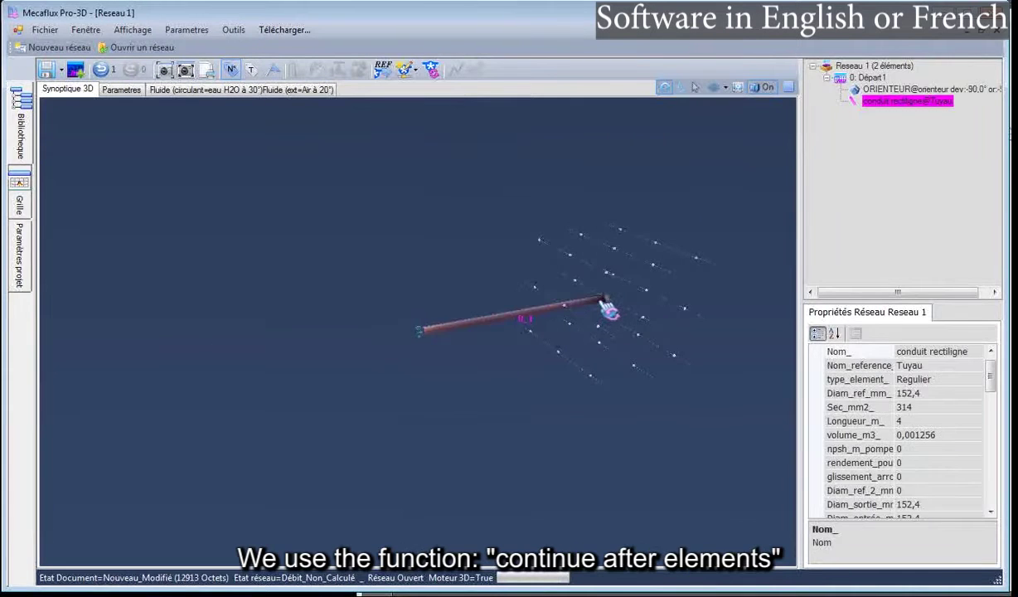
{"action": "right_click", "coordinate": [598, 306]}
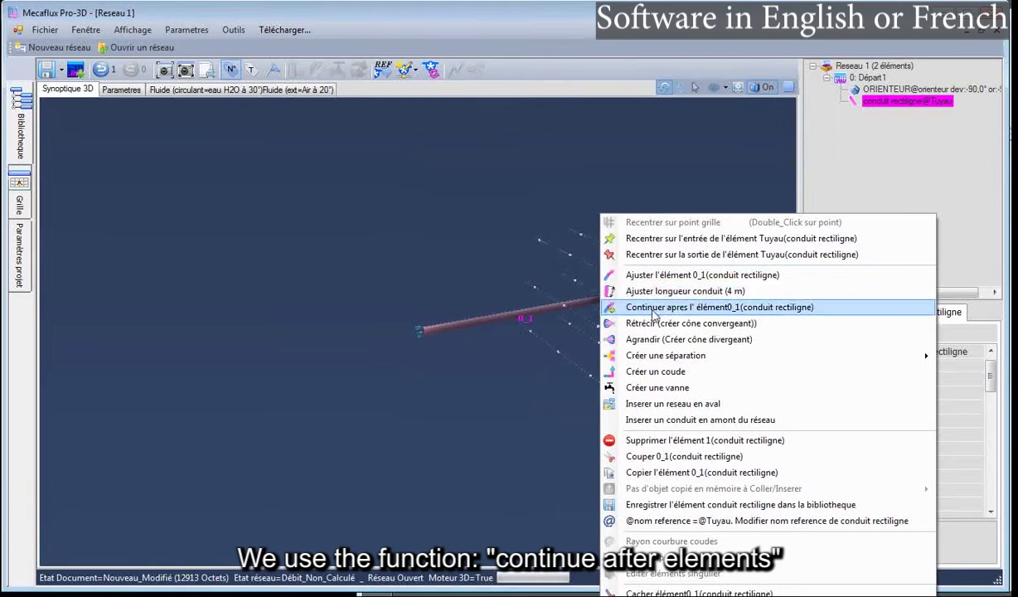
{"action": "left_click", "coordinate": [649, 307]}
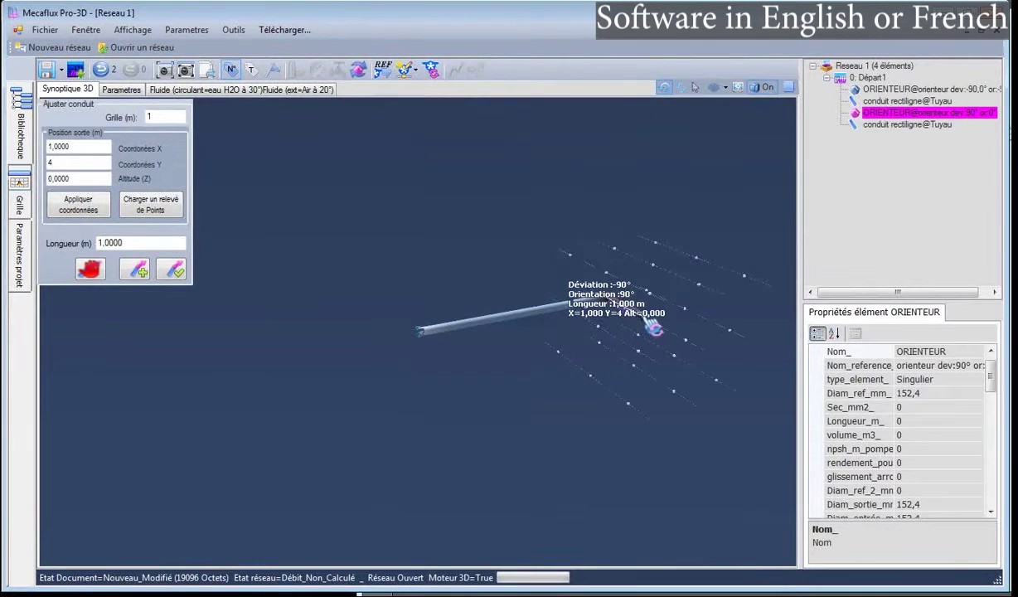
{"action": "scroll", "coordinate": [645, 332], "scroll_direction": "up", "scroll_amount": 5}
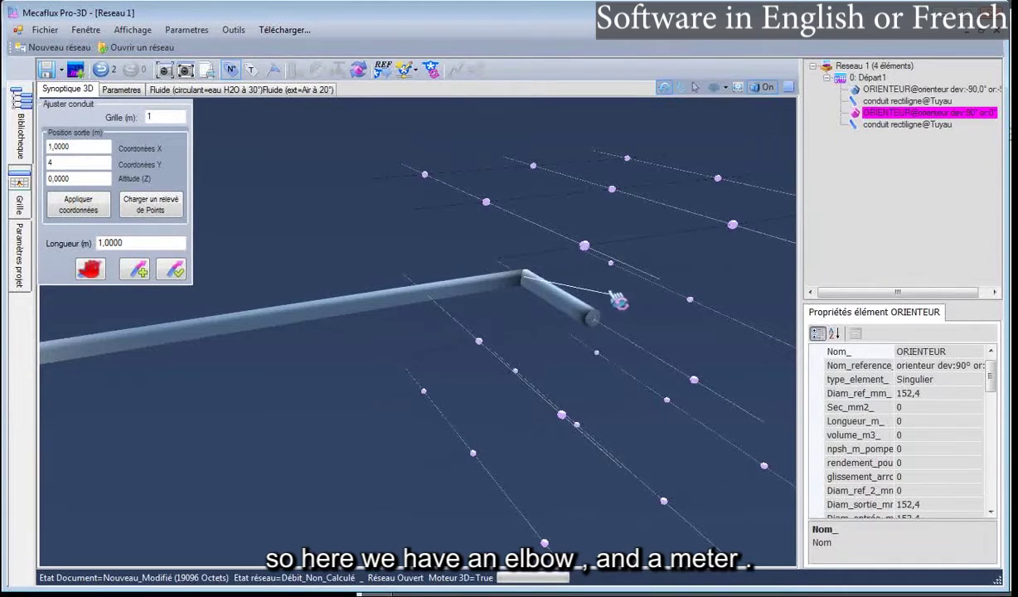
{"action": "left_click", "coordinate": [177, 270]}
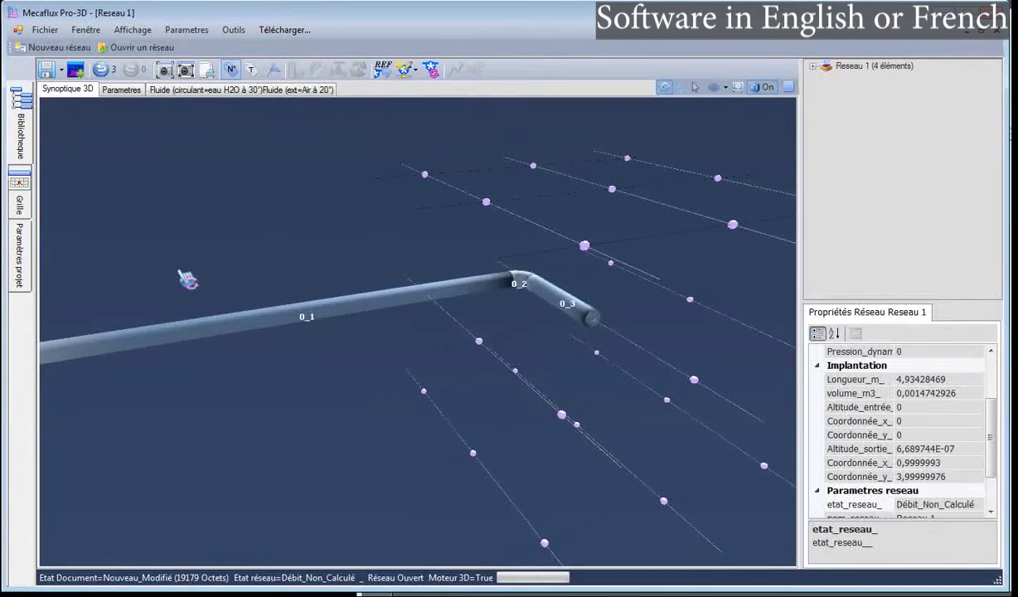
Step: Create a 90° separation at the end of the 1 m conduit, following the bifurcation in the sketch
{"action": "left_click_drag", "start_coordinate": [561, 366], "coordinate": [454, 377]}
{"action": "scroll", "coordinate": [464, 381], "scroll_direction": "down", "scroll_amount": 5}
{"action": "left_click_drag", "start_coordinate": [577, 427], "coordinate": [571, 416]}
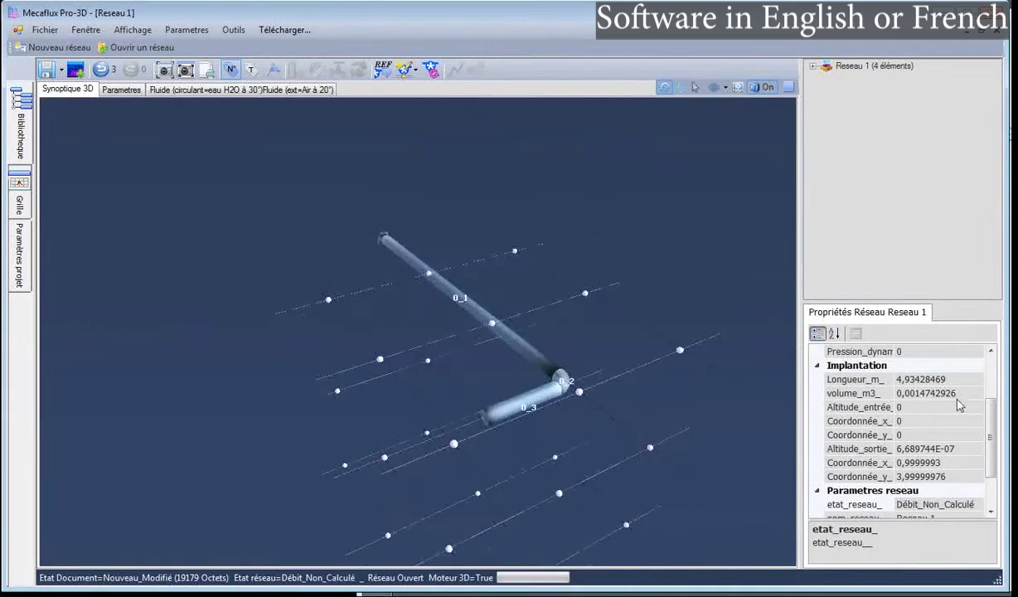
{"action": "left_click", "coordinate": [1006, 384]}
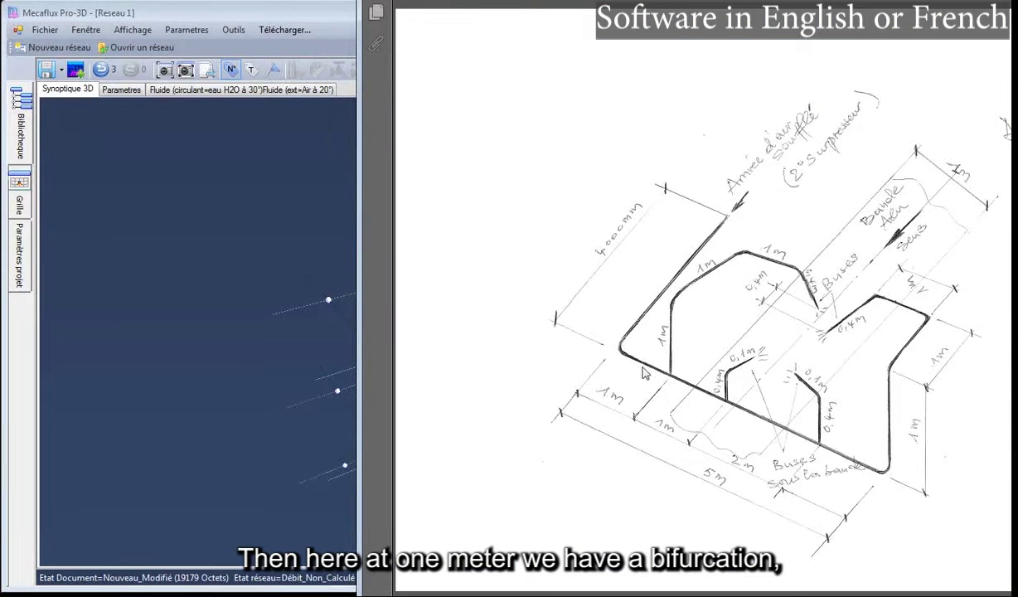
{"action": "left_click", "coordinate": [249, 349]}
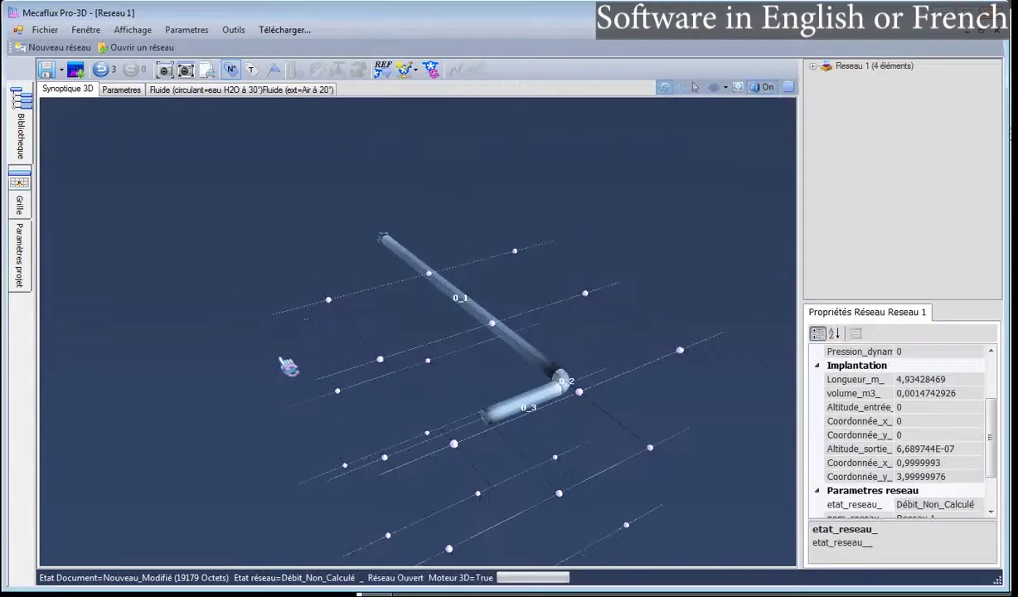
{"action": "left_click", "coordinate": [491, 402]}
{"action": "right_click", "coordinate": [503, 421]}
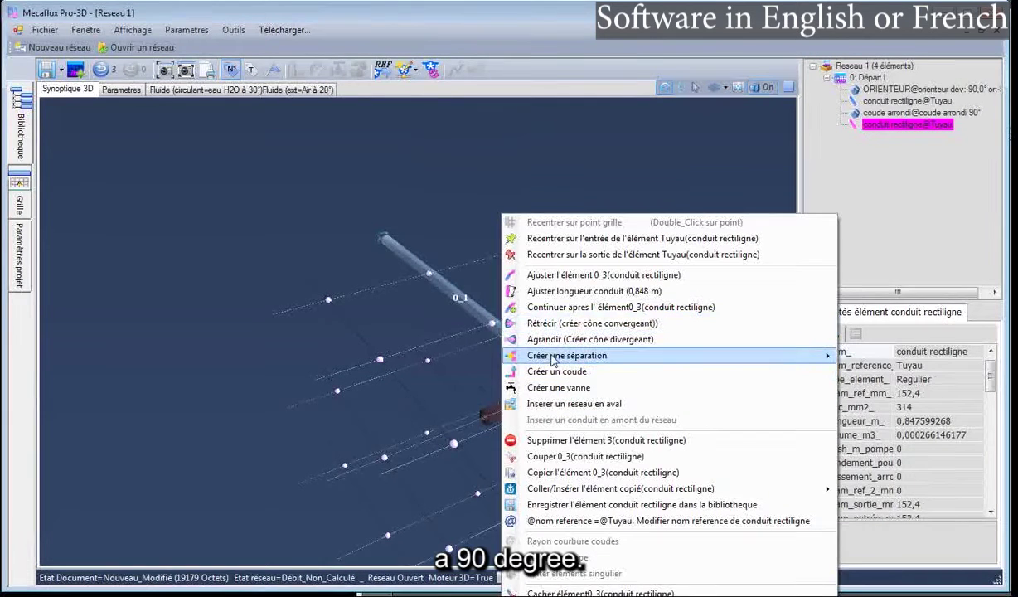
{"action": "mouse_move", "coordinate": [552, 359]}
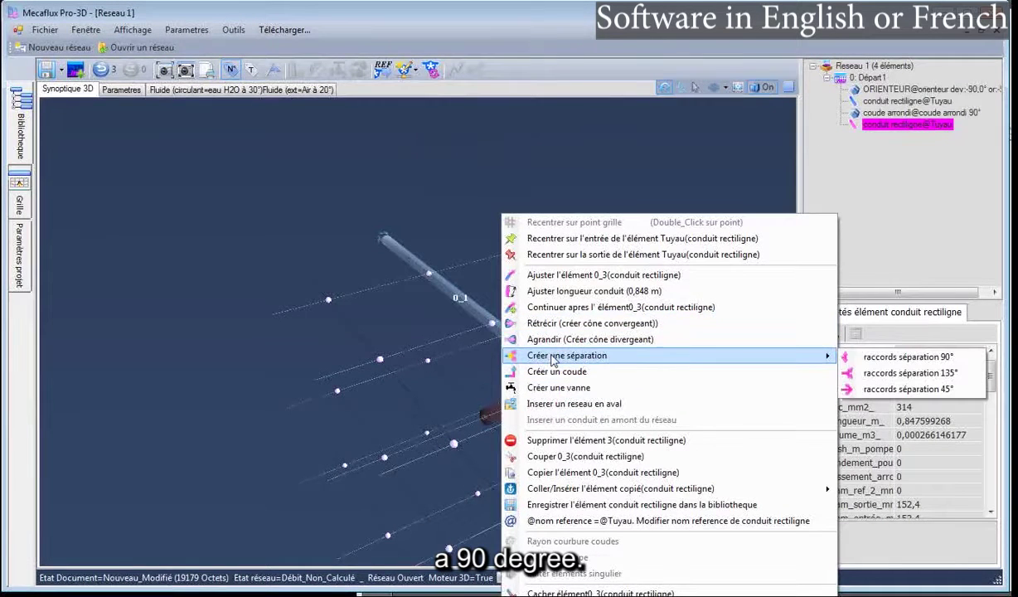
{"action": "left_click", "coordinate": [892, 359]}
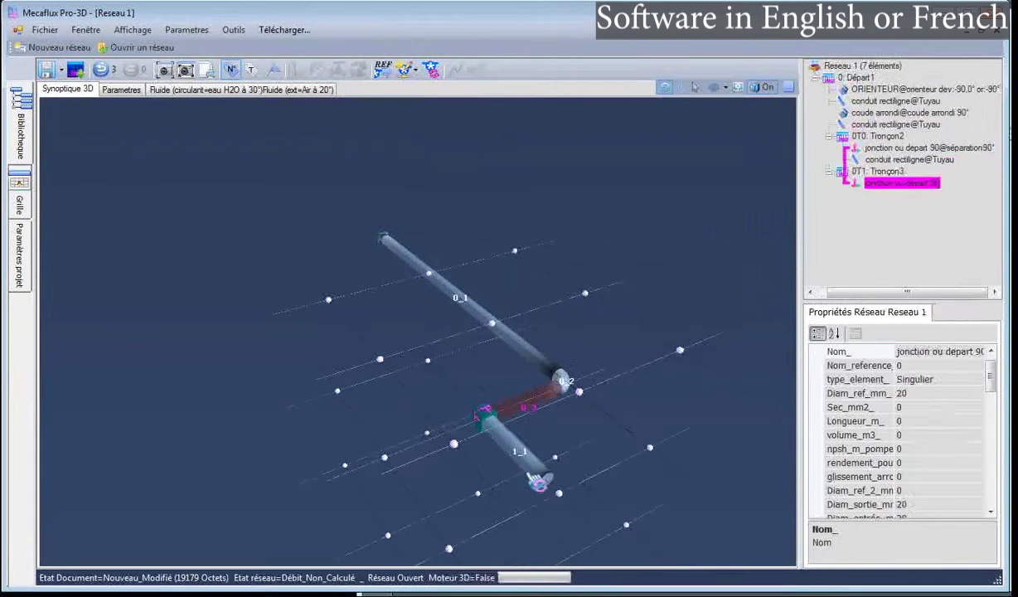
Step: Adjust one branch of the separation to rise vertically 1 m, ending at X 1, Y 4, altitude 1
{"action": "mouse_move", "coordinate": [470, 487]}
{"action": "left_mouse_down"}
{"action": "mouse_move", "coordinate": [532, 478]}
{"action": "mouse_move", "coordinate": [475, 492]}
{"action": "mouse_move", "coordinate": [482, 480]}
{"action": "left_mouse_up"}
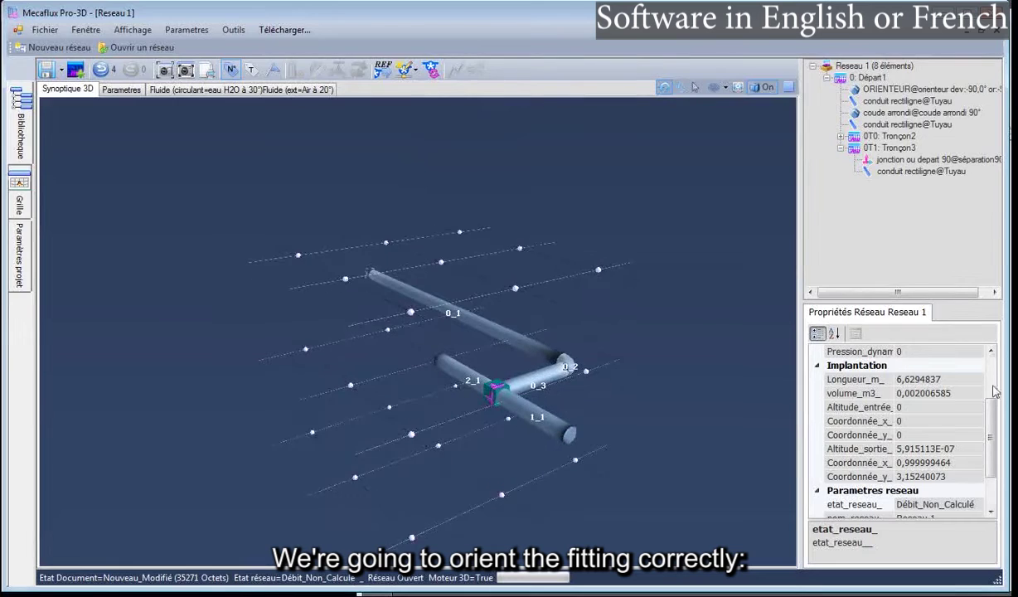
{"action": "key", "text": "alt+Tab"}
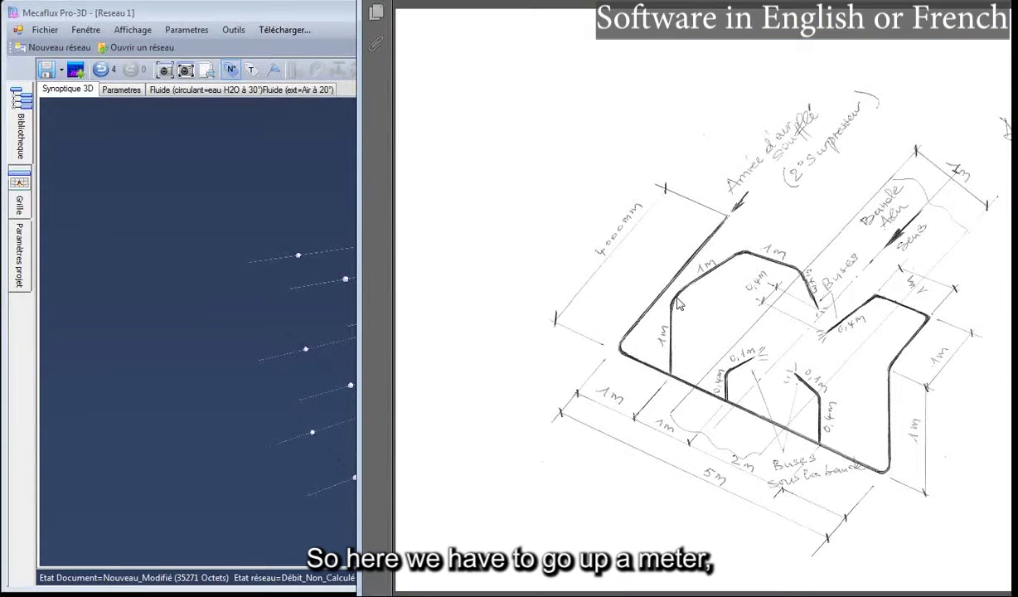
{"action": "key", "text": "alt+Tab"}
{"action": "left_click", "coordinate": [448, 366]}
{"action": "right_click", "coordinate": [462, 377]}
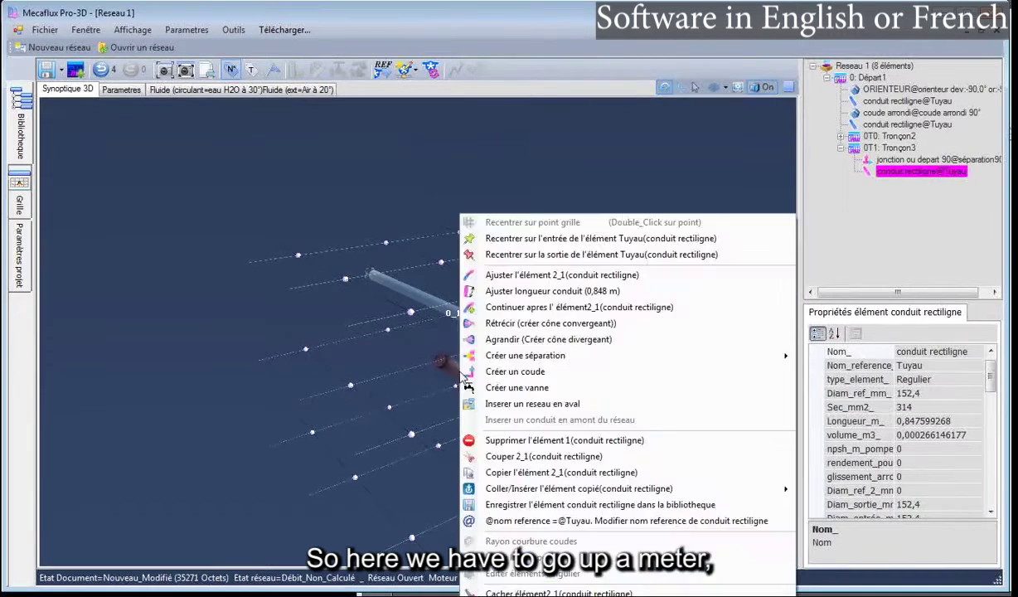
{"action": "left_click", "coordinate": [522, 274]}
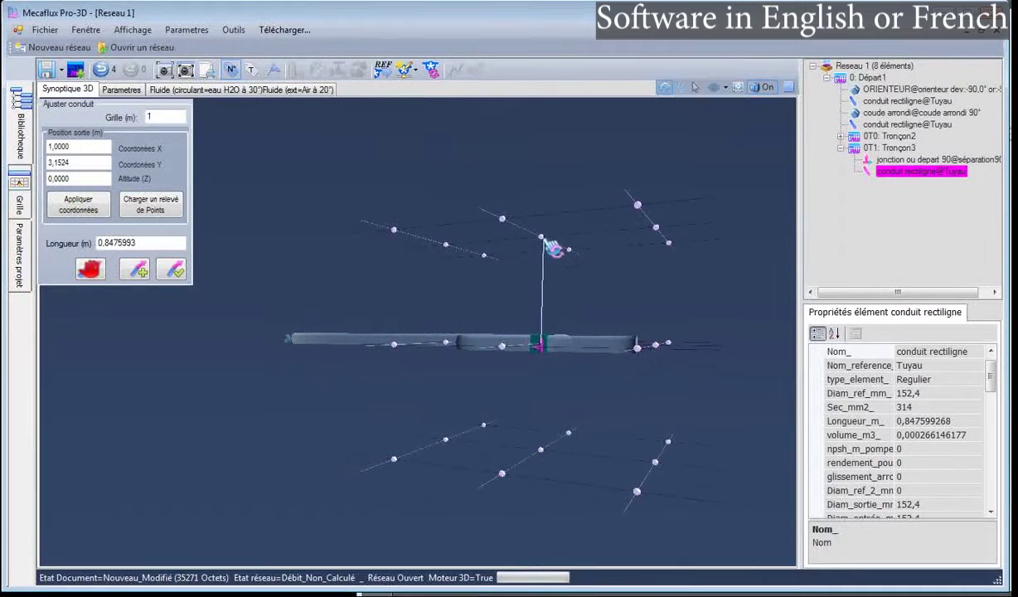
{"action": "left_click", "coordinate": [542, 239]}
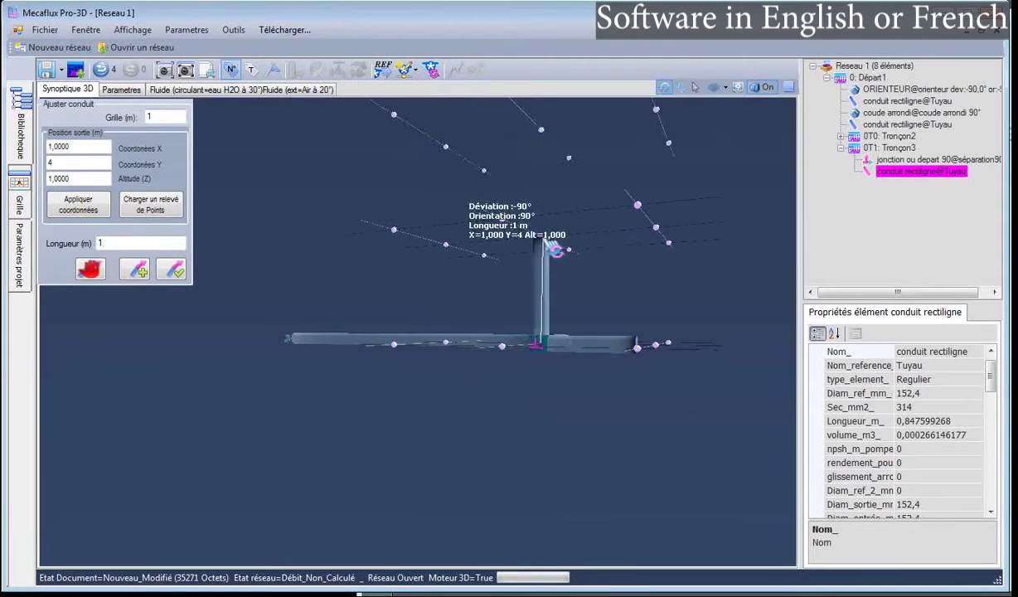
{"action": "left_click", "coordinate": [175, 270]}
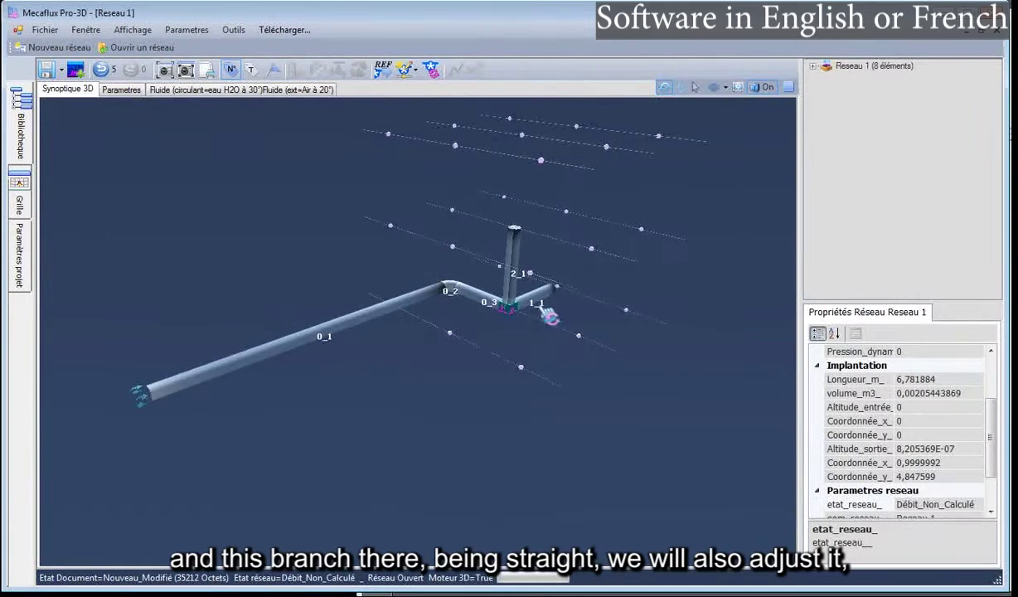
Step: Adjust the separation's other branch to run straight on for 1 m to X 2, Y 4, altitude 0, locking its position by switching point selection off
{"action": "right_click", "coordinate": [551, 300]}
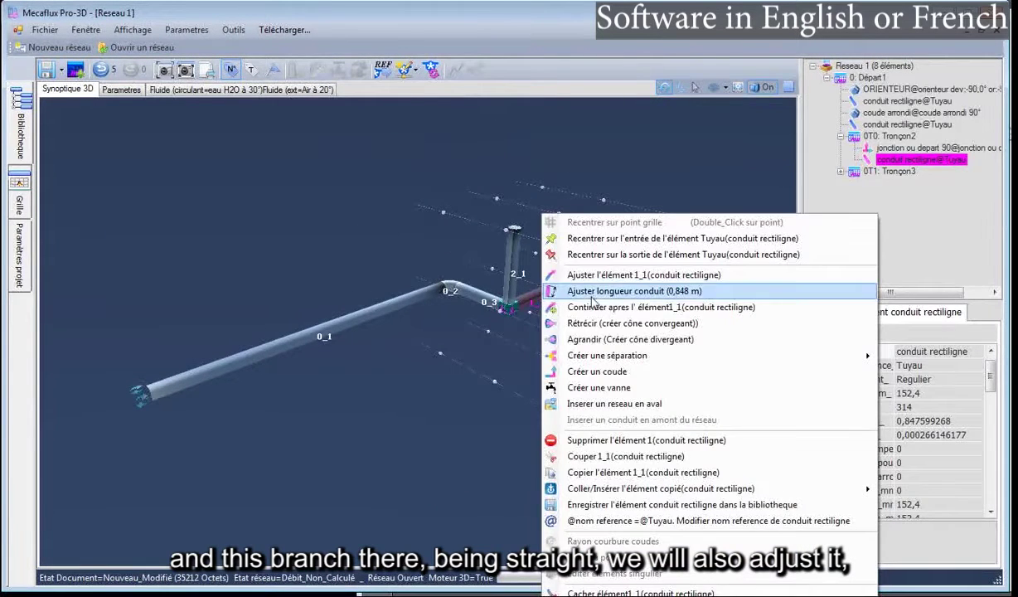
{"action": "left_click", "coordinate": [602, 276]}
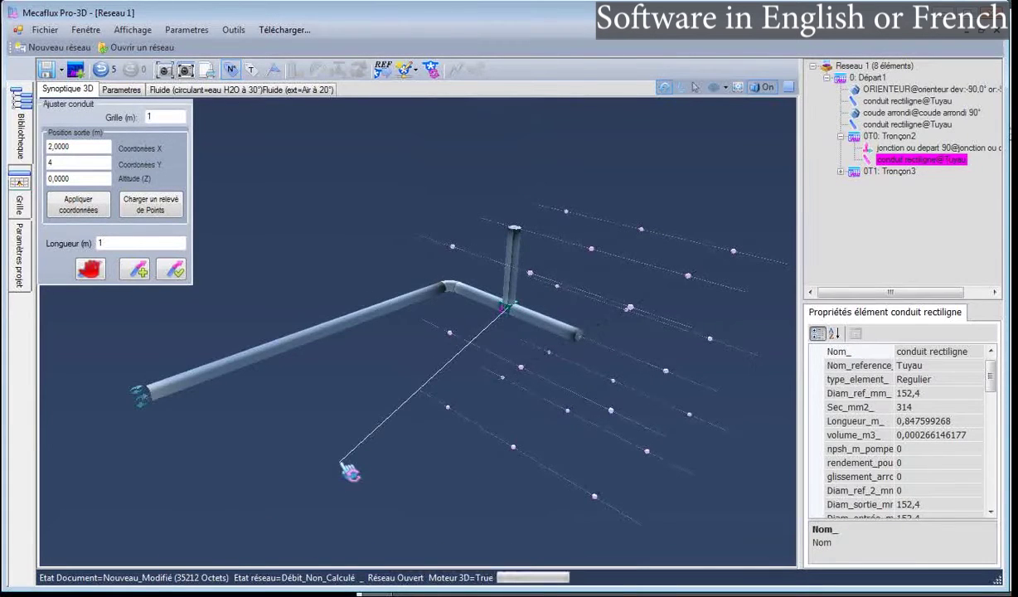
{"action": "left_click", "coordinate": [448, 407]}
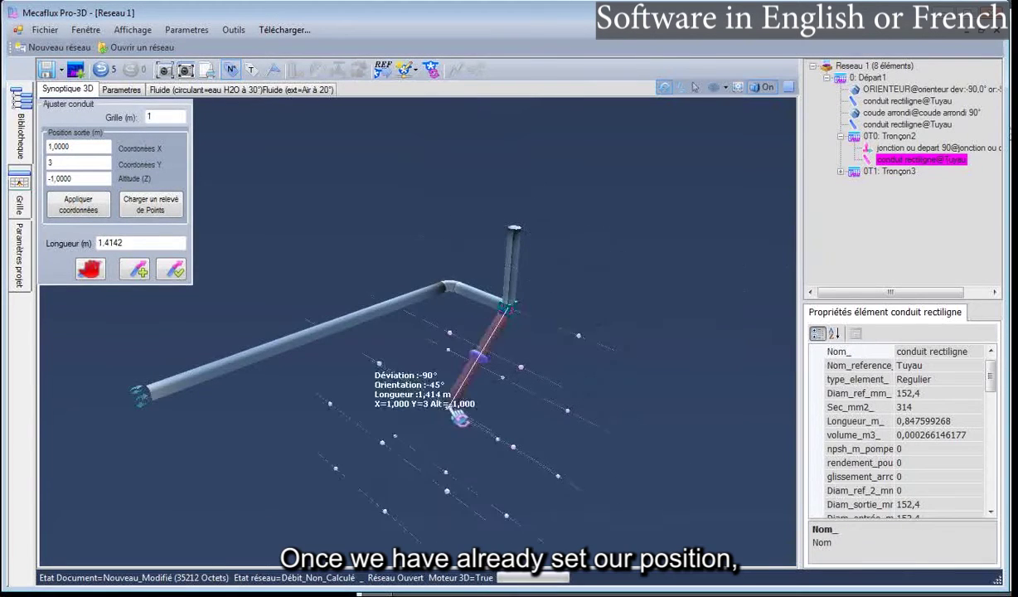
{"action": "left_click", "coordinate": [519, 377]}
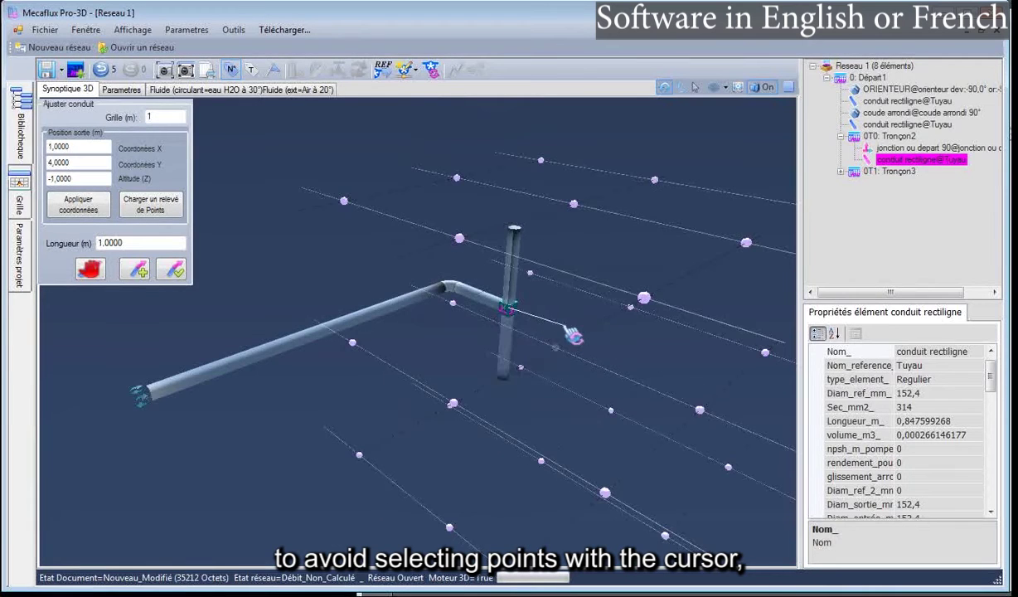
{"action": "key", "text": "space"}
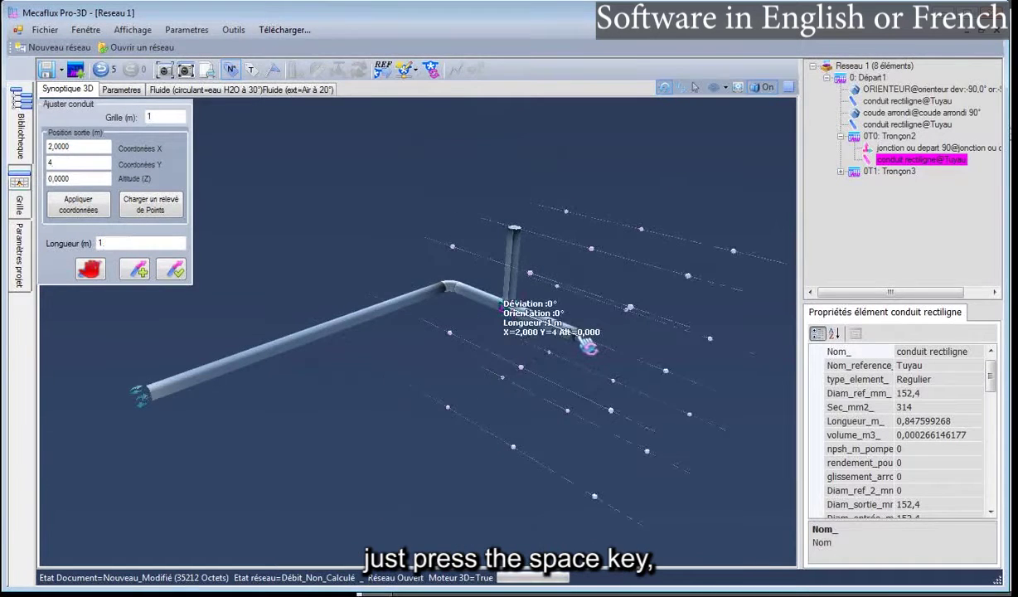
{"action": "left_click", "coordinate": [587, 347]}
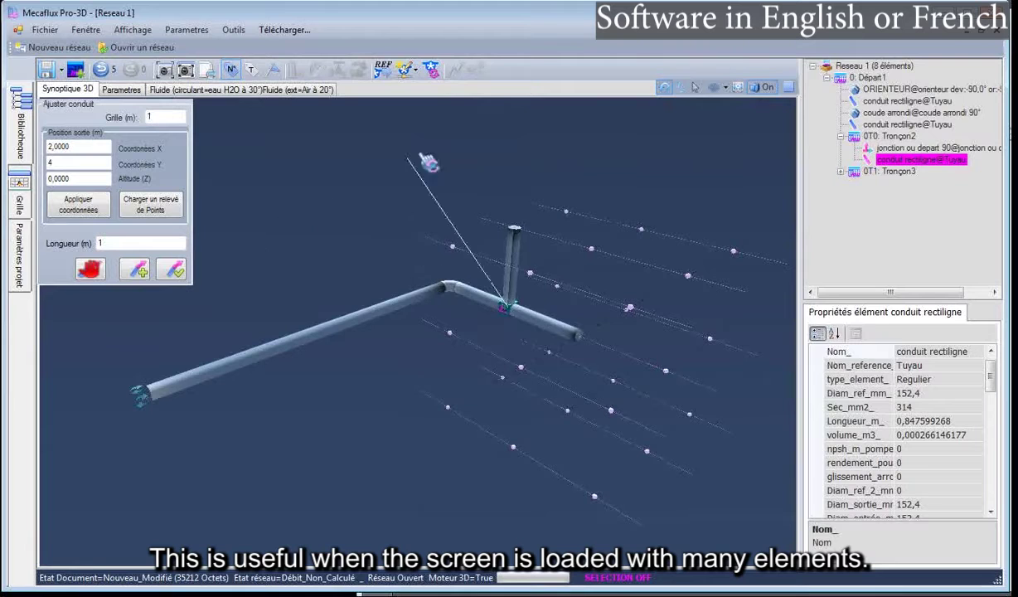
{"action": "left_click", "coordinate": [174, 271]}
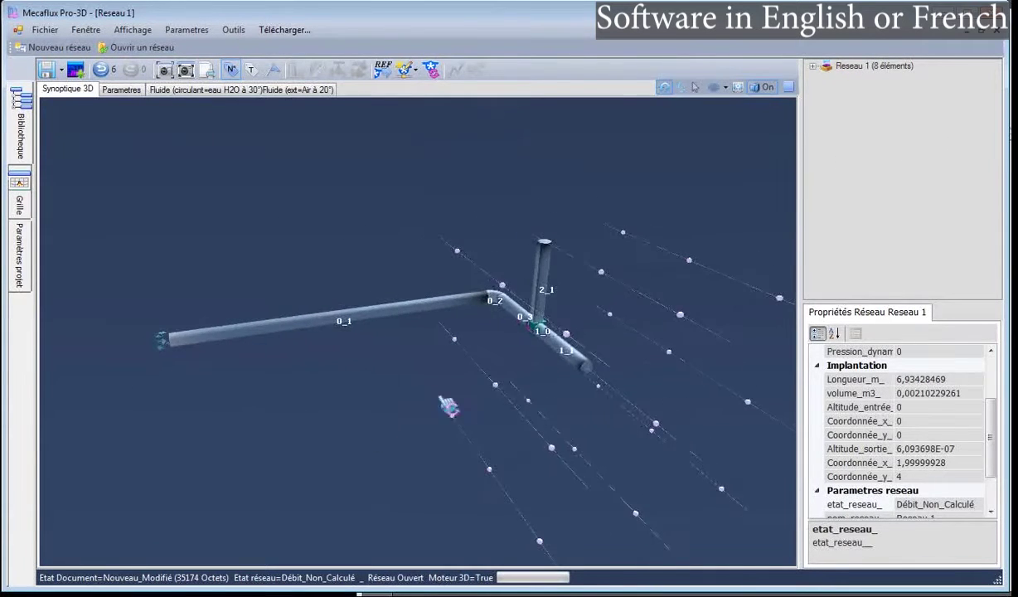
Step: Create a second 90° separation at the end of the straight 1 m branch, where the sketch shows the first under-belt nozzle
{"action": "left_click_drag", "start_coordinate": [481, 372], "coordinate": [521, 367]}
{"action": "key", "text": "alt+Tab"}
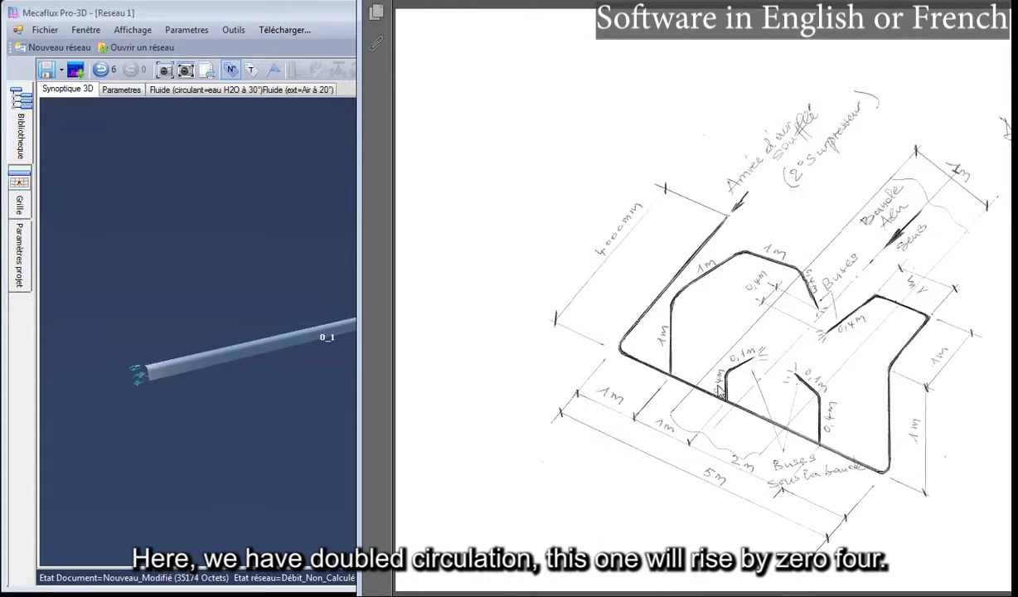
{"action": "left_click", "coordinate": [302, 417]}
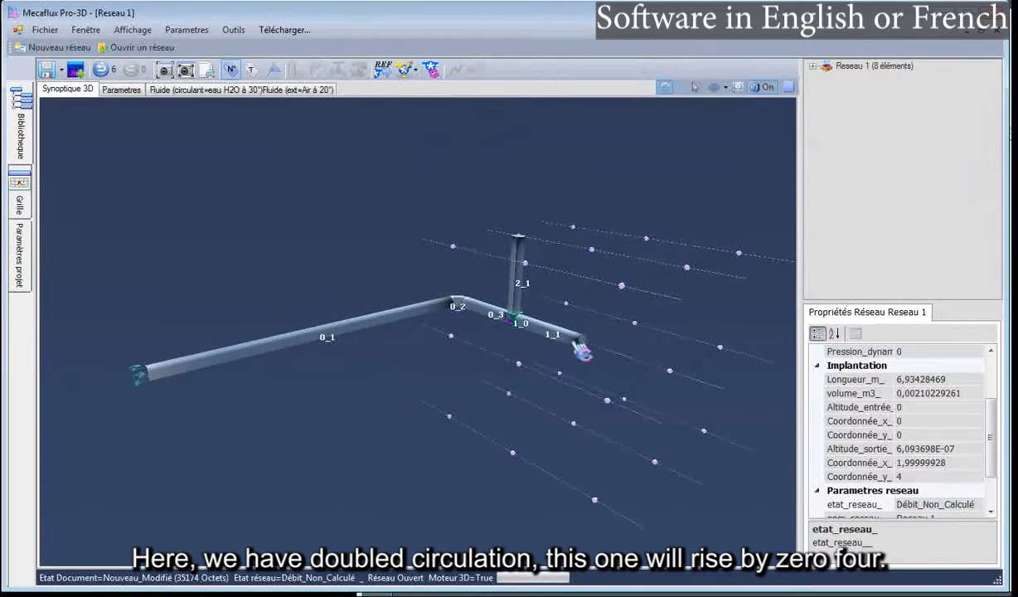
{"action": "left_click", "coordinate": [583, 351]}
{"action": "right_click", "coordinate": [580, 350]}
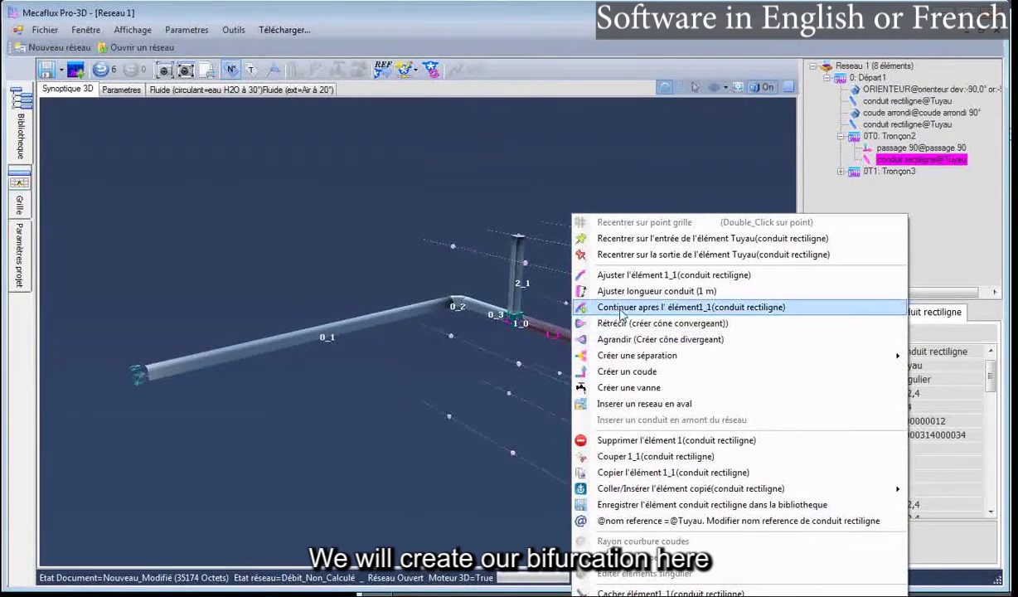
{"action": "mouse_move", "coordinate": [605, 355]}
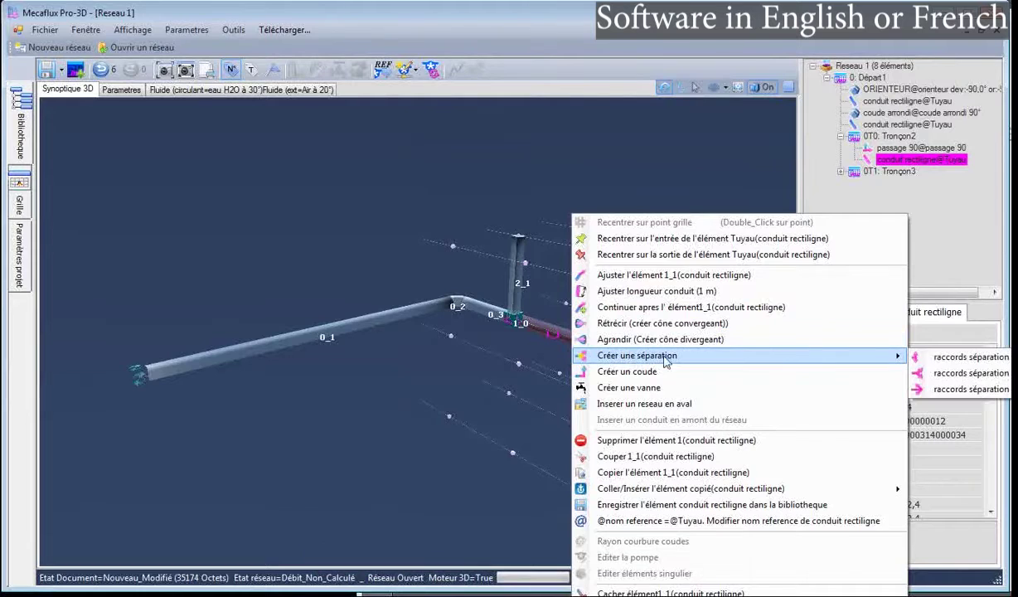
{"action": "left_click", "coordinate": [953, 373]}
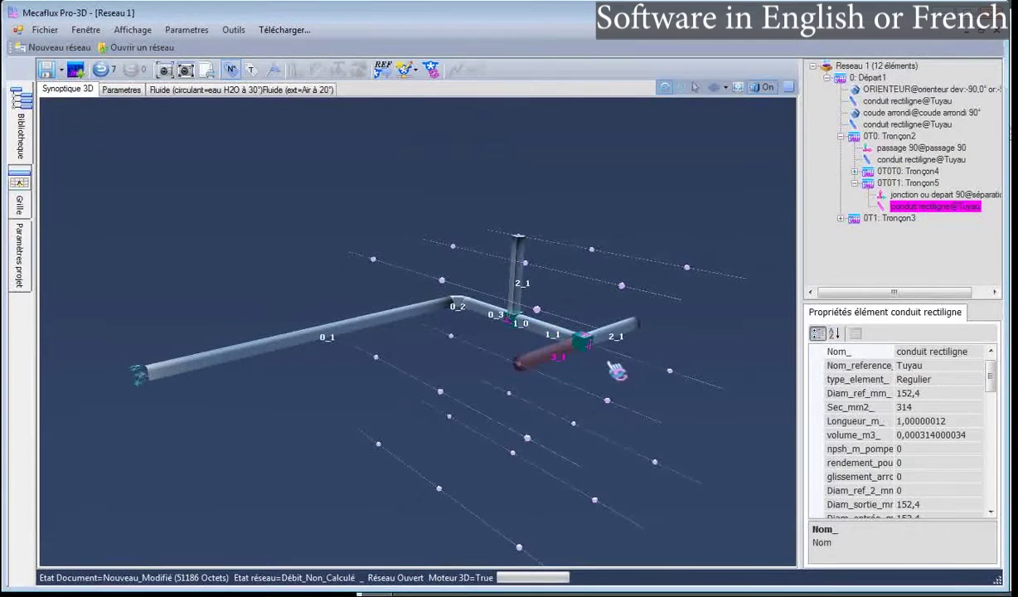
Step: Adjust the rear branch of the second separation to rise vertically at X 2, Y 4 with a length of 0,4 m
{"action": "left_click", "coordinate": [617, 328]}
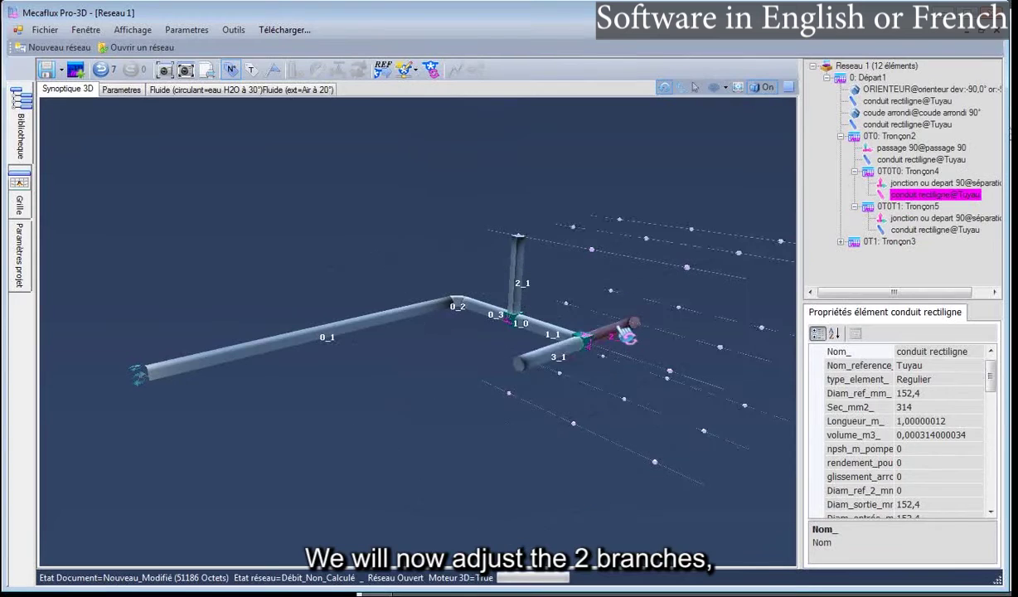
{"action": "right_click", "coordinate": [616, 329]}
{"action": "left_click", "coordinate": [655, 274]}
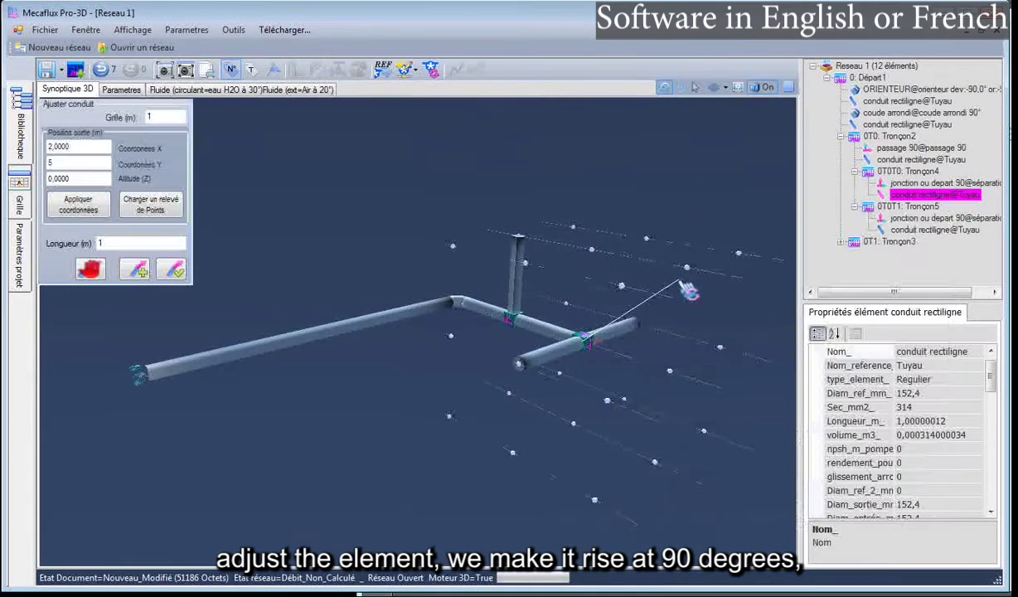
{"action": "left_click_drag", "start_coordinate": [668, 291], "coordinate": [689, 292]}
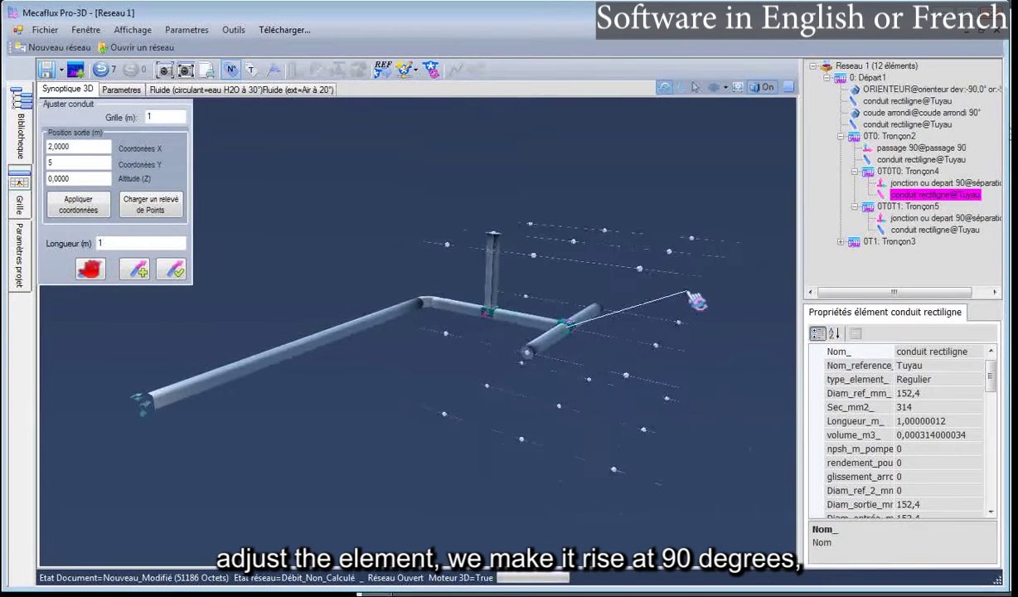
{"action": "left_click", "coordinate": [575, 244]}
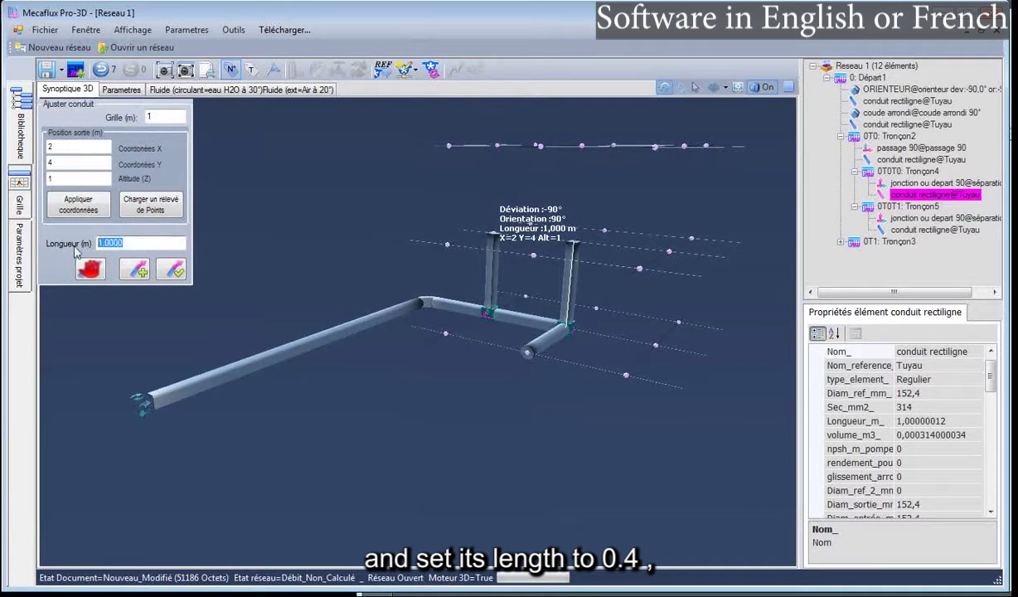
{"action": "type", "text": "0,4"}
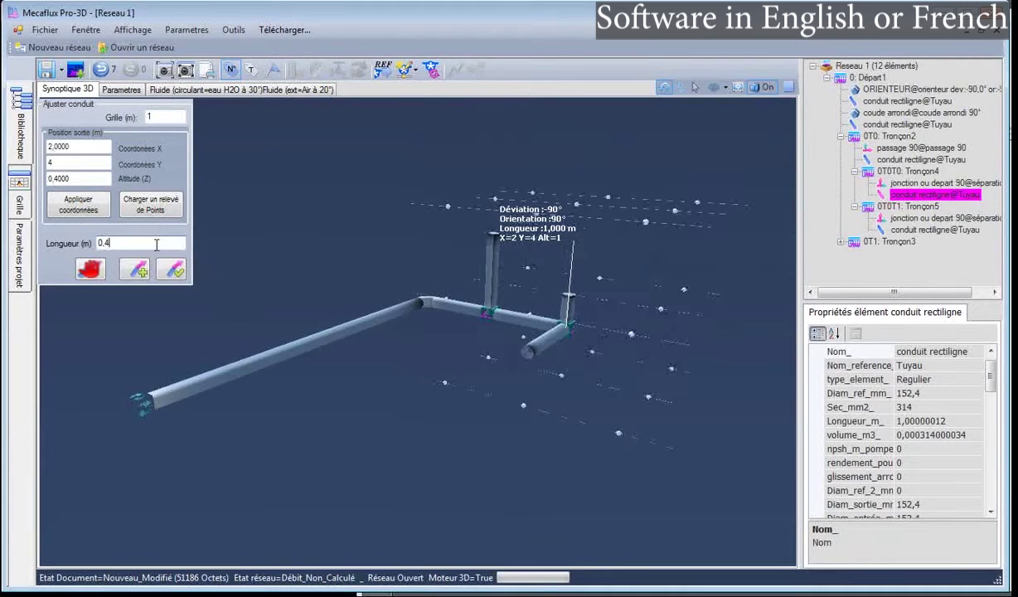
{"action": "left_click", "coordinate": [175, 276]}
Step: Check the sketch's nozzle spacing and adjust the second separation's other branch to run straight for 2 m to X 4, Y 4, altitude 0
{"action": "left_click_drag", "start_coordinate": [406, 439], "coordinate": [537, 422]}
{"action": "scroll", "coordinate": [552, 333], "scroll_direction": "up", "scroll_amount": 3}
{"action": "left_click", "coordinate": [535, 330]}
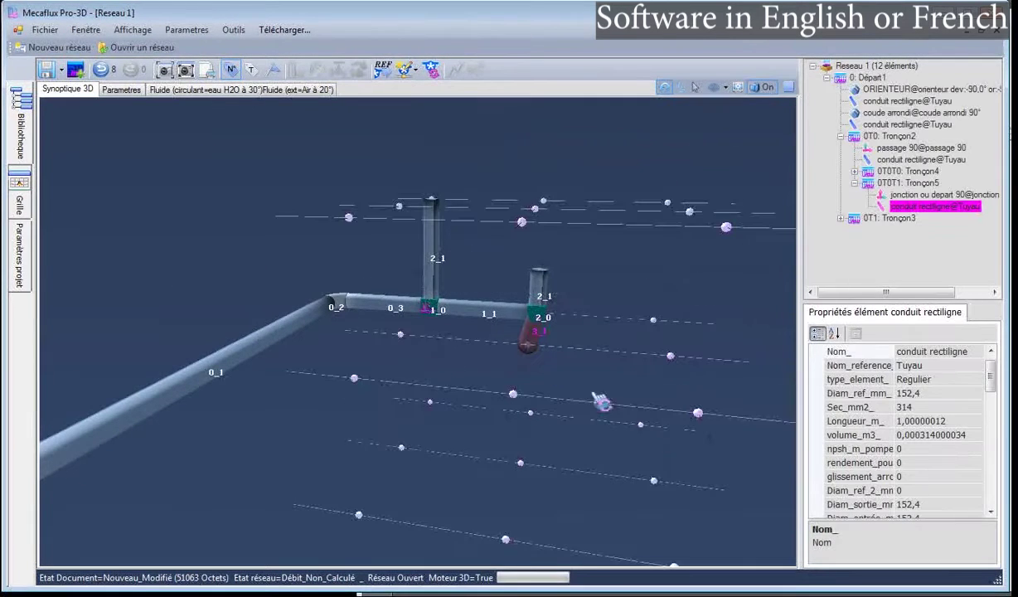
{"action": "key", "text": "alt+Tab"}
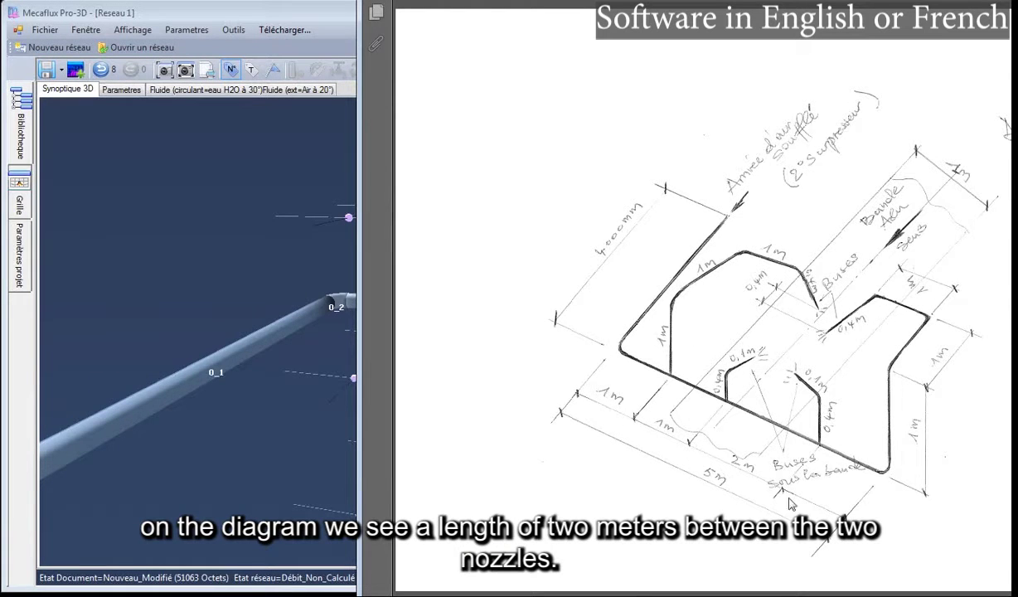
{"action": "left_click", "coordinate": [302, 436]}
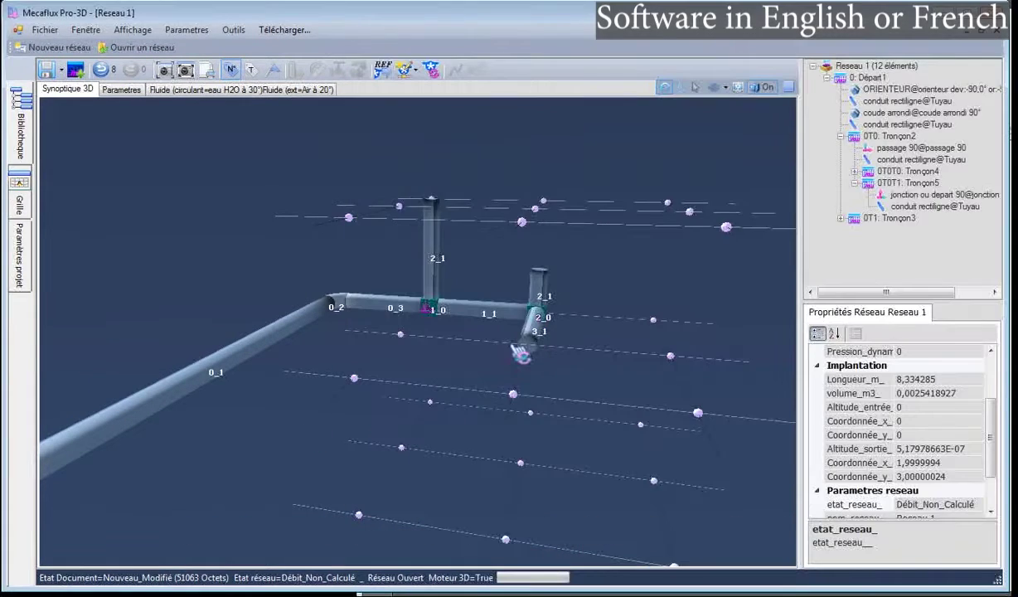
{"action": "left_click", "coordinate": [536, 338]}
{"action": "right_click", "coordinate": [535, 338]}
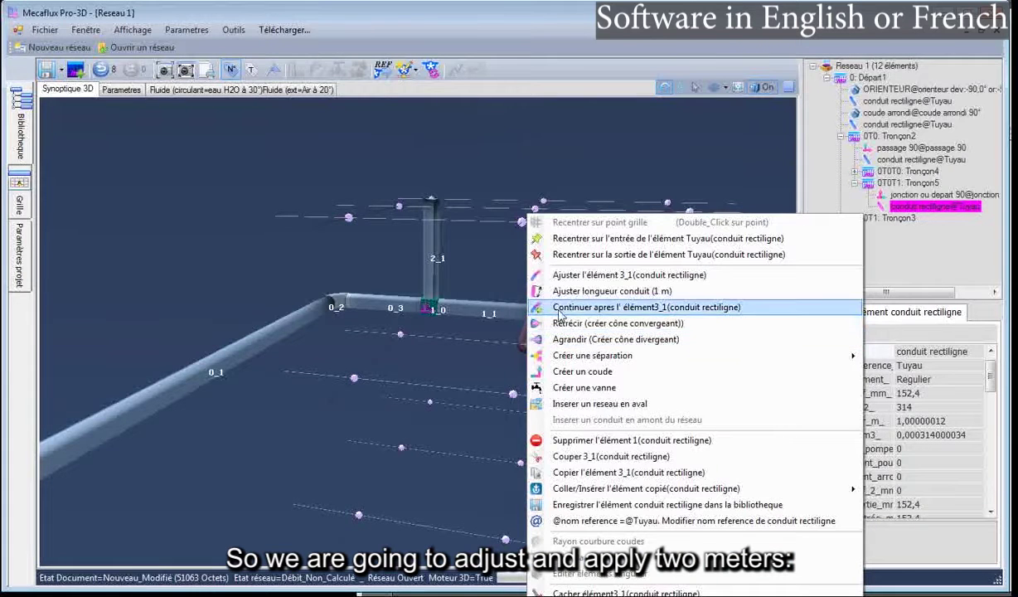
{"action": "left_click", "coordinate": [580, 291]}
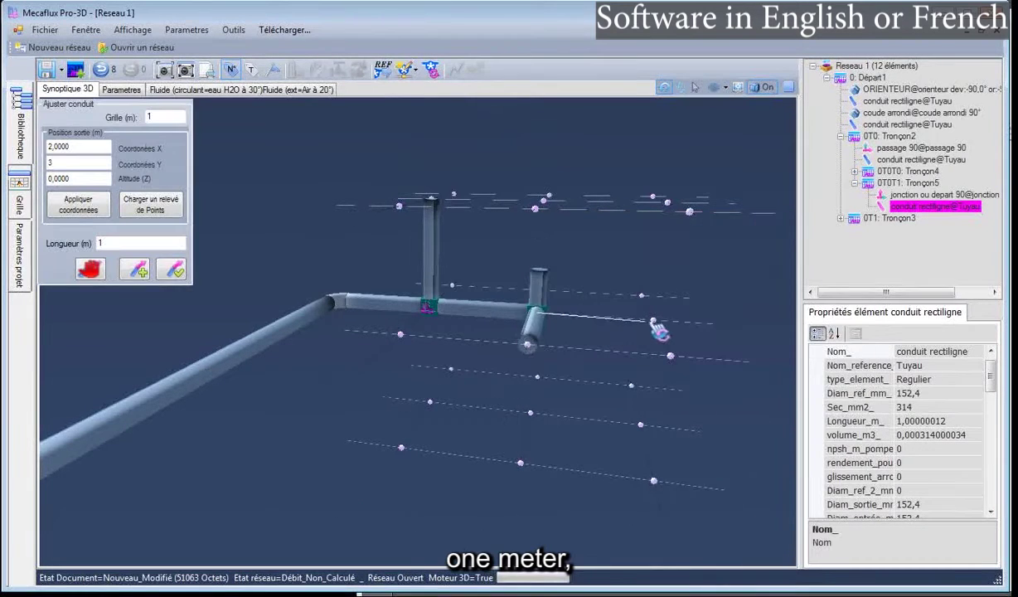
{"action": "left_click_drag", "start_coordinate": [657, 324], "coordinate": [783, 330]}
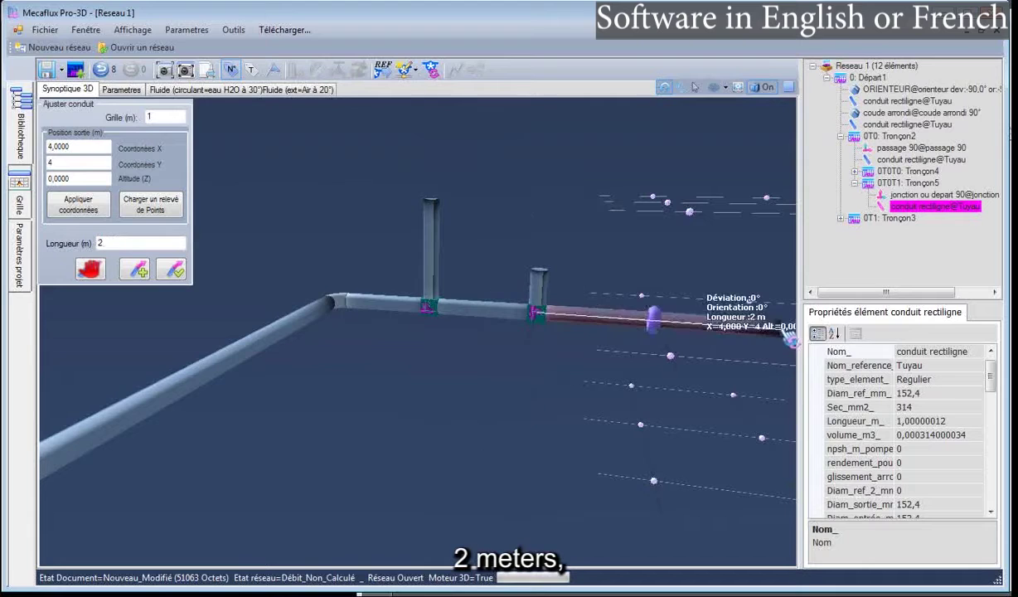
{"action": "left_click", "coordinate": [783, 330]}
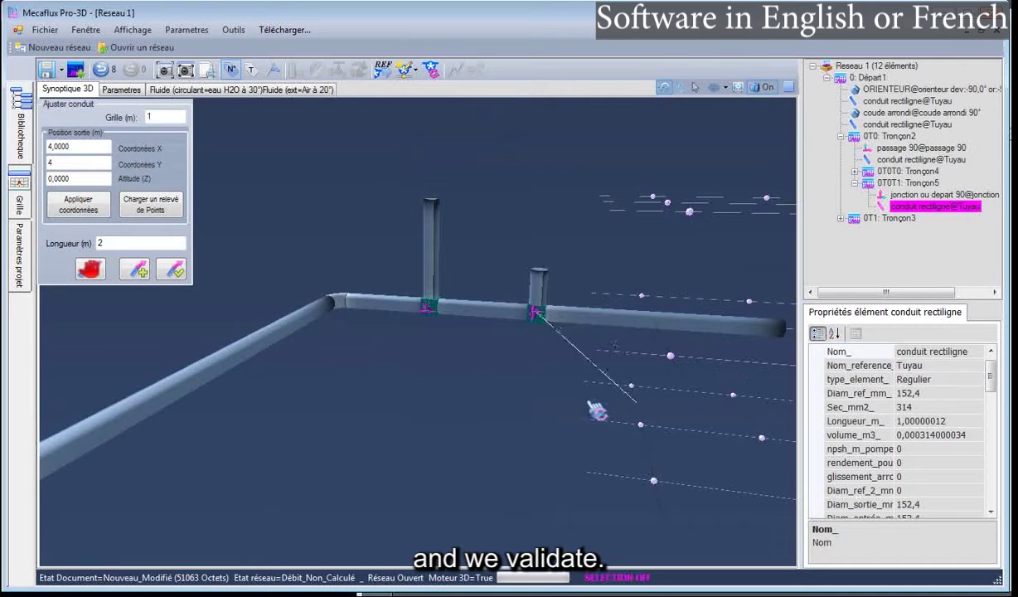
{"action": "left_click", "coordinate": [171, 269]}
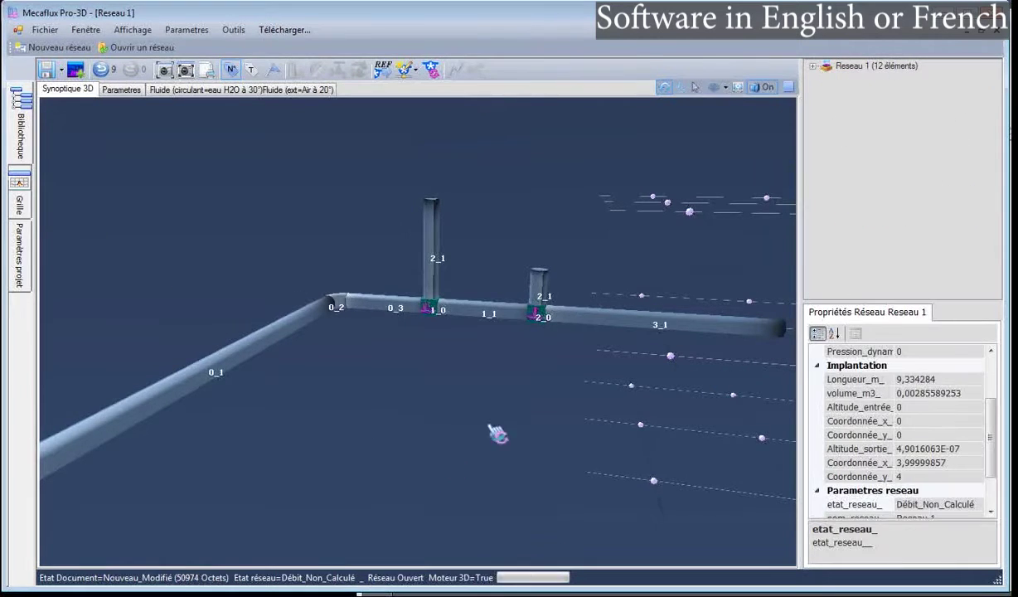
Step: Create a 90° separation at the end of the straight 2 m conduit for the second under-belt nozzle
{"action": "left_click_drag", "start_coordinate": [489, 424], "coordinate": [495, 404]}
{"action": "scroll", "coordinate": [598, 377], "scroll_direction": "down", "scroll_amount": 3}
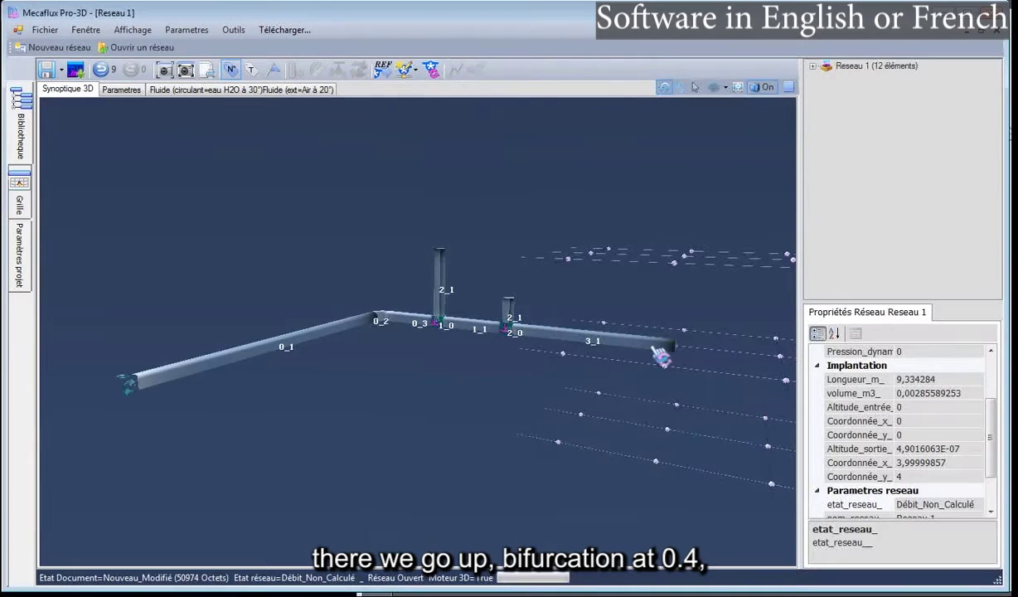
{"action": "left_click", "coordinate": [661, 357]}
{"action": "right_click", "coordinate": [660, 355]}
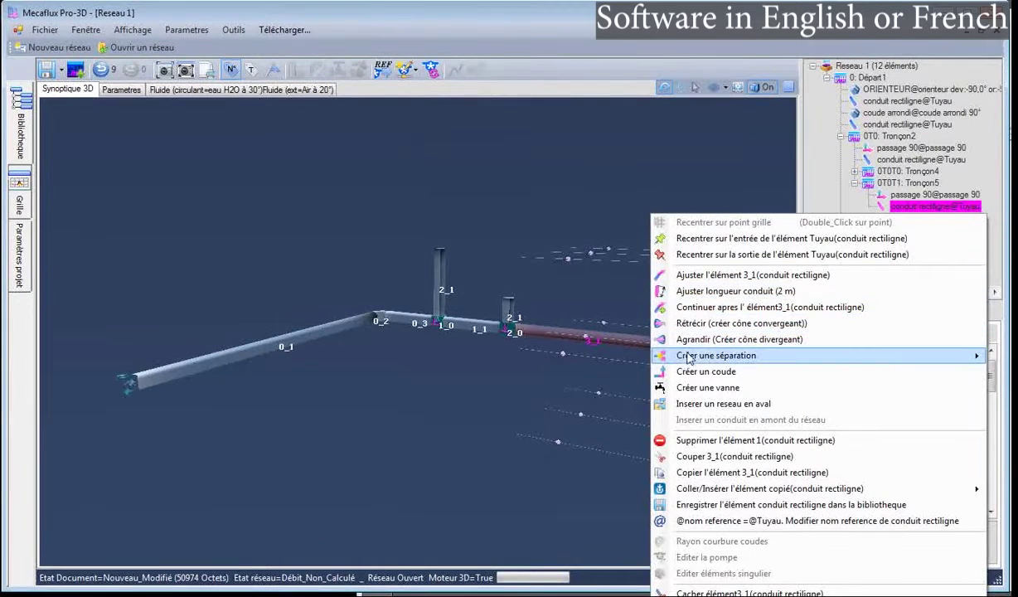
{"action": "mouse_move", "coordinate": [675, 357]}
{"action": "left_click", "coordinate": [997, 373]}
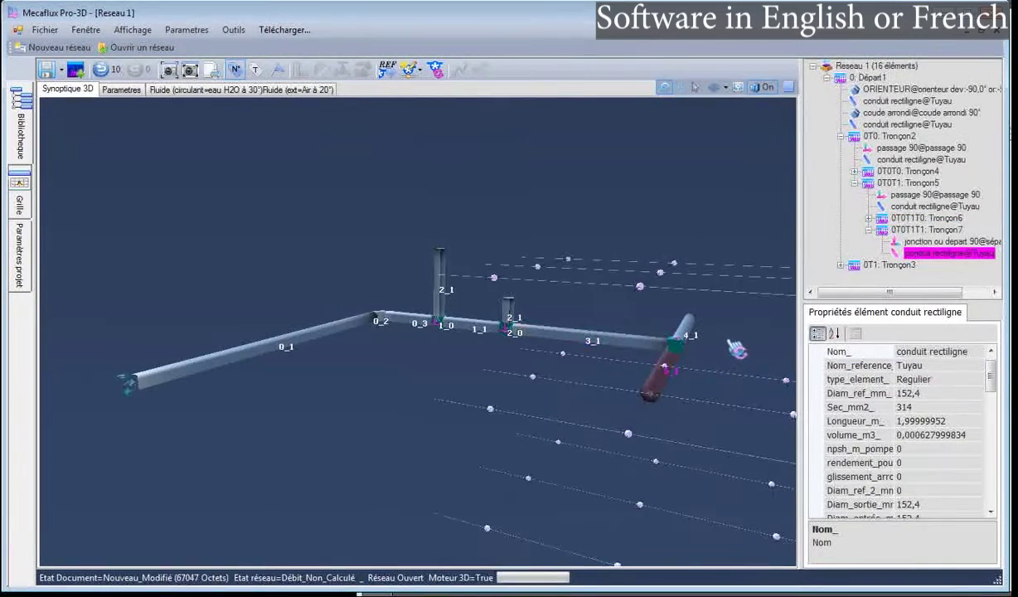
Step: Adjust the rear branch of the third separation to rise vertically at X 4, Y 4 with a length of 0,4 m
{"action": "left_click_drag", "start_coordinate": [718, 353], "coordinate": [718, 370]}
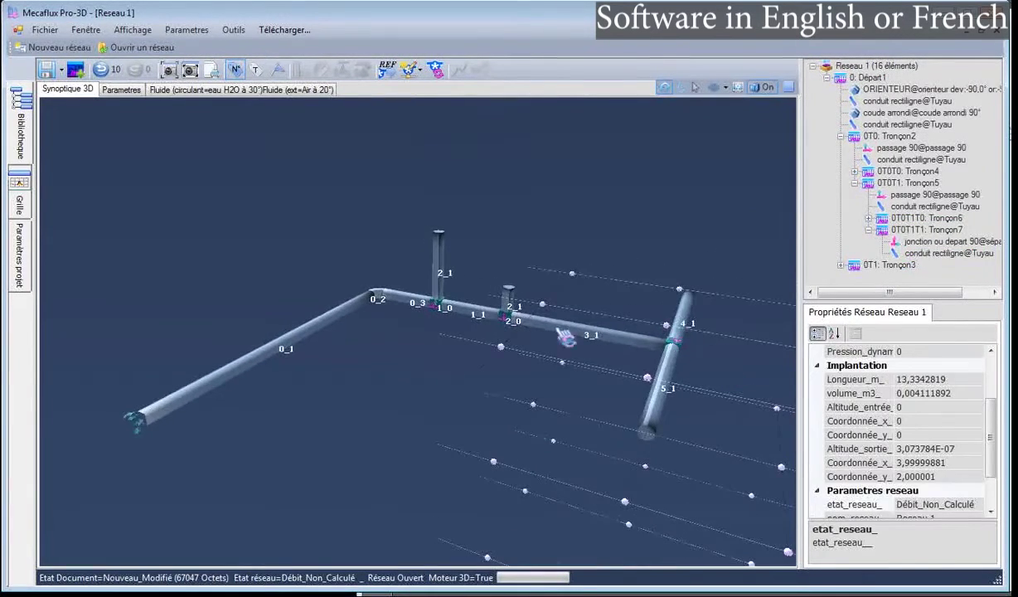
{"action": "right_click", "coordinate": [688, 322]}
{"action": "left_click", "coordinate": [704, 289]}
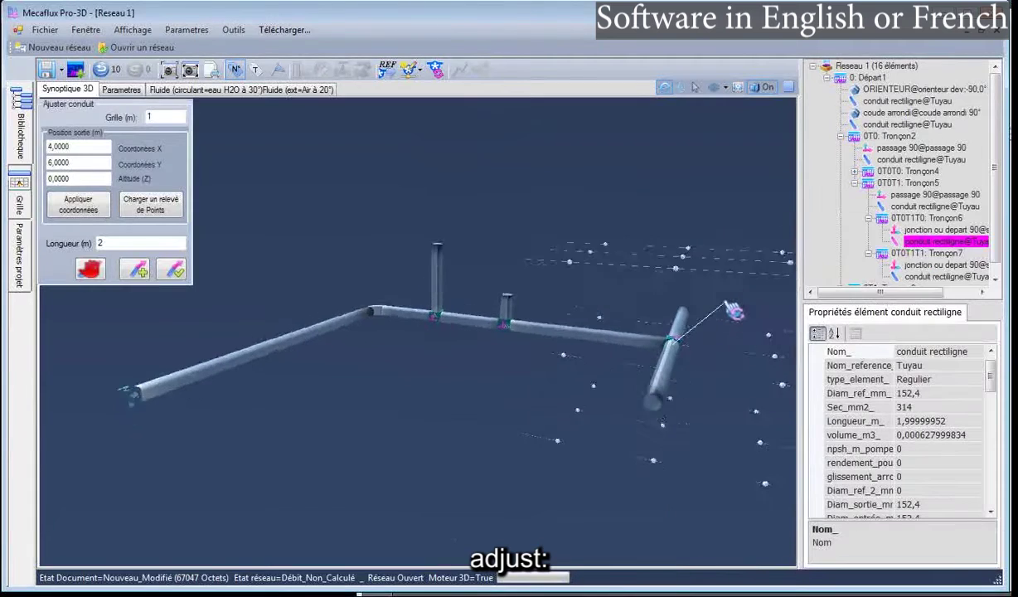
{"action": "left_click_drag", "start_coordinate": [733, 310], "coordinate": [710, 300]}
{"action": "left_click", "coordinate": [702, 264]}
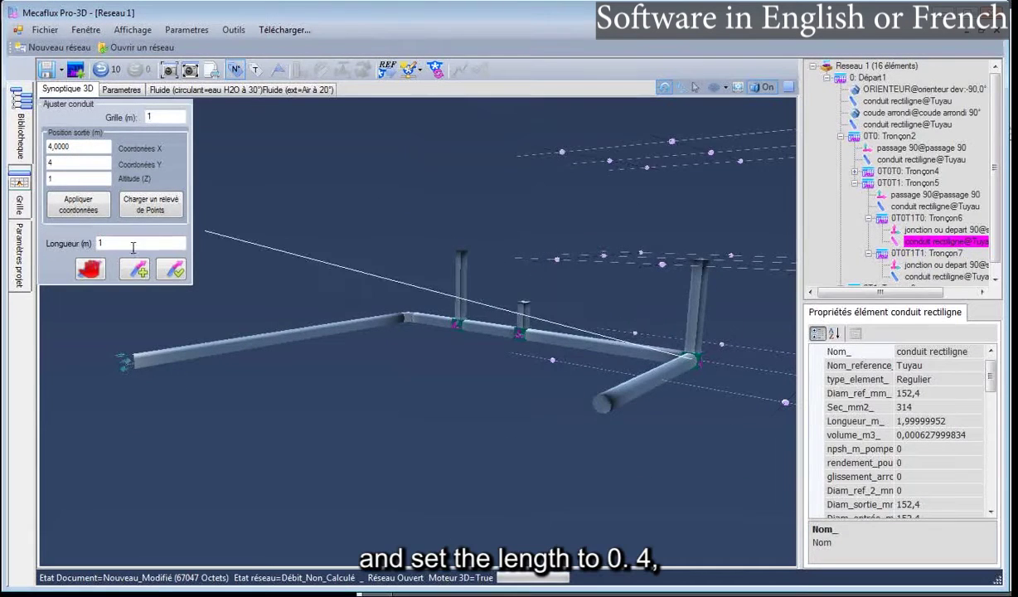
{"action": "left_click", "coordinate": [100, 243]}
{"action": "type", "text": "0,4"}
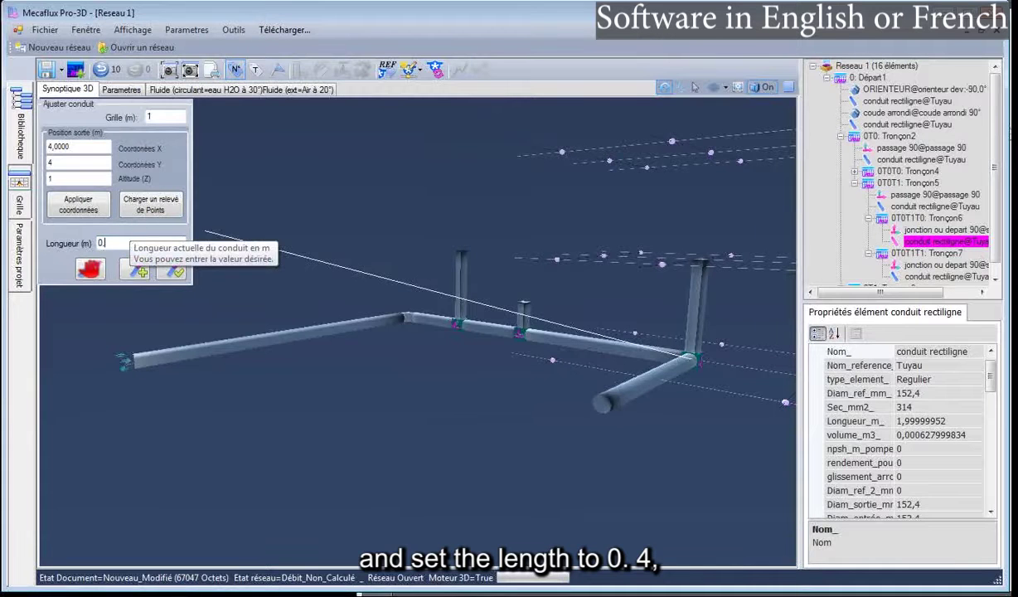
{"action": "left_click", "coordinate": [170, 270]}
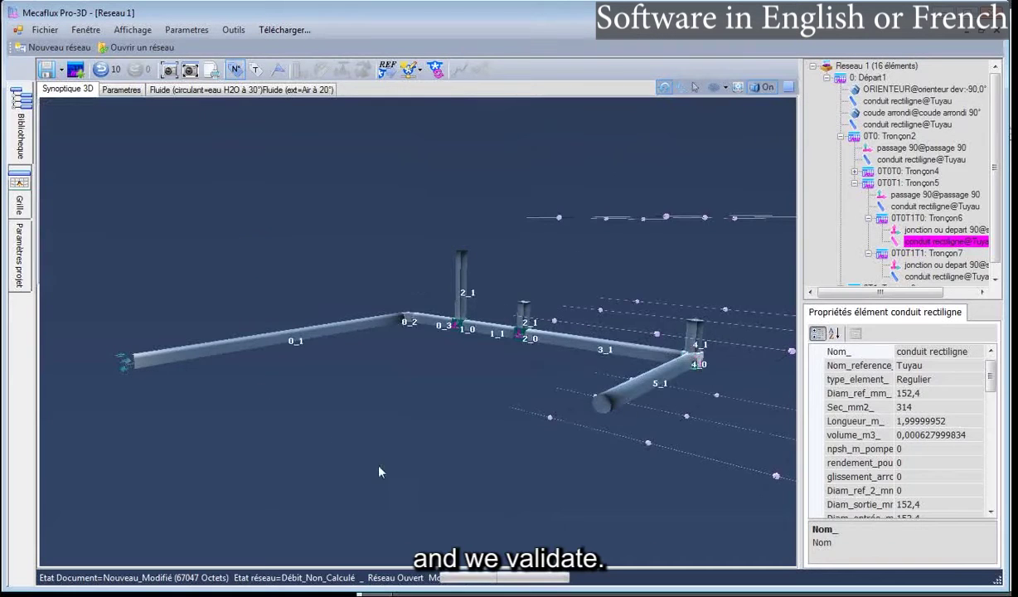
Step: Adjust the third separation's front branch to run straight for 1 m to X 5, Y 4, altitude 0, and continue the pipe from its end
{"action": "left_click_drag", "start_coordinate": [379, 467], "coordinate": [433, 458]}
{"action": "right_click", "coordinate": [659, 356]}
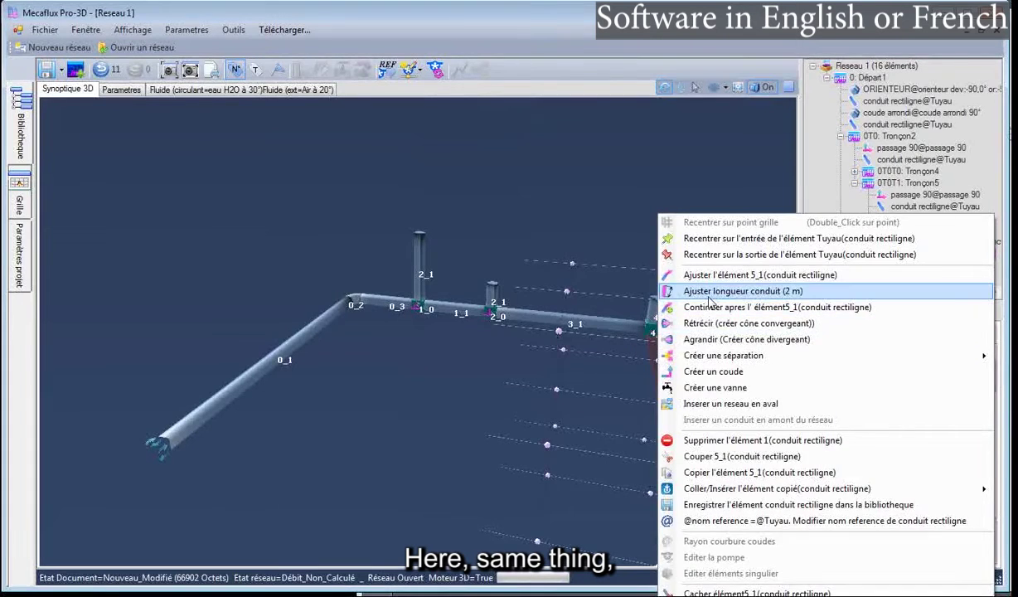
{"action": "left_click", "coordinate": [710, 291]}
{"action": "left_click", "coordinate": [171, 144]}
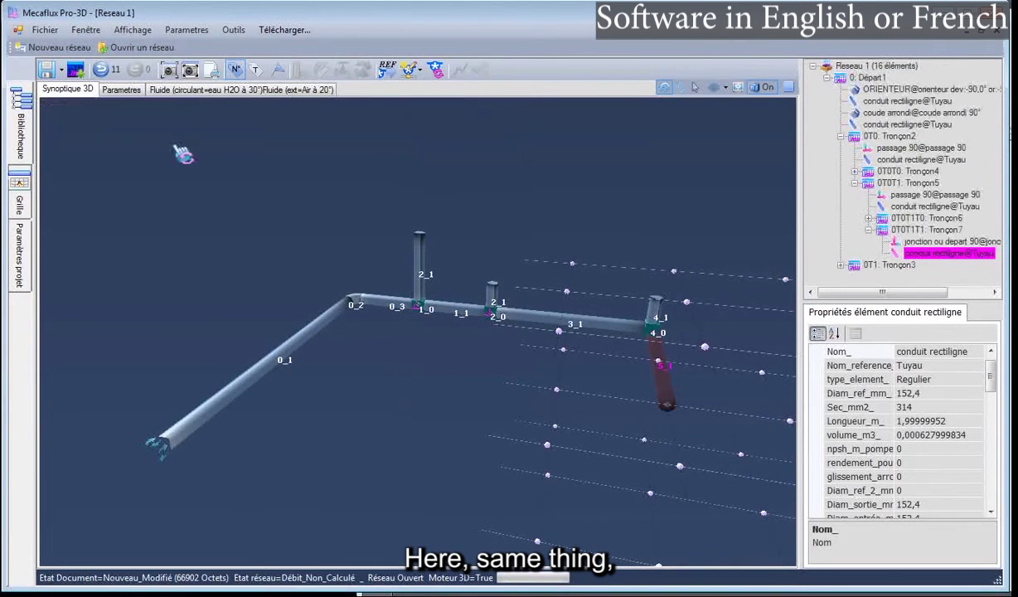
{"action": "right_click", "coordinate": [668, 359]}
{"action": "left_click", "coordinate": [710, 257]}
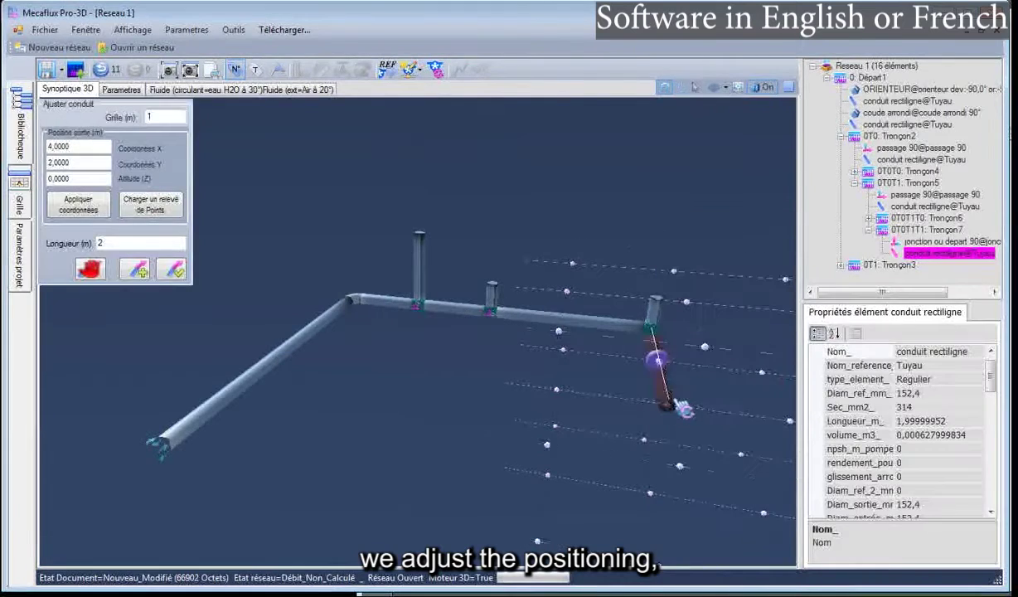
{"action": "scroll", "coordinate": [701, 377], "scroll_direction": "down", "scroll_amount": 2}
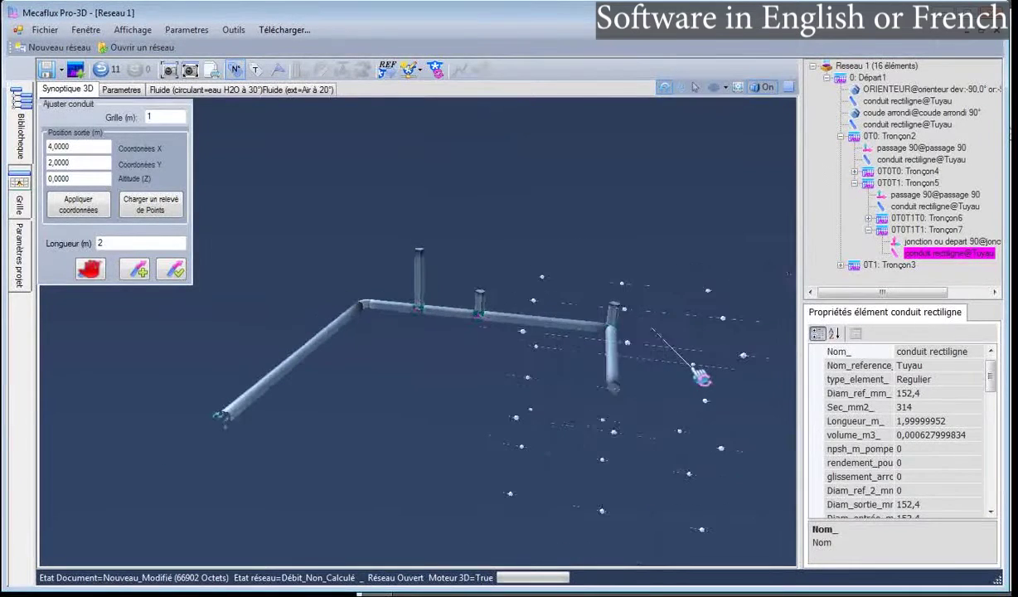
{"action": "left_click", "coordinate": [614, 335]}
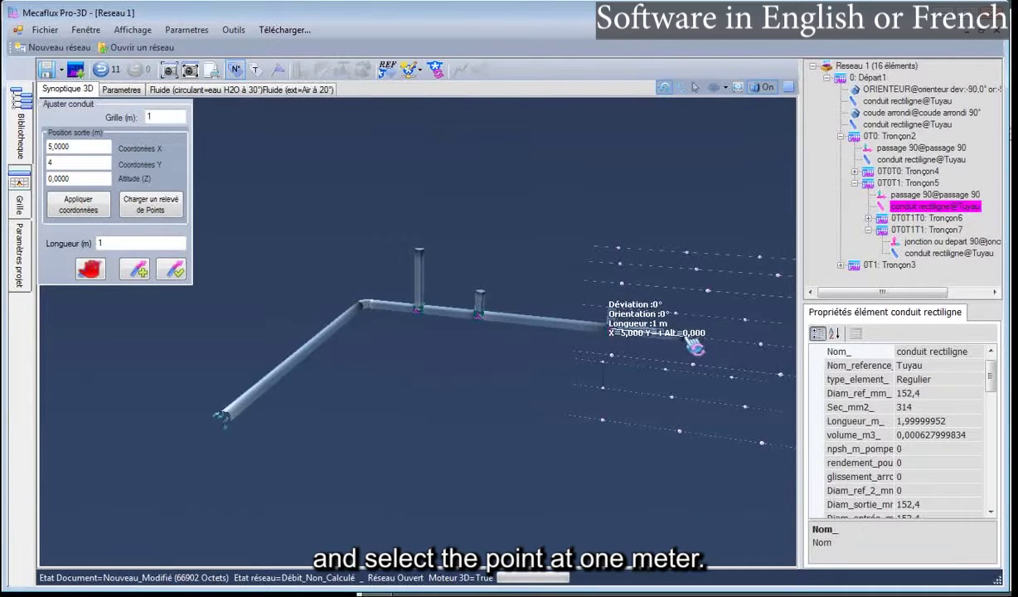
{"action": "left_click", "coordinate": [687, 337]}
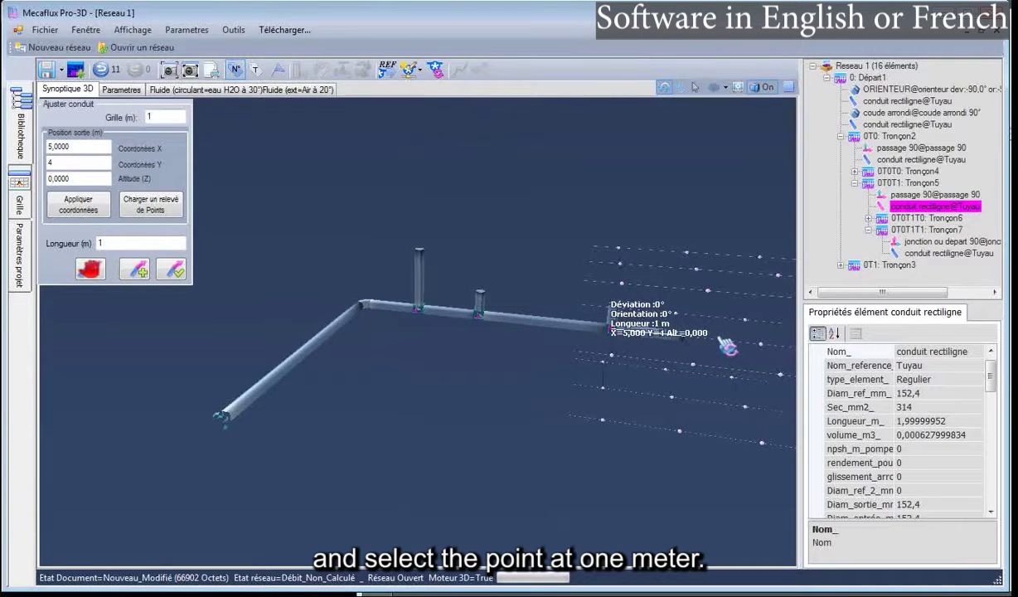
{"action": "left_click", "coordinate": [727, 340]}
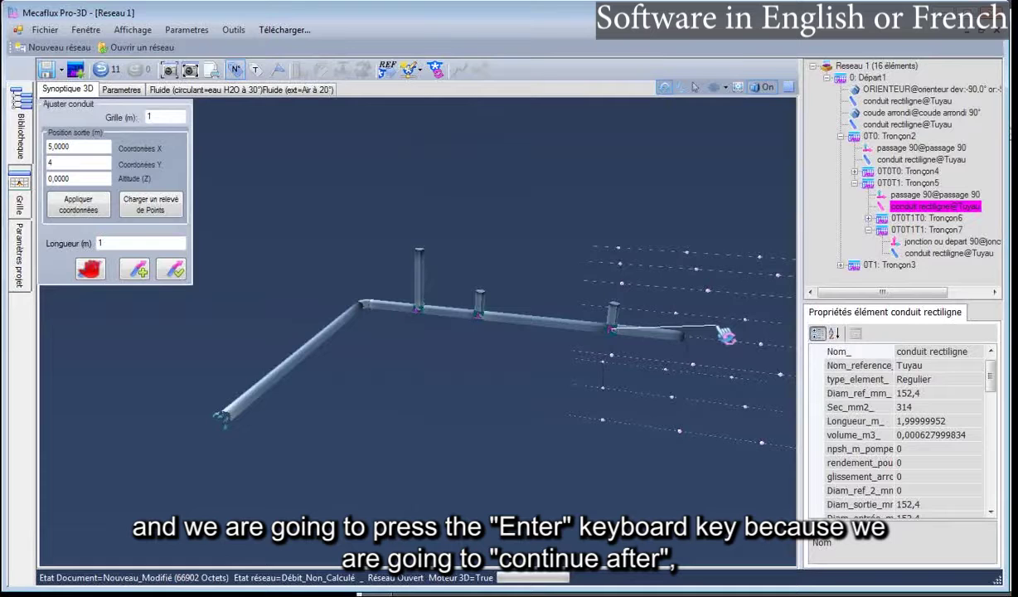
{"action": "key", "text": "Return"}
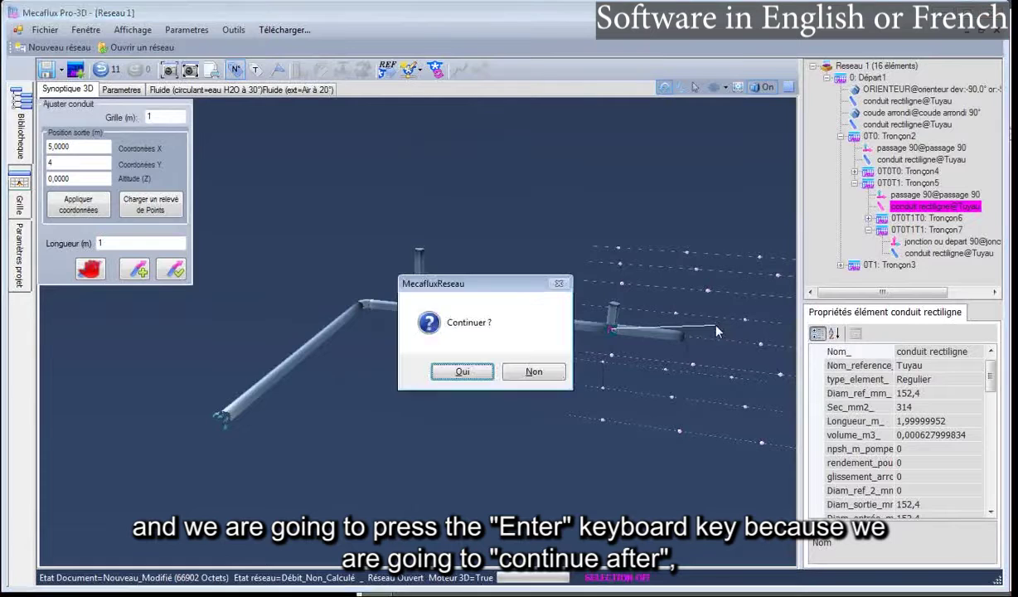
{"action": "left_click", "coordinate": [461, 371]}
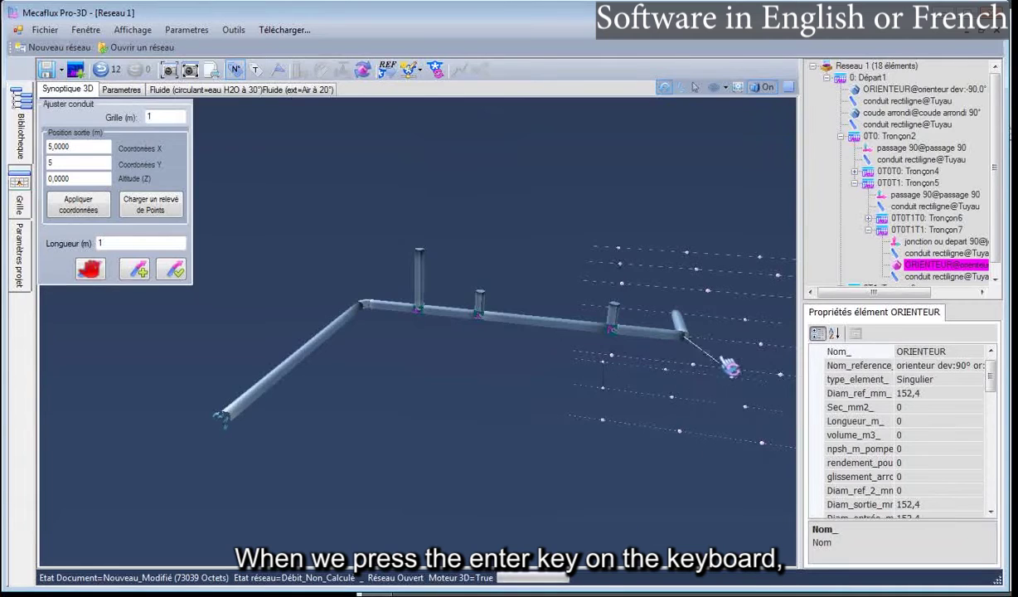
Step: Raise the continued conduit vertically 1 m to X 5, Y 4, altitude 1, and continue the pipe after it
{"action": "left_click_drag", "start_coordinate": [718, 335], "coordinate": [668, 313]}
{"action": "left_click", "coordinate": [668, 317]}
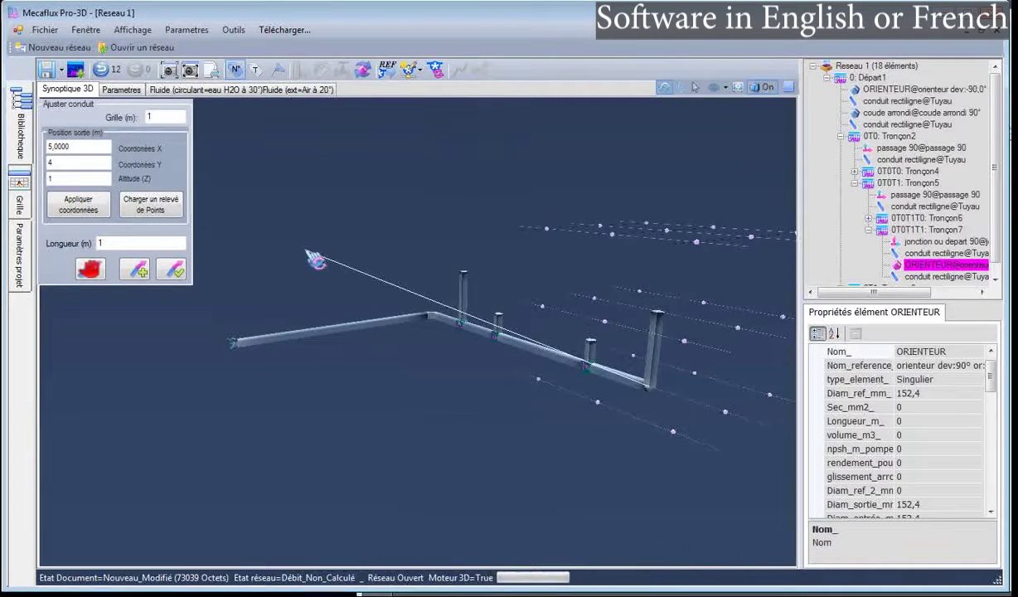
{"action": "key", "text": "Return"}
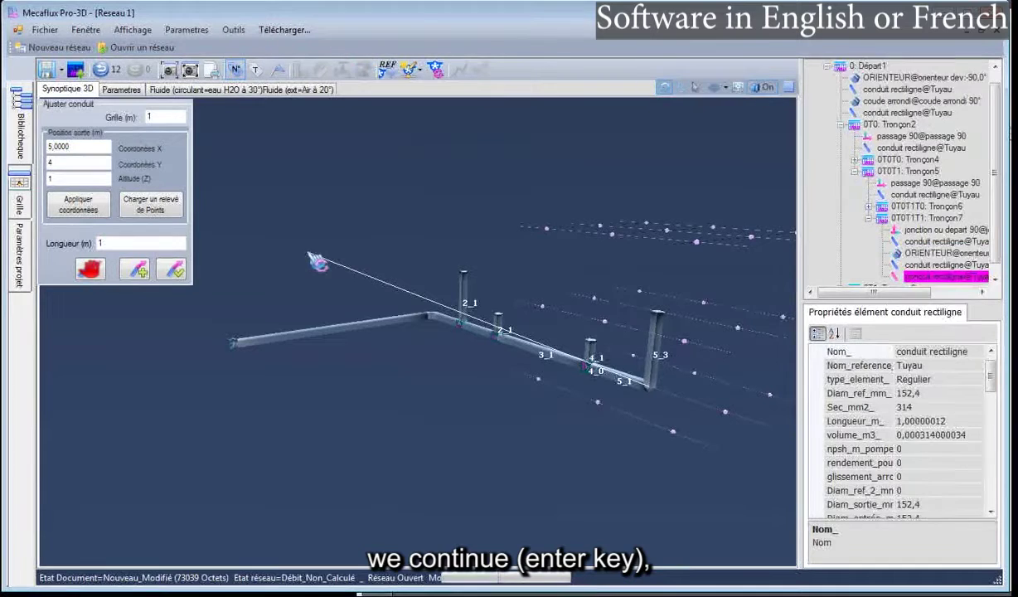
Step: Check the sketch and run the next conduit horizontally rearward for 1 m to X 5, Y 5, altitude 1, continuing after it
{"action": "key", "text": "alt+Tab"}
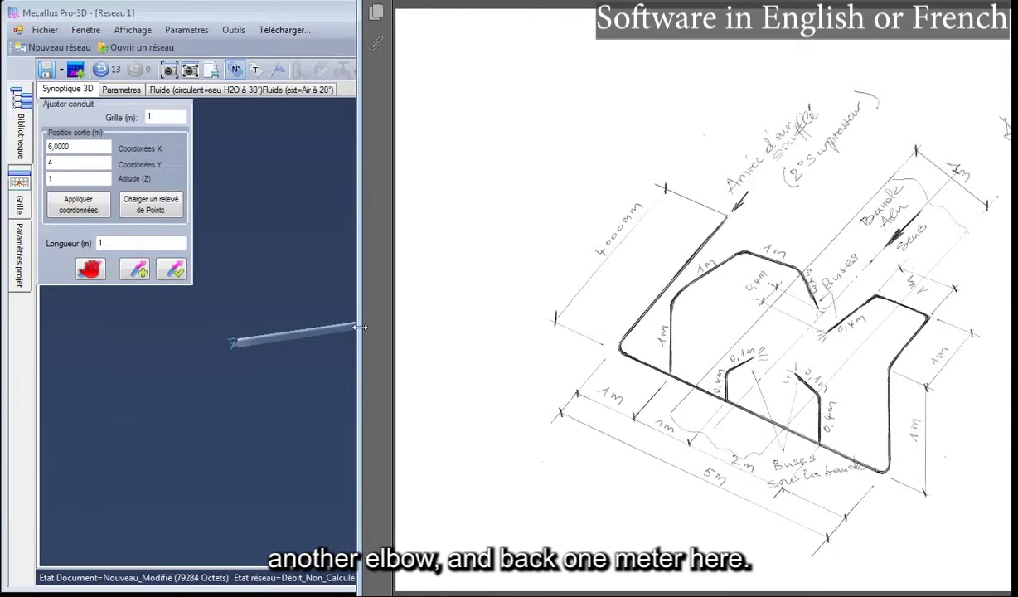
{"action": "key", "text": "alt+Tab"}
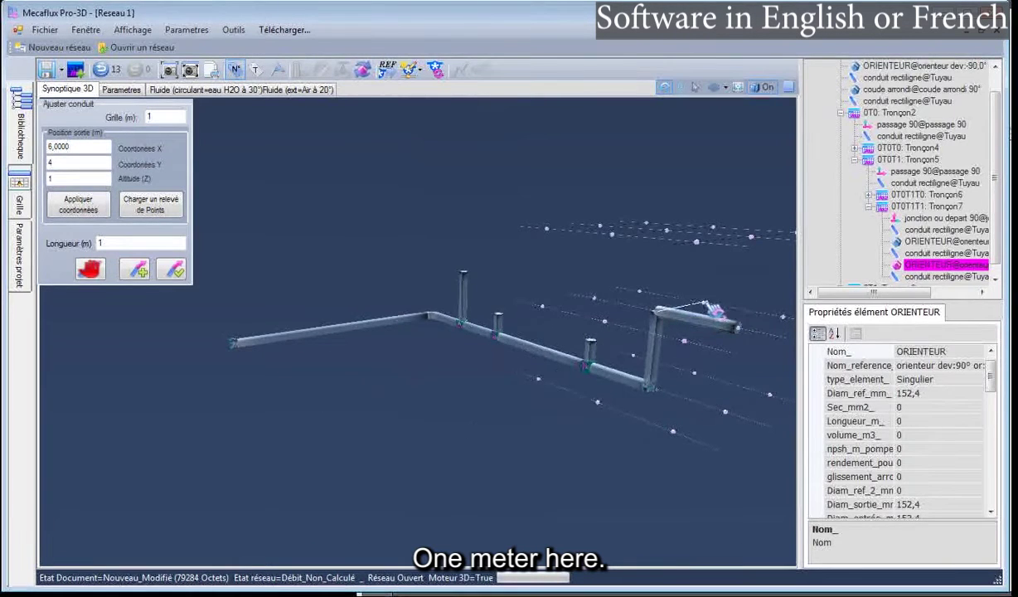
{"action": "left_click", "coordinate": [674, 290]}
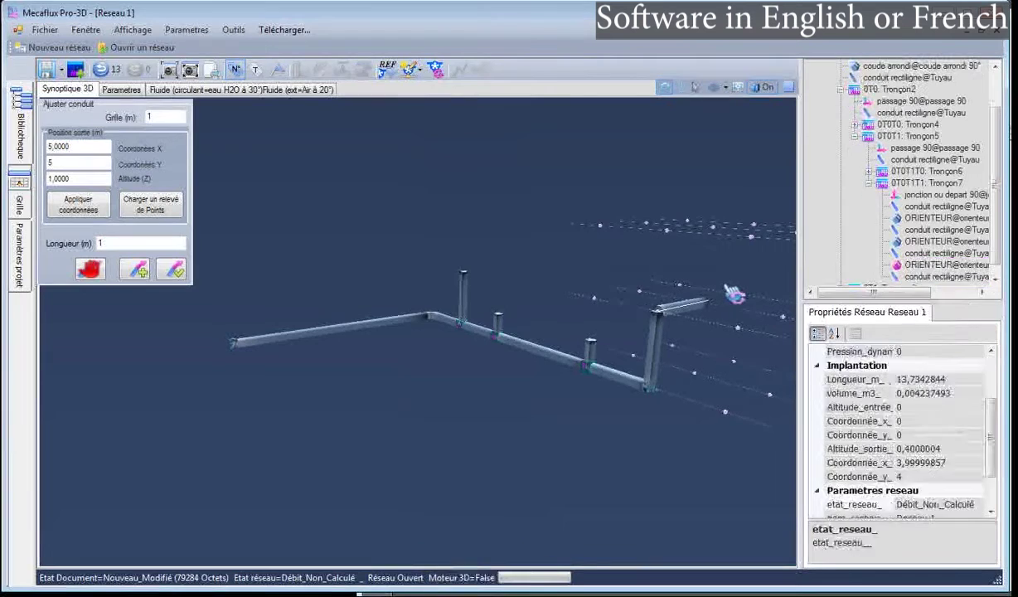
{"action": "left_click", "coordinate": [734, 294]}
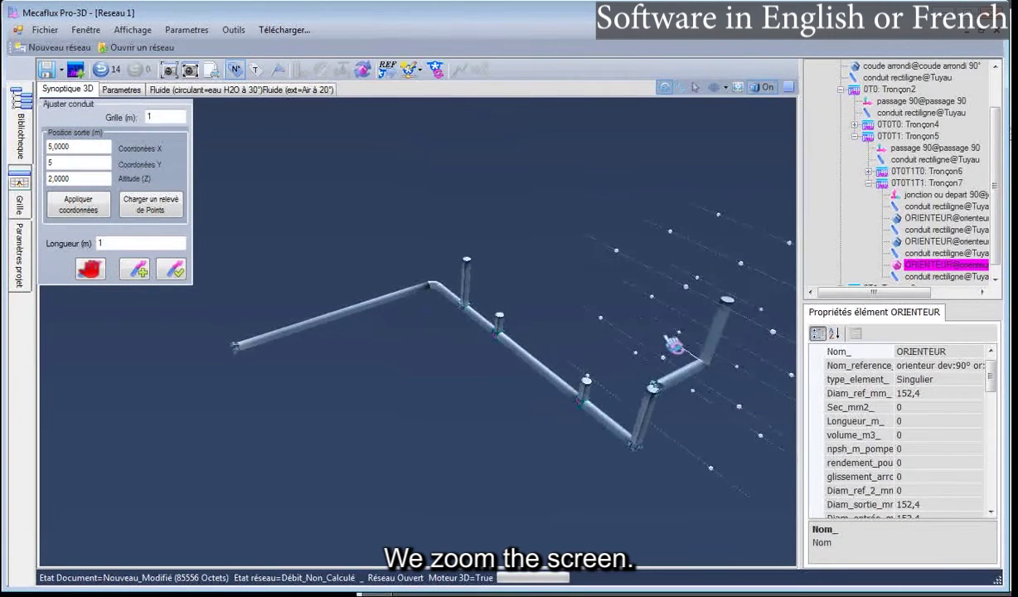
Step: Recentre the grid on the last conduit's end and run the final conduit back over the belt 1 m to X 4, Y 5, altitude 1
{"action": "scroll", "coordinate": [672, 345], "scroll_direction": "up", "scroll_amount": 5}
{"action": "scroll", "coordinate": [556, 343], "scroll_direction": "up", "scroll_amount": 2}
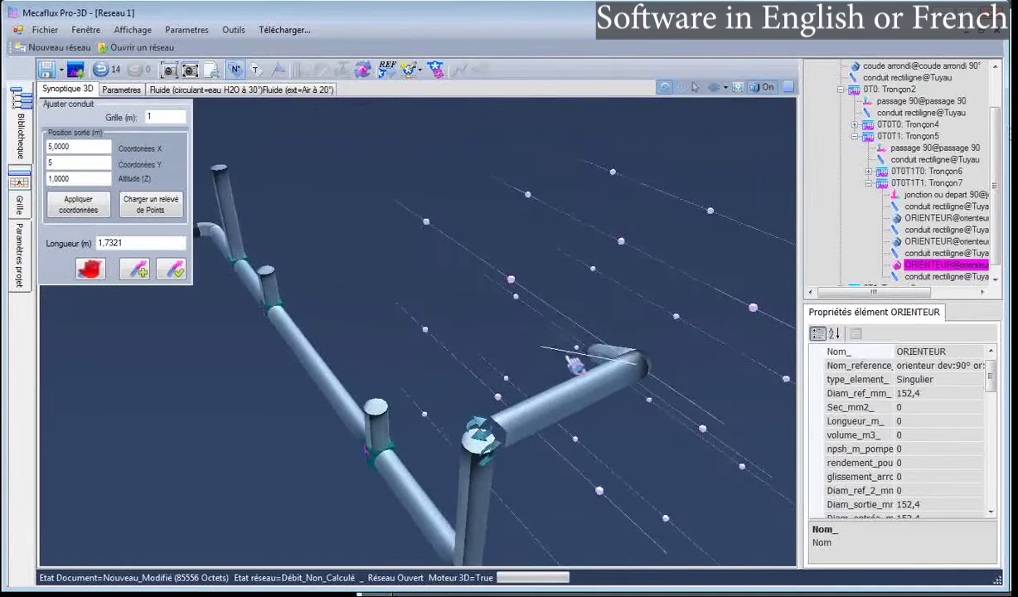
{"action": "left_click", "coordinate": [642, 372]}
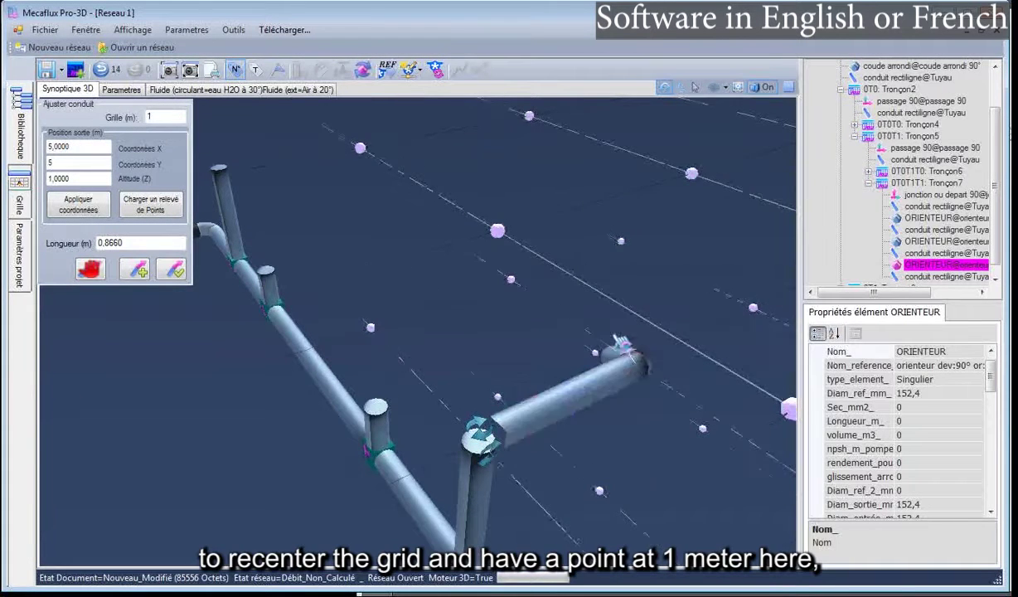
{"action": "left_click", "coordinate": [511, 280]}
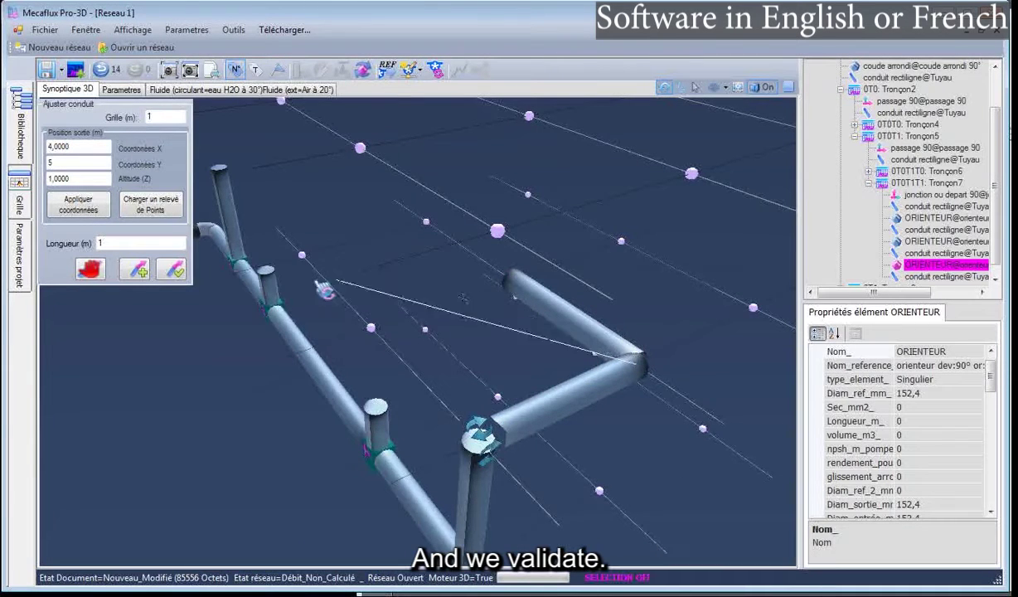
{"action": "left_click", "coordinate": [165, 272]}
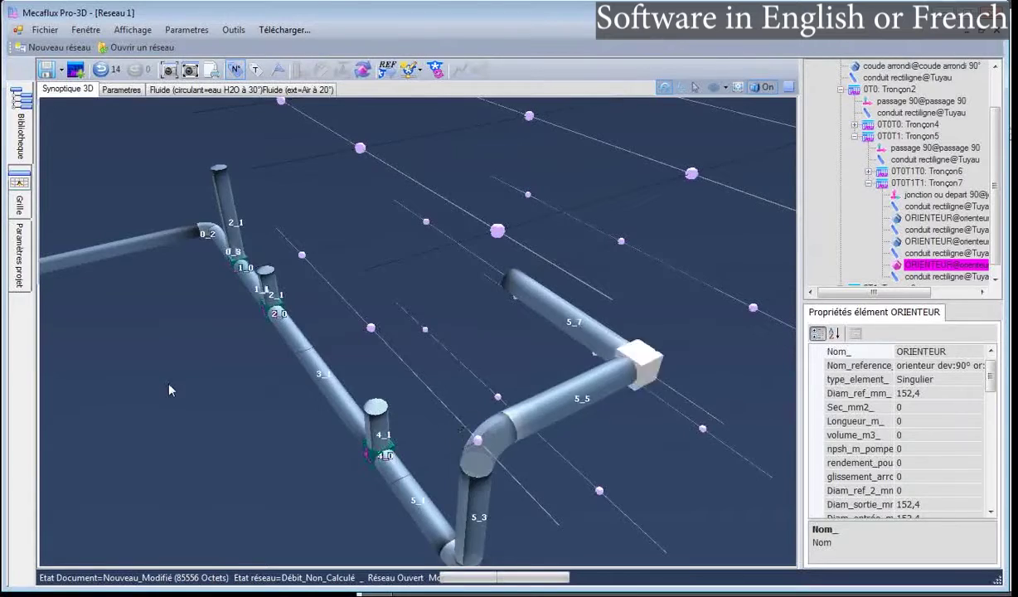
Step: Check the sketch and continue the first branch's vertical conduit with a horizontal run 1 m rearward to X 1, Y 5, altitude 1
{"action": "left_click_drag", "start_coordinate": [177, 378], "coordinate": [251, 360]}
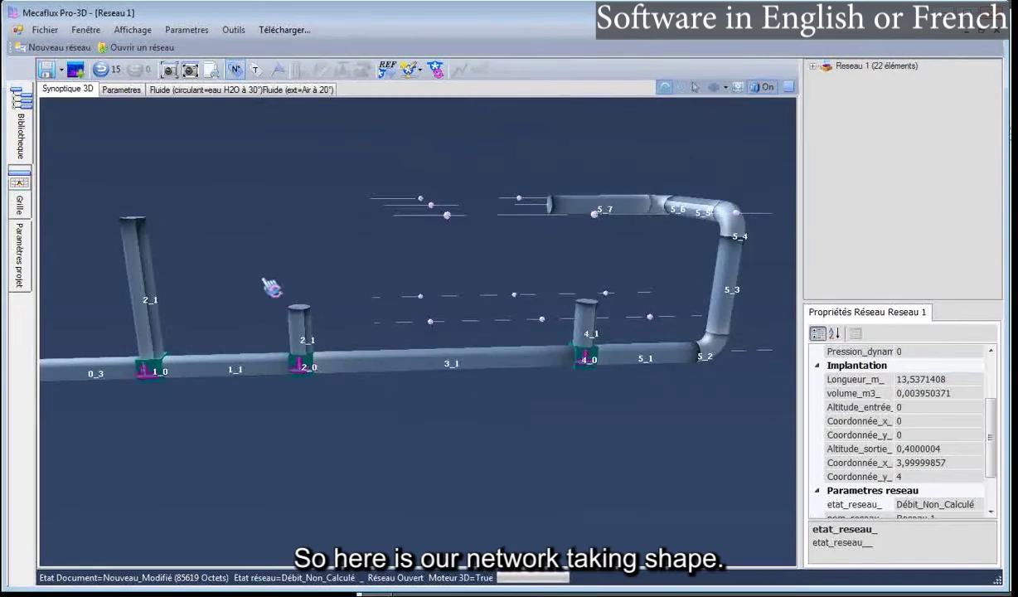
{"action": "left_click_drag", "start_coordinate": [263, 280], "coordinate": [238, 295]}
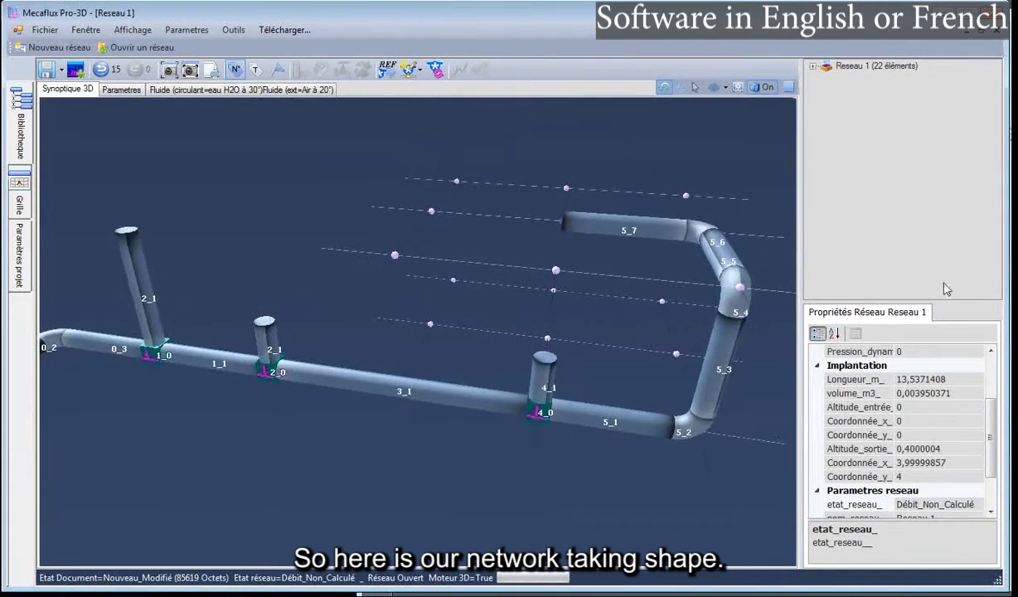
{"action": "key", "text": "alt+Tab"}
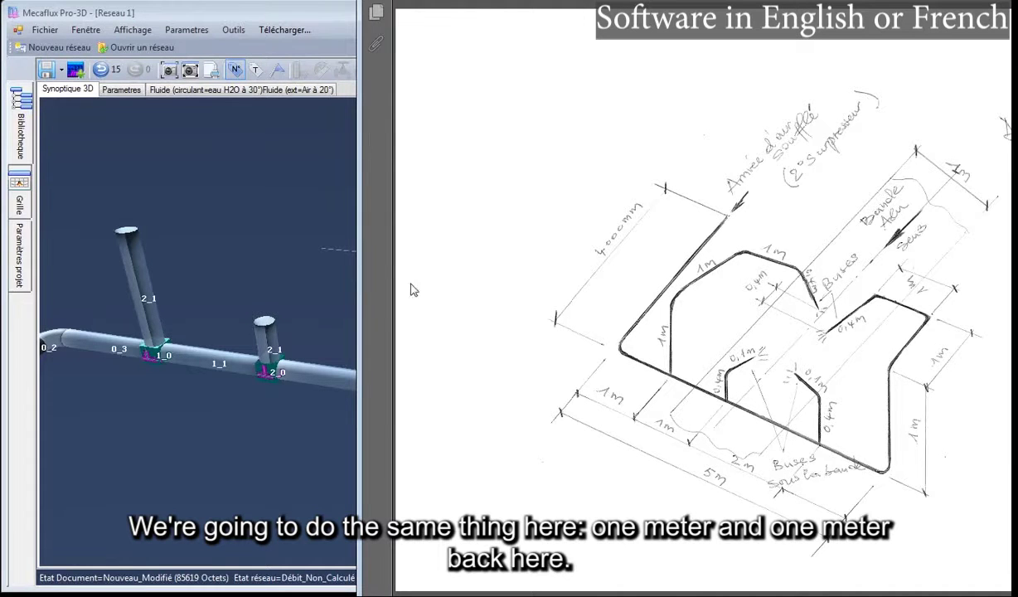
{"action": "left_click", "coordinate": [263, 290]}
{"action": "left_click", "coordinate": [142, 267]}
{"action": "right_click", "coordinate": [142, 268]}
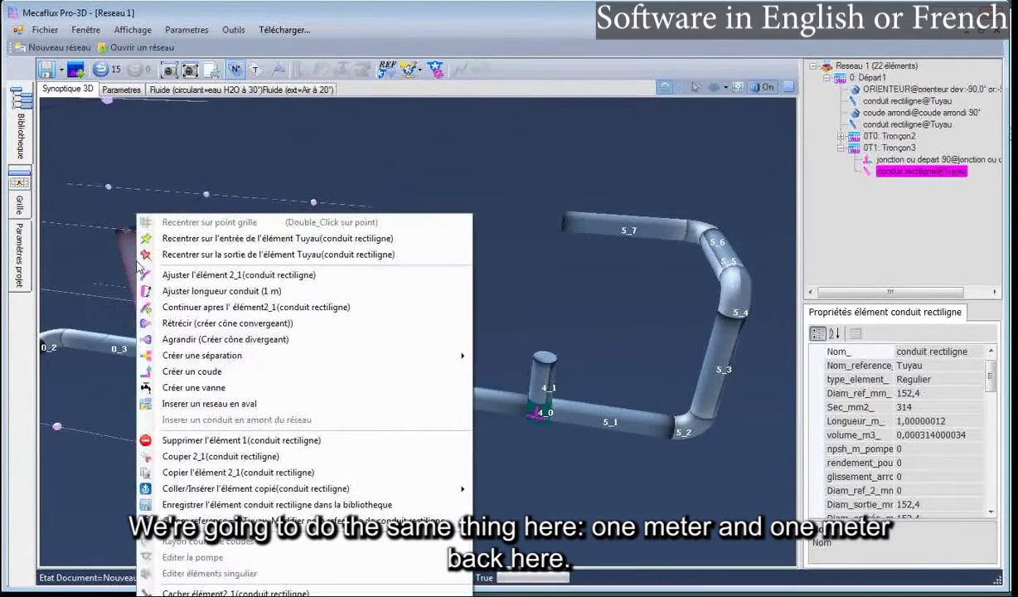
{"action": "left_click", "coordinate": [182, 306]}
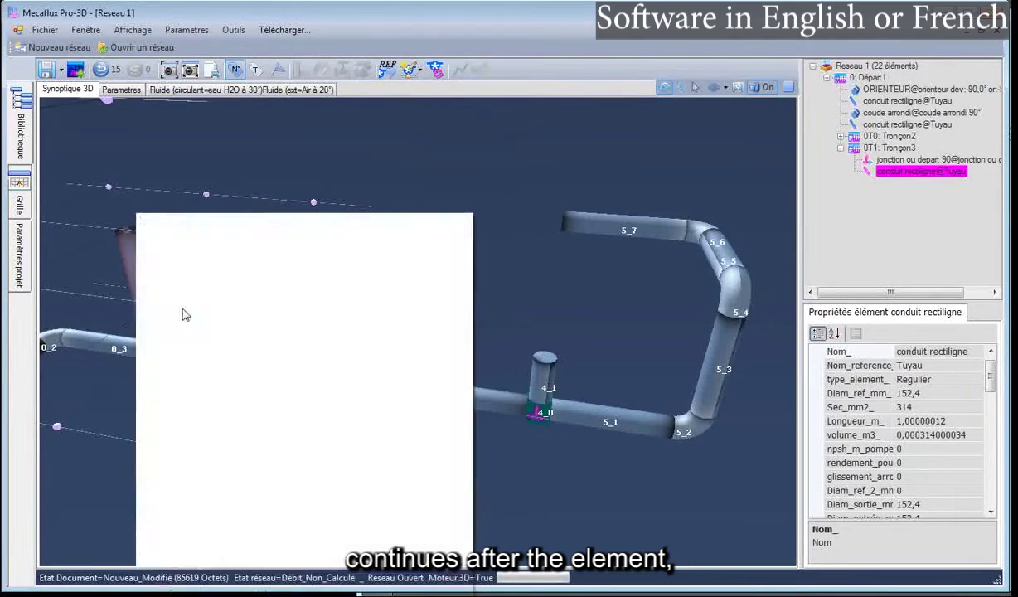
{"action": "key", "text": "Return"}
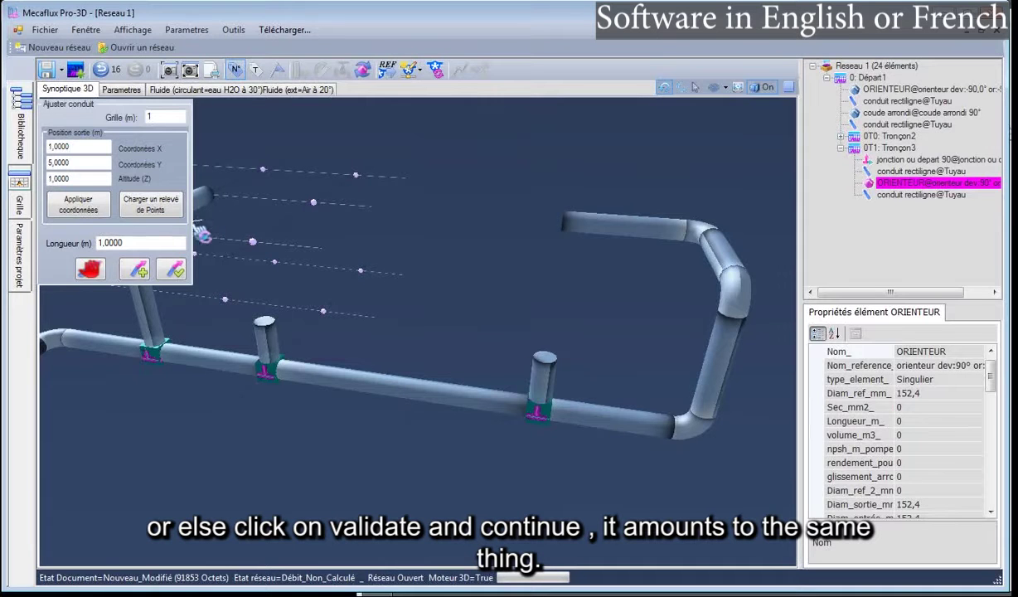
Step: Continue after the rearward run with a 1 m conduit toward the belt, ending at X 2, Y 5, altitude 1
{"action": "left_click", "coordinate": [137, 270]}
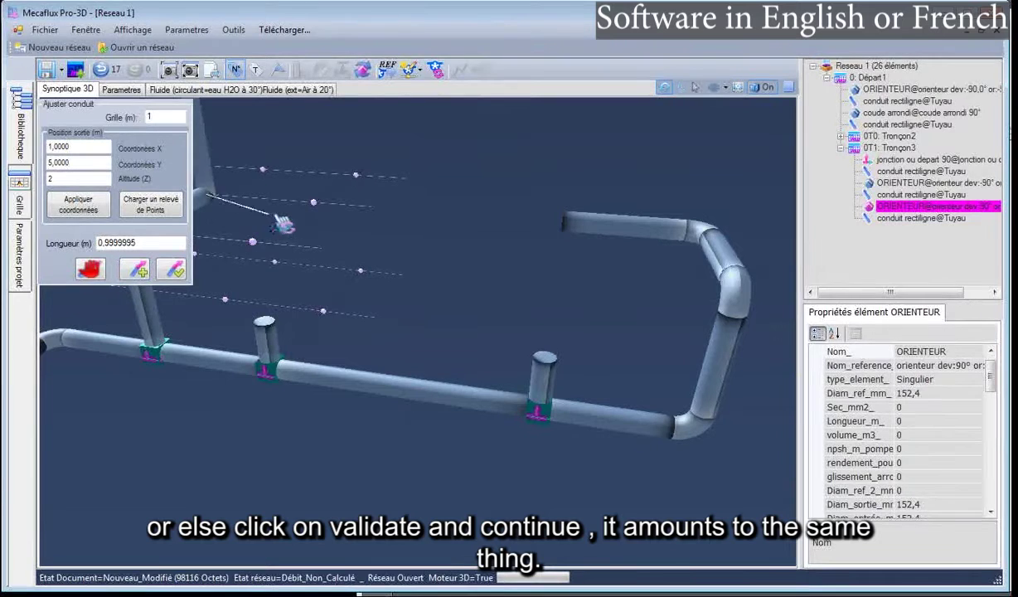
{"action": "left_click", "coordinate": [313, 202]}
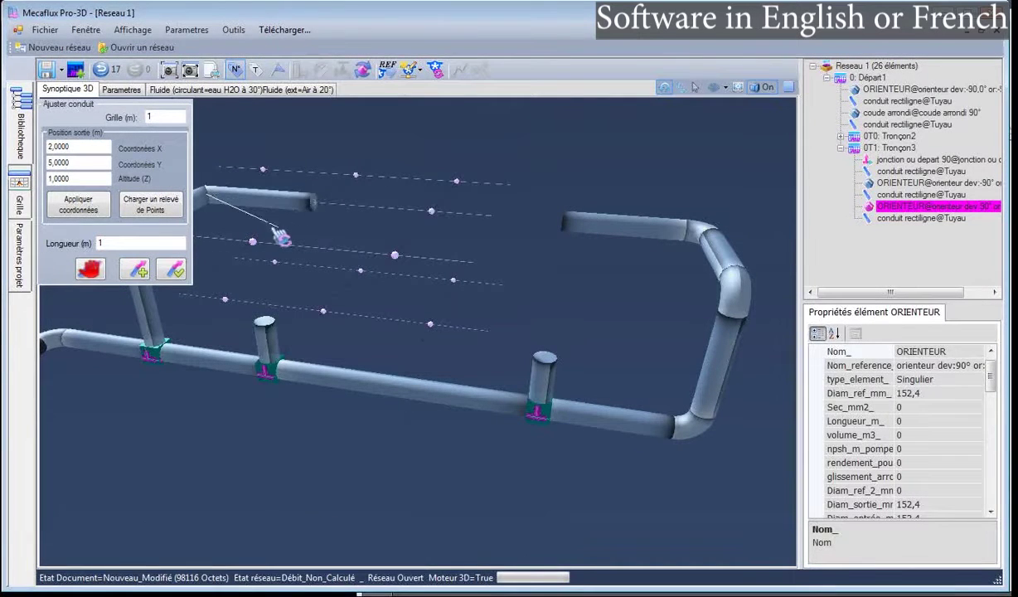
{"action": "left_click", "coordinate": [173, 269]}
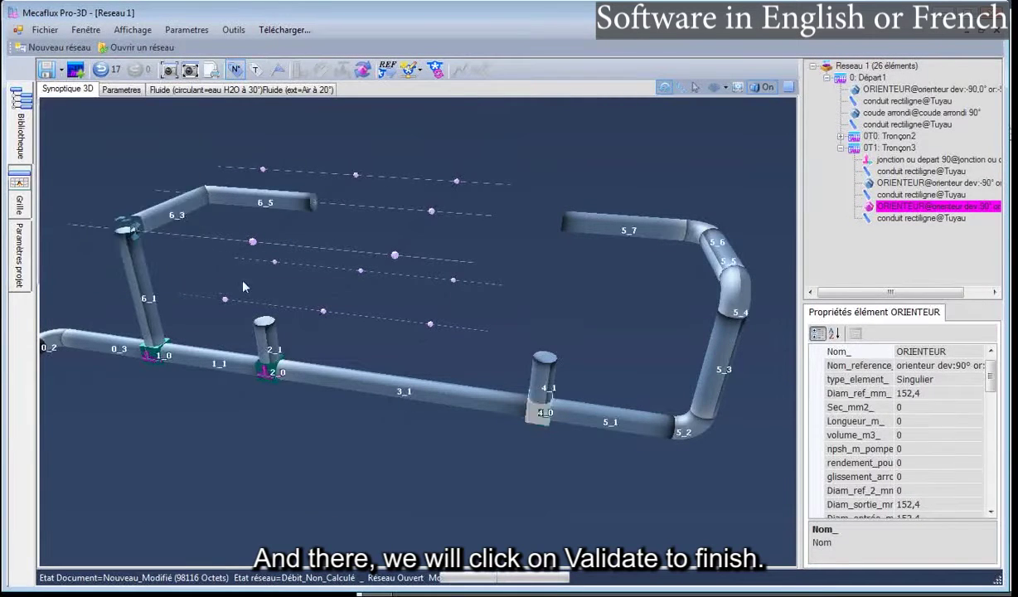
Step: Check the sketch and try to continue the short riser at X 2 with a 0.1 m rearward conduit to Y 4.1, altitude 0.4
{"action": "left_click_drag", "start_coordinate": [392, 273], "coordinate": [381, 480]}
{"action": "scroll", "coordinate": [400, 297], "scroll_direction": "down", "scroll_amount": 4}
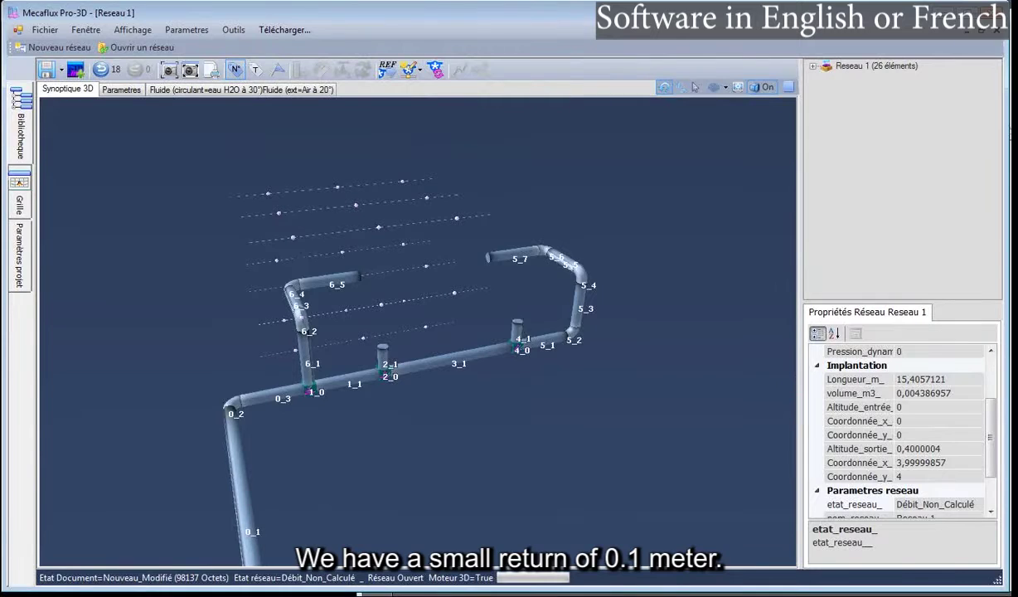
{"action": "key", "text": "alt+Tab"}
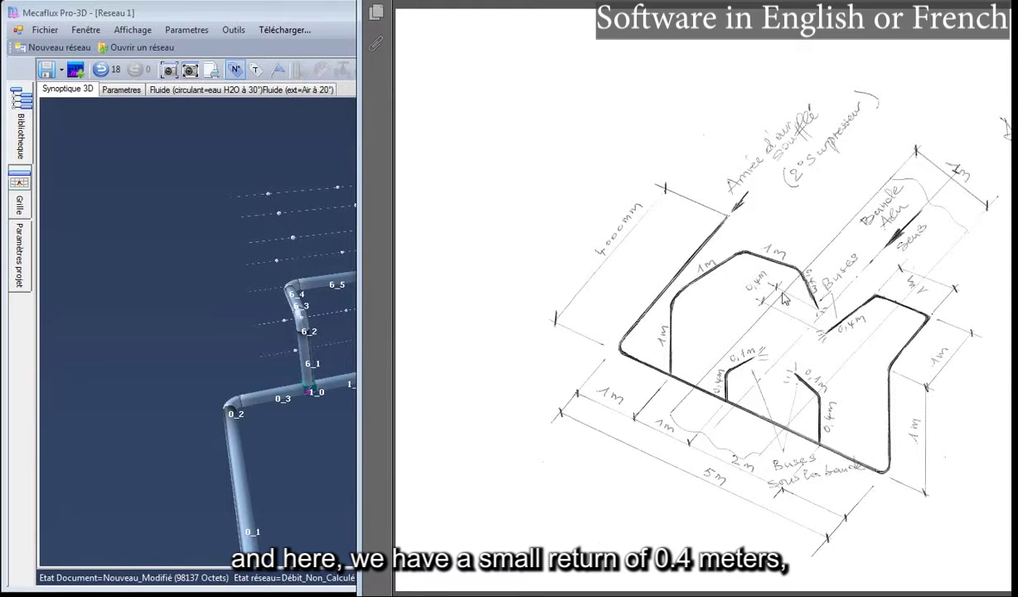
{"action": "left_click", "coordinate": [248, 340]}
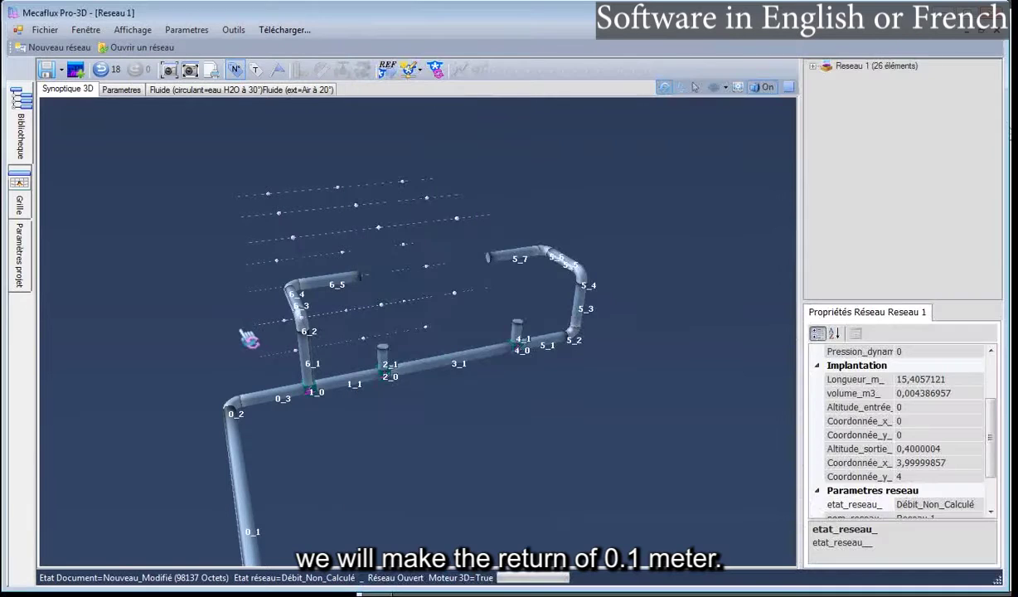
{"action": "left_click", "coordinate": [388, 354]}
{"action": "right_click", "coordinate": [391, 356]}
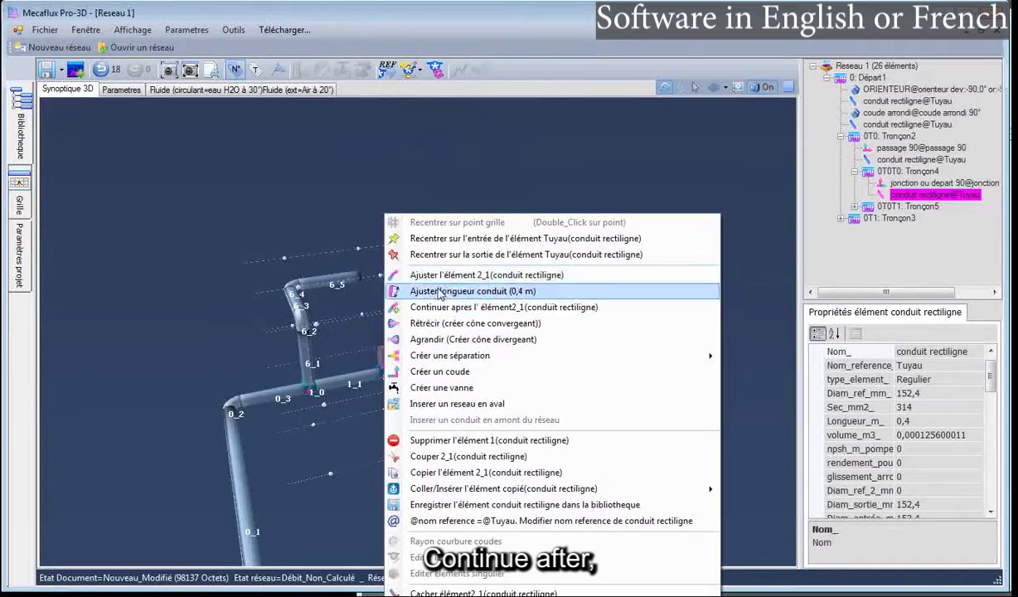
{"action": "left_click", "coordinate": [464, 307]}
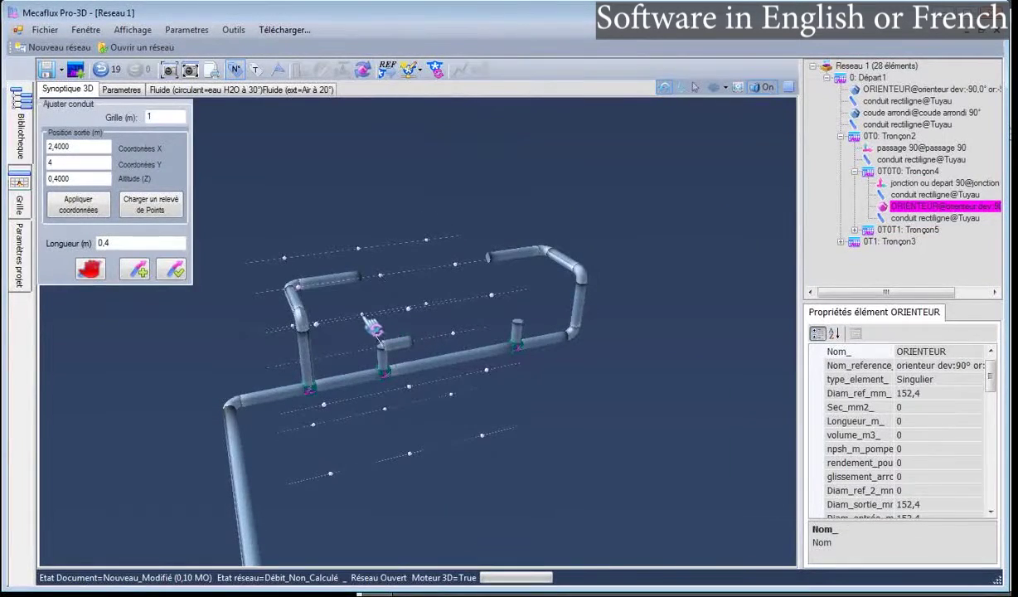
{"action": "scroll", "coordinate": [358, 339], "scroll_direction": "up", "scroll_amount": 4}
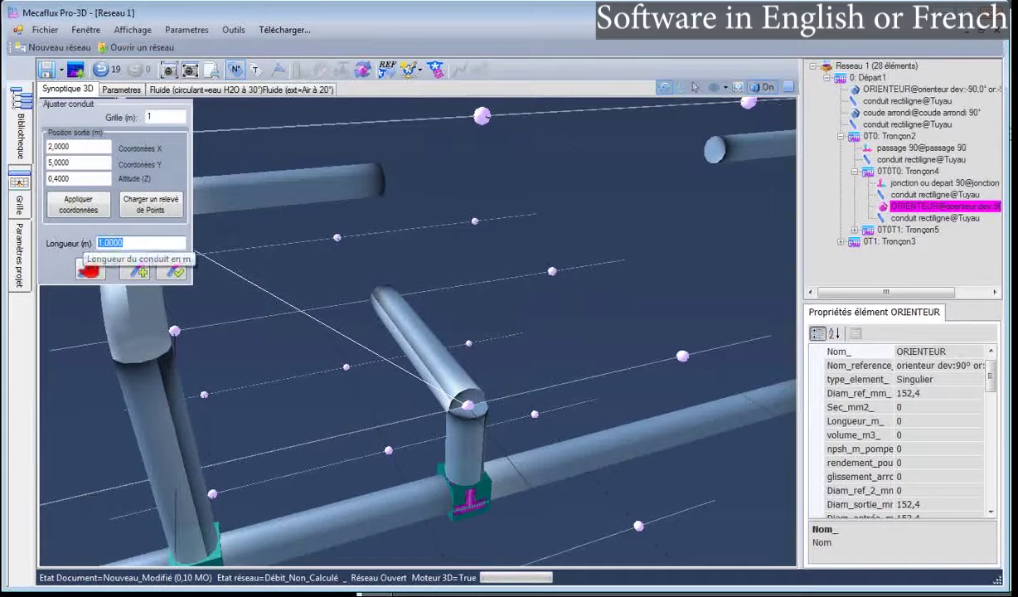
{"action": "type", "text": ",1"}
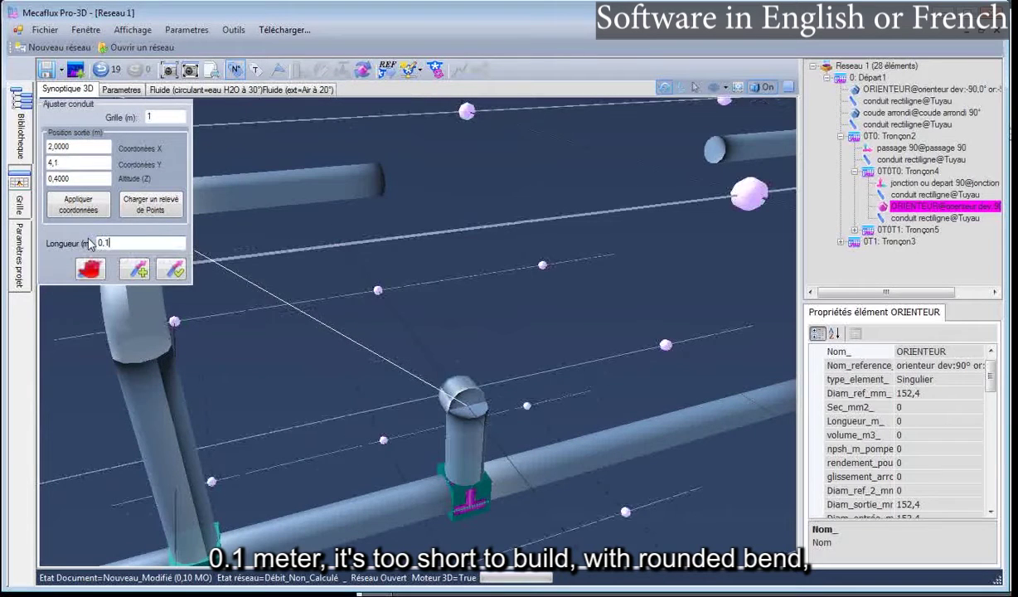
{"action": "left_click", "coordinate": [171, 269]}
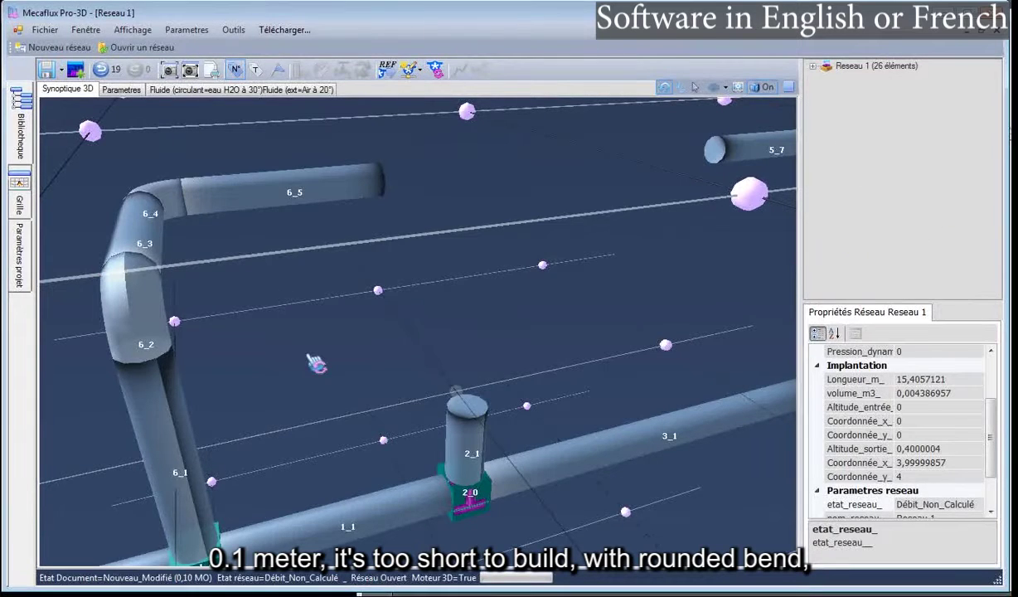
Step: Continue the short riser at X 2 with a 0.2 m rearward conduit to X 2, Y 4.2, altitude 0.4
{"action": "left_click_drag", "start_coordinate": [370, 375], "coordinate": [373, 362]}
{"action": "left_click", "coordinate": [473, 380]}
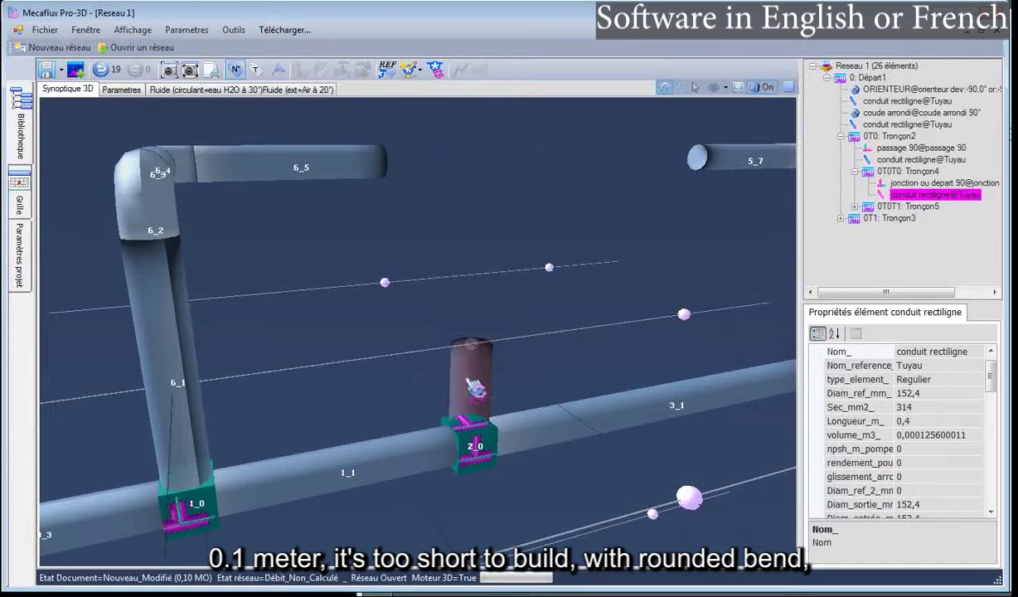
{"action": "right_click", "coordinate": [479, 379]}
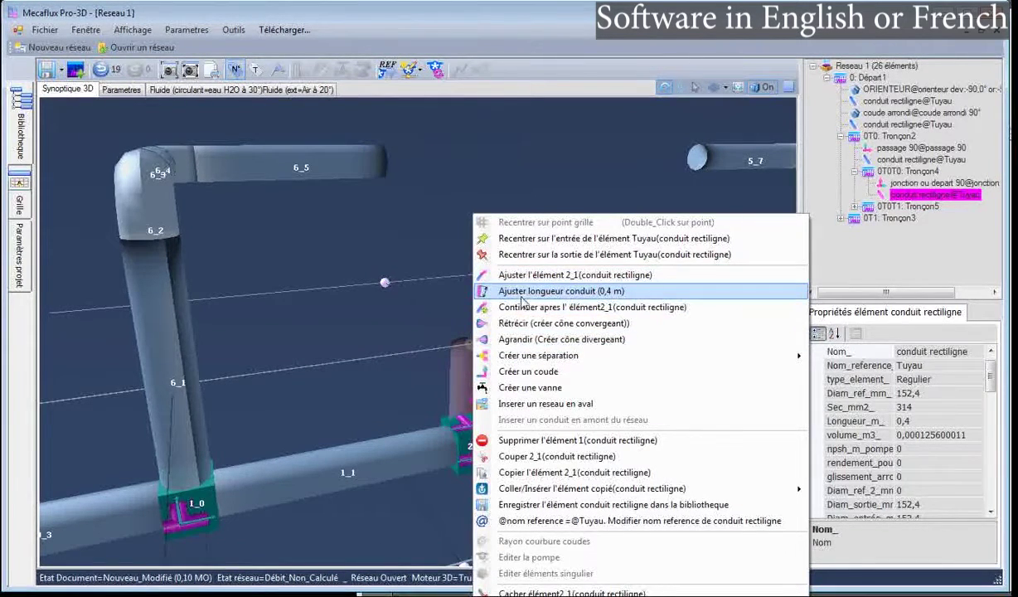
{"action": "left_click", "coordinate": [530, 306]}
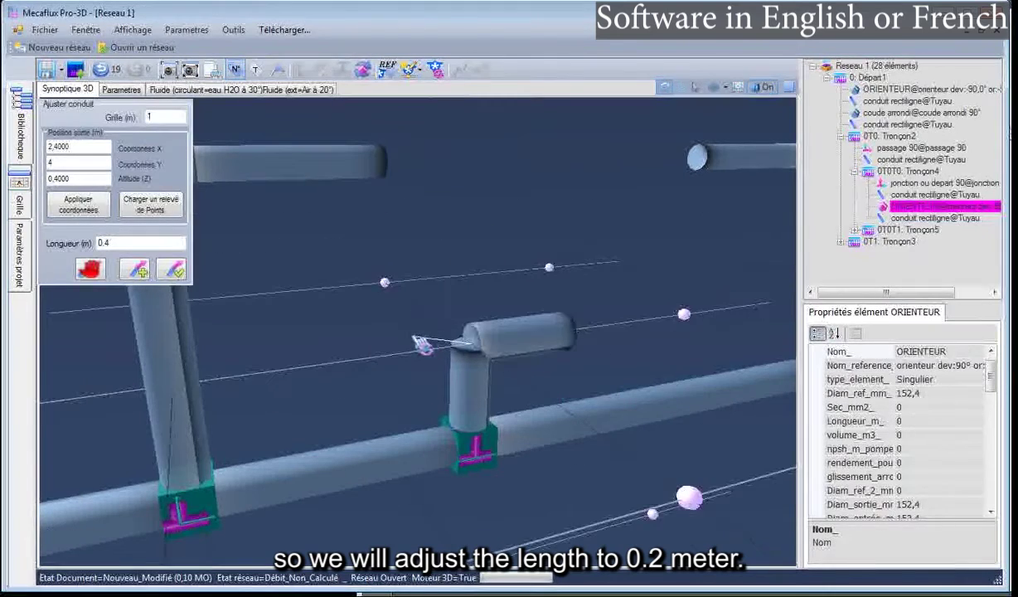
{"action": "left_click", "coordinate": [383, 285]}
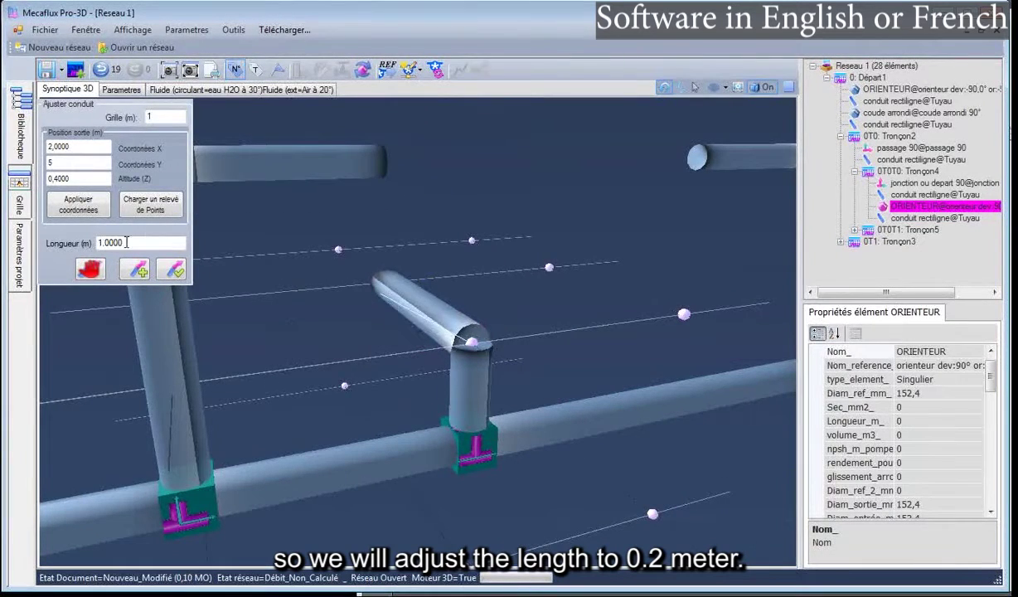
{"action": "type", "text": "0,2"}
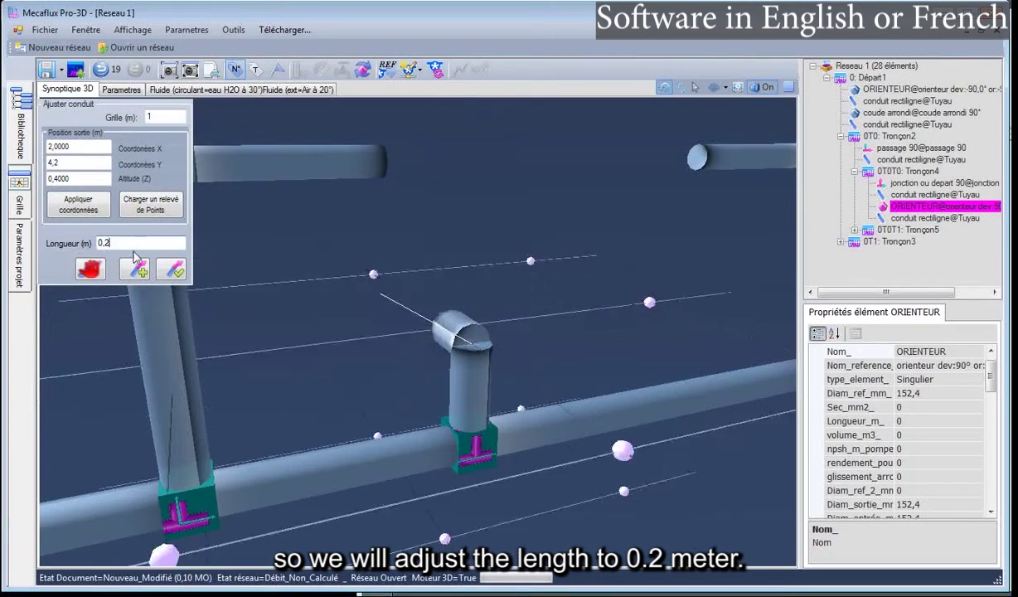
{"action": "left_click", "coordinate": [177, 270]}
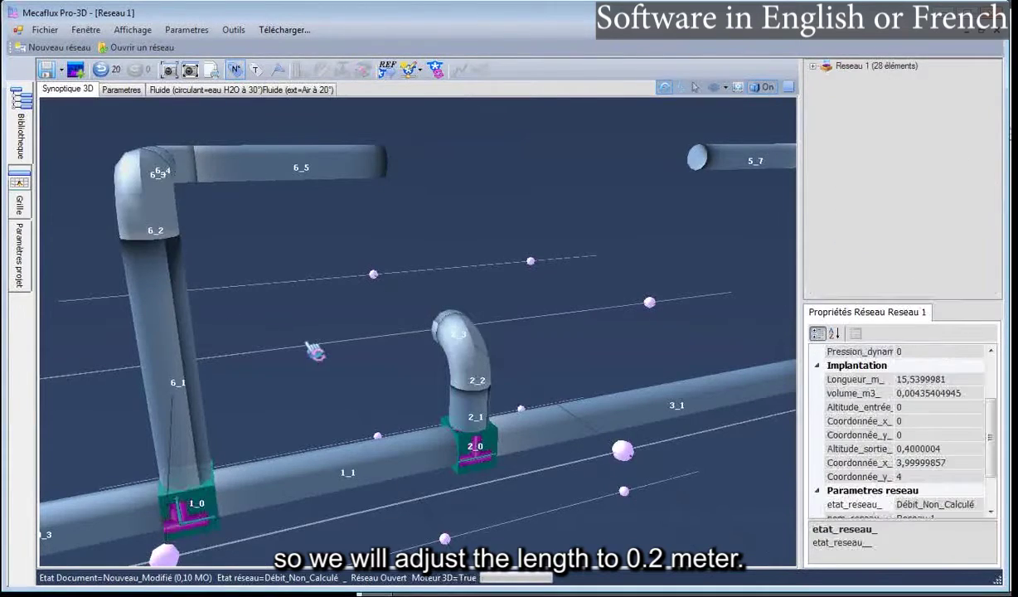
Step: Continue the short riser at X 4 with a conduit directed rearward, 0.2 m long, to X 4, Y 4.2, altitude 0.4
{"action": "left_click_drag", "start_coordinate": [313, 351], "coordinate": [298, 339]}
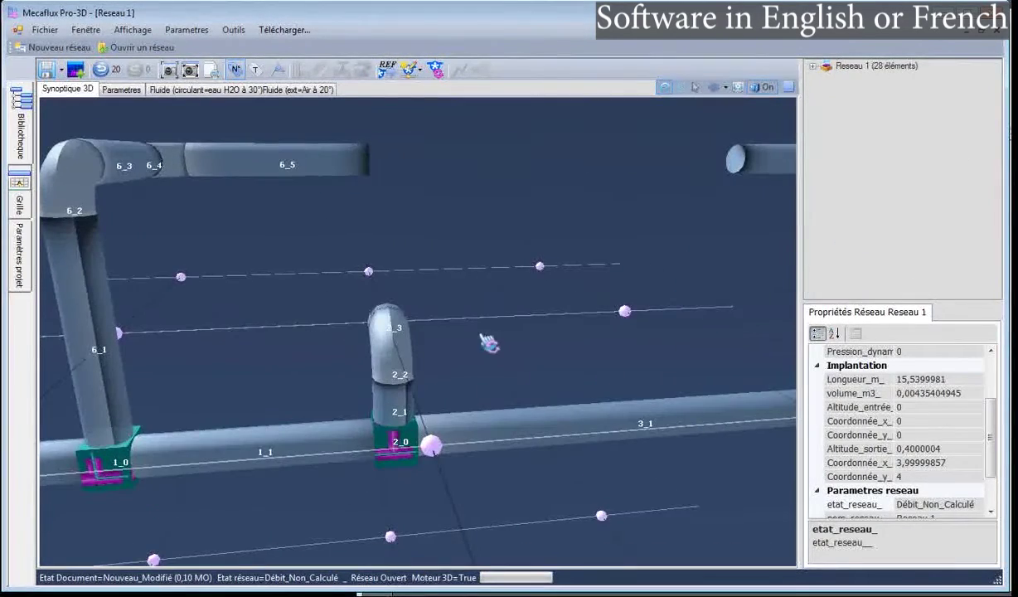
{"action": "left_click_drag", "start_coordinate": [479, 338], "coordinate": [423, 349]}
{"action": "scroll", "coordinate": [368, 318], "scroll_direction": "down", "scroll_amount": 2}
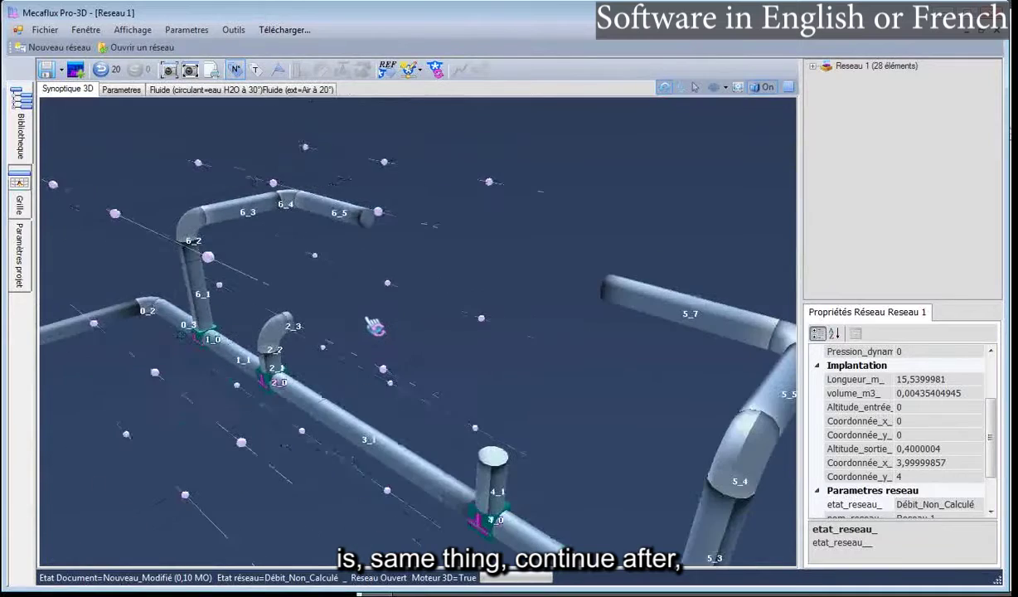
{"action": "left_click", "coordinate": [488, 474]}
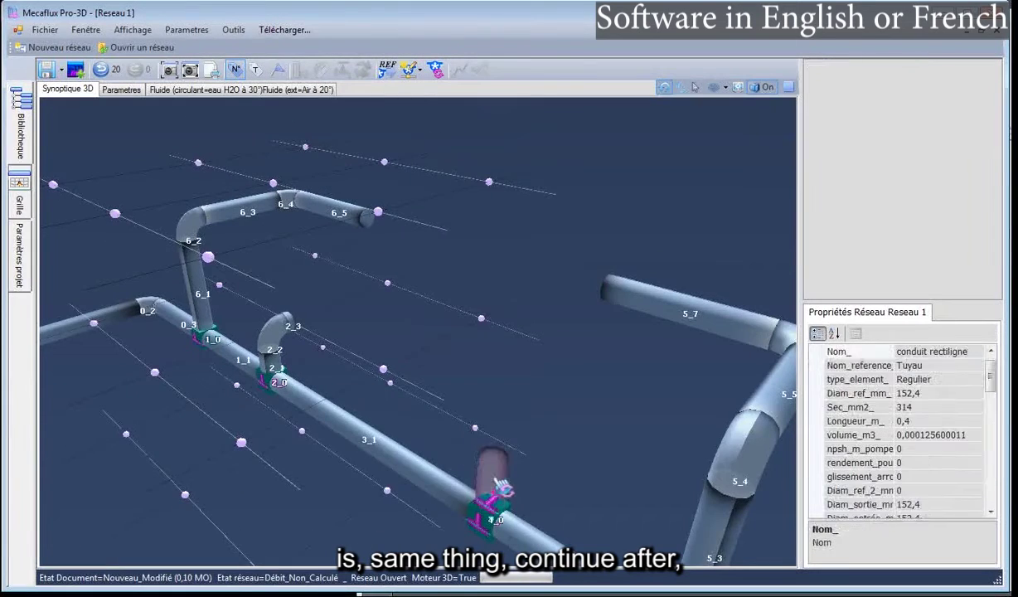
{"action": "right_click", "coordinate": [495, 480]}
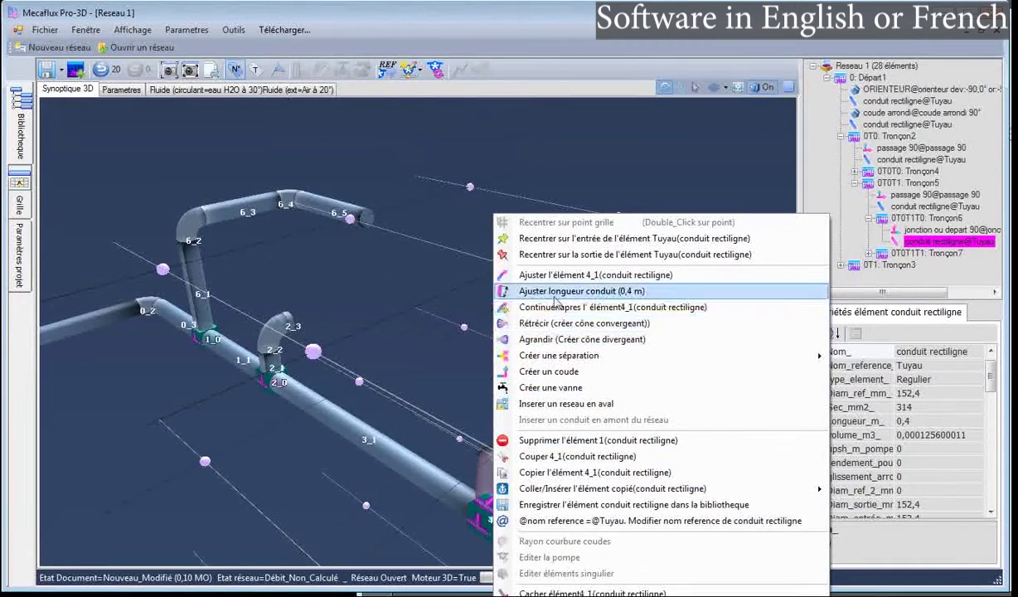
{"action": "left_click", "coordinate": [551, 311]}
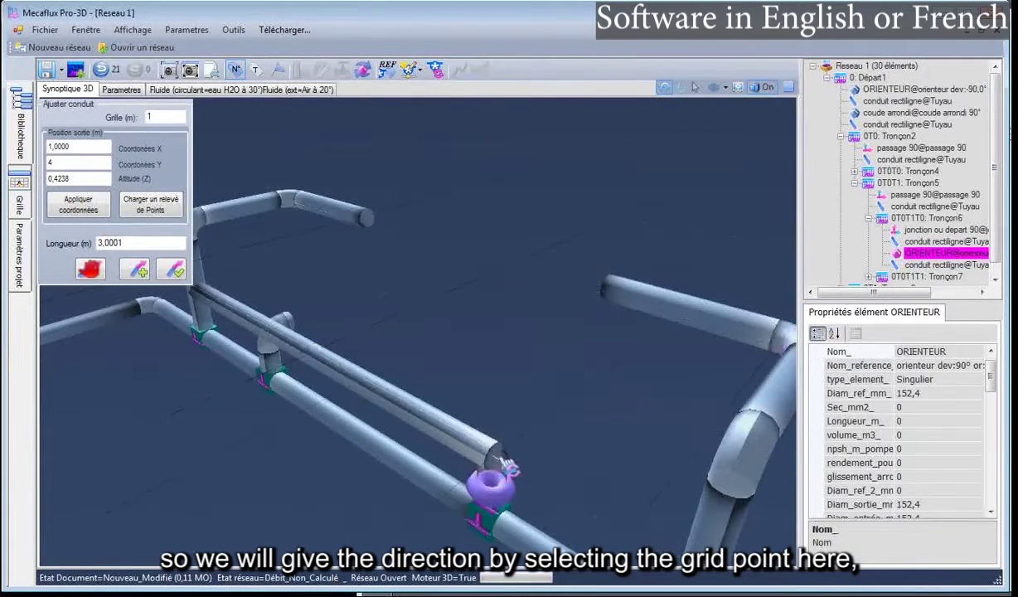
{"action": "left_click", "coordinate": [592, 379]}
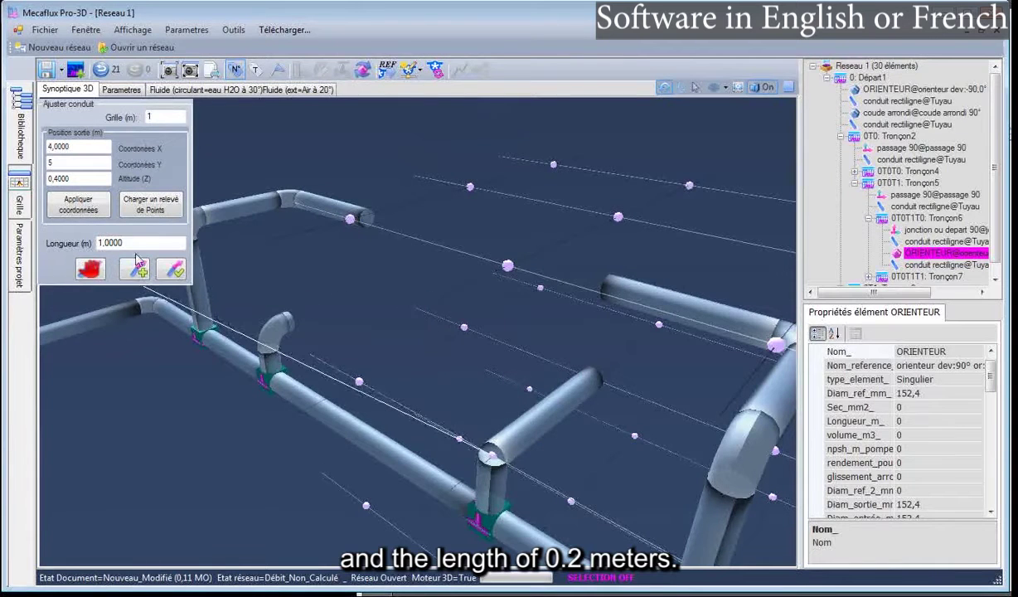
{"action": "type", "text": "0,1"}
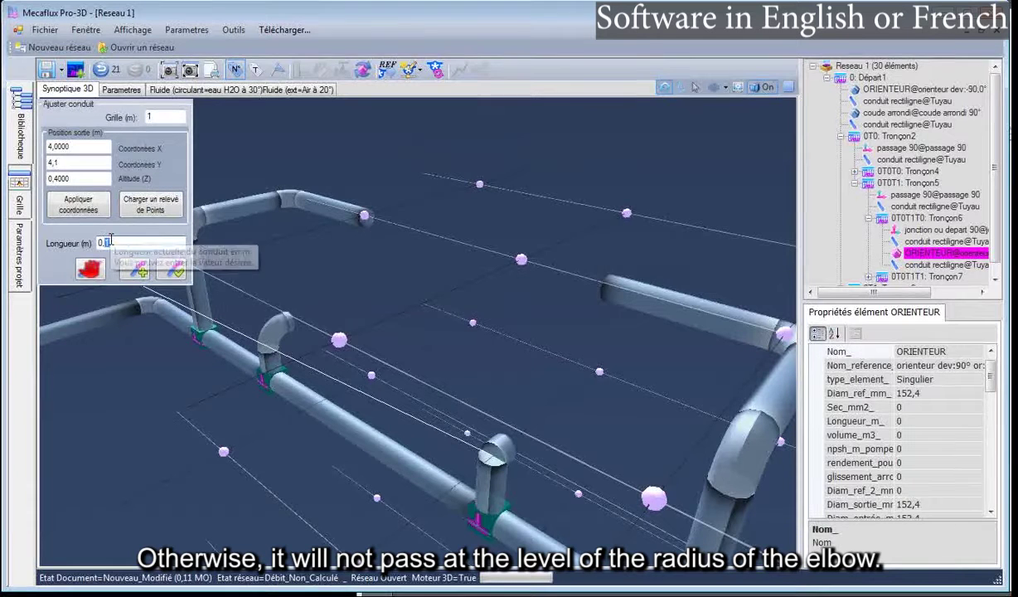
{"action": "type", "text": "2"}
{"action": "left_click", "coordinate": [170, 270]}
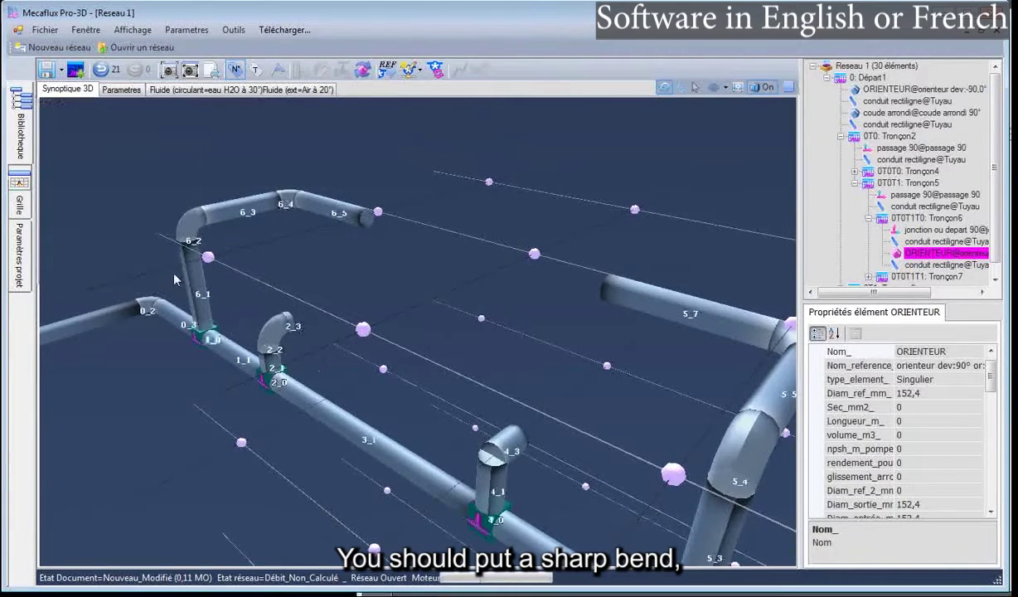
Step: Continue after the belt-side conduit ending at X 2 with a downward 0.4 m conduit to X 2, Y 5, altitude 0.6
{"action": "mouse_move", "coordinate": [456, 385]}
{"action": "left_mouse_down"}
{"action": "mouse_move", "coordinate": [482, 367]}
{"action": "mouse_move", "coordinate": [376, 370]}
{"action": "mouse_move", "coordinate": [463, 375]}
{"action": "mouse_move", "coordinate": [611, 316]}
{"action": "left_mouse_up"}
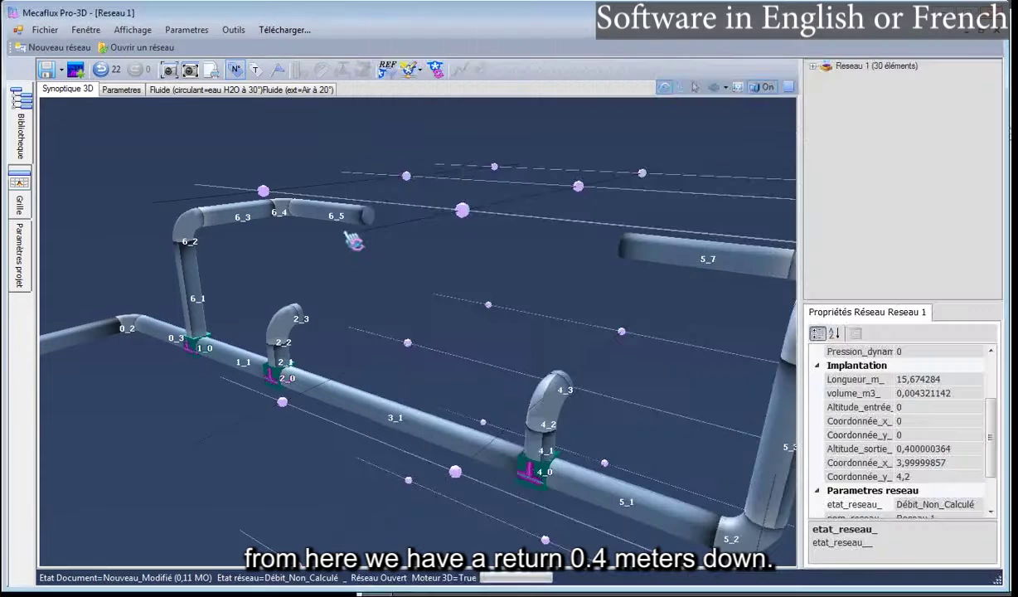
{"action": "left_click", "coordinate": [350, 216]}
{"action": "right_click", "coordinate": [352, 215]}
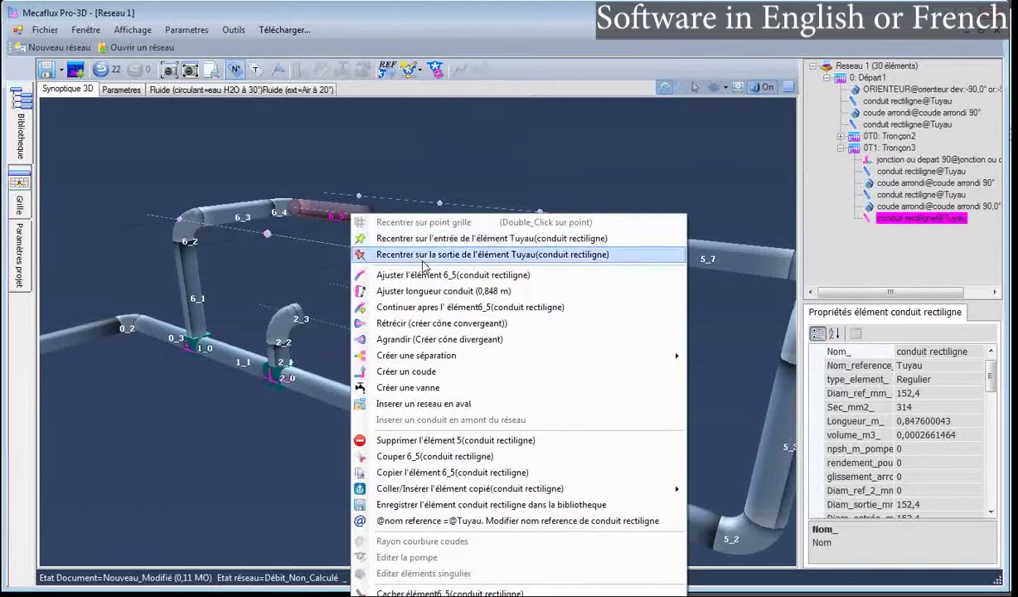
{"action": "left_click", "coordinate": [401, 306]}
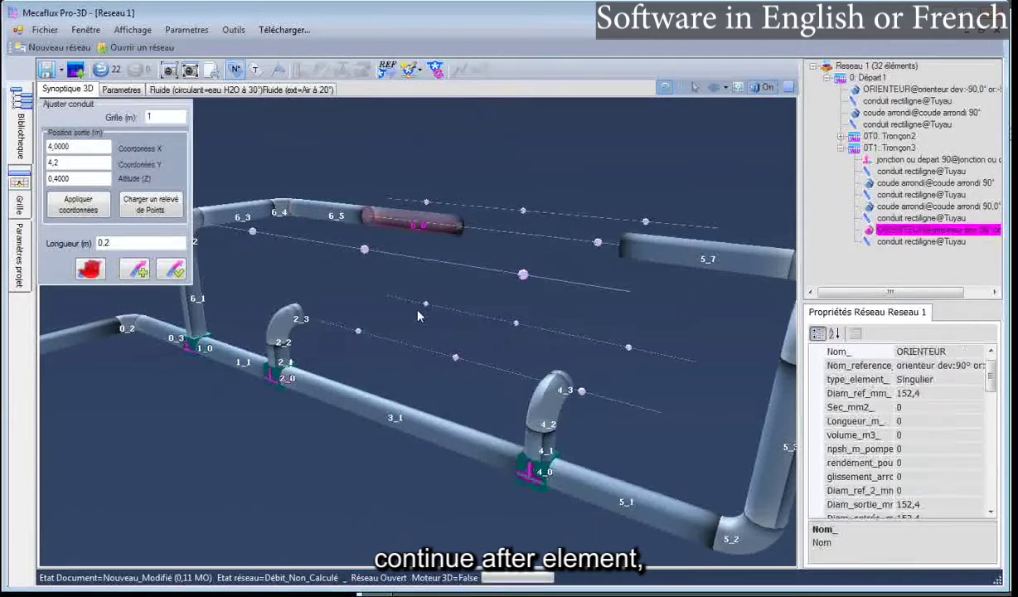
{"action": "left_click_drag", "start_coordinate": [418, 319], "coordinate": [449, 331]}
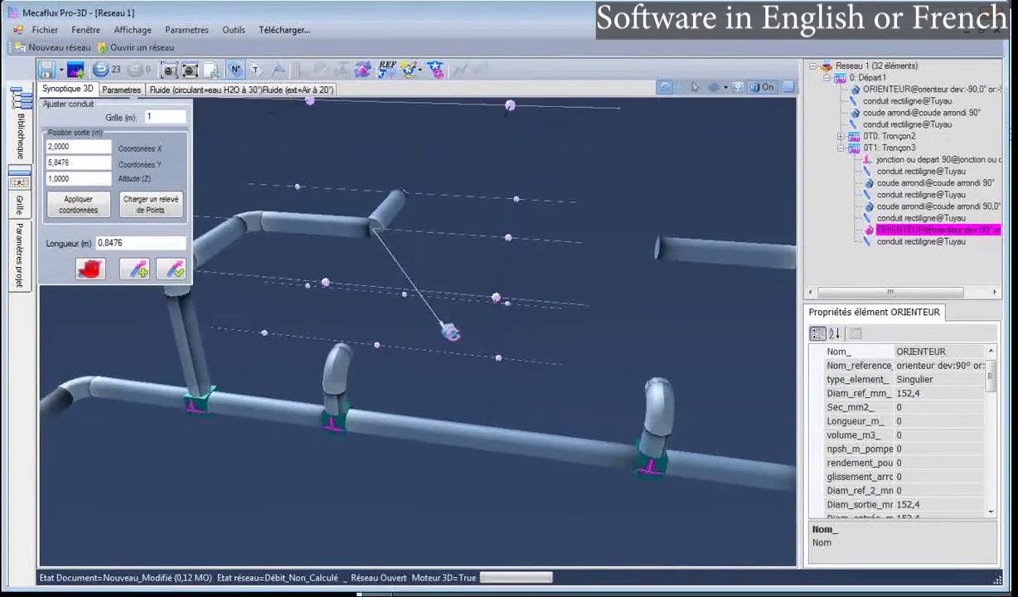
{"action": "left_click_drag", "start_coordinate": [382, 245], "coordinate": [386, 302]}
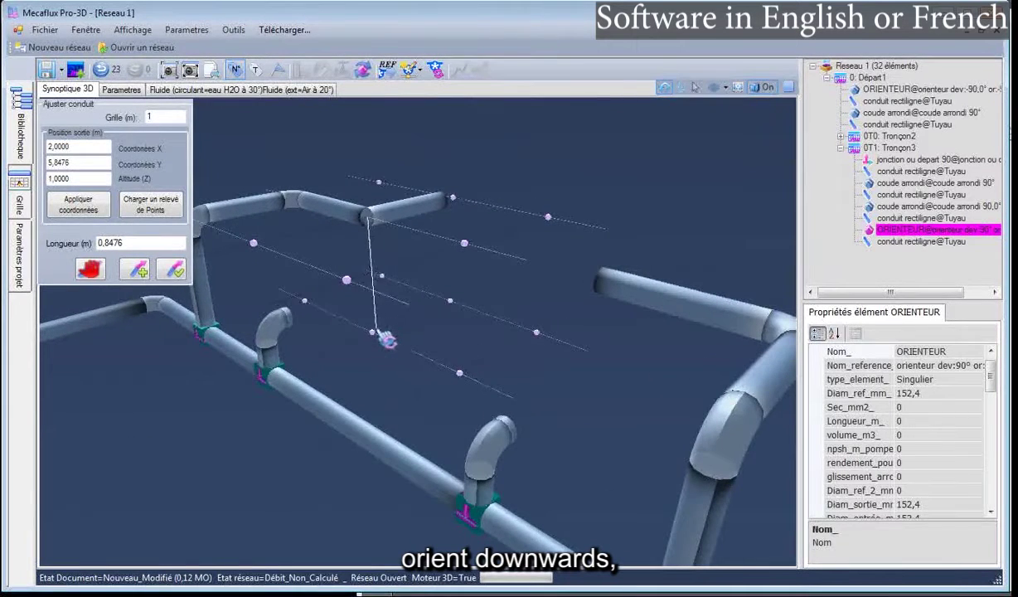
{"action": "left_click", "coordinate": [386, 340]}
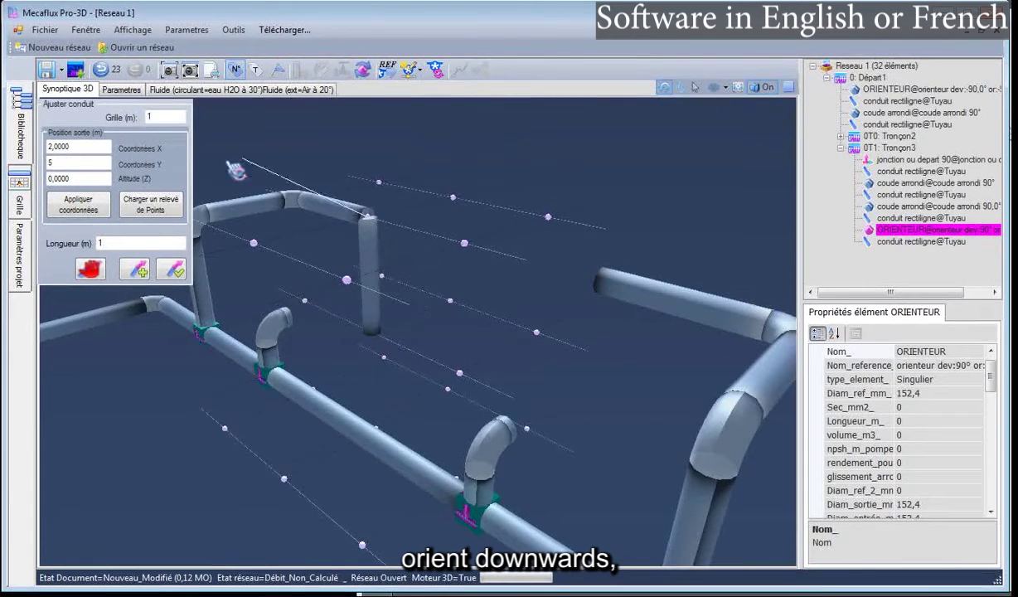
{"action": "left_click_drag", "start_coordinate": [115, 243], "coordinate": [85, 243]}
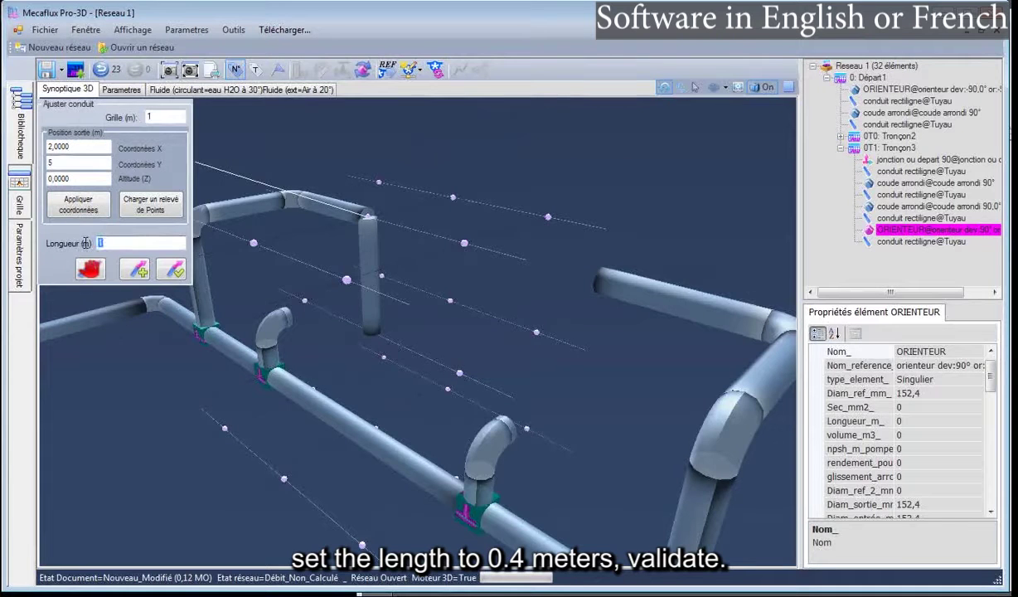
{"action": "type", "text": "0.4"}
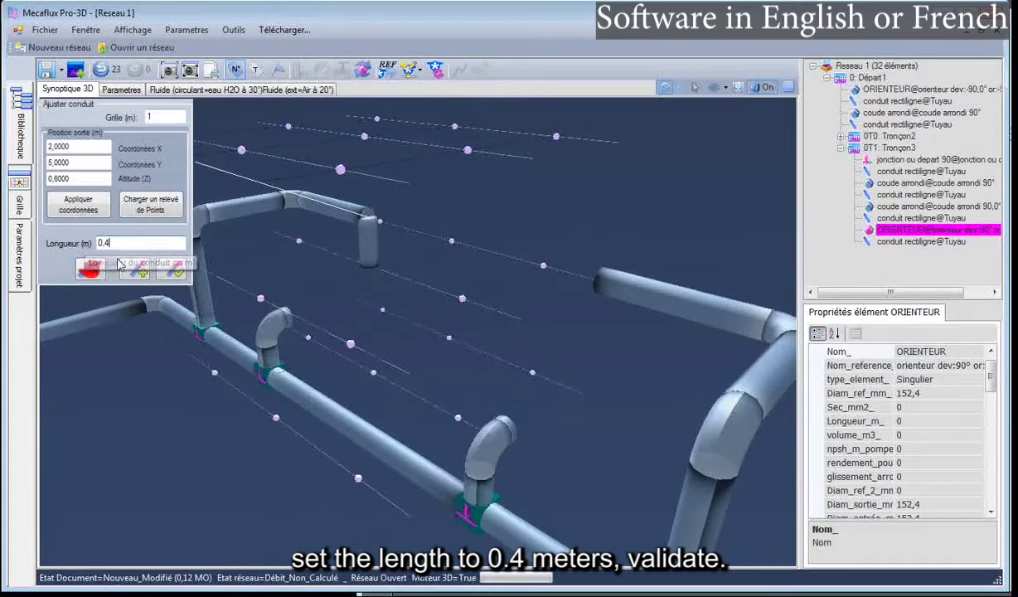
{"action": "left_click", "coordinate": [171, 268]}
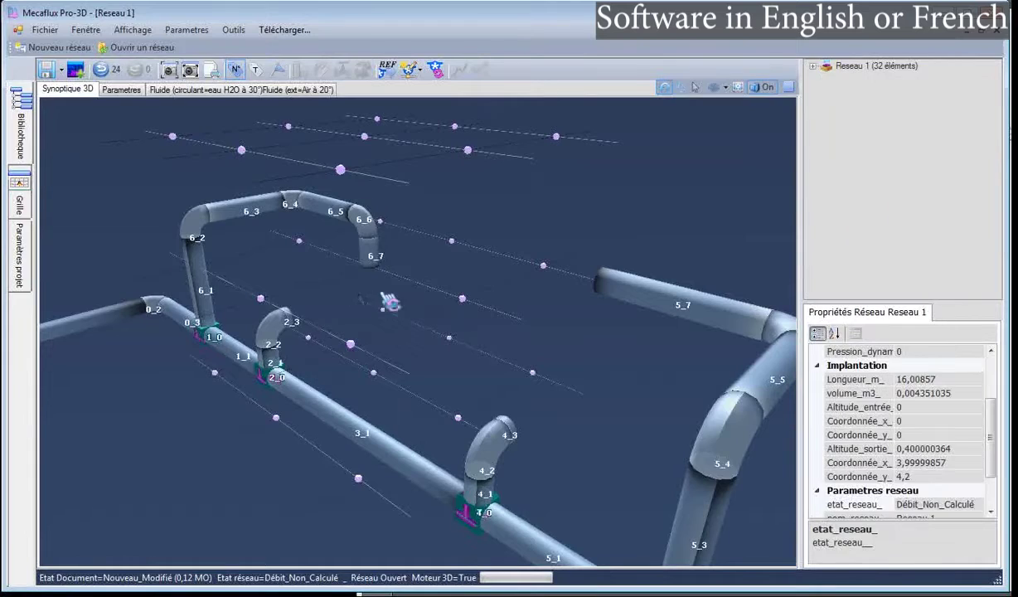
Step: Continue after the belt-side conduit ending at X 4 with a downward 0.4 m conduit to X 4, Y 5, altitude 0.6
{"action": "left_click", "coordinate": [599, 286]}
{"action": "right_click", "coordinate": [620, 286]}
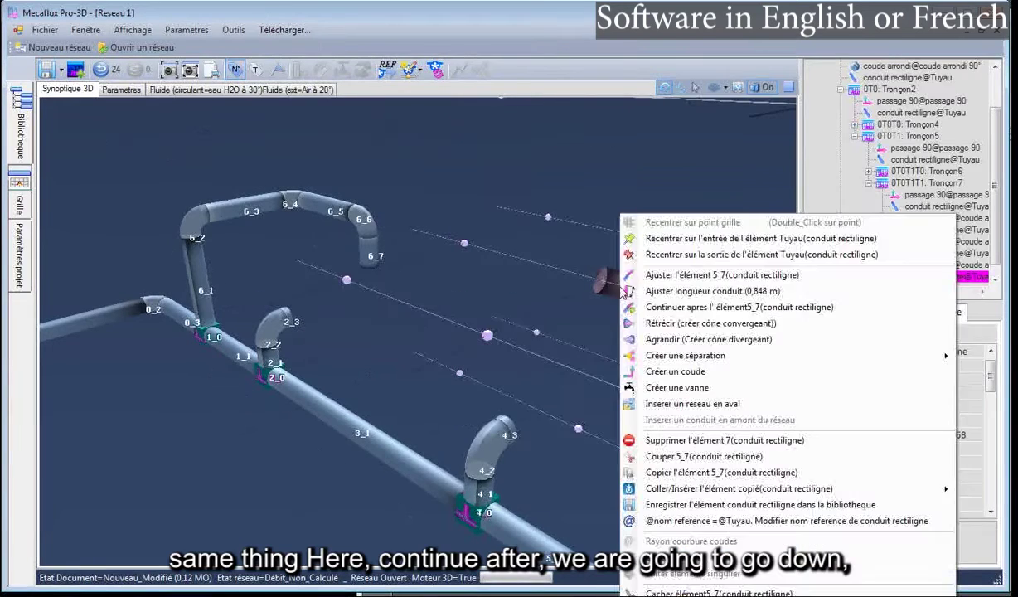
{"action": "left_click", "coordinate": [671, 314]}
{"action": "left_click", "coordinate": [610, 339]}
{"action": "middle_click_drag", "start_coordinate": [611, 351], "coordinate": [604, 378]}
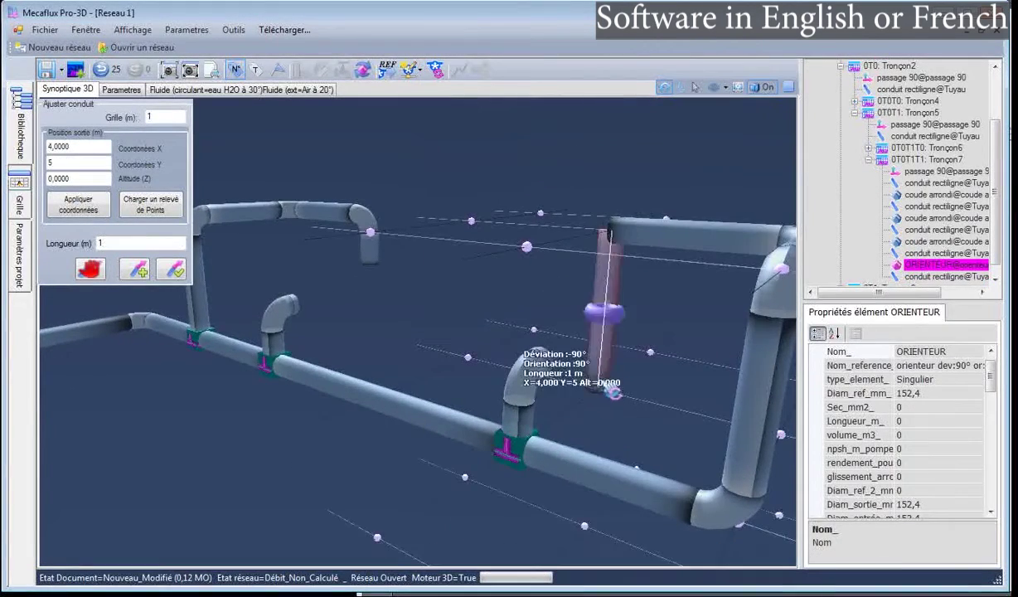
{"action": "middle_click_drag", "start_coordinate": [503, 315], "coordinate": [528, 323]}
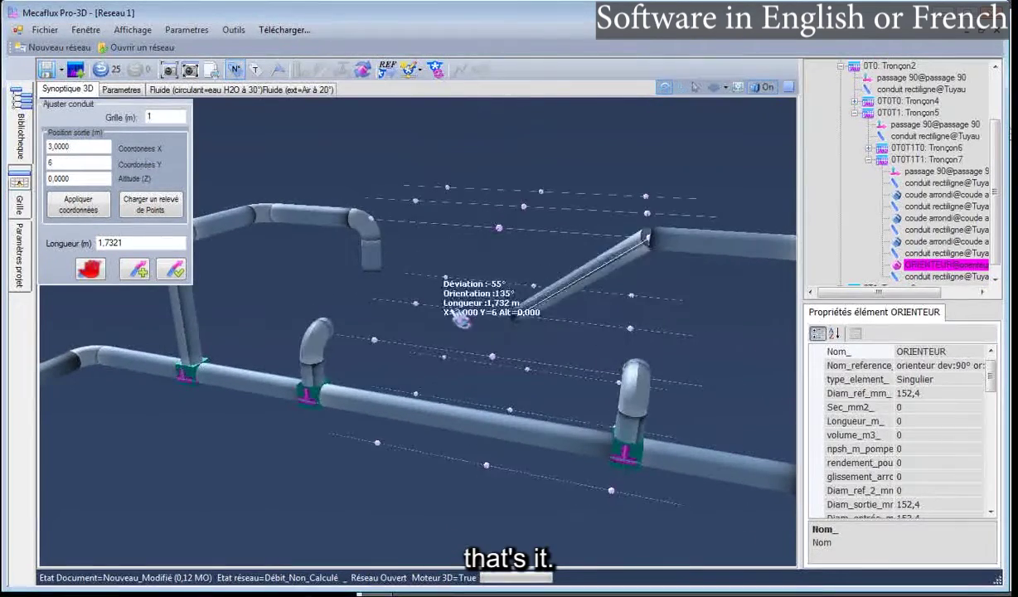
{"action": "middle_click_drag", "start_coordinate": [618, 319], "coordinate": [632, 349]}
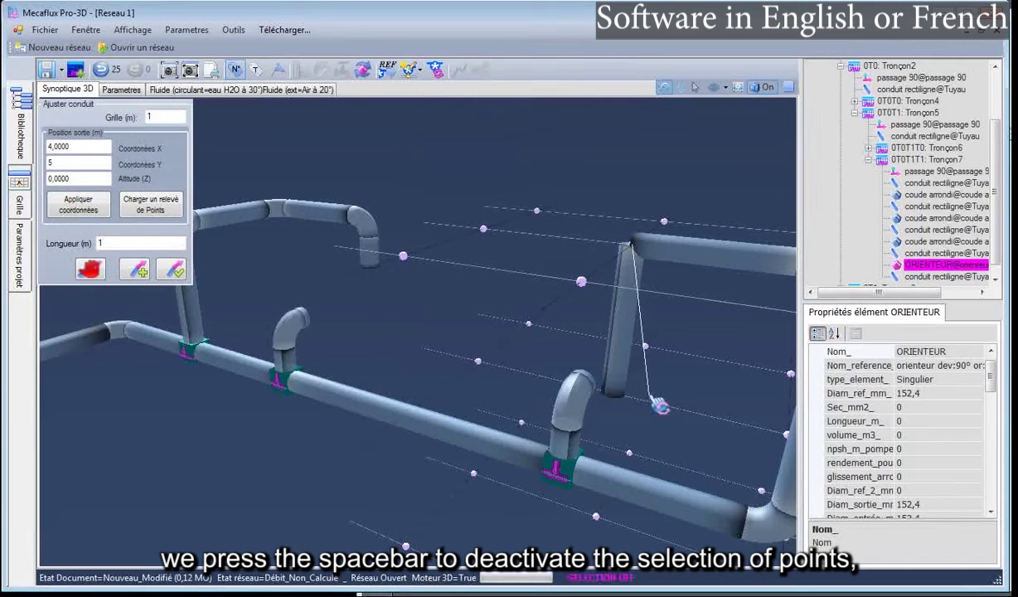
{"action": "key", "text": "space"}
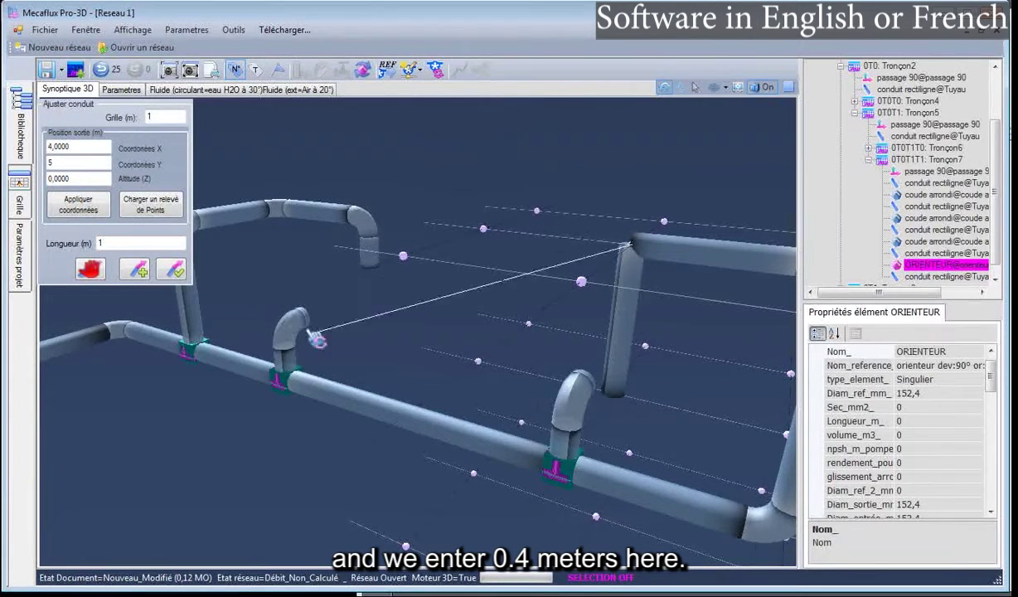
{"action": "left_click_drag", "start_coordinate": [119, 242], "coordinate": [87, 242]}
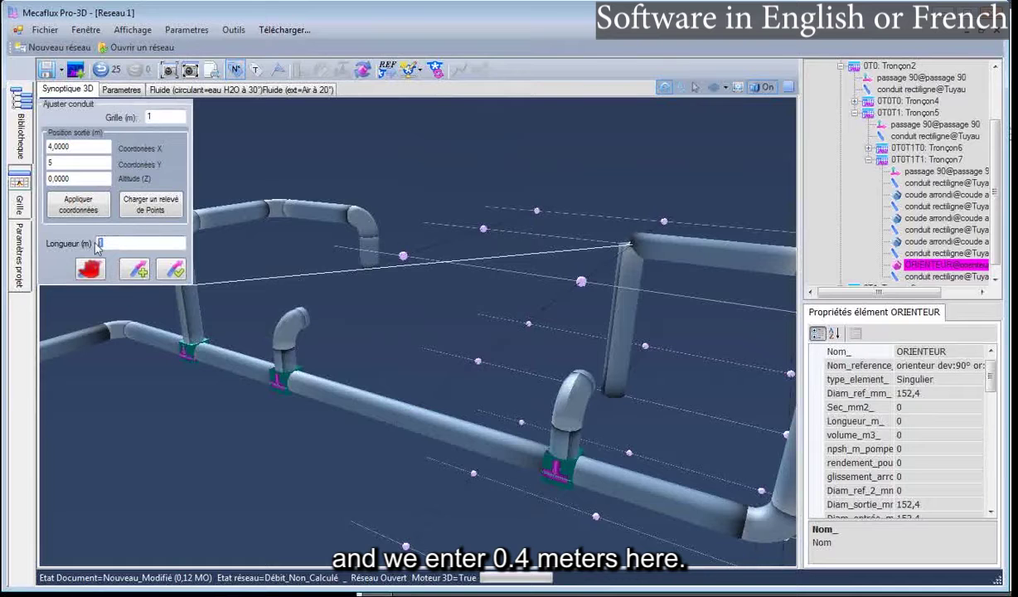
{"action": "type", "text": "0,4"}
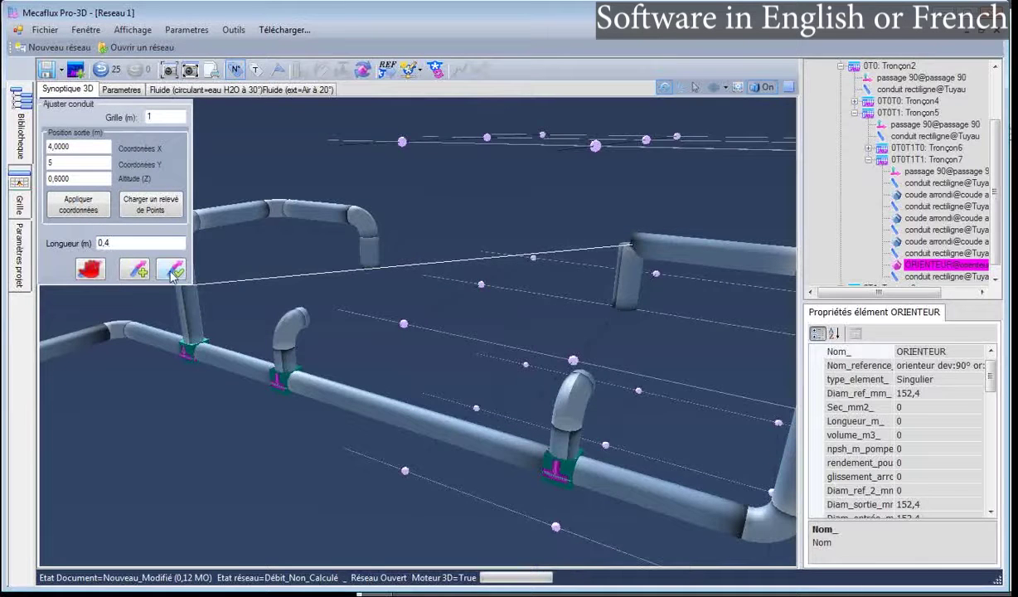
{"action": "key", "text": "Return"}
Step: Inspect the completed pipe network and look up the recommended blowing speed in the specification e-mail
{"action": "left_click_drag", "start_coordinate": [300, 302], "coordinate": [470, 324]}
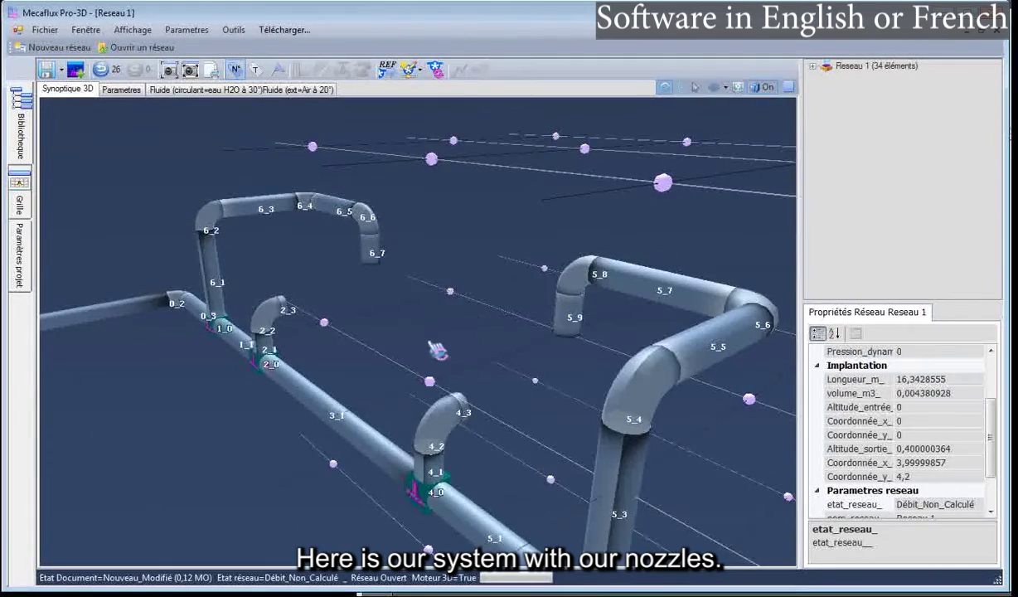
{"action": "scroll", "coordinate": [395, 398], "scroll_direction": "down", "scroll_amount": 5}
{"action": "left_click_drag", "start_coordinate": [300, 416], "coordinate": [420, 368]}
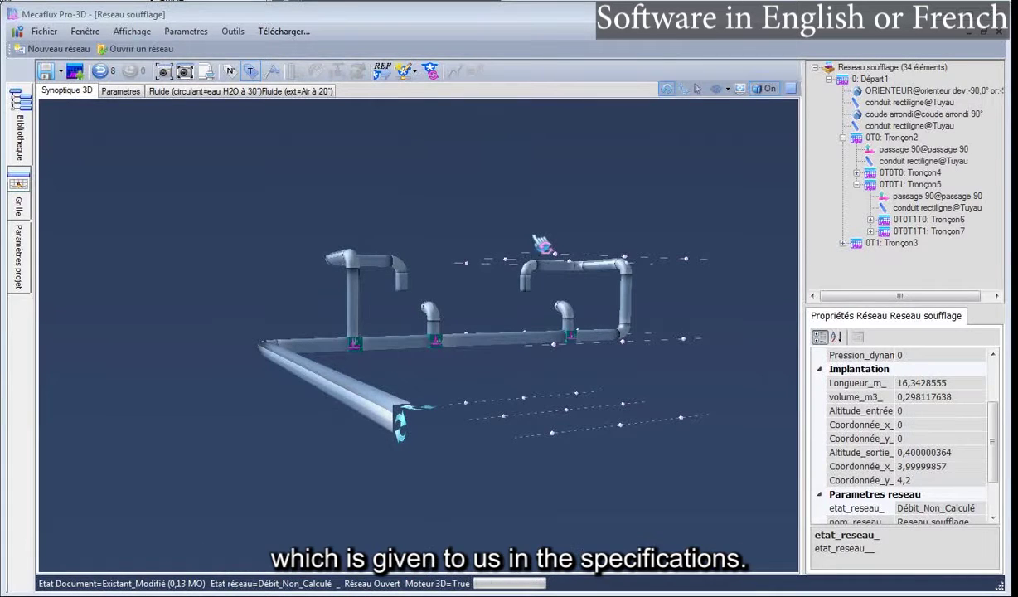
{"action": "mouse_move", "coordinate": [432, 221]}
{"action": "left_mouse_down"}
{"action": "mouse_move", "coordinate": [470, 223]}
{"action": "mouse_move", "coordinate": [398, 221]}
{"action": "mouse_move", "coordinate": [443, 221]}
{"action": "left_mouse_up"}
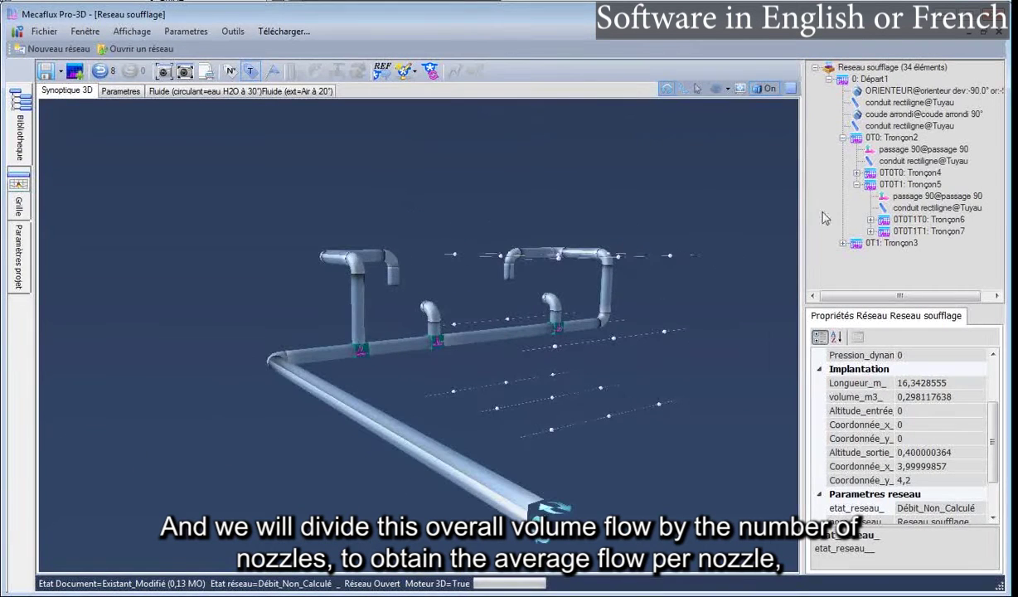
{"action": "key", "text": "alt+Tab"}
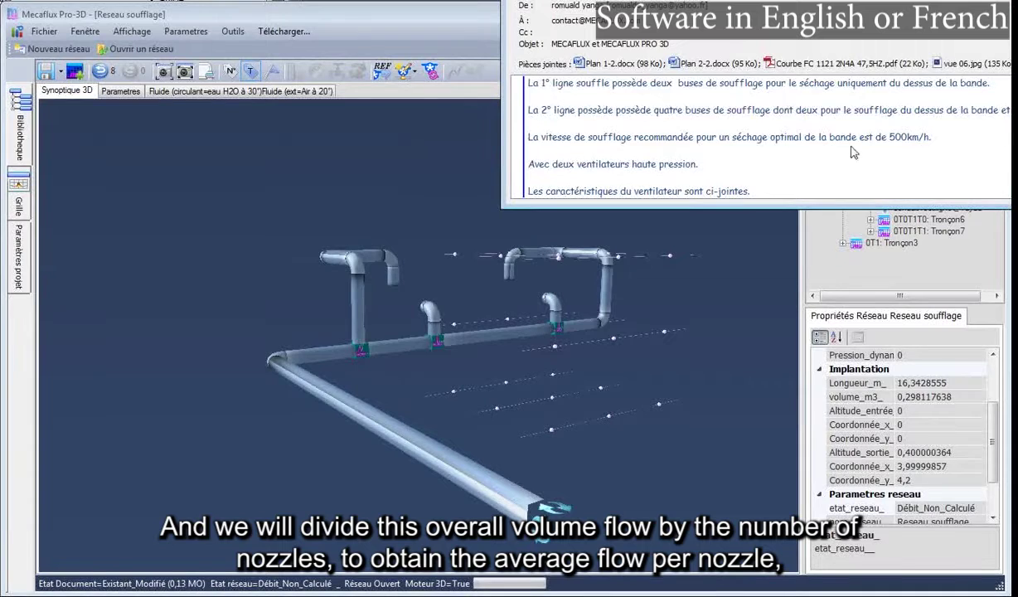
{"action": "double_click", "coordinate": [901, 137]}
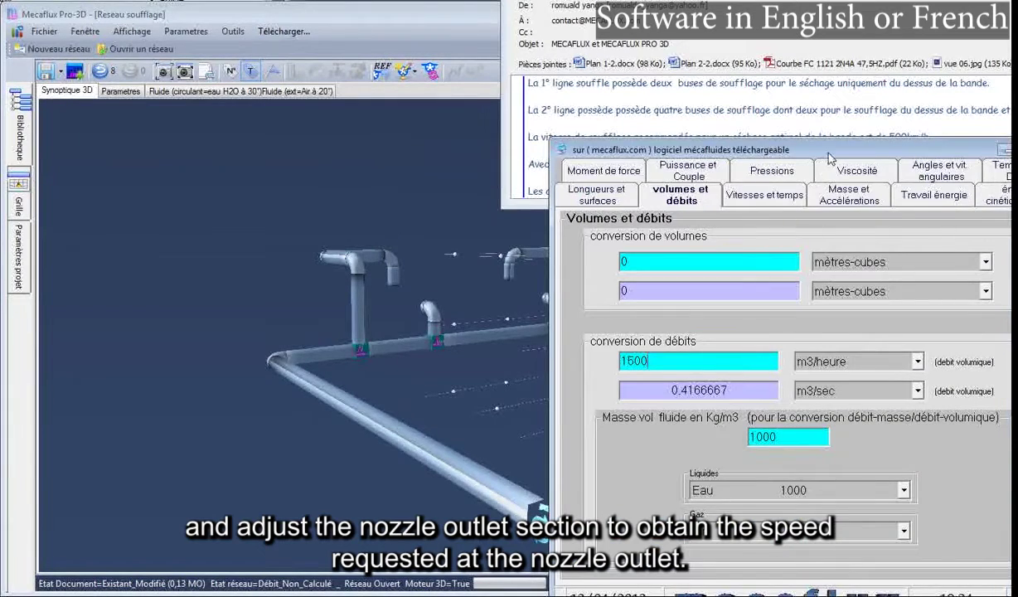
Step: Switch to the physical data converter and check the conversion of 500 km/h into metres per second
{"action": "left_click_drag", "start_coordinate": [799, 152], "coordinate": [540, 135]}
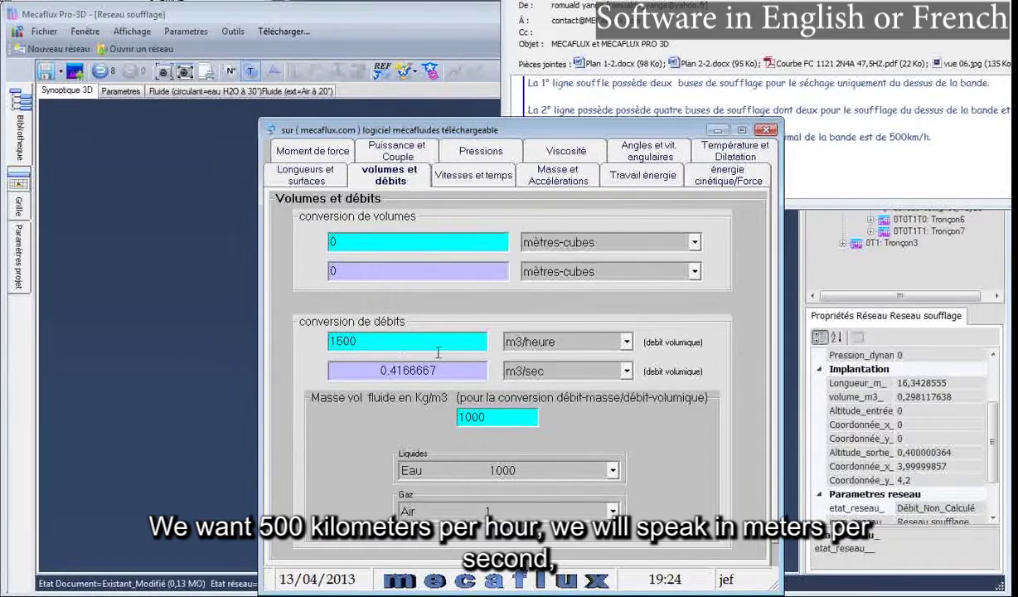
{"action": "left_click", "coordinate": [455, 174]}
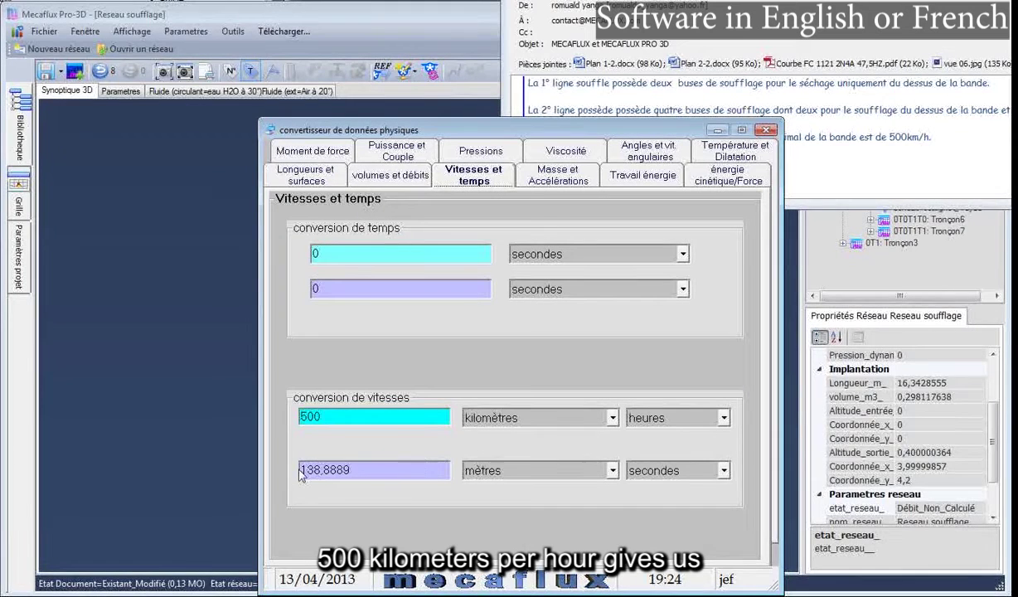
{"action": "left_click_drag", "start_coordinate": [300, 470], "coordinate": [323, 471]}
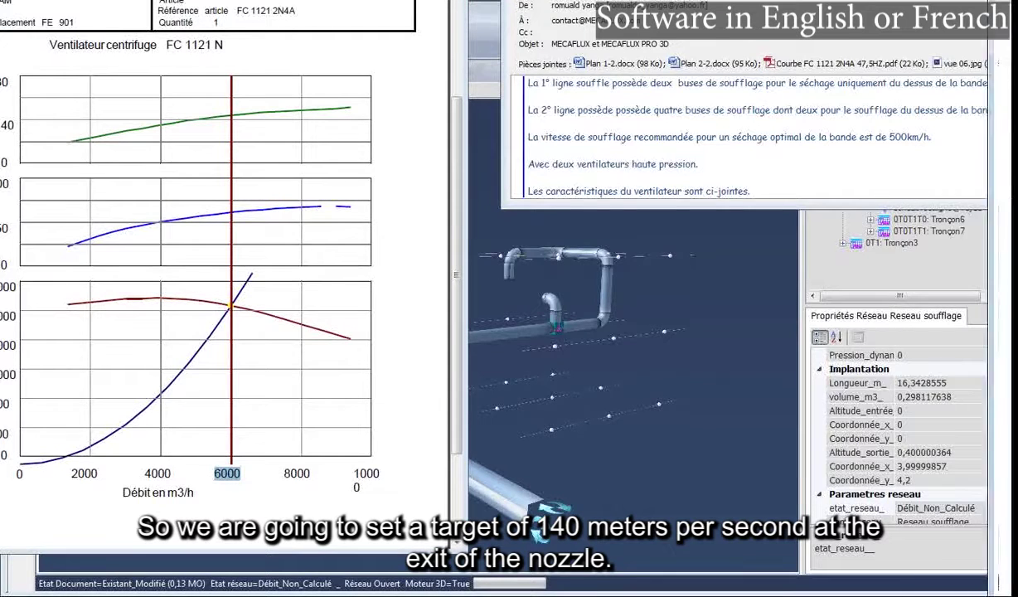
Step: Write the flow calculation per nozzle in a Notepad note: "6000 m3/h / 4 buses = 1500 m3/h => 0.416 m3/sec"
{"action": "left_click_drag", "start_coordinate": [1010, 18], "coordinate": [804, 123]}
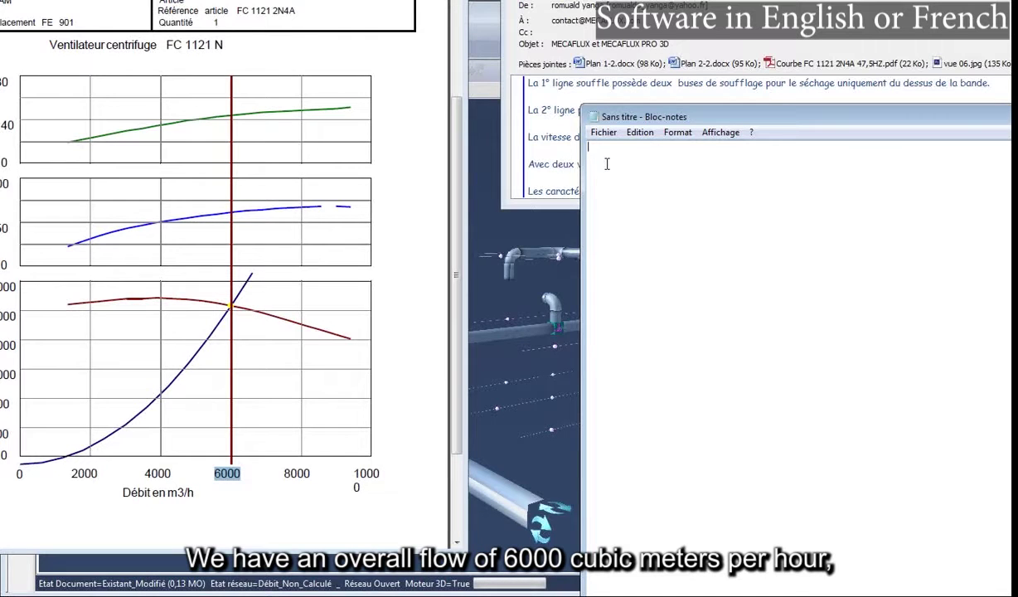
{"action": "type", "text": "6000 m3"}
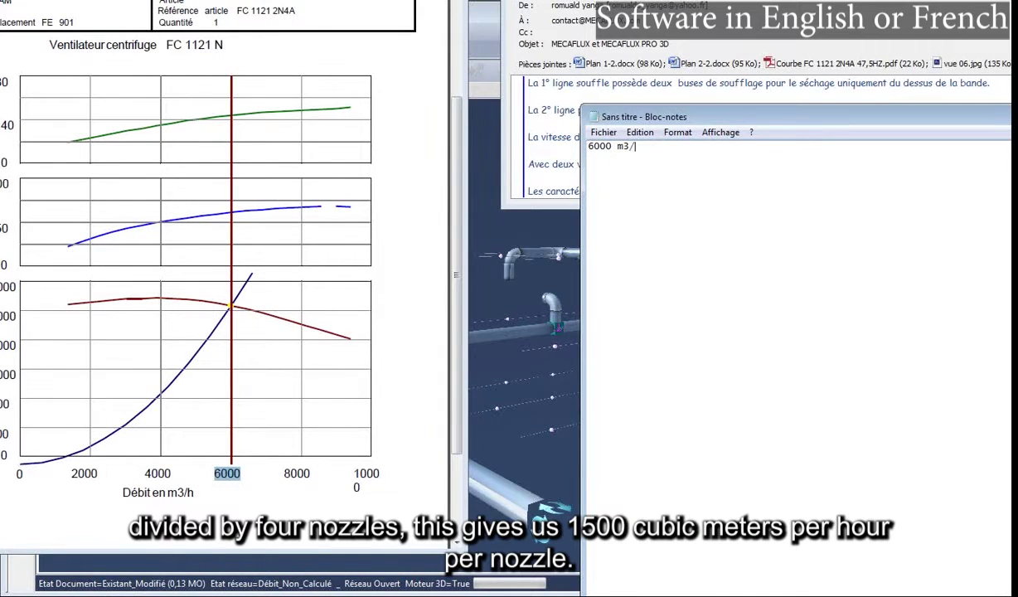
{"action": "type", "text": "/h"}
{"action": "type", "text": "1500 m3/h"}
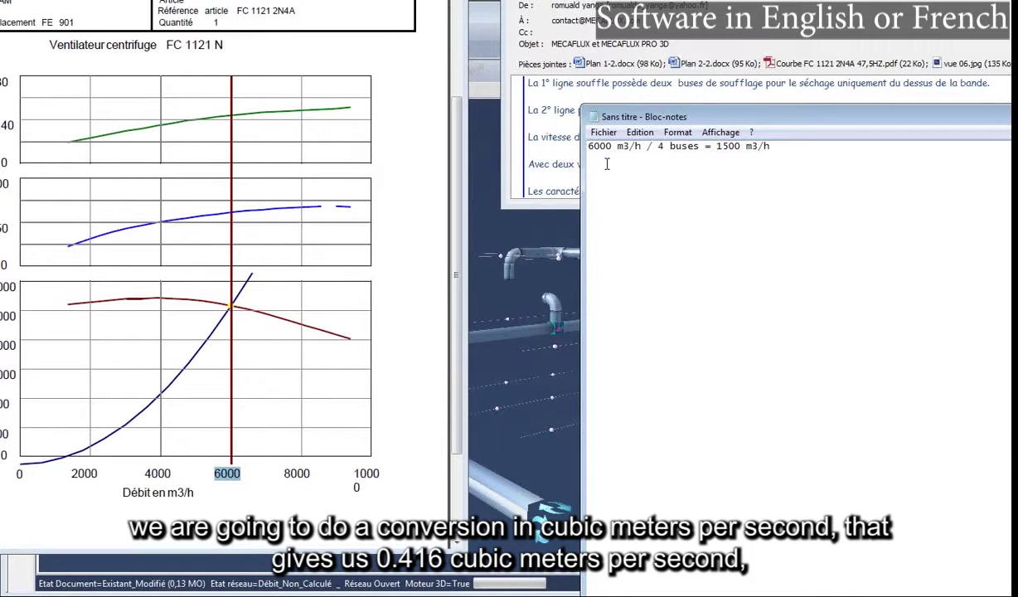
{"action": "type", "text": "=> 0.416 m3/sec"}
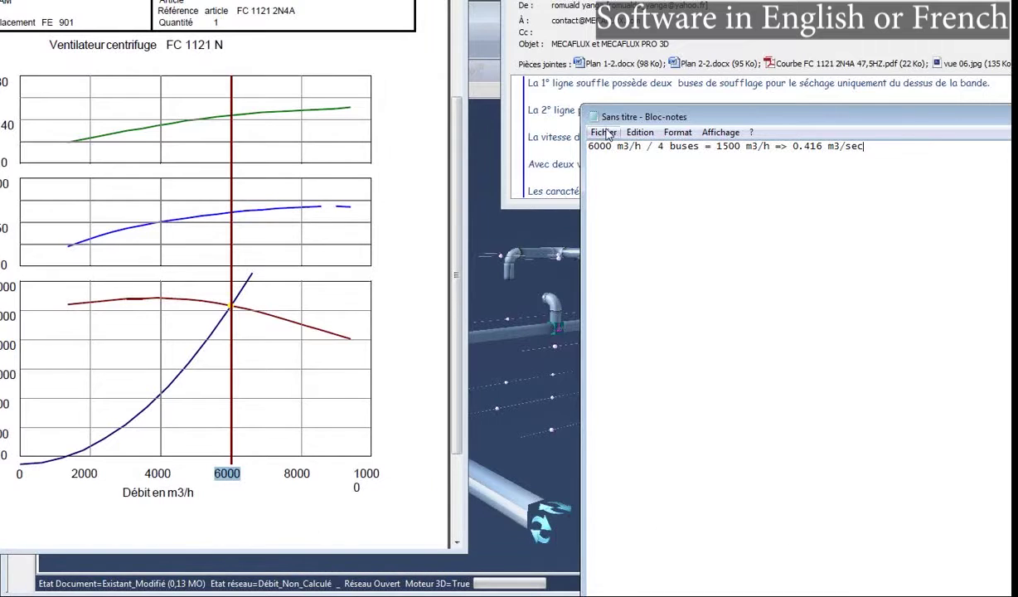
{"action": "left_click_drag", "start_coordinate": [787, 146], "coordinate": [872, 148]}
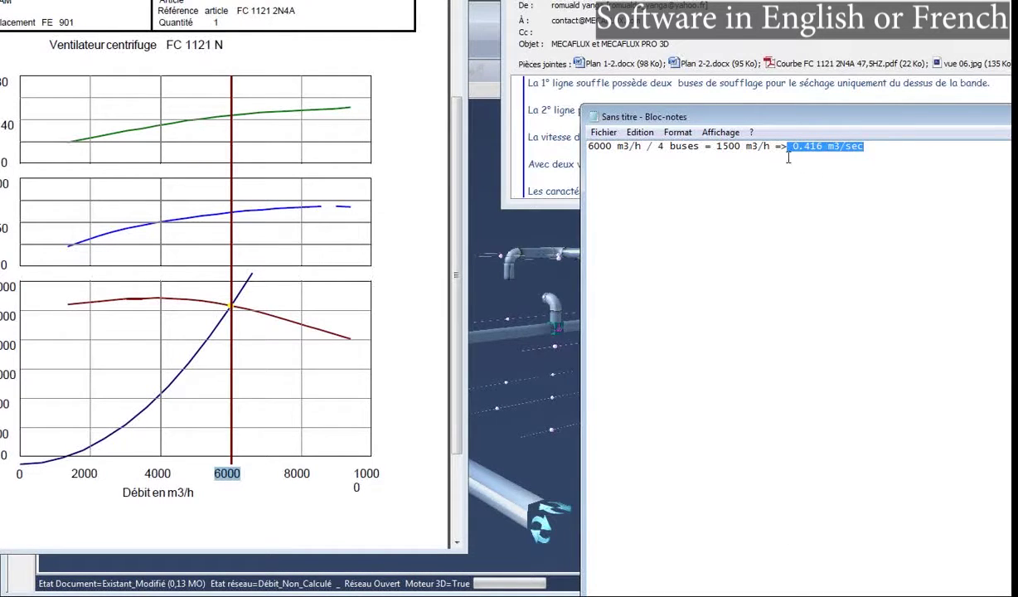
{"action": "left_click", "coordinate": [873, 148]}
Step: Start a new line in the note with the desired outlet speed, "v= 500 km/h =>"
{"action": "key", "text": "Return"}
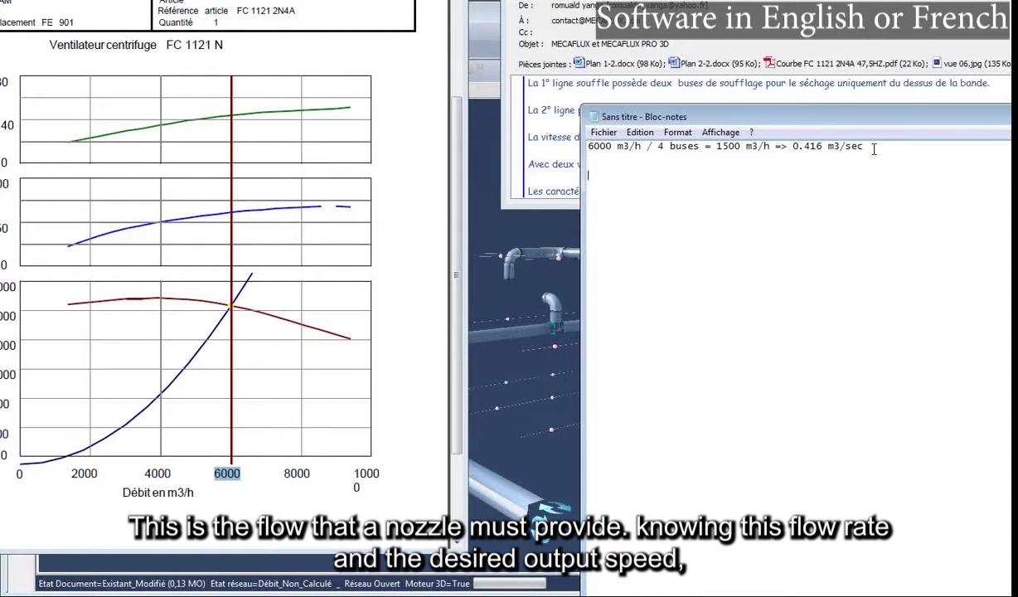
{"action": "type", "text": "V="}
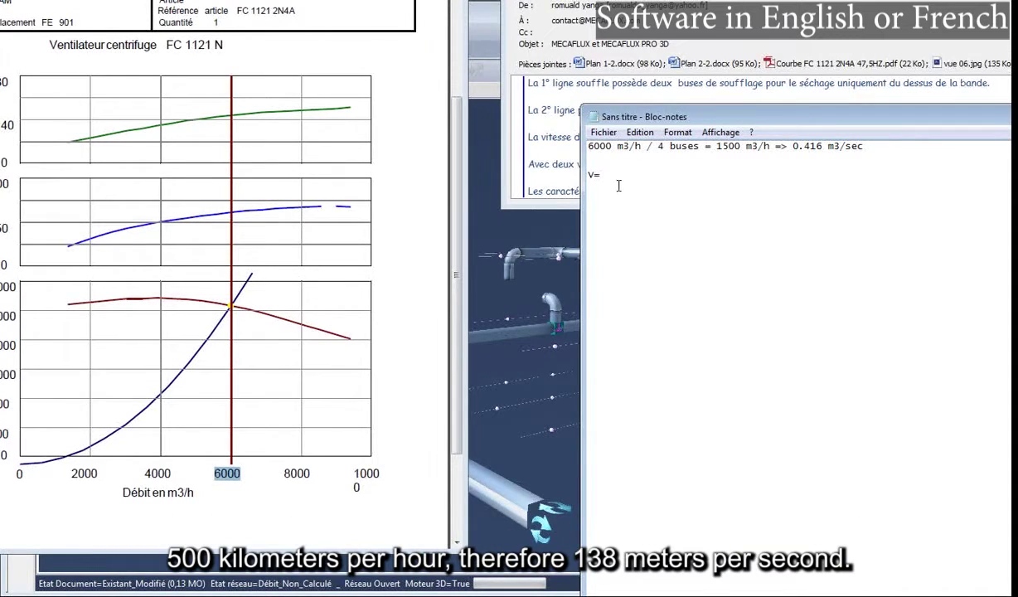
{"action": "type", "text": " 500 km/h"}
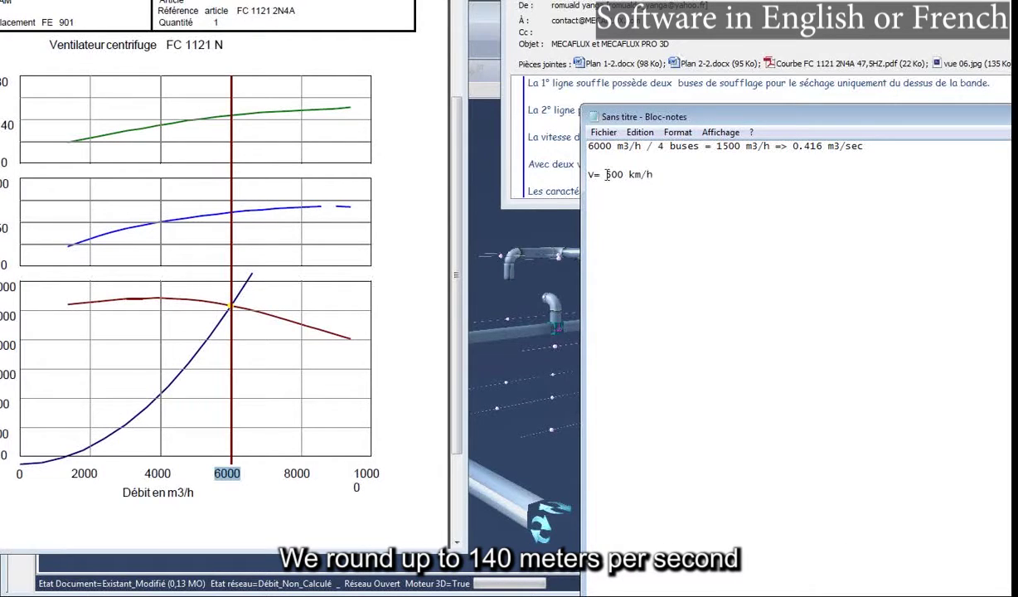
{"action": "type", "text": " =>"}
Step: Check the 500 km/h conversion in the physical data converter and complete the speed line in Notepad with the rounded value "140 m/sec"
{"action": "left_click", "coordinate": [481, 595]}
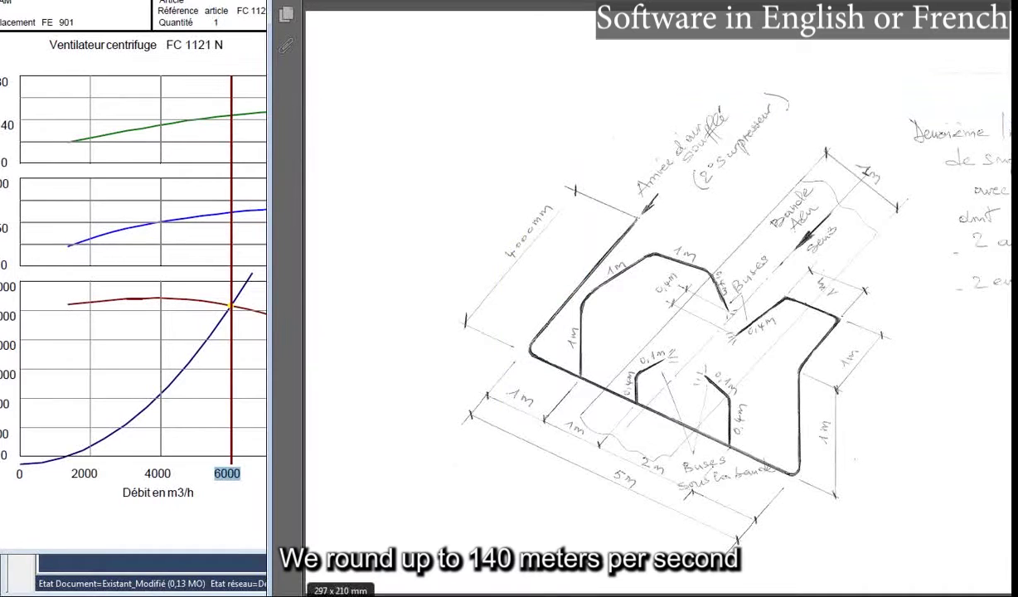
{"action": "left_click", "coordinate": [530, 595]}
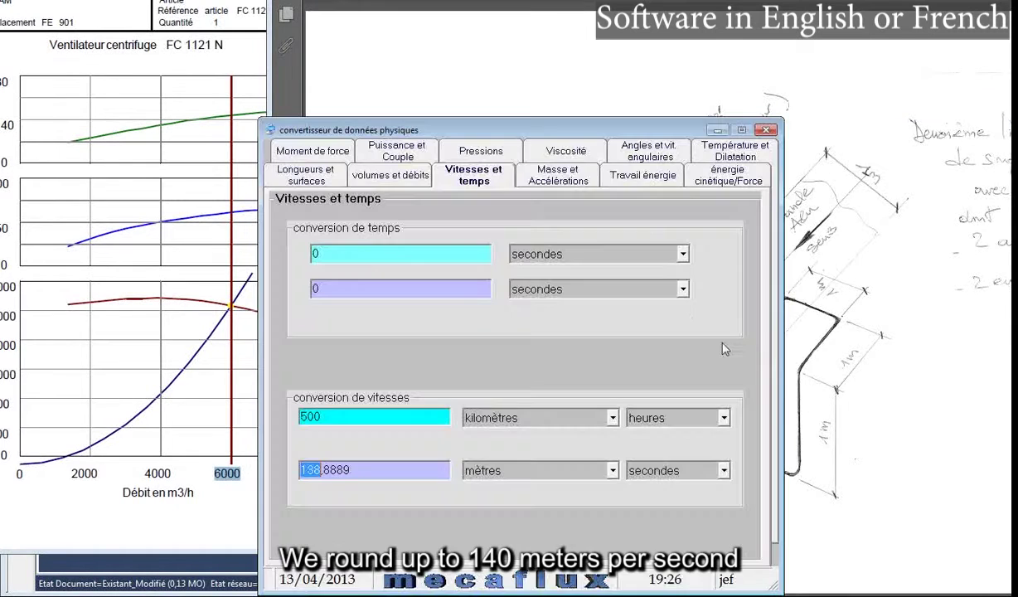
{"action": "left_click", "coordinate": [337, 418]}
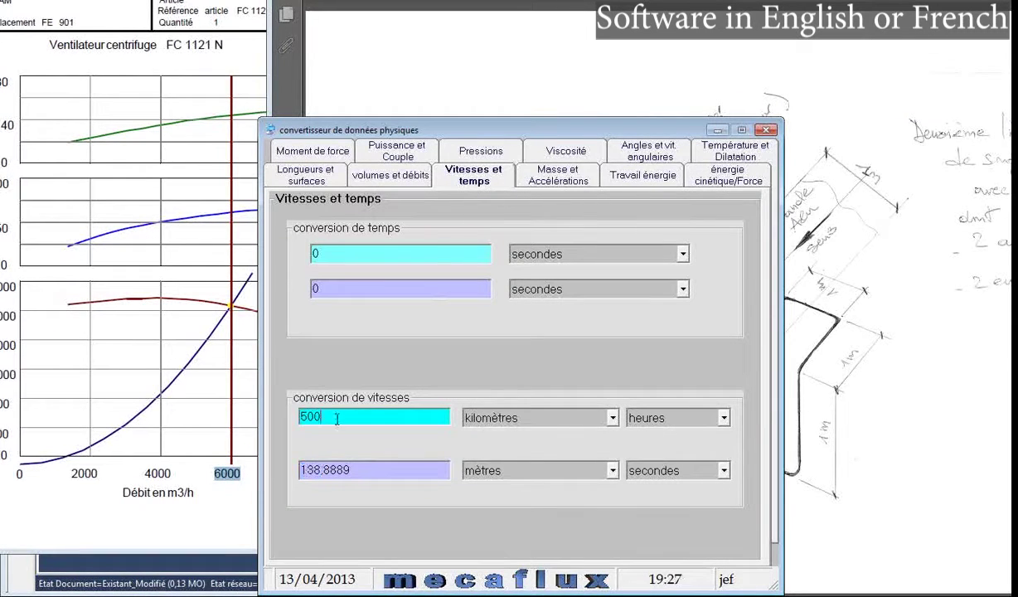
{"action": "left_click_drag", "start_coordinate": [332, 418], "coordinate": [284, 418]}
{"action": "key", "text": "alt+Tab"}
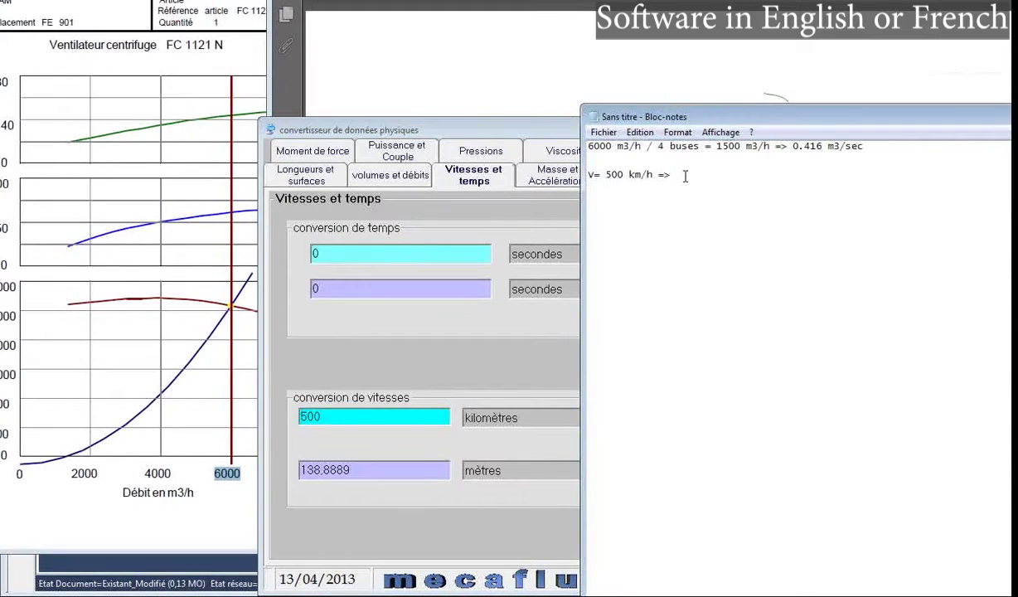
{"action": "type", "text": "140 m/se"}
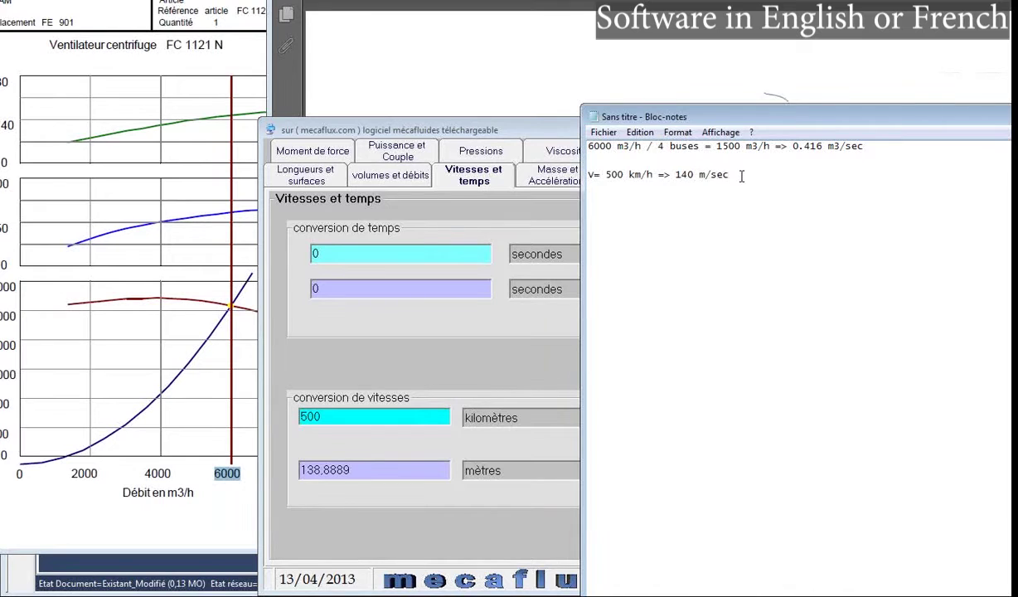
{"action": "type", "text": "c"}
{"action": "key", "text": "Return"}
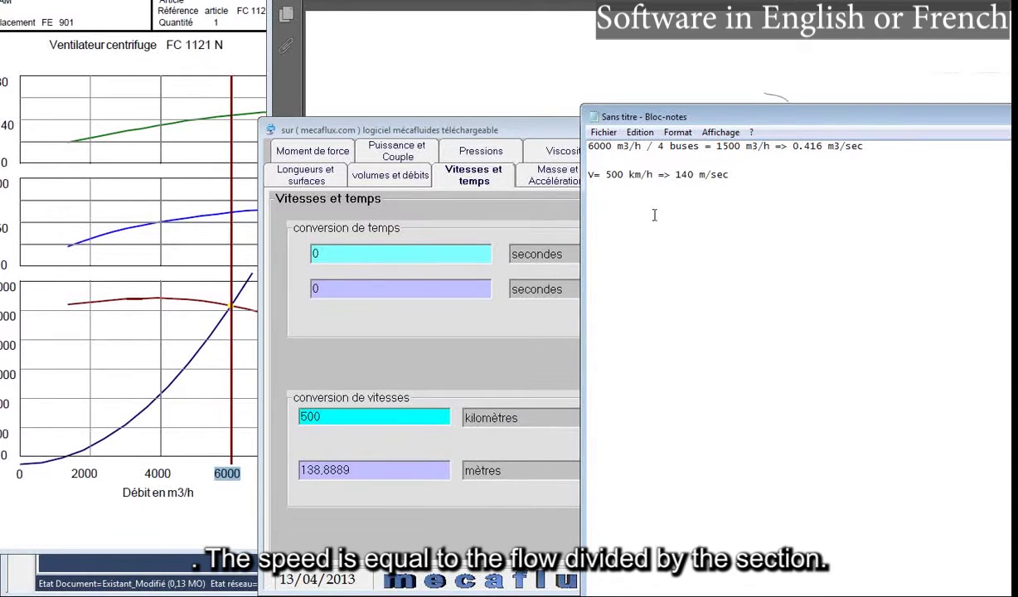
Step: Write the formula "v= qv/section" in the note and its rearranged form "section = Qv/v" on the line below
{"action": "type", "text": "v="}
{"action": "type", "text": "/"}
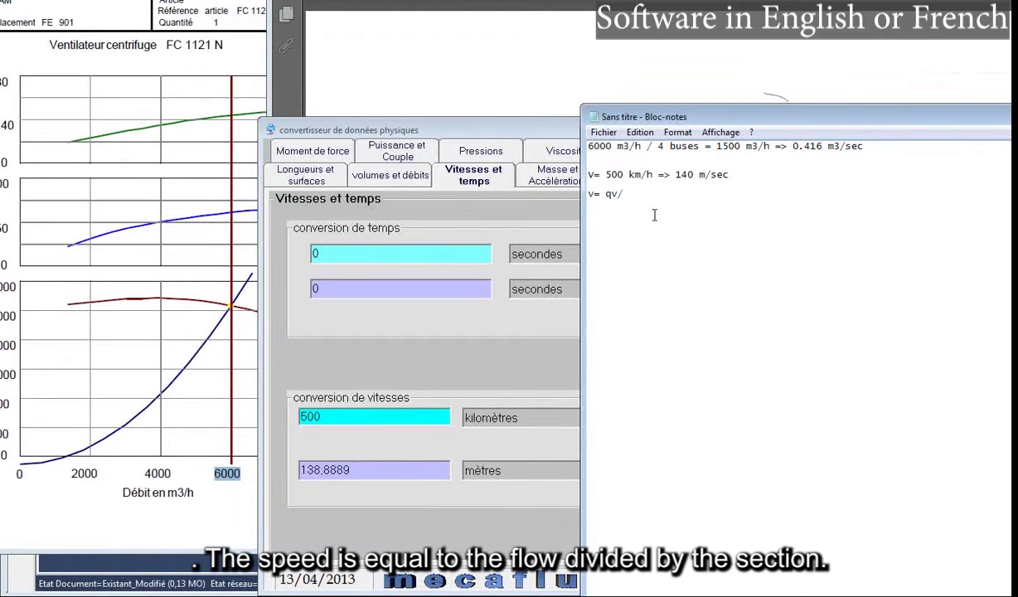
{"action": "type", "text": "section"}
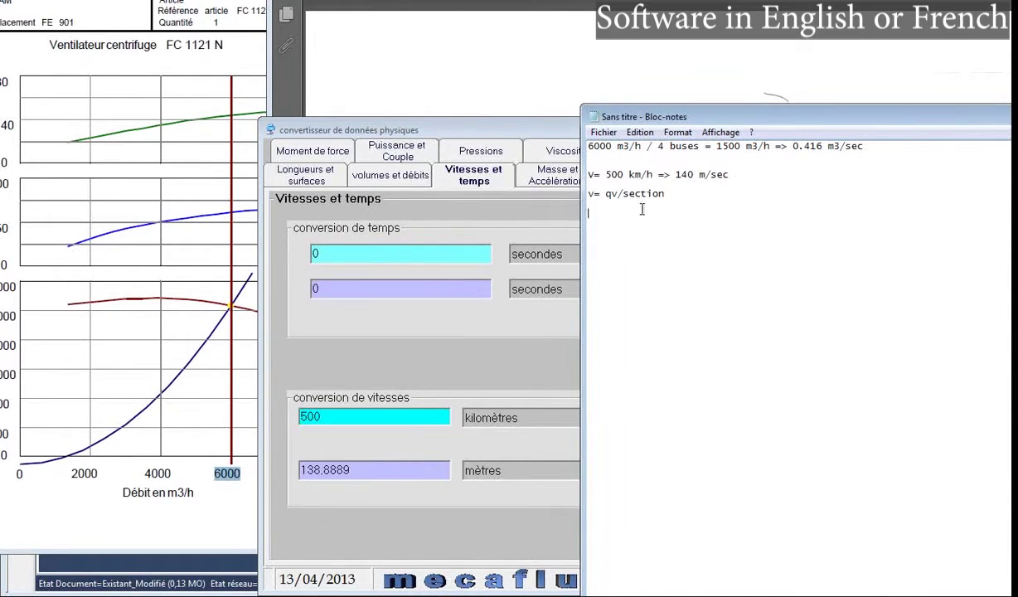
{"action": "type", "text": "section = Qv/v"}
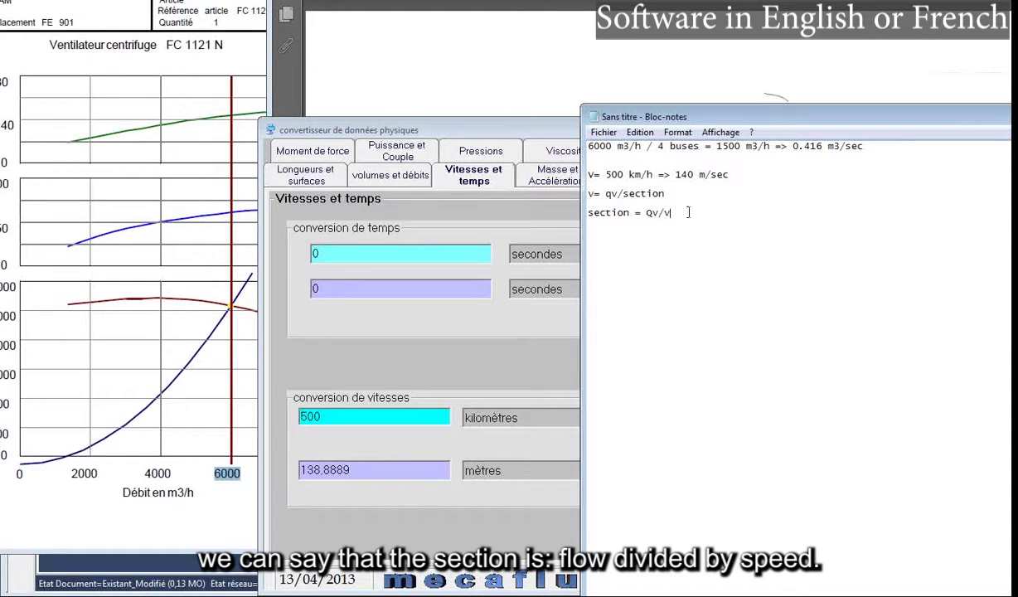
Step: Extend the section formula with the nozzle flow divided by the outlet speed, "= 0.416/140"
{"action": "type", "text": "="}
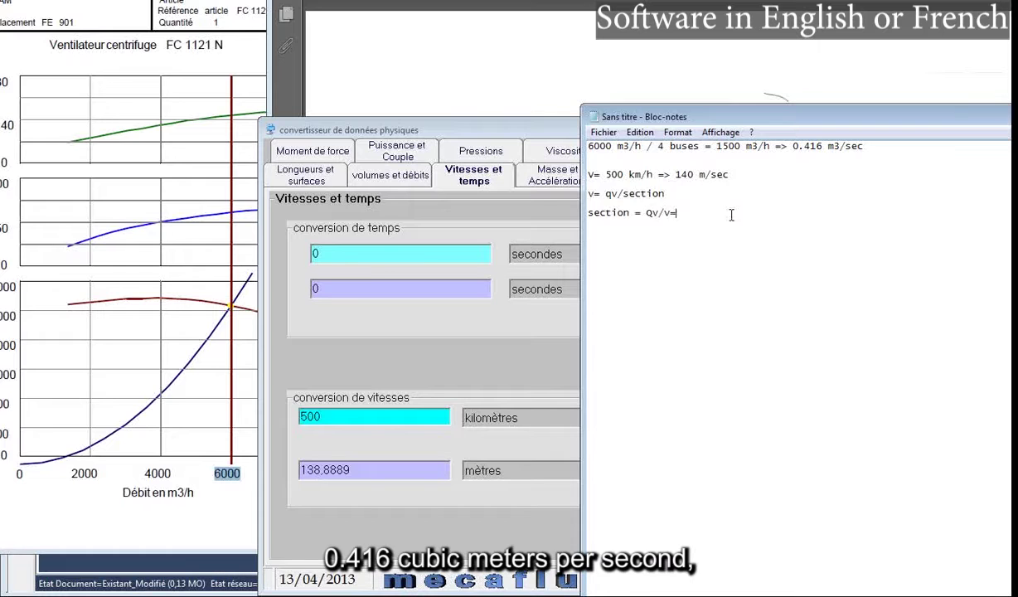
{"action": "type", "text": " 0.416"}
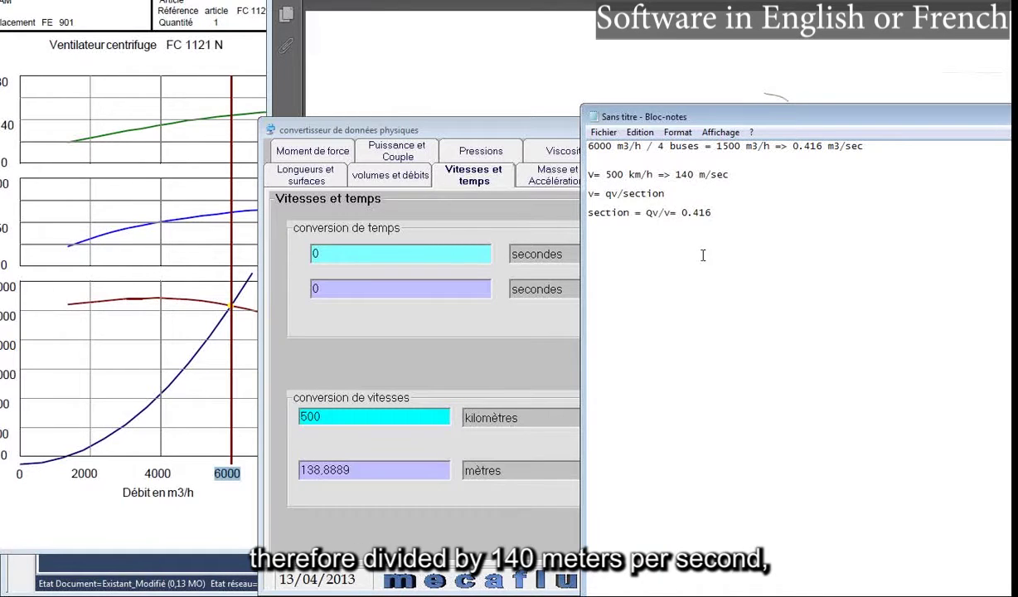
{"action": "type", "text": "/"}
{"action": "left_click_drag", "start_coordinate": [676, 170], "coordinate": [692, 175]}
{"action": "left_click", "coordinate": [688, 172]}
{"action": "key", "text": "ctrl+c"}
{"action": "left_click", "coordinate": [770, 230]}
{"action": "key", "text": "ctrl+v"}
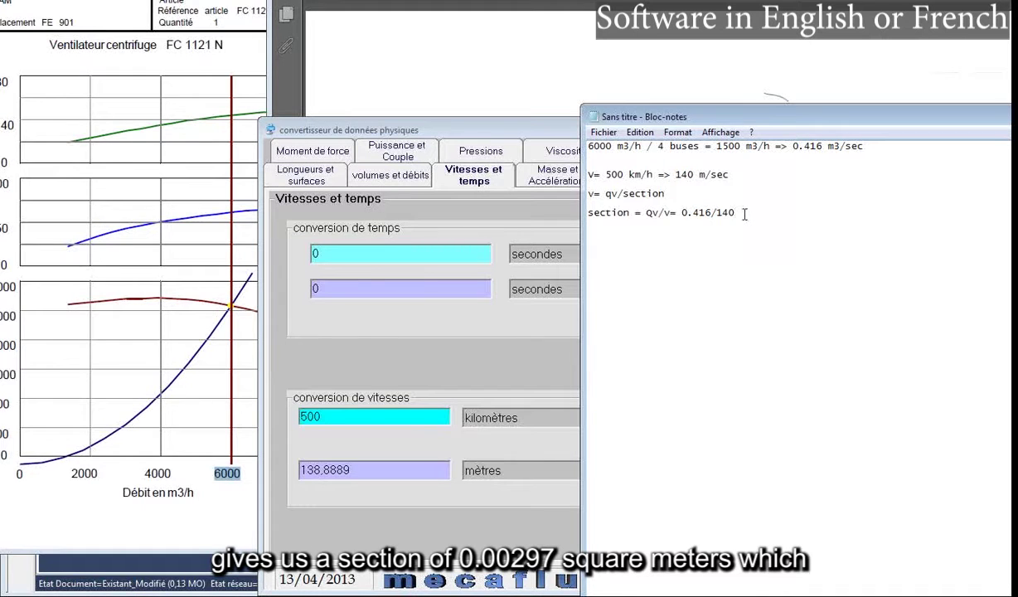
Step: Add the result "= 0.00297 =>" to the section line and split its digits into pairs as "0.00.29.70"
{"action": "type", "text": "= 0.00297 =>"}
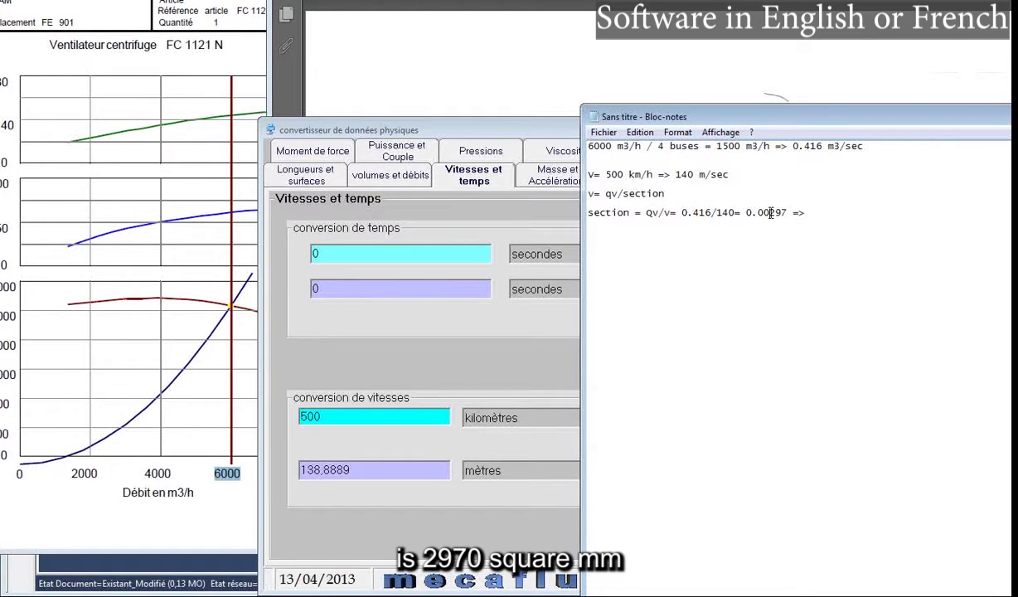
{"action": "left_click", "coordinate": [769, 213]}
{"action": "type", "text": "."}
{"action": "left_click", "coordinate": [787, 213]}
{"action": "type", "text": ".29."}
{"action": "left_click", "coordinate": [799, 213]}
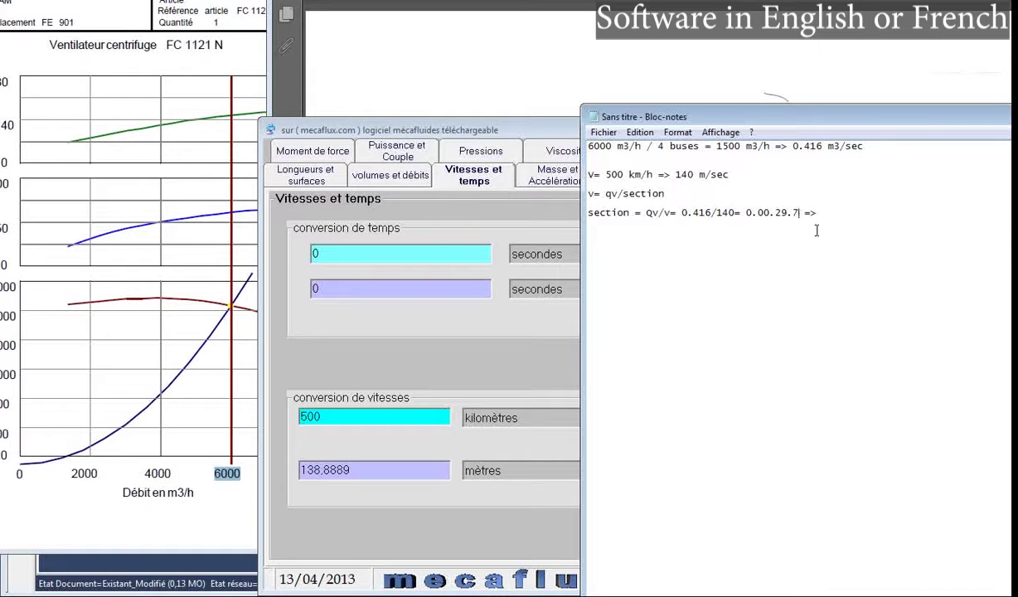
{"action": "type", "text": "0"}
Step: Copy the digits 29.70 after the arrow and remove the dot so they read 2970
{"action": "left_click_drag", "start_coordinate": [775, 213], "coordinate": [804, 213]}
{"action": "key", "text": "ctrl+c"}
{"action": "left_click", "coordinate": [834, 214]}
{"action": "key", "text": "ctrl+v"}
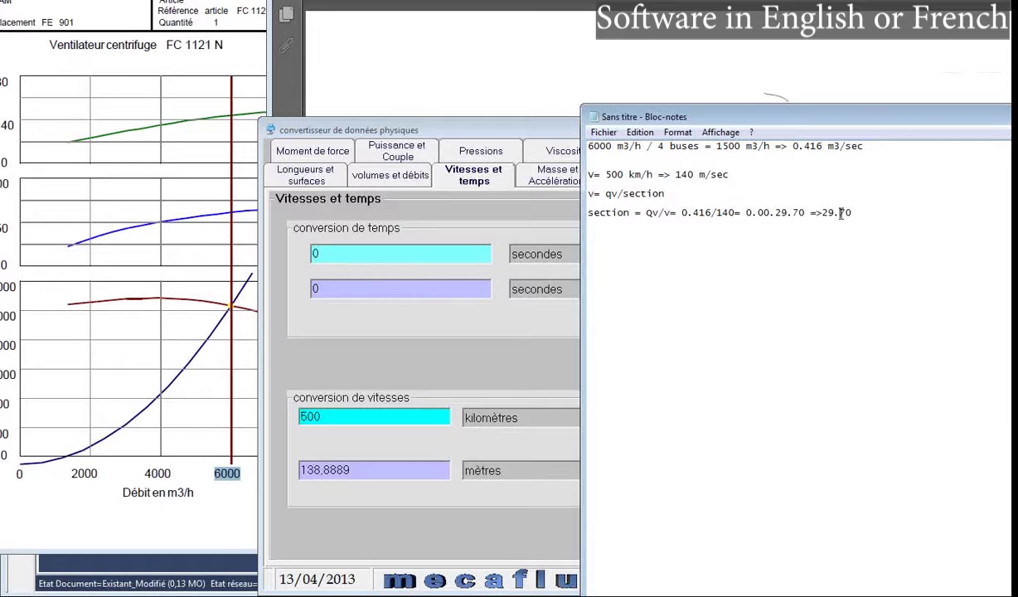
{"action": "left_click", "coordinate": [840, 213]}
{"action": "key", "text": "BackSpace"}
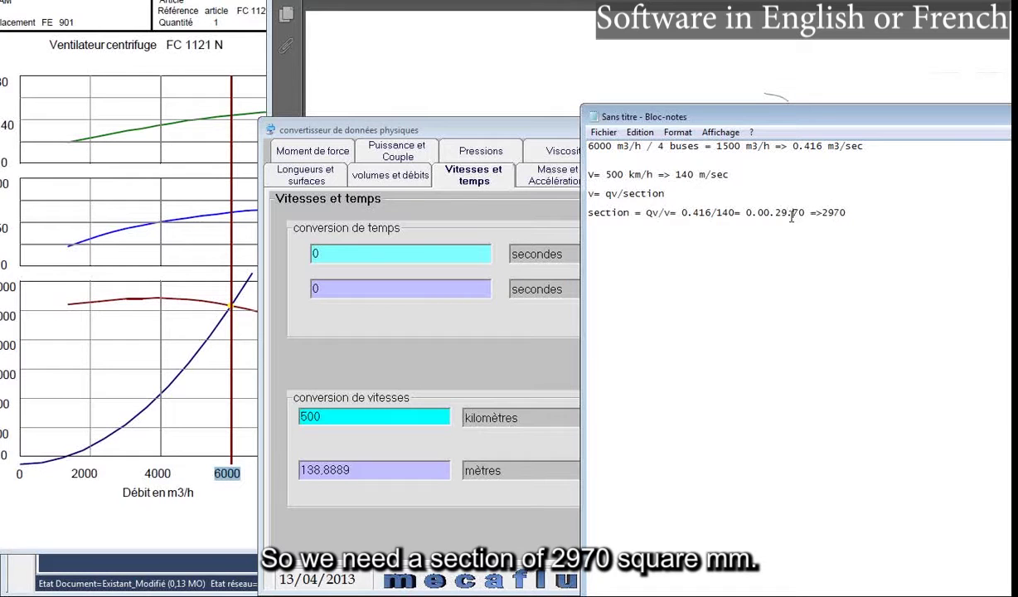
Step: Remove the separator dots from the result so it reads 0.002970, and add the unit "mm2" after 2970
{"action": "left_click", "coordinate": [792, 214]}
{"action": "key", "text": "BackSpace"}
{"action": "left_click", "coordinate": [776, 213]}
{"action": "key", "text": "BackSpace"}
{"action": "left_click", "coordinate": [848, 215]}
{"action": "type", "text": "mm"}
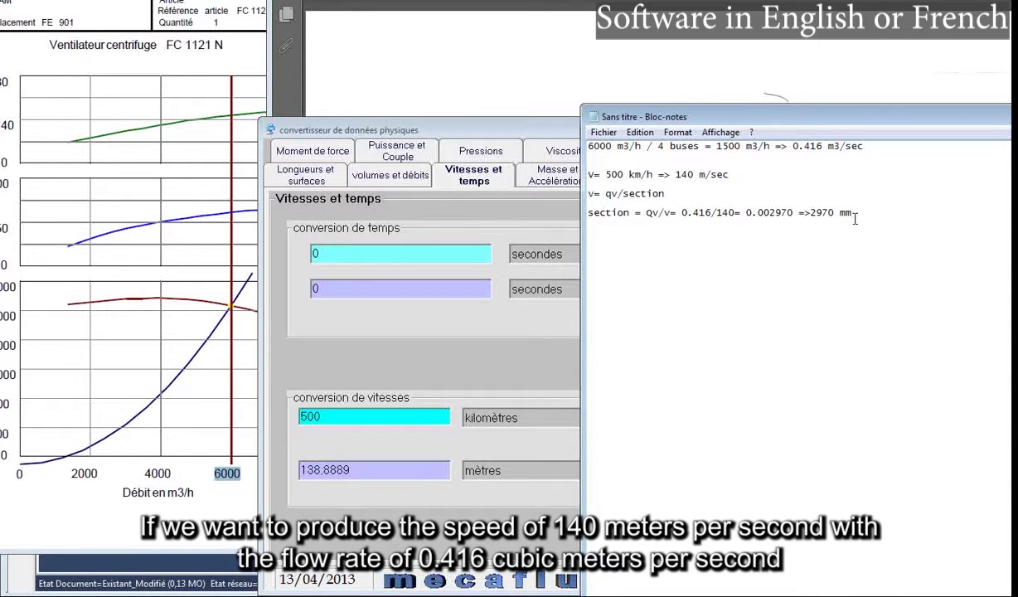
{"action": "type", "text": "2"}
Step: Review the required section, outlet speed and flow per nozzle written in the note
{"action": "left_click_drag", "start_coordinate": [811, 212], "coordinate": [834, 212]}
{"action": "left_click", "coordinate": [862, 213]}
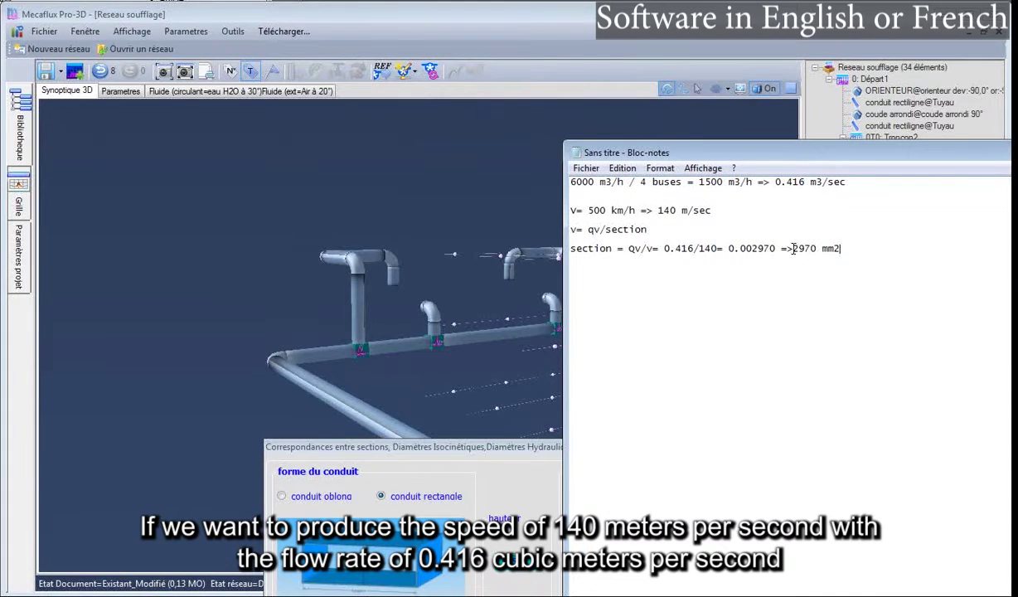
{"action": "left_click_drag", "start_coordinate": [794, 249], "coordinate": [817, 248]}
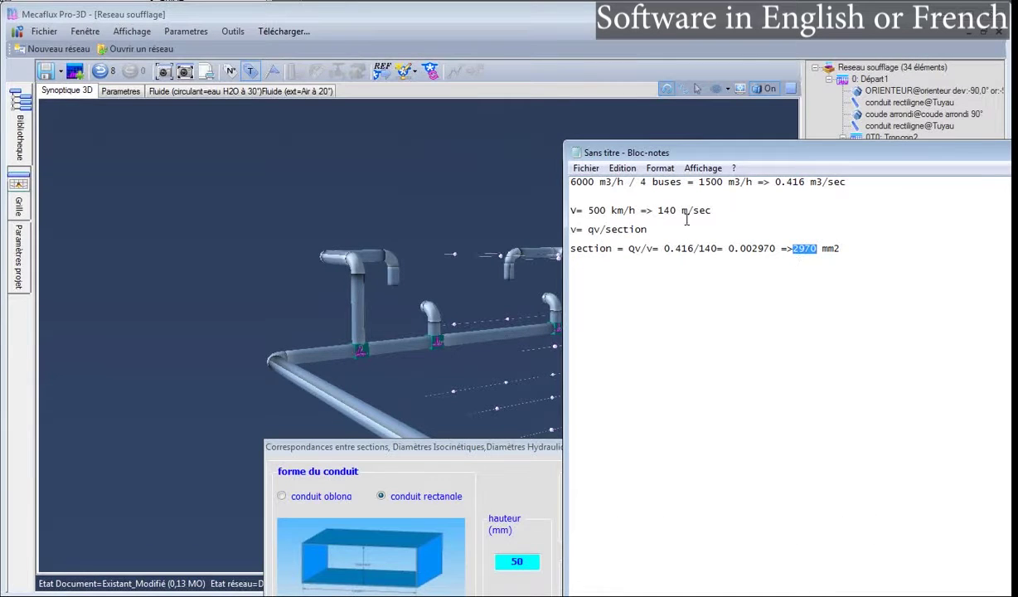
{"action": "left_click_drag", "start_coordinate": [657, 210], "coordinate": [677, 211]}
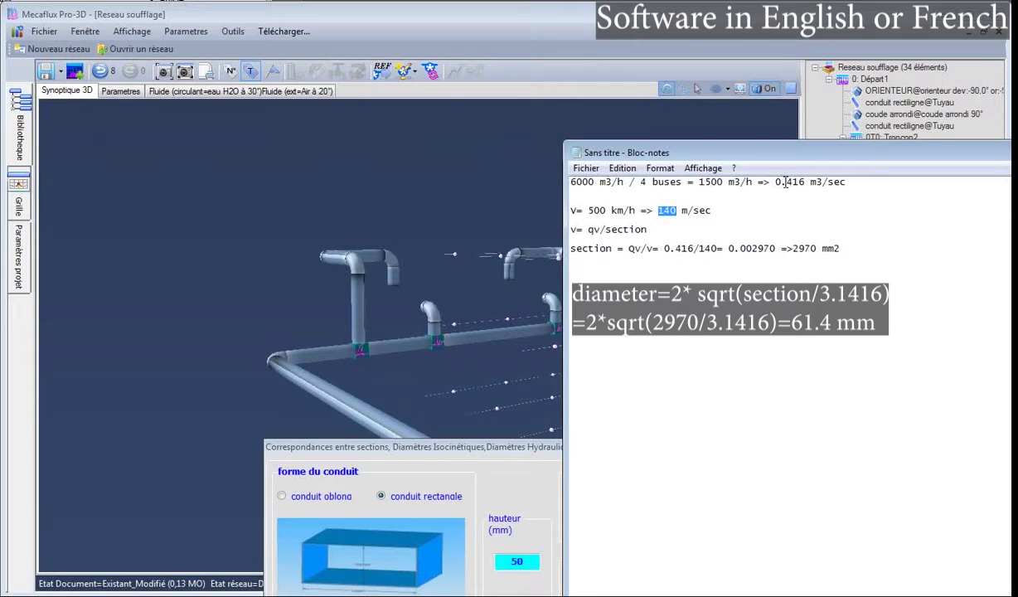
{"action": "left_click_drag", "start_coordinate": [774, 181], "coordinate": [808, 183]}
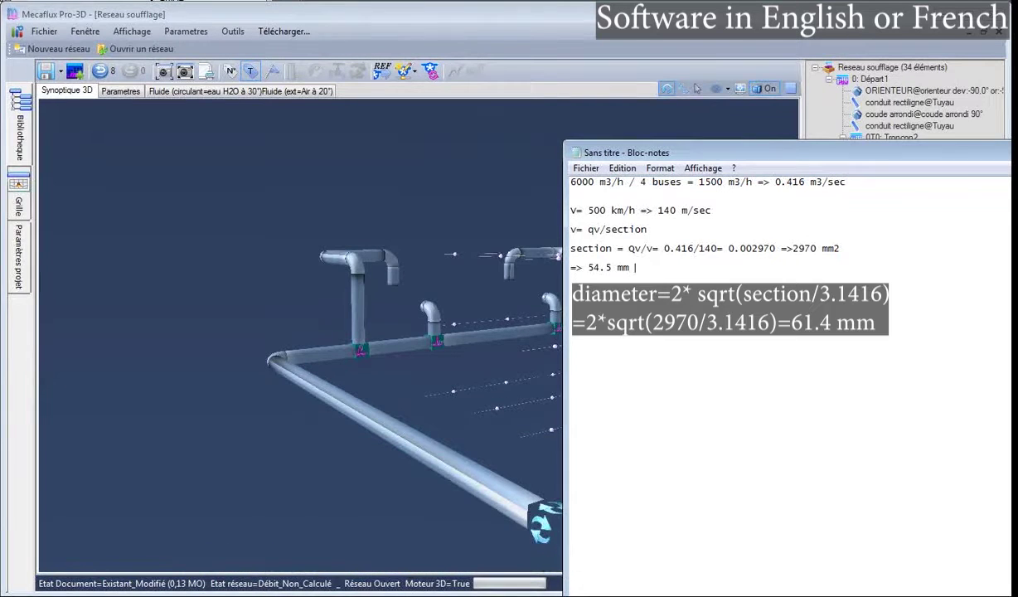
Step: Add the chosen nozzle diameter "=> DH=54 mm" after the 54.5 mm entry in the note
{"action": "type", "text": "="}
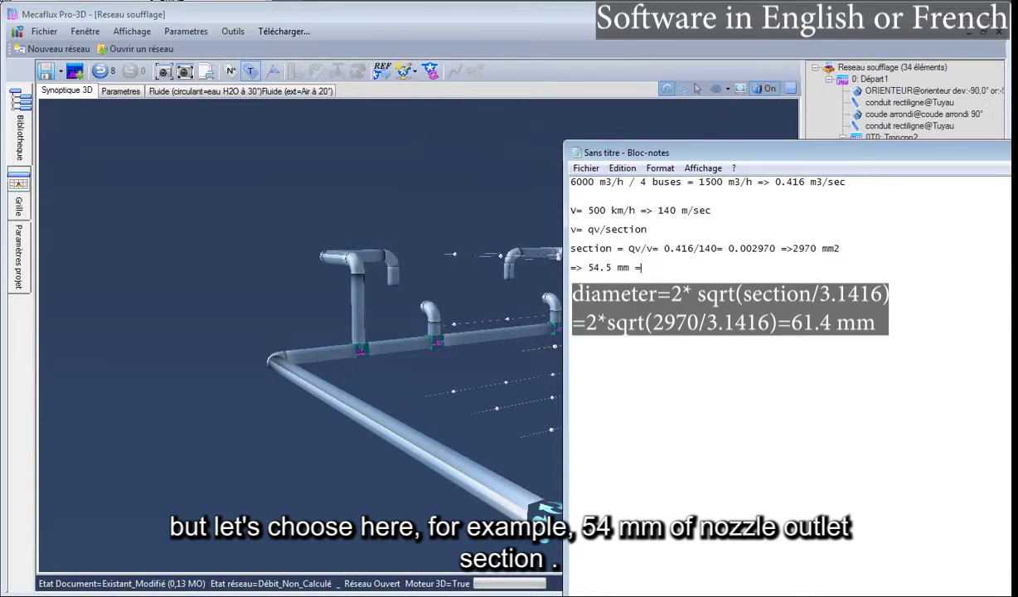
{"action": "type", "text": "> DH=54 mm"}
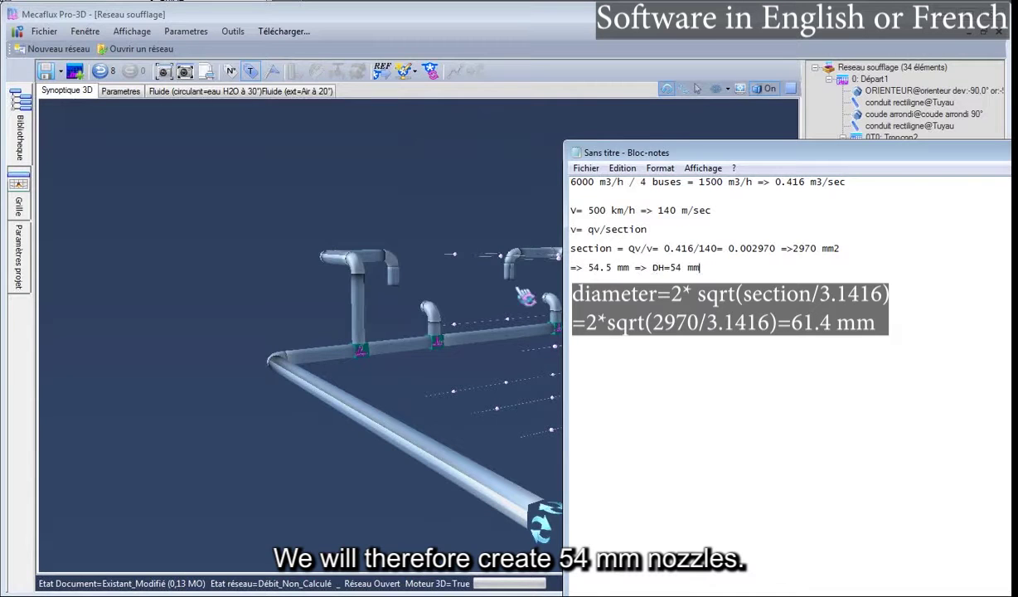
{"action": "double_click", "coordinate": [673, 267]}
Step: Switch to Mecaflux and insert a converging cone with a 54 mm outlet diameter at the end conduit of the Tronçon3 branch
{"action": "left_click", "coordinate": [398, 283]}
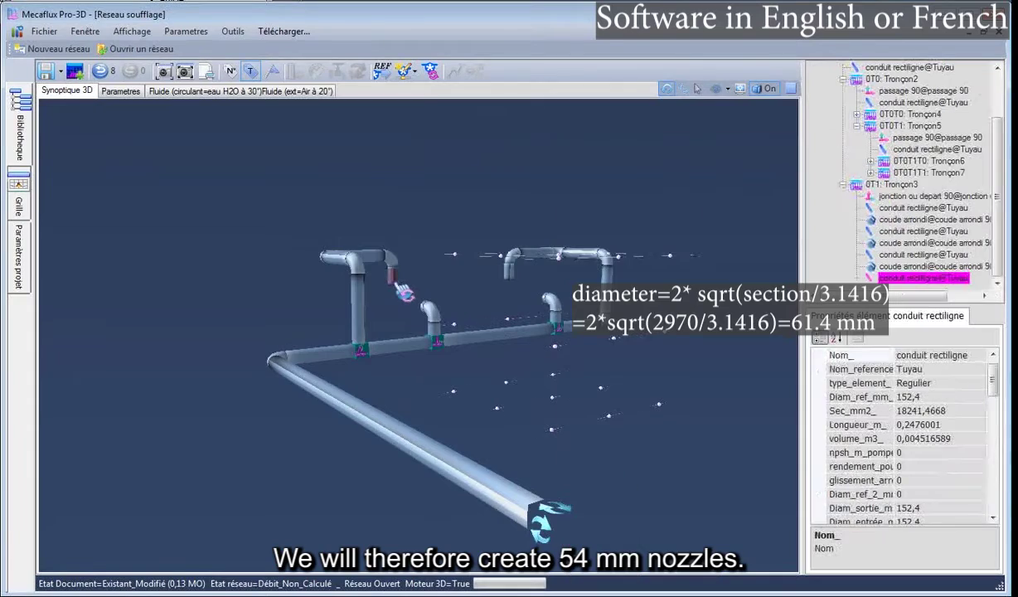
{"action": "scroll", "coordinate": [398, 285], "scroll_direction": "up", "scroll_amount": 6}
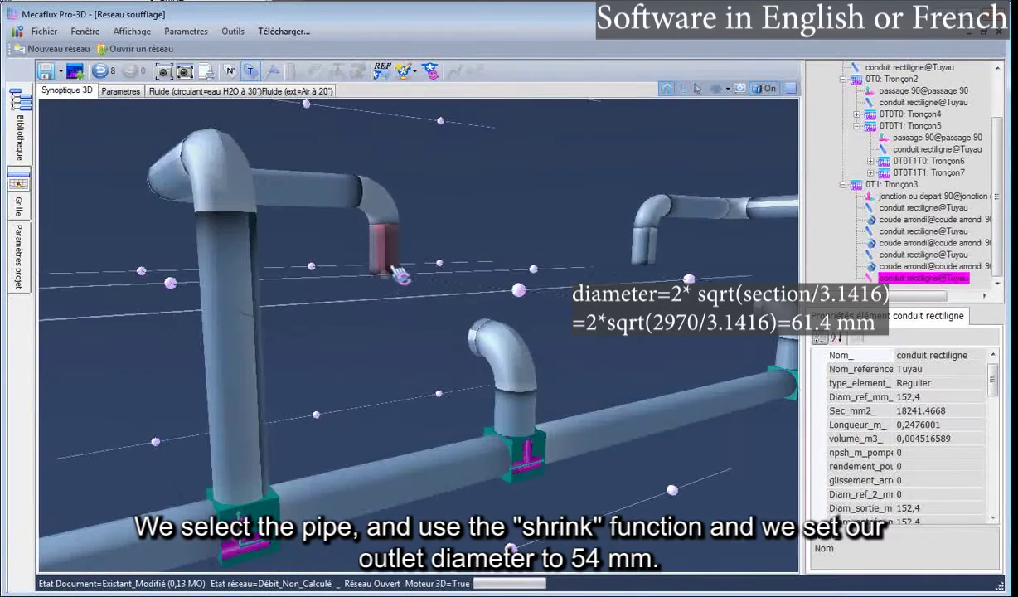
{"action": "right_click", "coordinate": [396, 272]}
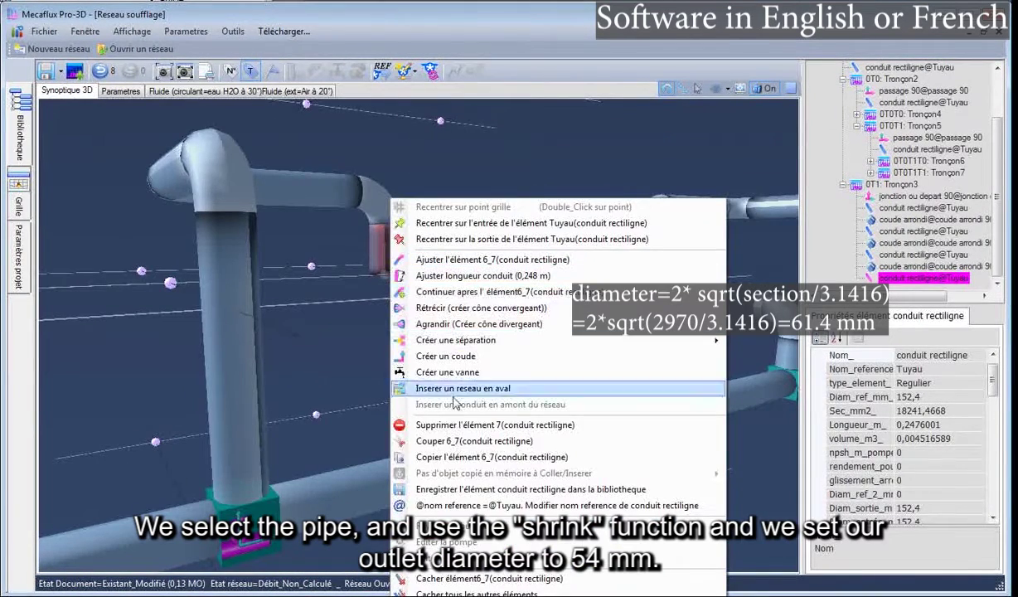
{"action": "left_click", "coordinate": [436, 310]}
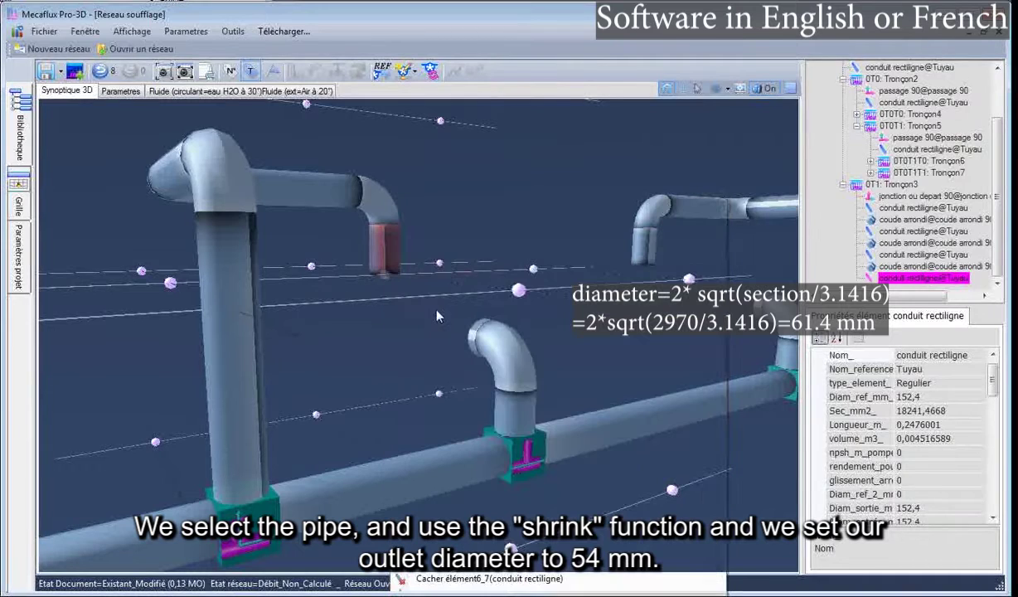
{"action": "left_click", "coordinate": [49, 69]}
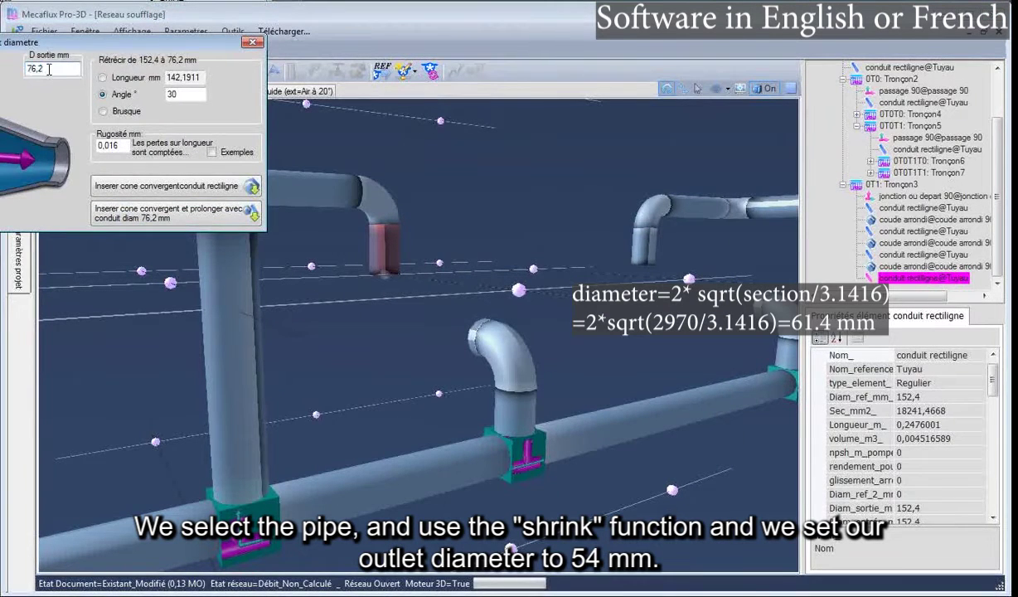
{"action": "triple_click", "coordinate": [49, 69]}
{"action": "type", "text": "54"}
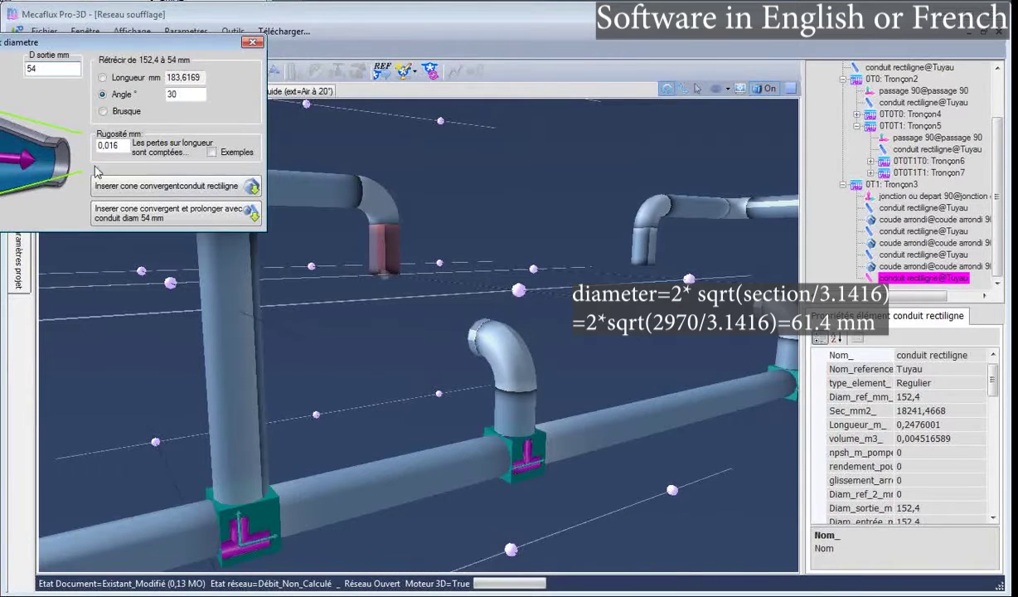
{"action": "left_click", "coordinate": [150, 184]}
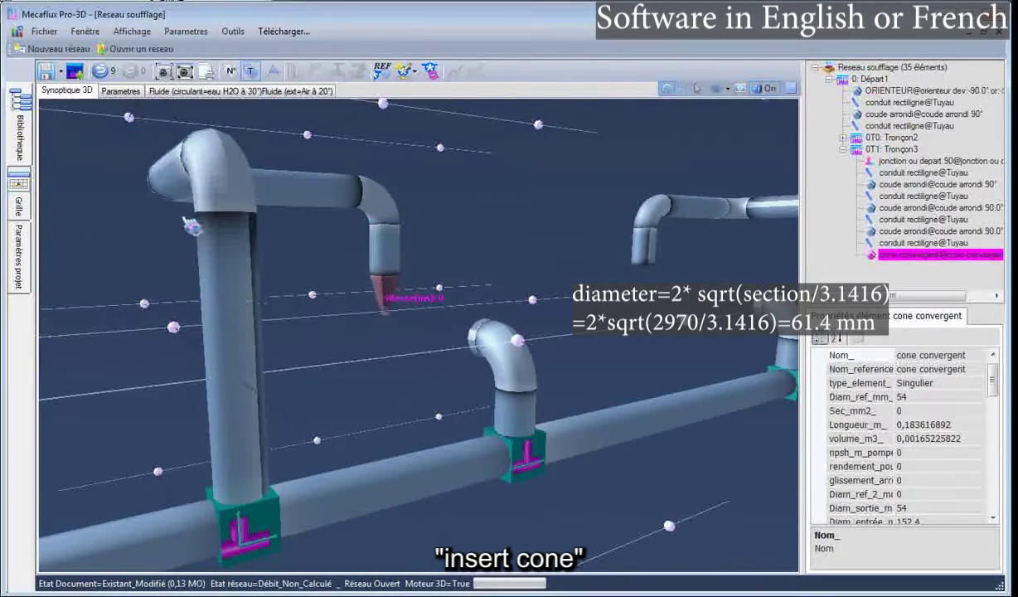
Step: Copy the 54 mm converging cone of Tronçon3 and insert it downstream of the end conduit of the Tronçon7 branch
{"action": "left_click", "coordinate": [359, 342]}
{"action": "scroll", "coordinate": [373, 317], "scroll_direction": "up", "scroll_amount": 2}
{"action": "left_click", "coordinate": [378, 278]}
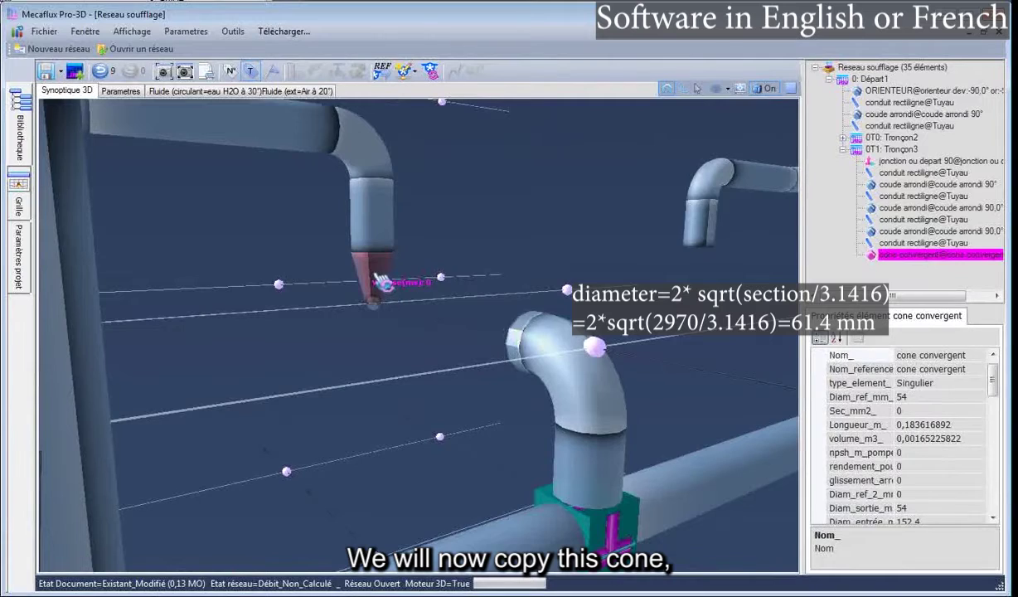
{"action": "right_click", "coordinate": [379, 279]}
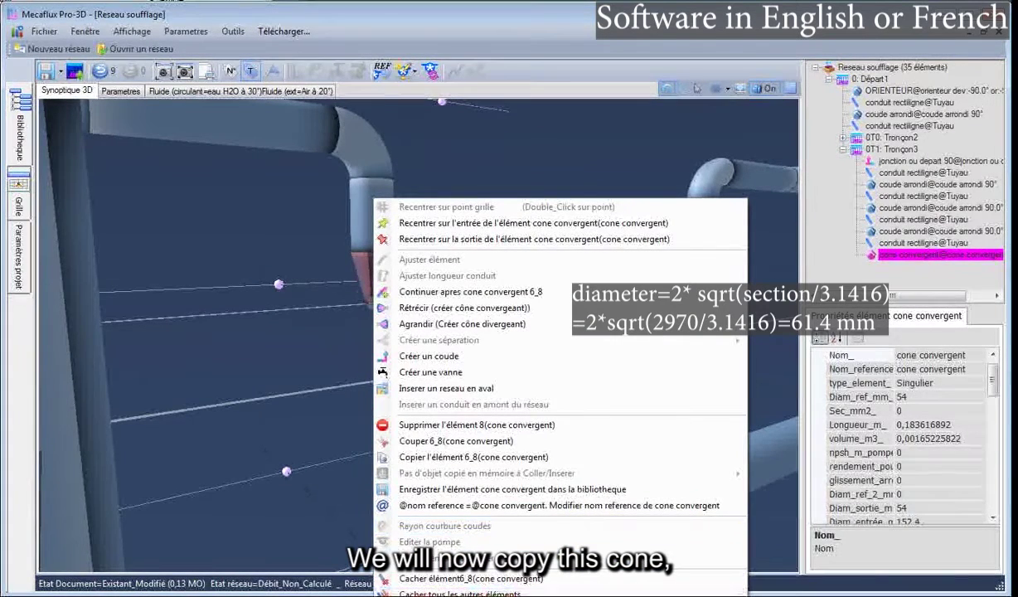
{"action": "left_click", "coordinate": [423, 457]}
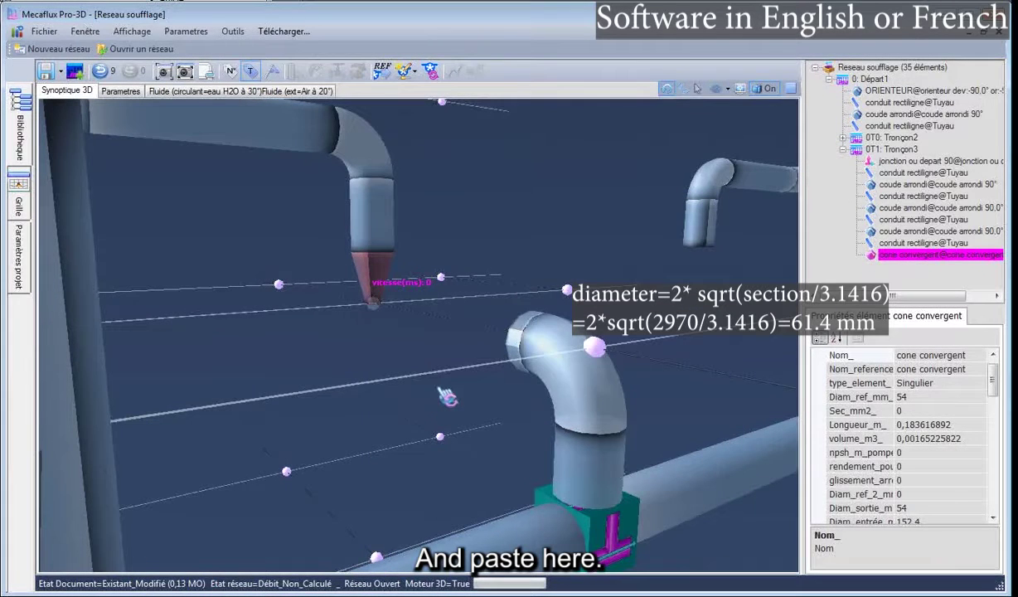
{"action": "left_click", "coordinate": [711, 280]}
{"action": "left_click", "coordinate": [706, 240]}
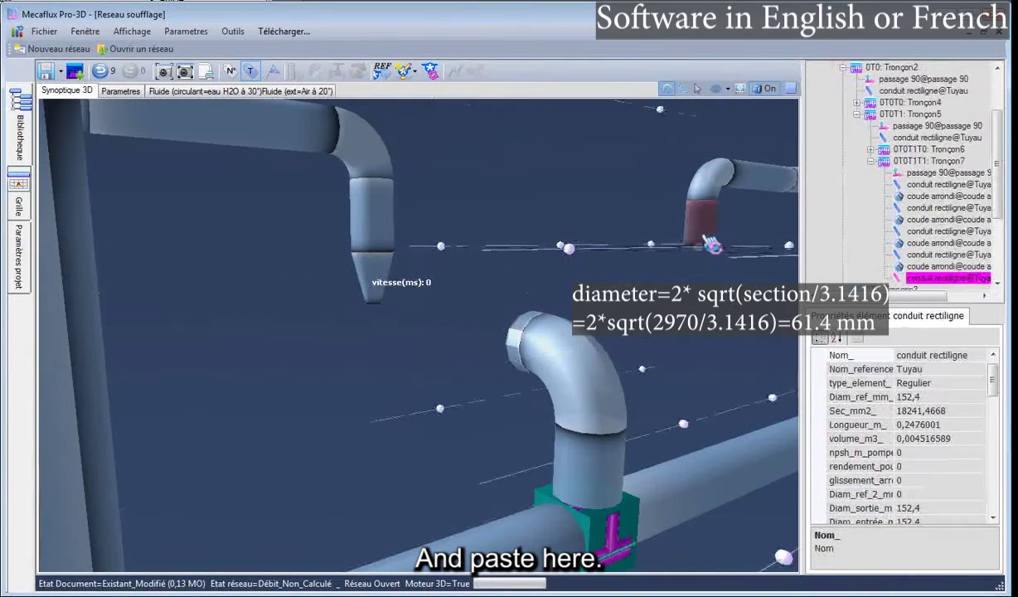
{"action": "right_click", "coordinate": [711, 243]}
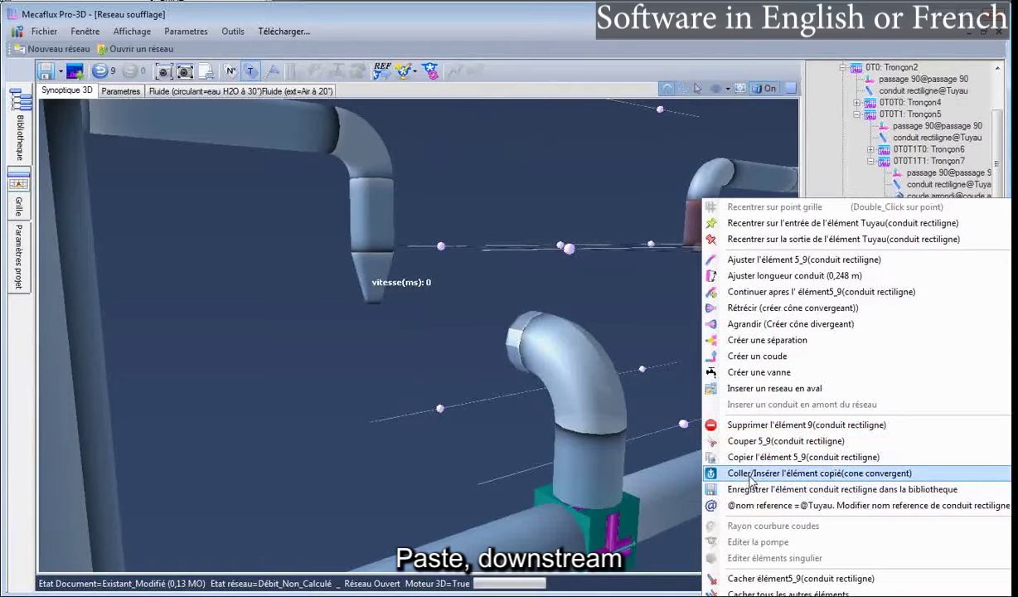
{"action": "mouse_move", "coordinate": [742, 474]}
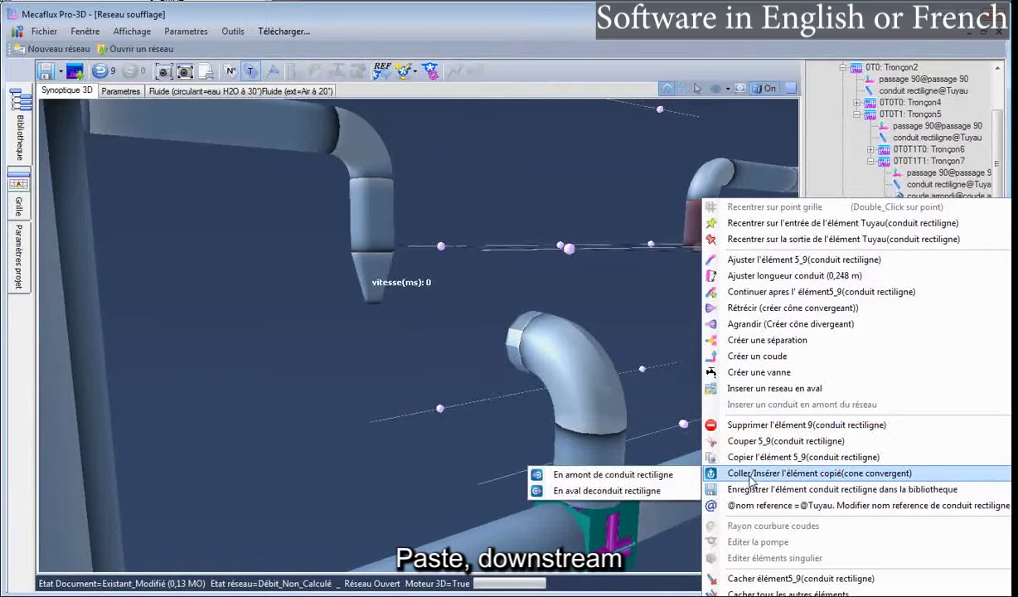
{"action": "left_click", "coordinate": [638, 490]}
Step: Paste the copied 54 mm converging cone onto the end conduits of the Tronçon6 and Tronçon4 branches
{"action": "left_click_drag", "start_coordinate": [657, 365], "coordinate": [700, 348]}
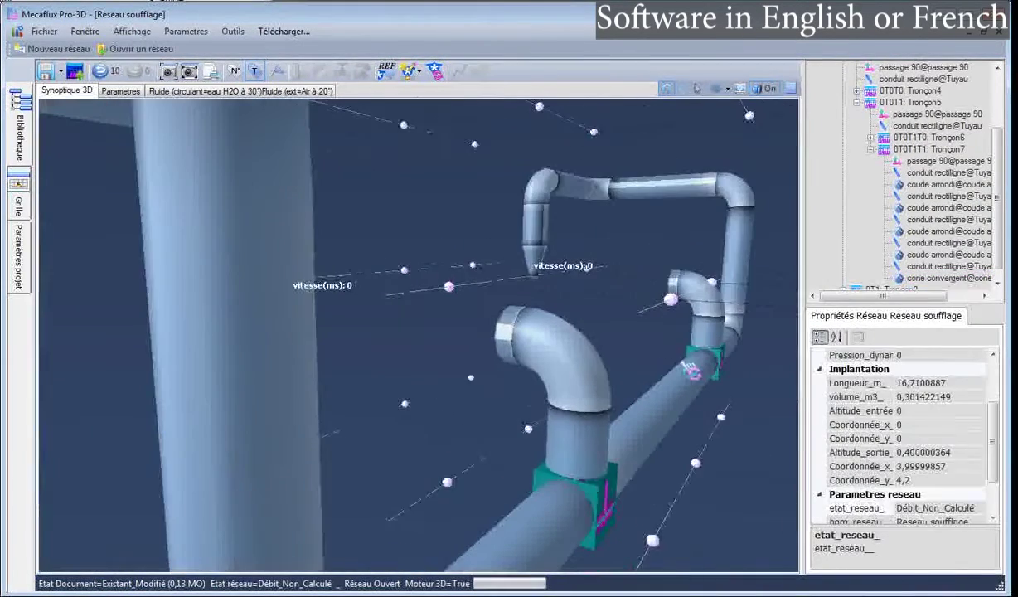
{"action": "left_click", "coordinate": [673, 292]}
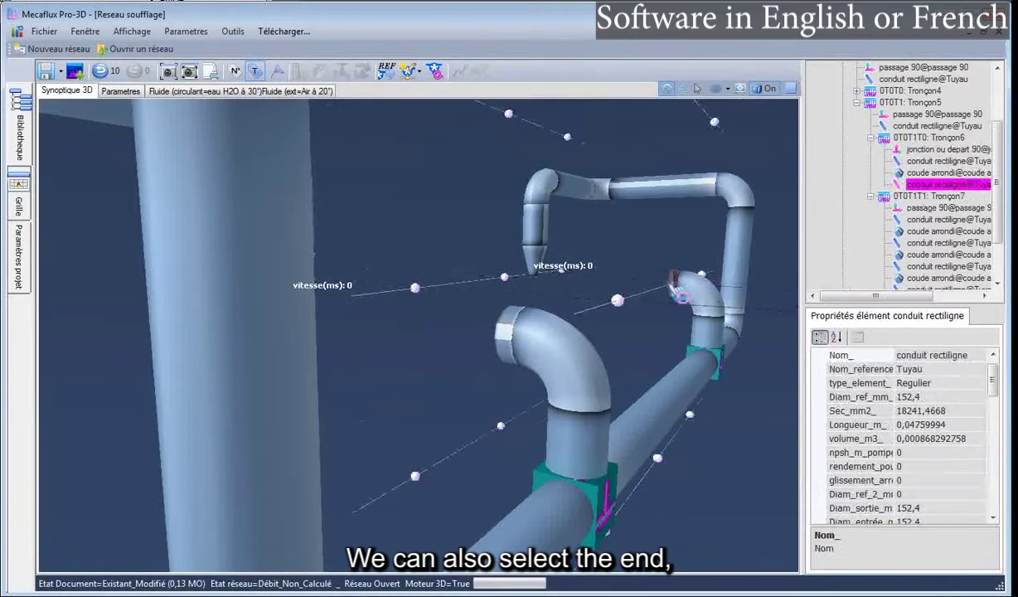
{"action": "key", "text": "ctrl+v"}
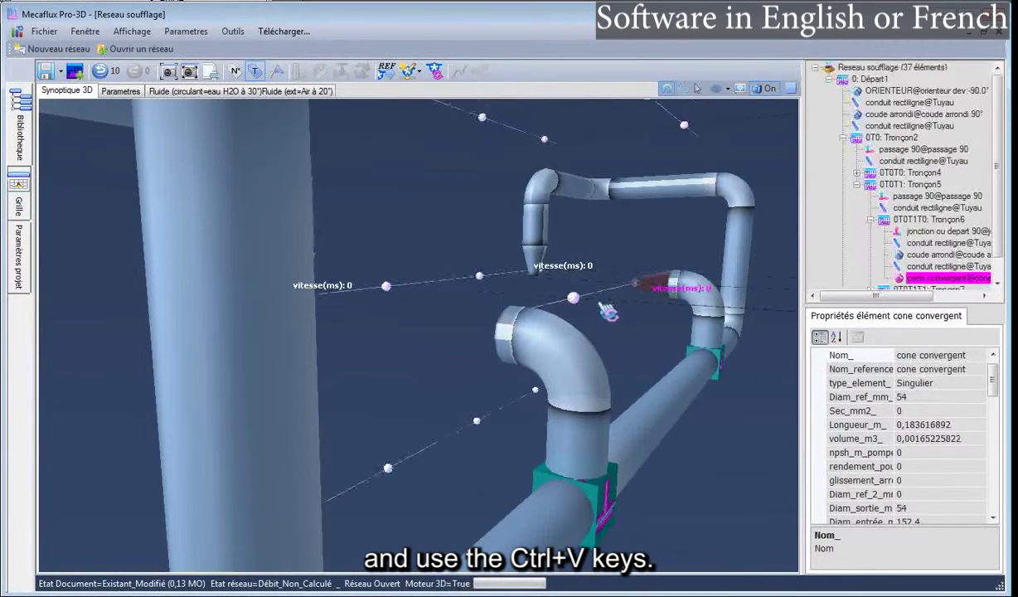
{"action": "left_click", "coordinate": [501, 330]}
{"action": "key", "text": "ctrl+v"}
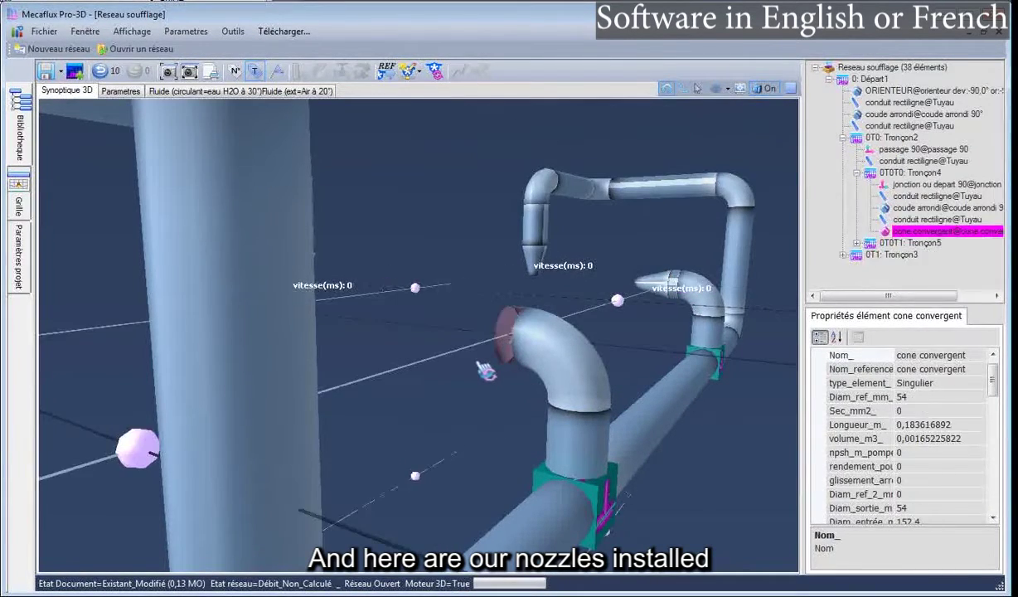
Step: Create a generator that tests the network at a flow of 6000 m3/h and run the calculation
{"action": "left_click_drag", "start_coordinate": [446, 258], "coordinate": [401, 301]}
{"action": "scroll", "coordinate": [455, 253], "scroll_direction": "down", "scroll_amount": 3}
{"action": "scroll", "coordinate": [276, 402], "scroll_direction": "down", "scroll_amount": 5}
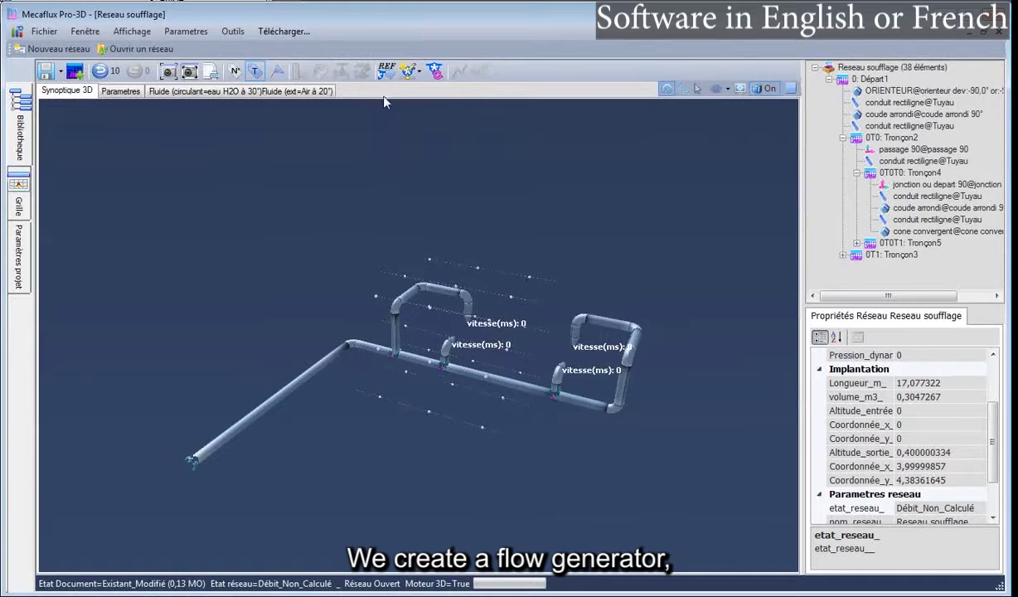
{"action": "left_click", "coordinate": [408, 73]}
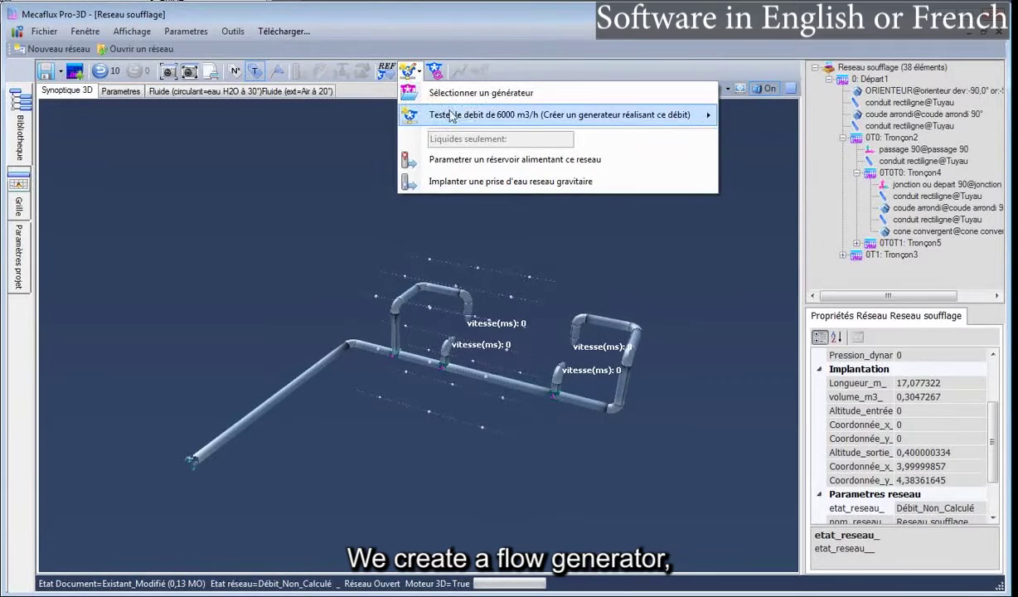
{"action": "mouse_move", "coordinate": [445, 116]}
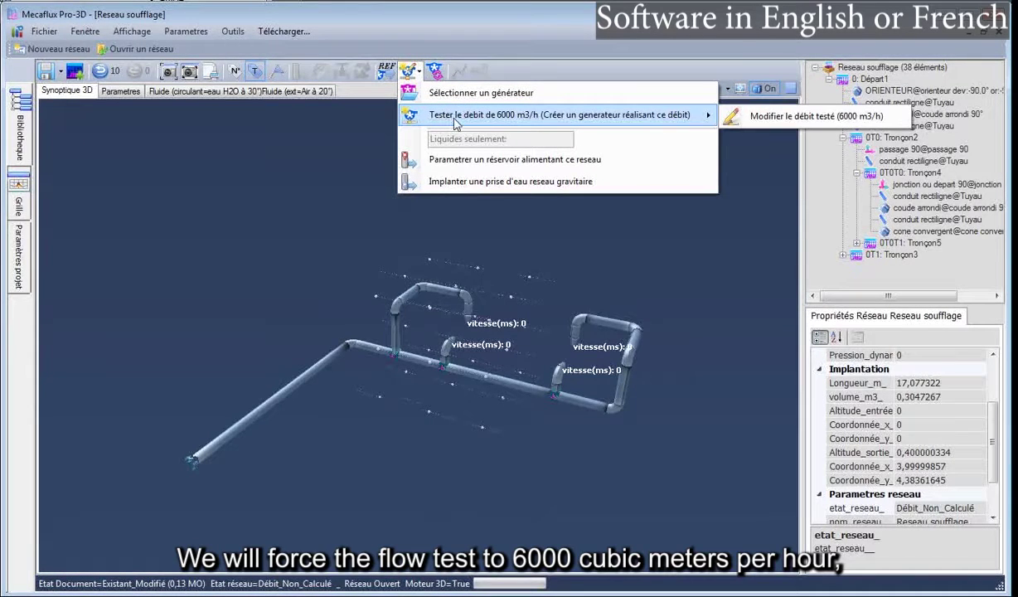
{"action": "left_click", "coordinate": [500, 123]}
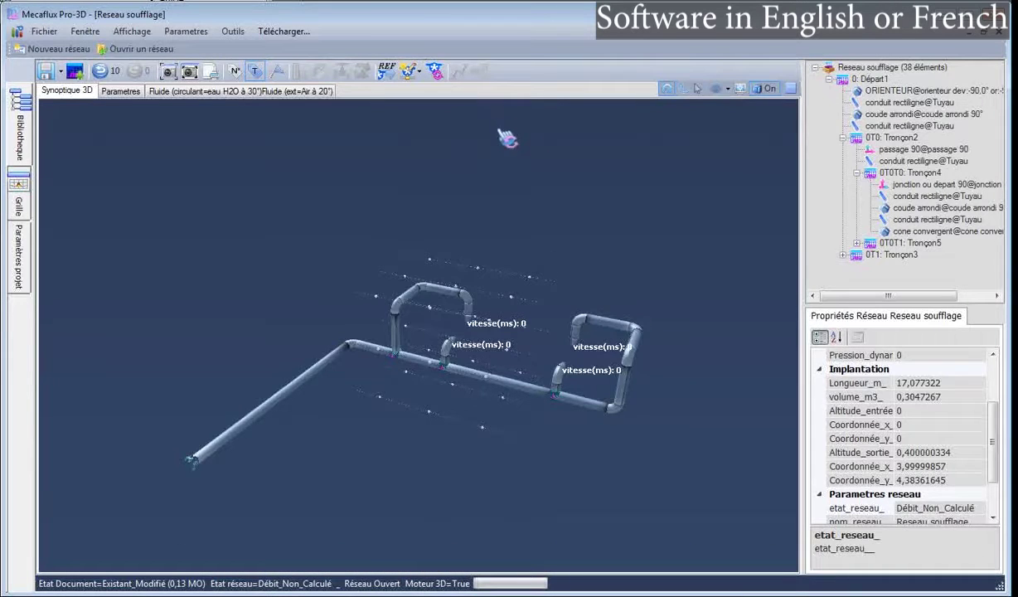
{"action": "left_click", "coordinate": [270, 275]}
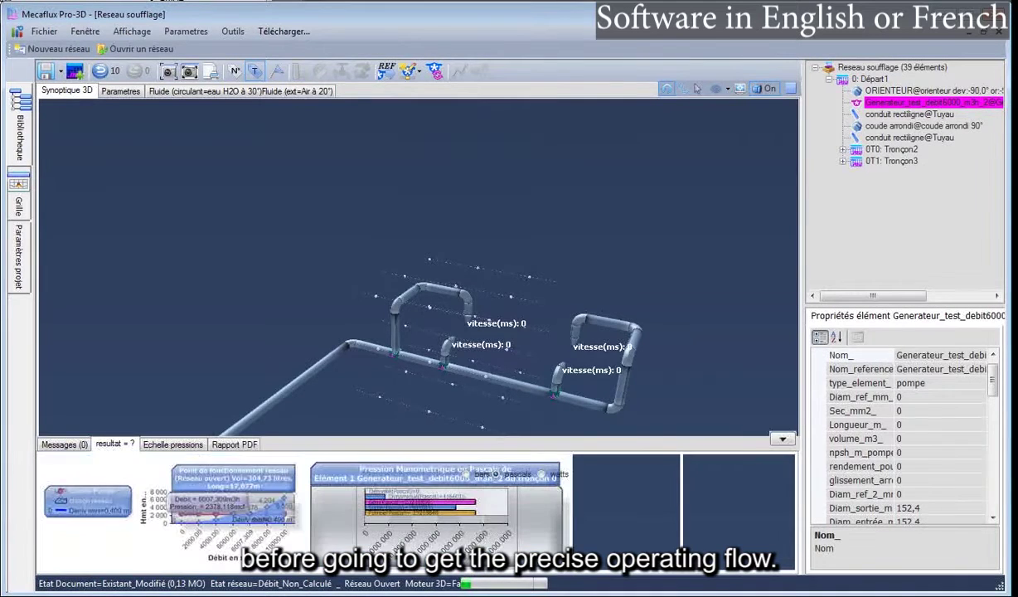
{"action": "left_click", "coordinate": [581, 357]}
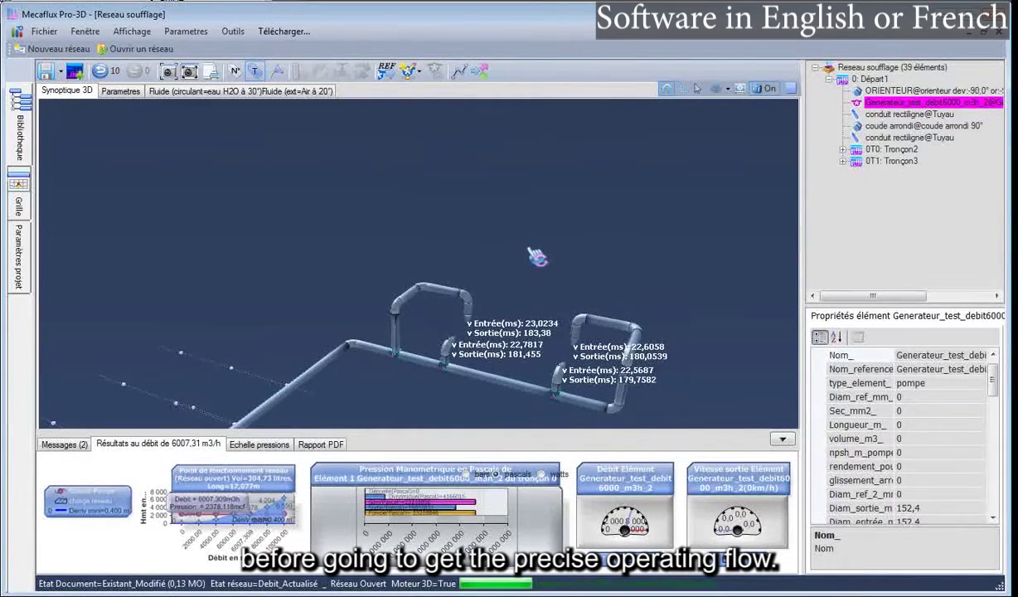
Step: Examine the outlet speeds at the four nozzles and compare them with the target speed in the note
{"action": "left_click_drag", "start_coordinate": [529, 247], "coordinate": [755, 358]}
{"action": "left_click_drag", "start_coordinate": [355, 351], "coordinate": [595, 385]}
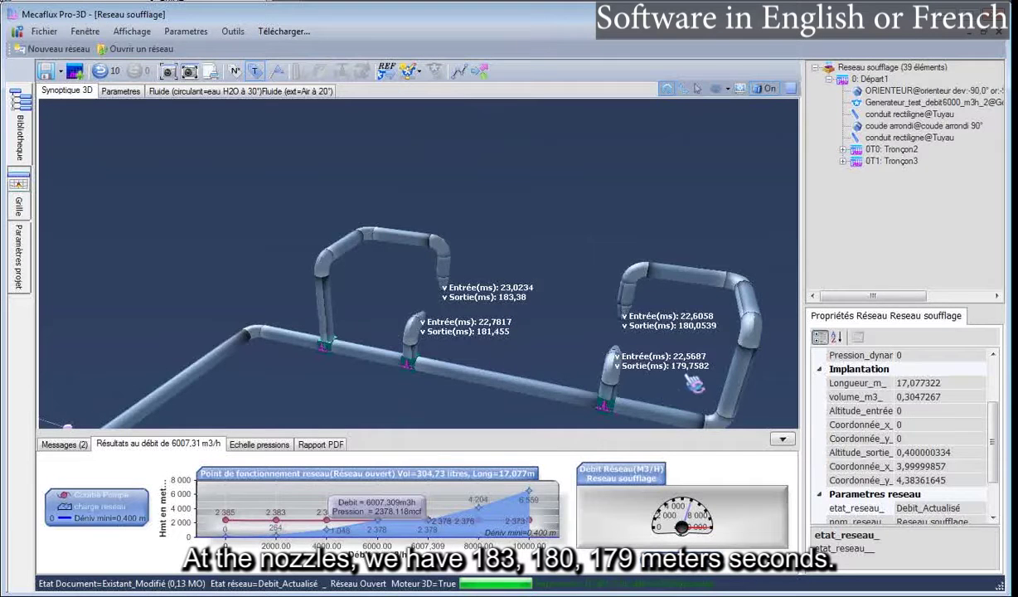
{"action": "mouse_move", "coordinate": [527, 337]}
{"action": "left_mouse_down"}
{"action": "mouse_move", "coordinate": [536, 334]}
{"action": "mouse_move", "coordinate": [504, 325]}
{"action": "mouse_move", "coordinate": [362, 371]}
{"action": "mouse_move", "coordinate": [416, 364]}
{"action": "mouse_move", "coordinate": [447, 313]}
{"action": "mouse_move", "coordinate": [508, 344]}
{"action": "mouse_move", "coordinate": [466, 359]}
{"action": "mouse_move", "coordinate": [533, 356]}
{"action": "left_mouse_up"}
{"action": "key", "text": "alt+Tab"}
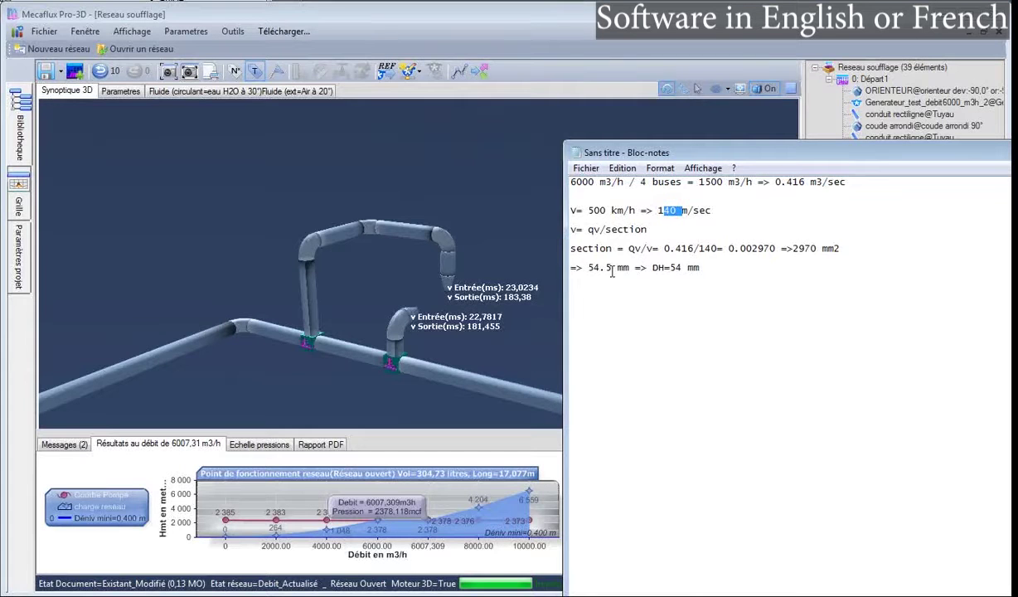
{"action": "left_click", "coordinate": [492, 290]}
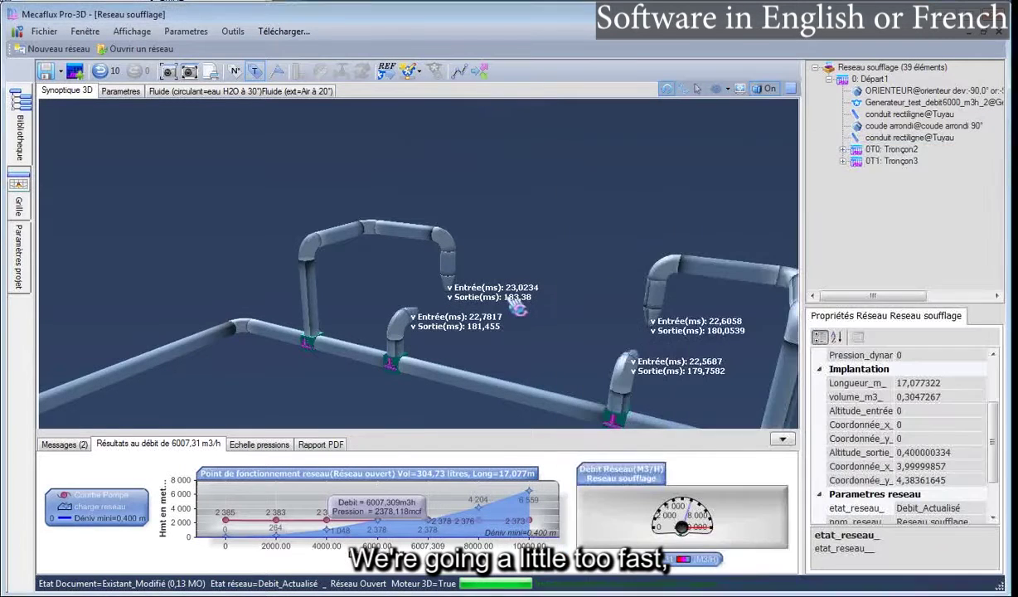
Step: Delete the 54 mm converging cones from the ends of all four nozzle branches
{"action": "left_click_drag", "start_coordinate": [470, 332], "coordinate": [439, 276]}
{"action": "scroll", "coordinate": [489, 348], "scroll_direction": "up", "scroll_amount": 5}
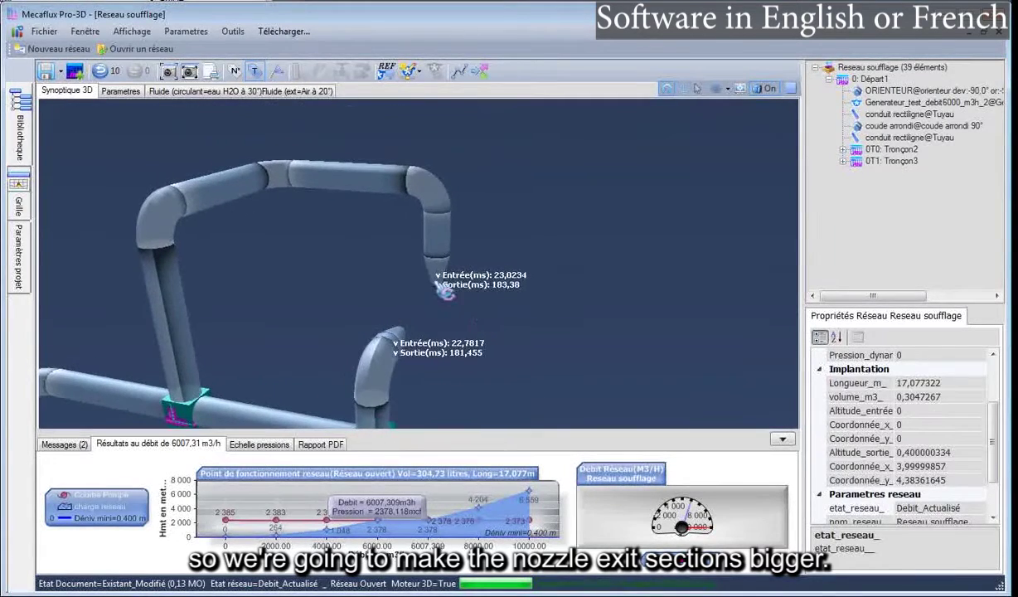
{"action": "left_click", "coordinate": [440, 277]}
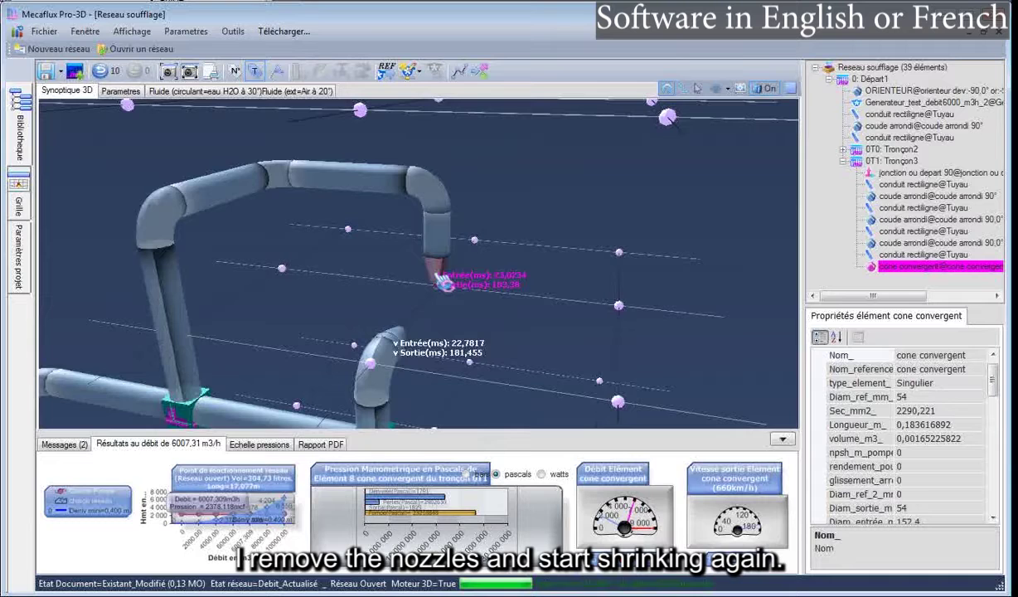
{"action": "key", "text": "Delete"}
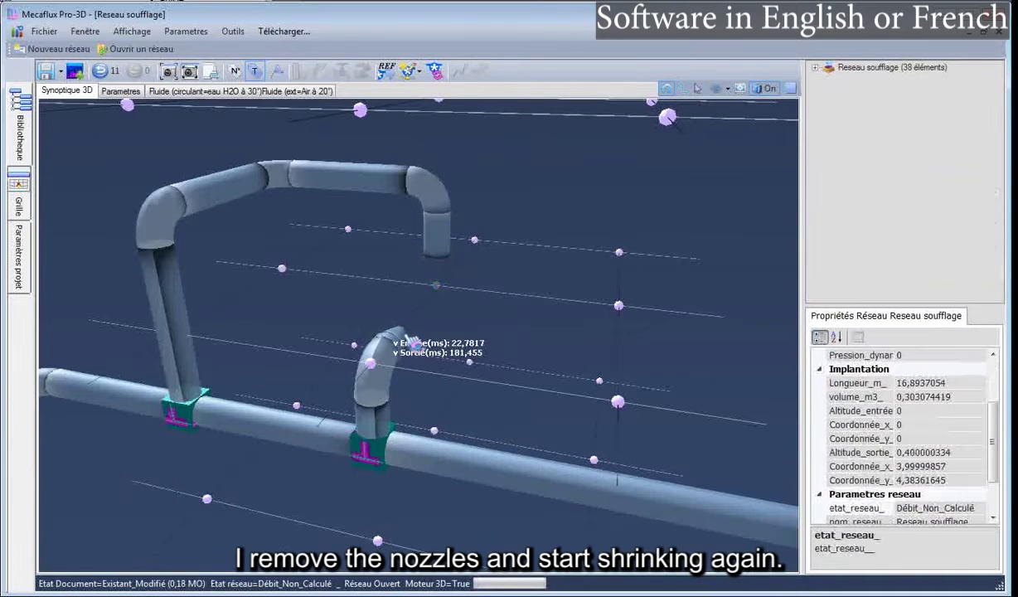
{"action": "key", "text": "Delete"}
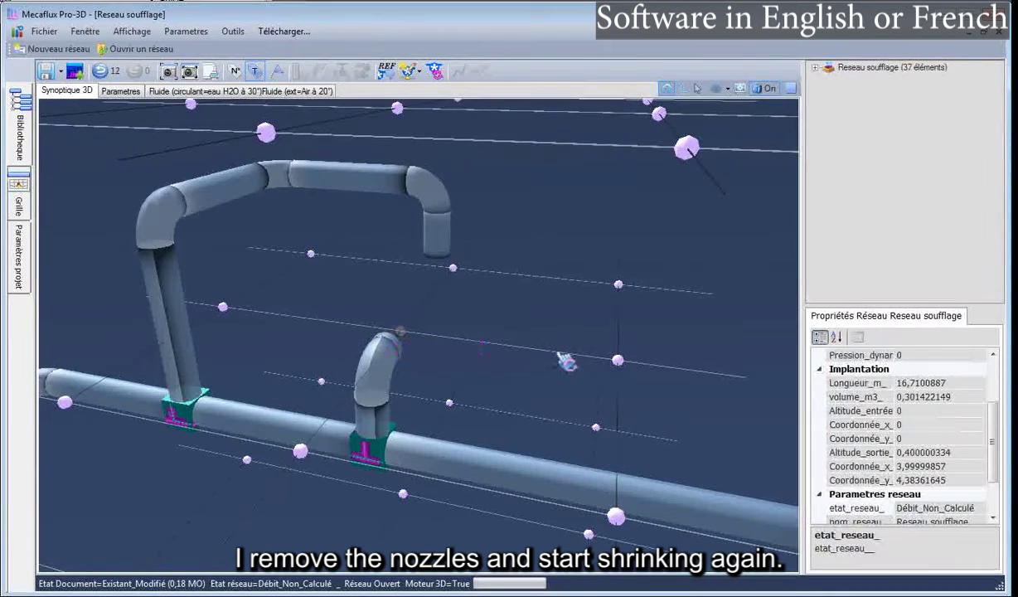
{"action": "left_click", "coordinate": [637, 257]}
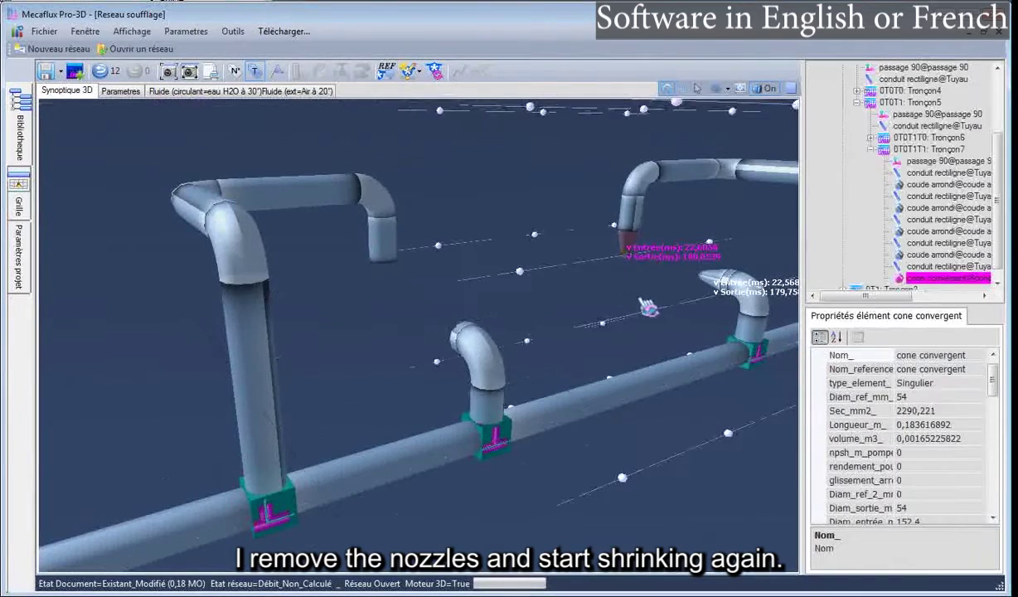
{"action": "key", "text": "Delete"}
{"action": "left_click", "coordinate": [711, 294]}
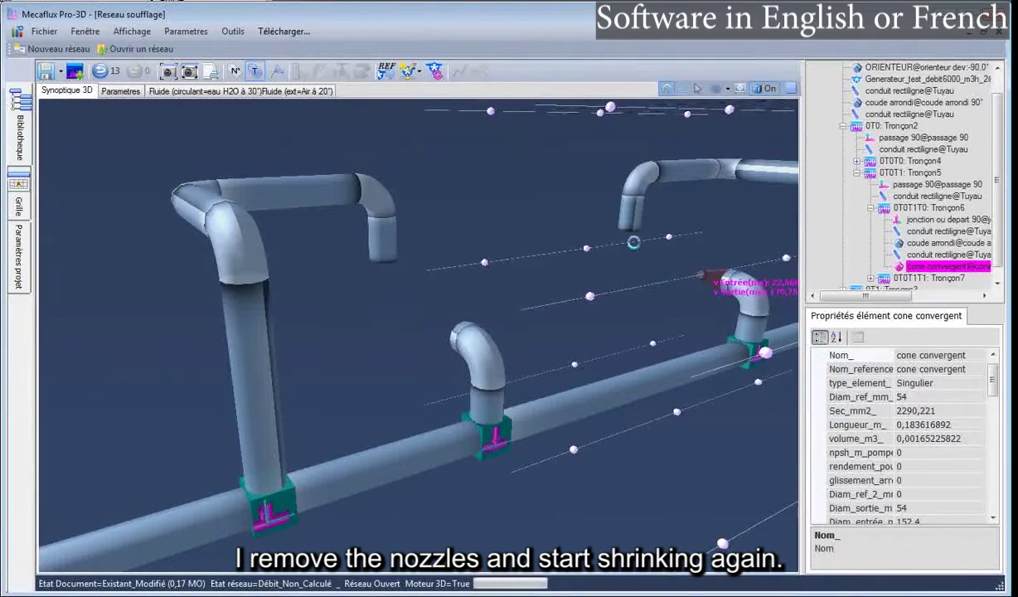
{"action": "key", "text": "Delete"}
Step: Insert a converging cone with a 60 mm outlet diameter at the end conduit of the Tronçon7 branch
{"action": "left_click", "coordinate": [641, 234]}
{"action": "right_click", "coordinate": [640, 234]}
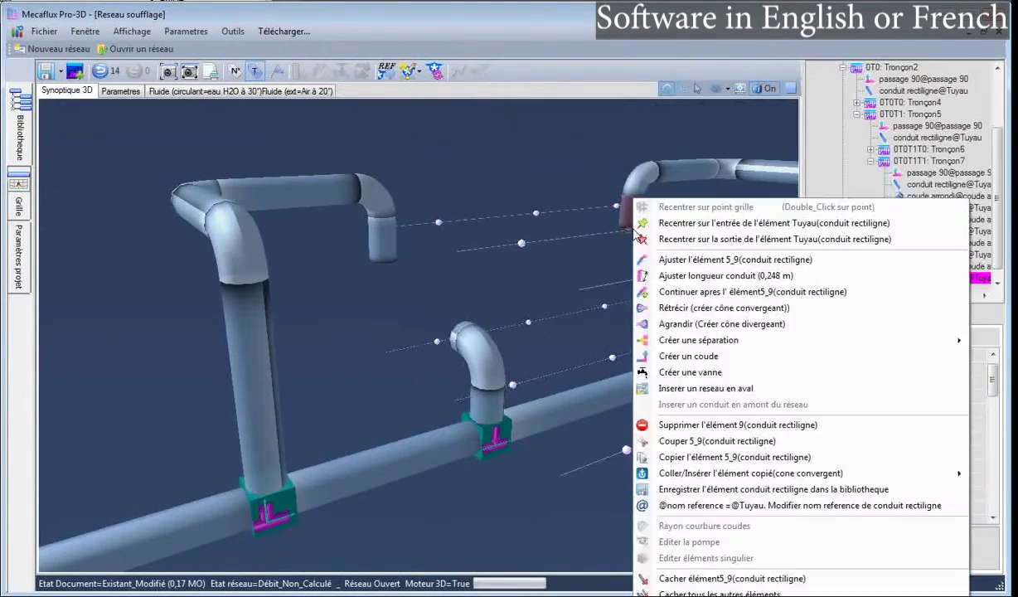
{"action": "left_click", "coordinate": [680, 309]}
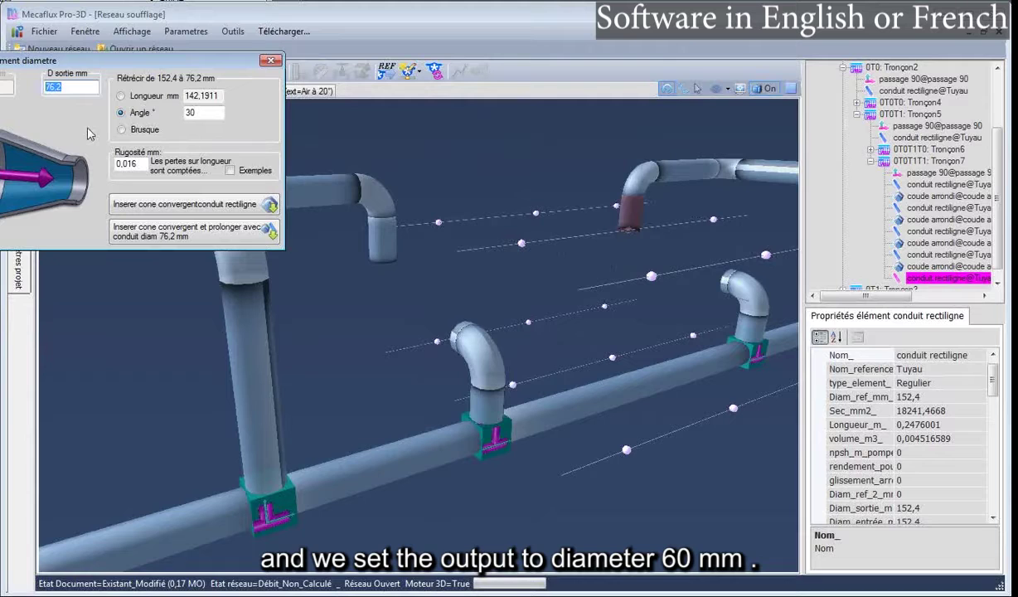
{"action": "type", "text": "60"}
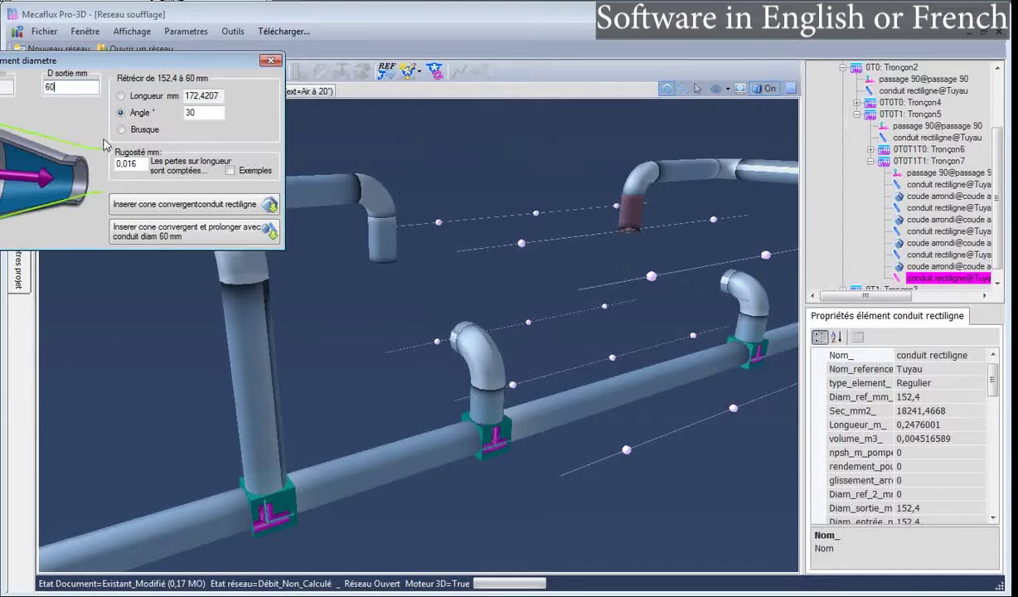
{"action": "left_click", "coordinate": [220, 208]}
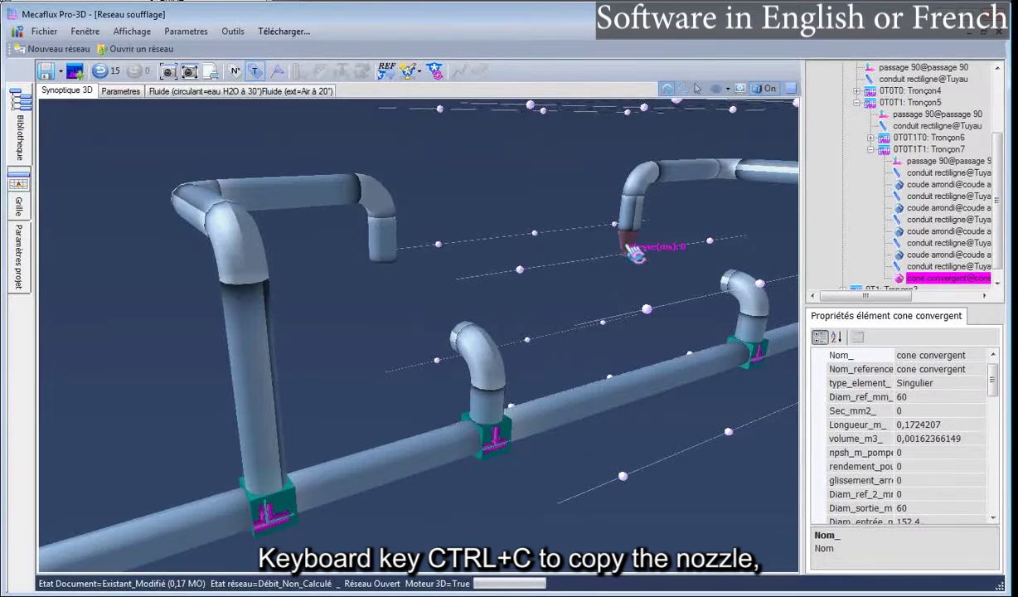
Step: Copy the 60 mm cone and paste it onto the end conduits of the Tronçon3, Tronçon4 and Tronçon6 branches
{"action": "left_click", "coordinate": [390, 253]}
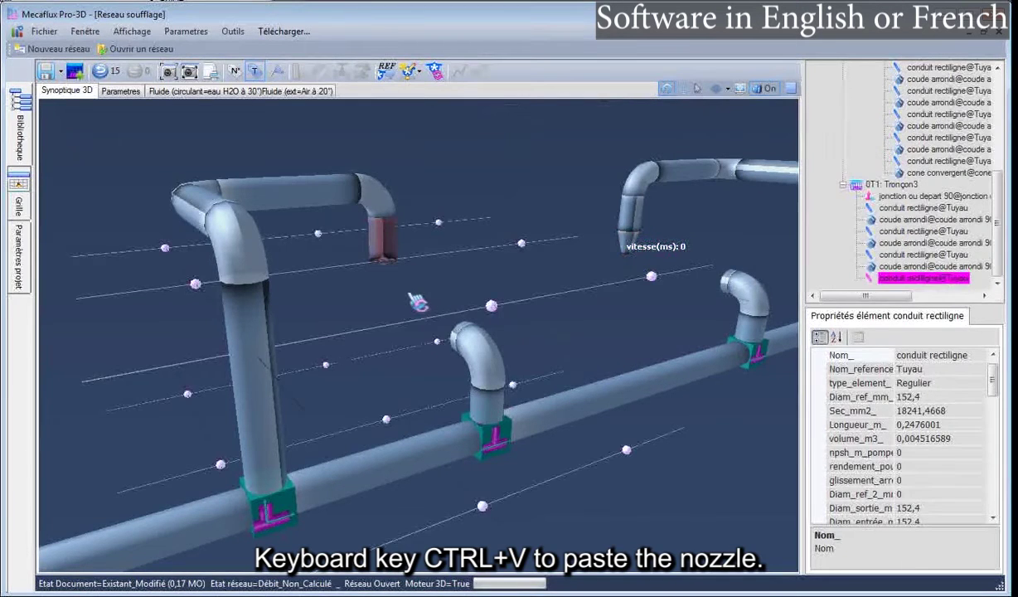
{"action": "key", "text": "ctrl+v"}
{"action": "left_click", "coordinate": [452, 326]}
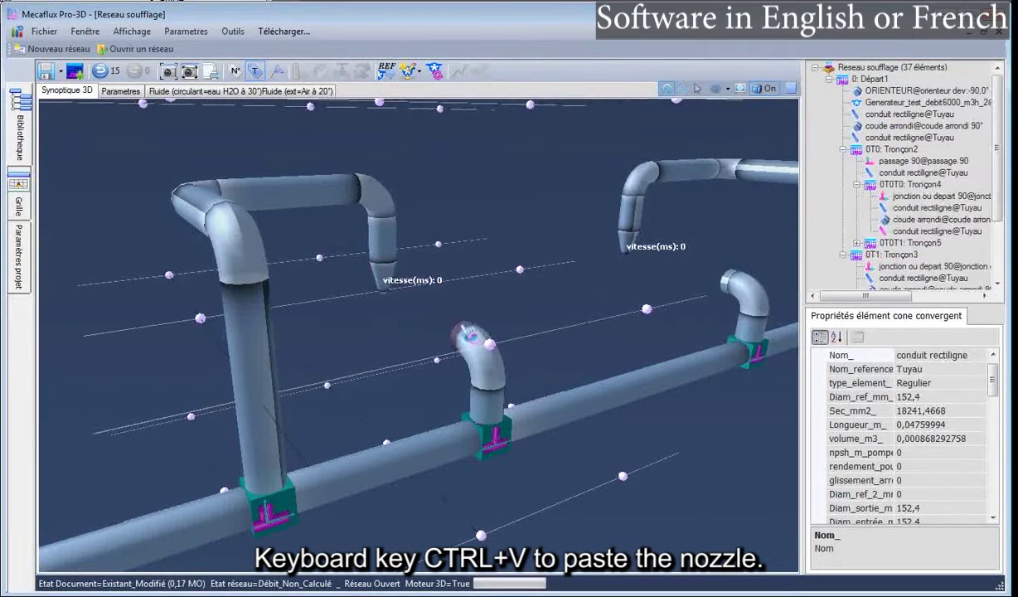
{"action": "key", "text": "ctrl+v"}
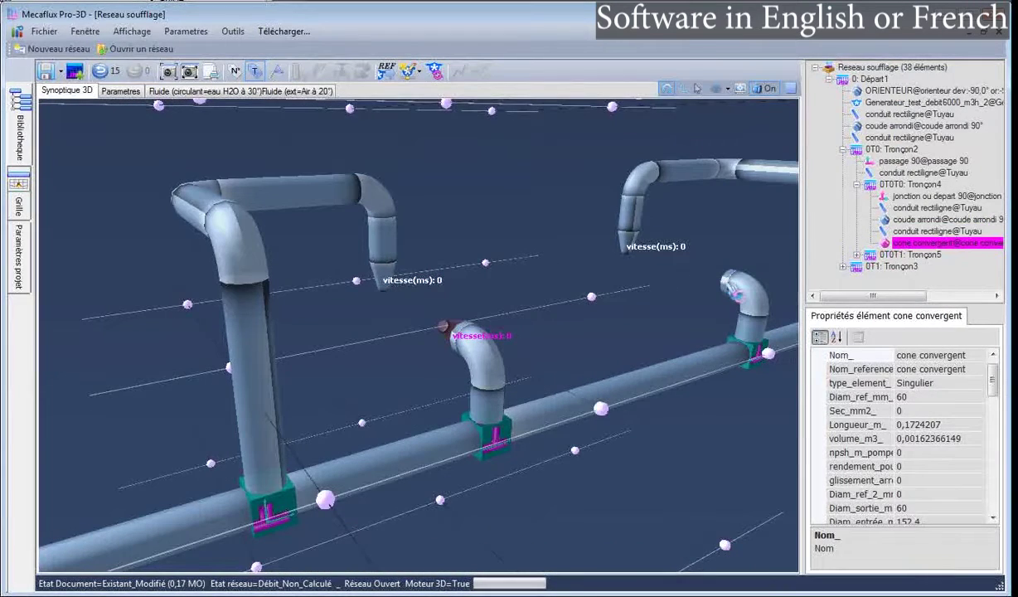
{"action": "left_click", "coordinate": [704, 278]}
{"action": "key", "text": "ctrl+v"}
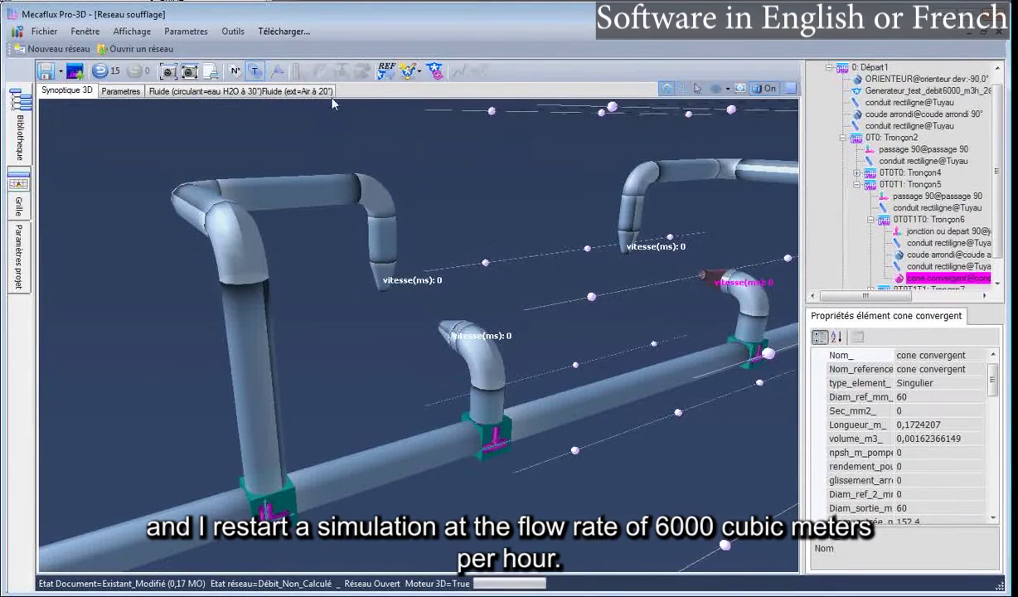
Step: Simulate the network with the 60 mm cones at a test flow rate of 6000 m3/h
{"action": "left_click", "coordinate": [408, 72]}
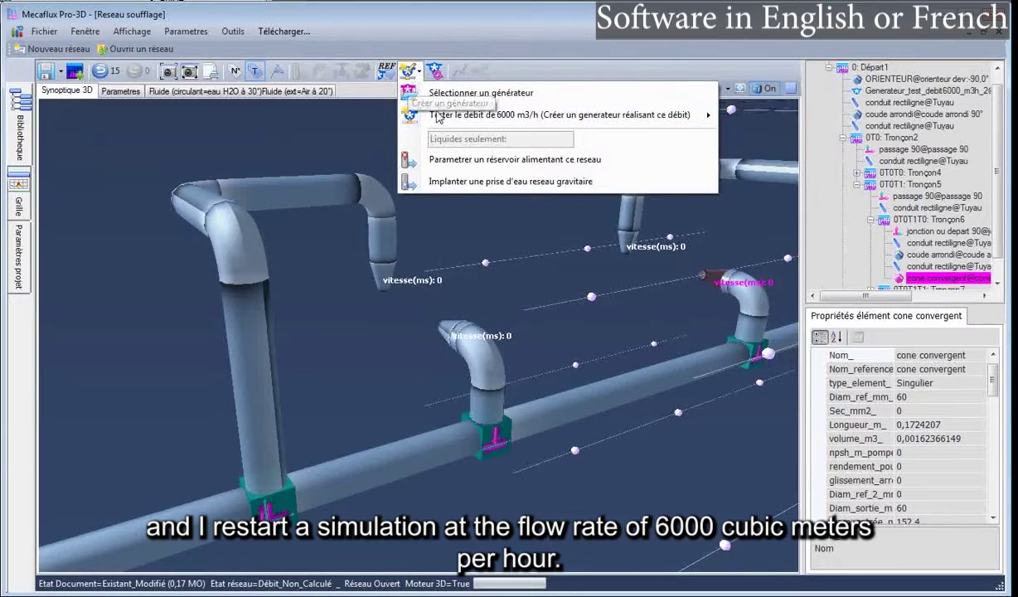
{"action": "mouse_move", "coordinate": [454, 121]}
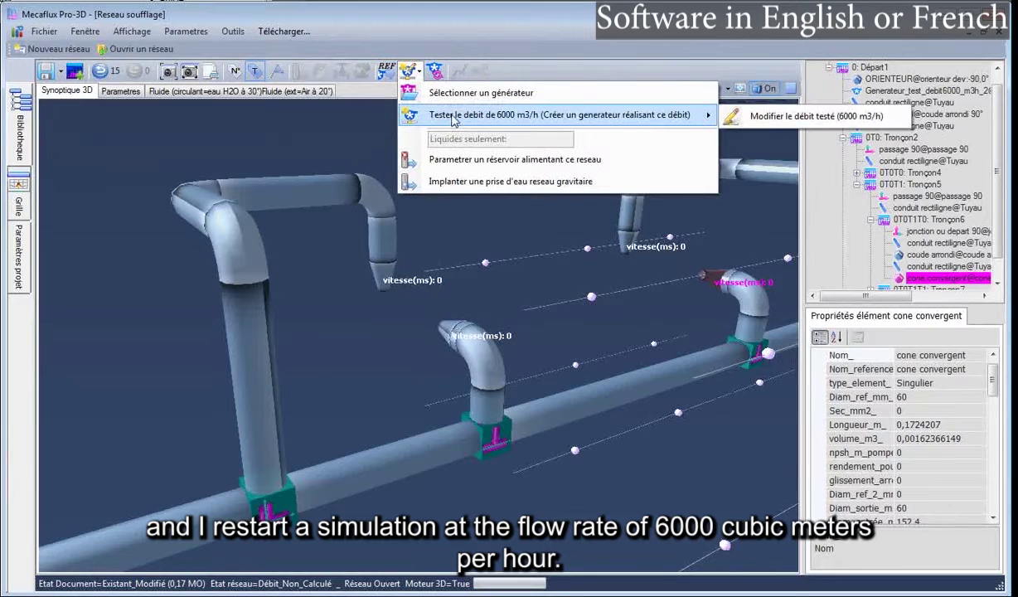
{"action": "left_click", "coordinate": [546, 121]}
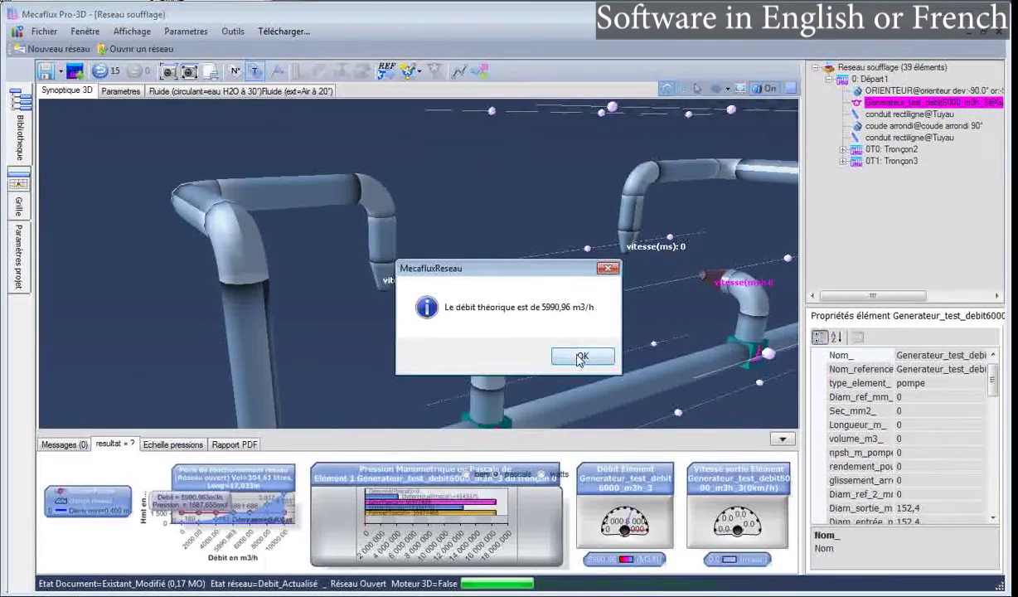
{"action": "left_click", "coordinate": [582, 357]}
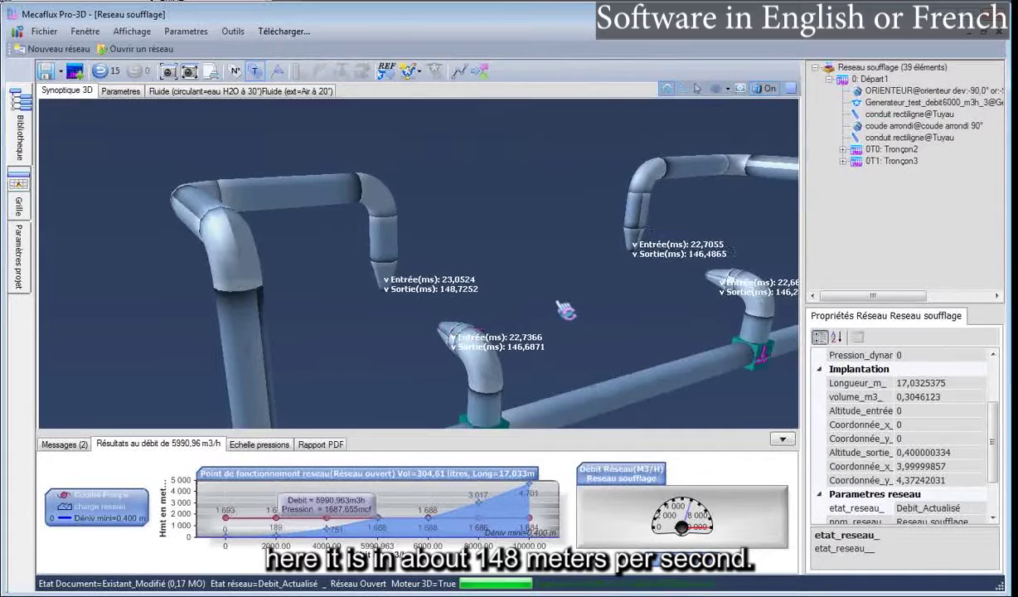
Step: Examine the outlet speeds at the four nozzles, comparing them with each other and with the target speed in the note
{"action": "scroll", "coordinate": [564, 309], "scroll_direction": "down", "scroll_amount": 3}
{"action": "key", "text": "alt+Tab"}
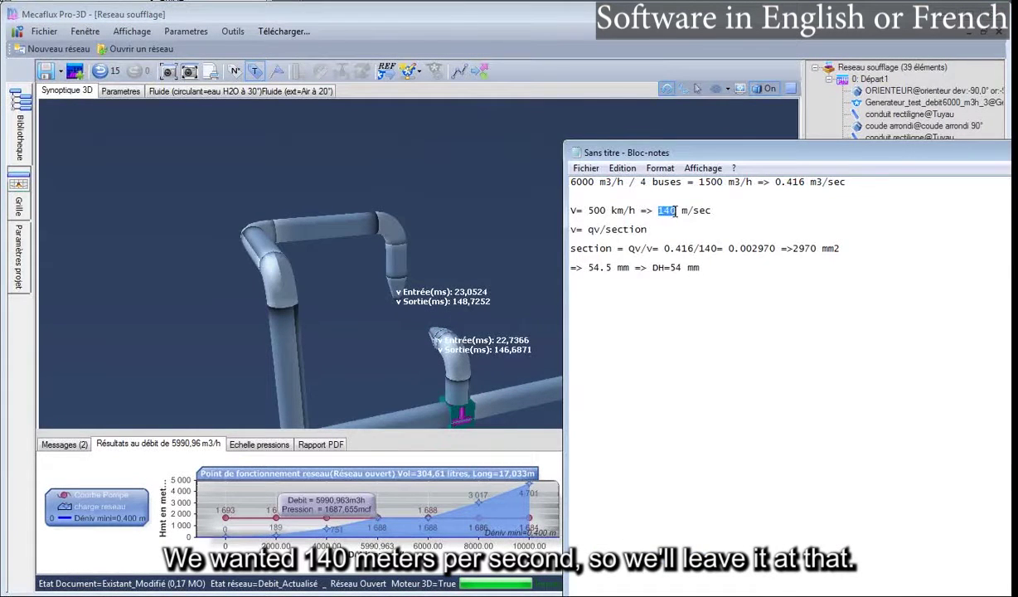
{"action": "left_click", "coordinate": [523, 235]}
{"action": "left_click_drag", "start_coordinate": [533, 277], "coordinate": [487, 287]}
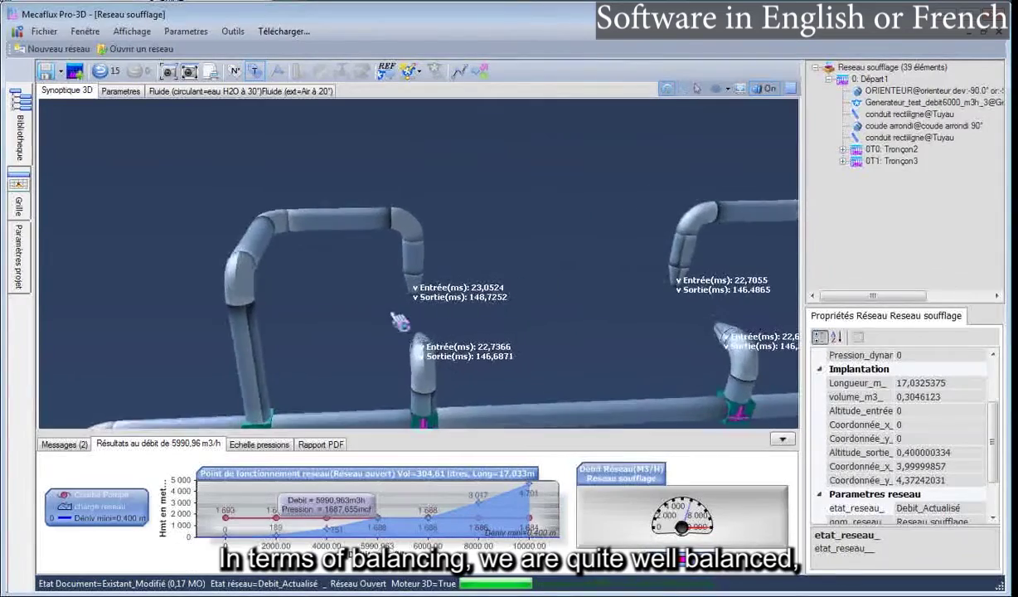
{"action": "scroll", "coordinate": [466, 325], "scroll_direction": "down", "scroll_amount": 3}
{"action": "scroll", "coordinate": [465, 321], "scroll_direction": "up", "scroll_amount": 5}
{"action": "left_click_drag", "start_coordinate": [465, 320], "coordinate": [586, 366]}
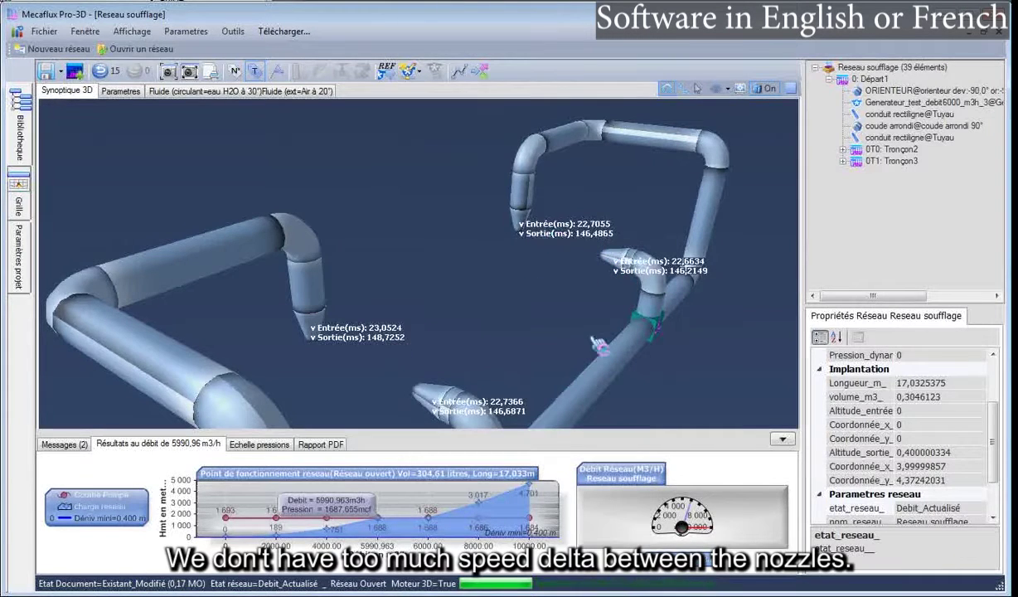
{"action": "left_click_drag", "start_coordinate": [562, 354], "coordinate": [527, 354]}
{"action": "scroll", "coordinate": [508, 354], "scroll_direction": "down", "scroll_amount": 4}
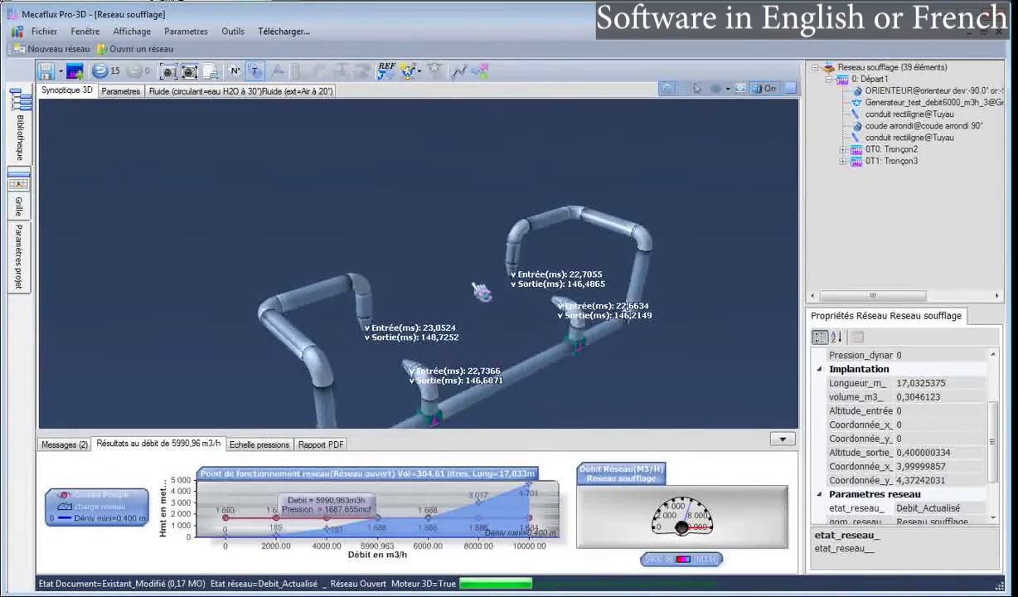
{"action": "left_click_drag", "start_coordinate": [479, 293], "coordinate": [446, 258]}
{"action": "scroll", "coordinate": [411, 328], "scroll_direction": "down", "scroll_amount": 5}
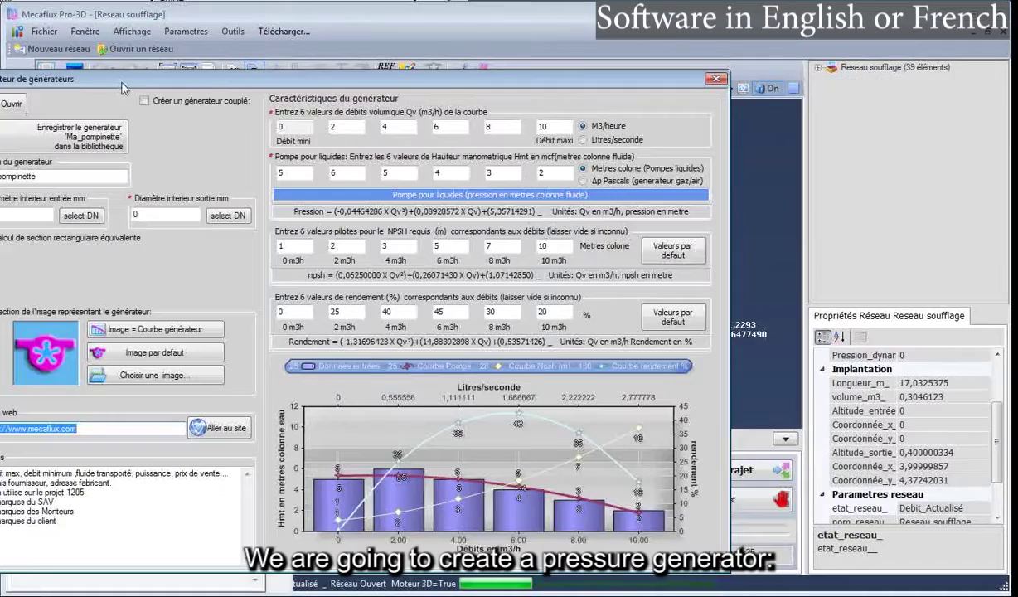
Step: Open the generator editor from the library and set its pressure unit to Δp Pascals for gas/air generators
{"action": "left_click_drag", "start_coordinate": [137, 54], "coordinate": [222, 87]}
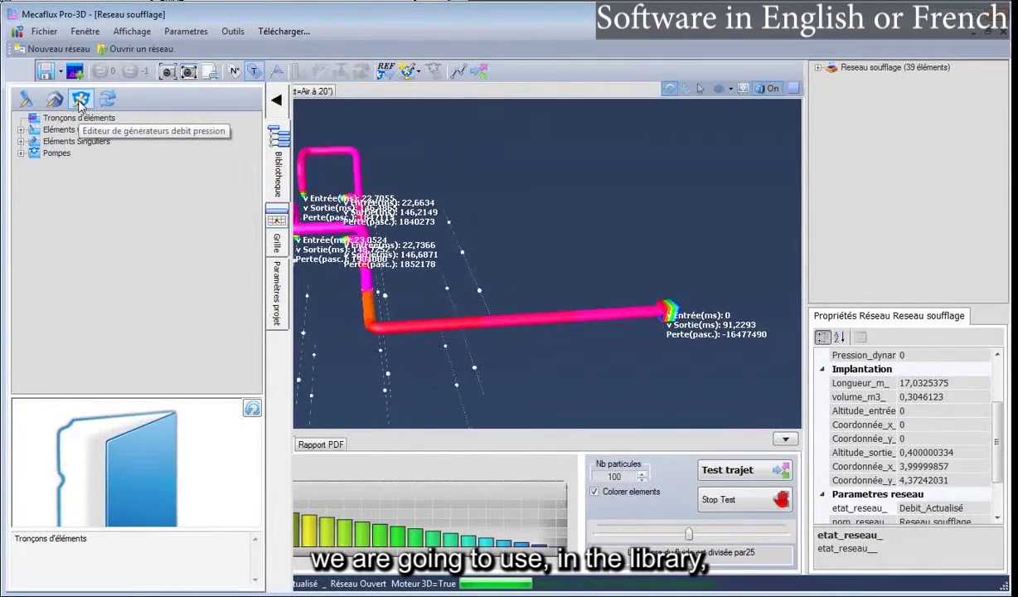
{"action": "left_click", "coordinate": [80, 100]}
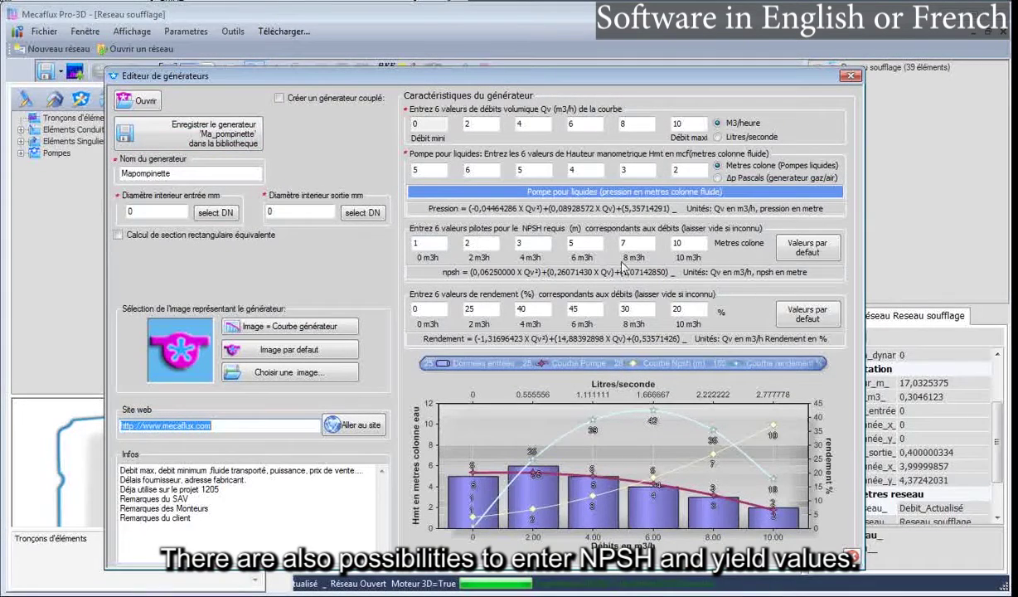
{"action": "left_click", "coordinate": [718, 178]}
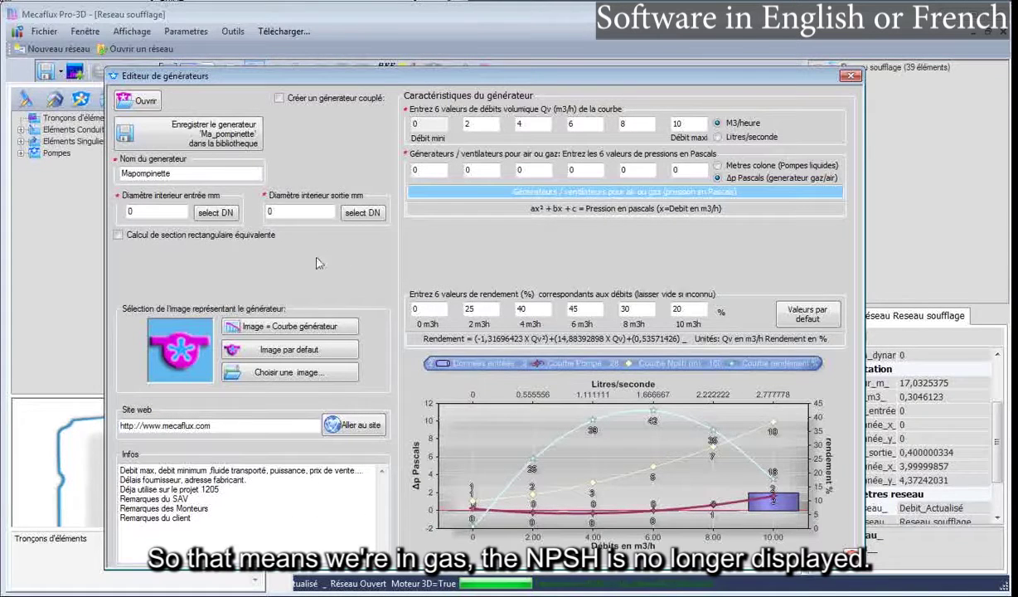
Step: Bring up the FC 1121 N centrifugal fan's technical sheet and arrange it beside the generator editor so both are readable
{"action": "left_click_drag", "start_coordinate": [268, 85], "coordinate": [296, 97]}
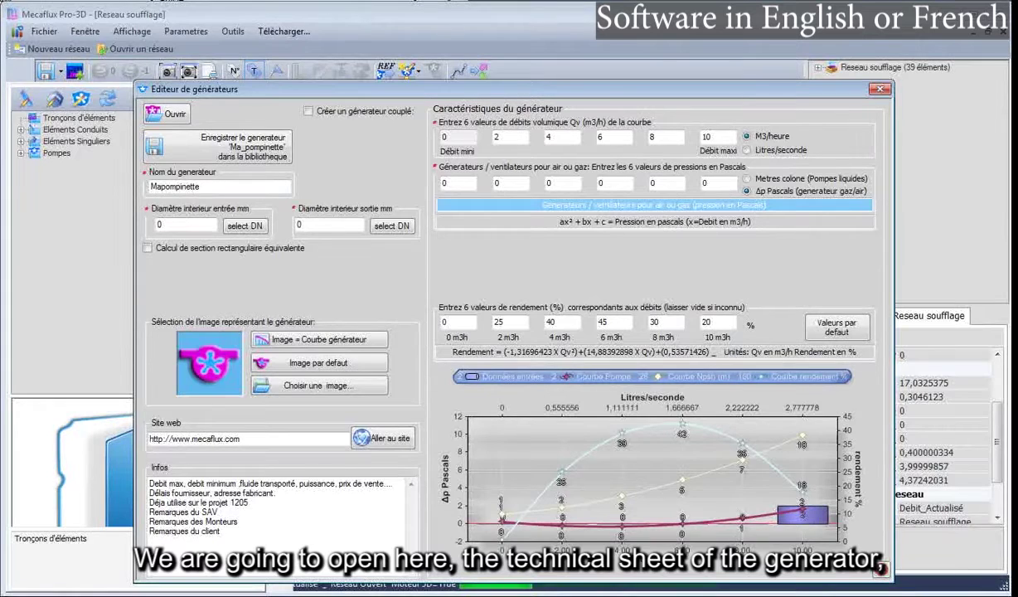
{"action": "key", "text": "alt+Tab"}
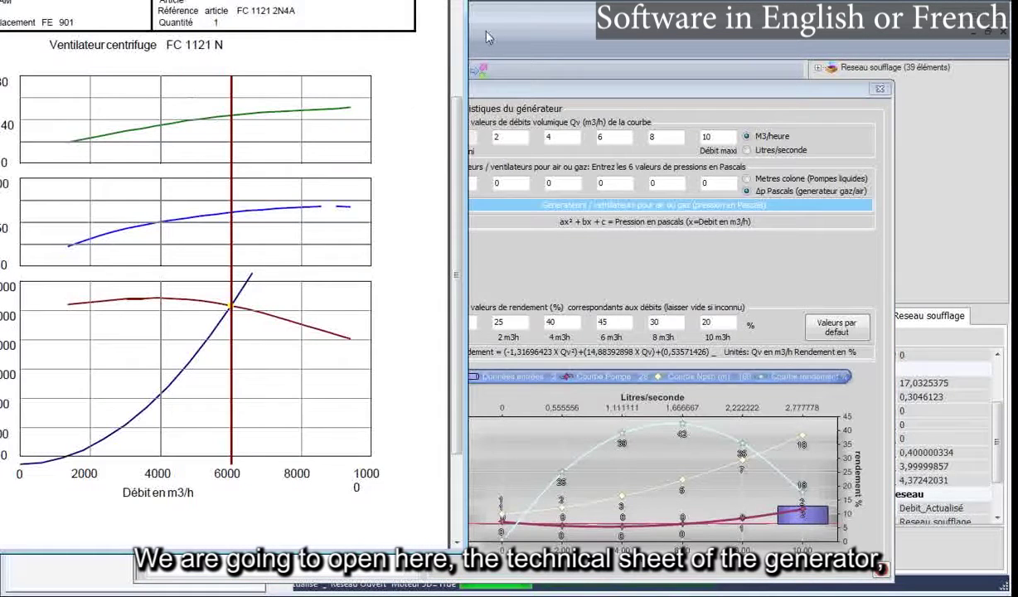
{"action": "left_click_drag", "start_coordinate": [439, 0], "coordinate": [446, 20]}
{"action": "left_click_drag", "start_coordinate": [519, 20], "coordinate": [772, 290]}
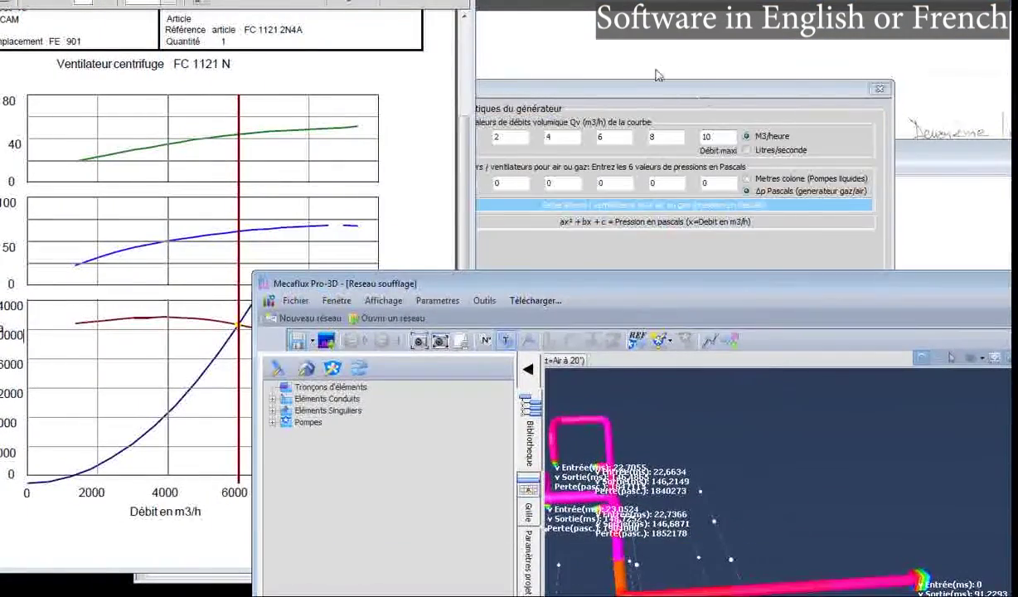
{"action": "left_click", "coordinate": [644, 93]}
{"action": "left_click_drag", "start_coordinate": [557, 90], "coordinate": [148, 64]}
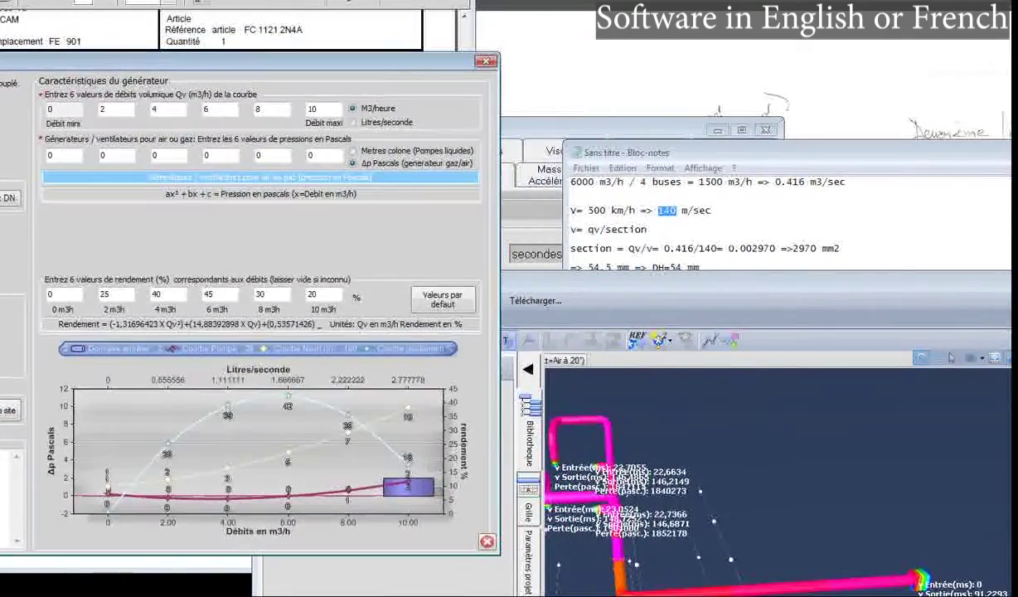
{"action": "left_click_drag", "start_coordinate": [166, 1], "coordinate": [793, 6]}
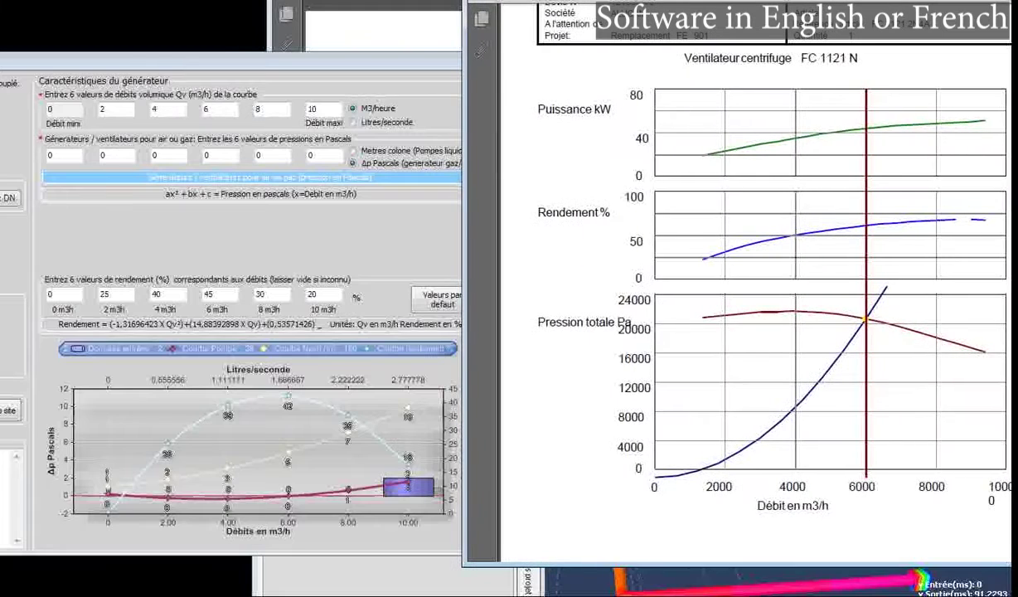
Step: Set the generator's pressure at zero flow to 20000 Pa, using the total pressure curve on the fan sheet
{"action": "left_click", "coordinate": [63, 123]}
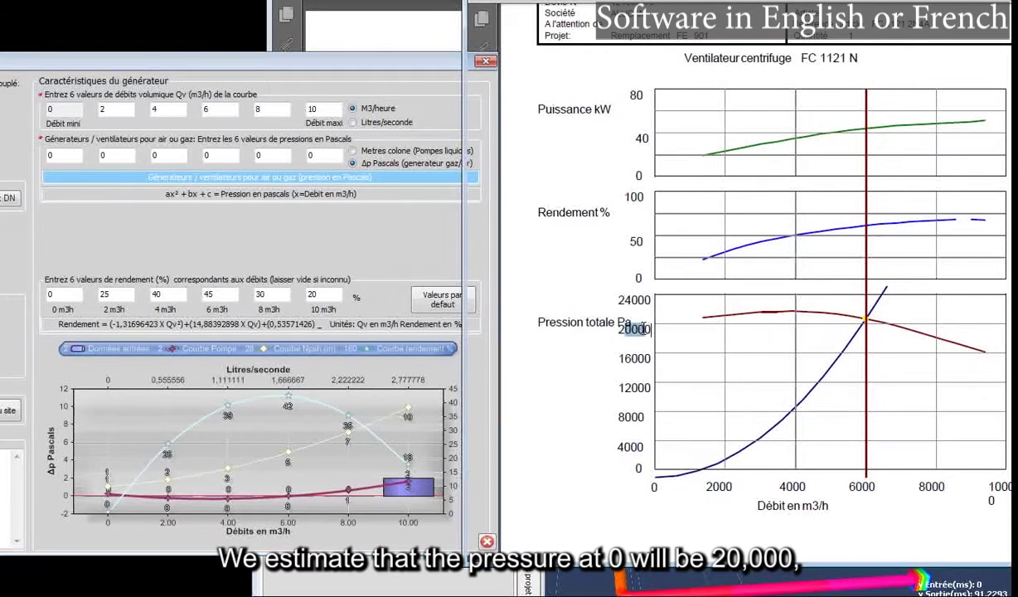
{"action": "double_click", "coordinate": [648, 331]}
{"action": "left_click", "coordinate": [70, 151]}
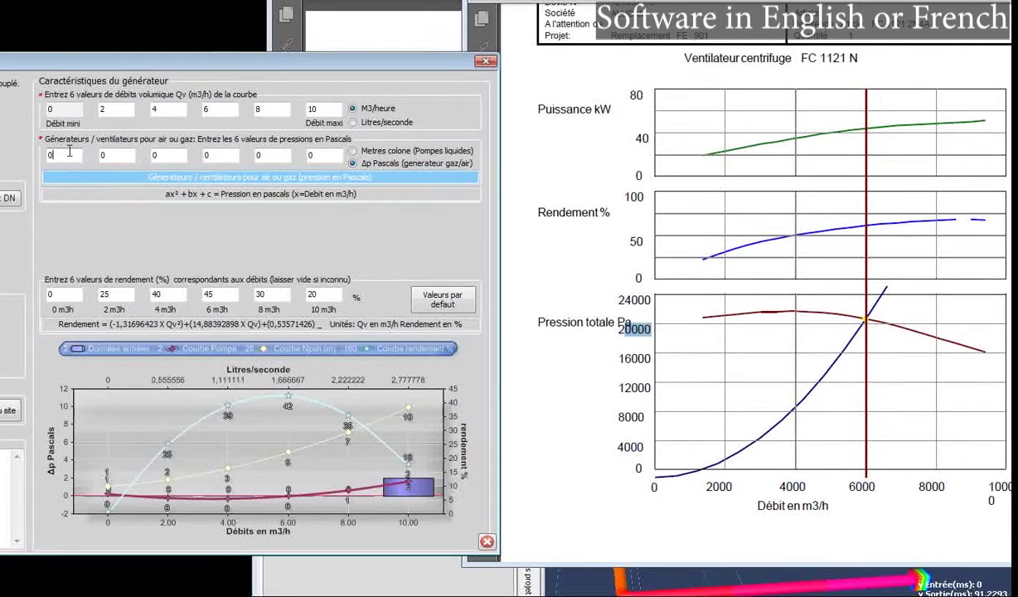
{"action": "type", "text": "20000"}
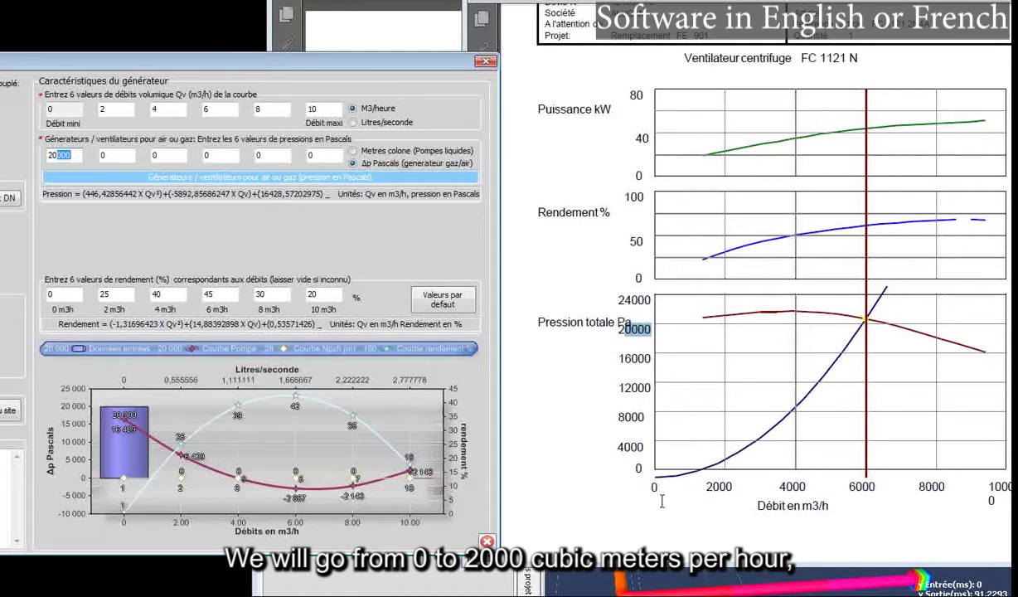
Step: Set the remaining five flow values of the generator curve to 2000, 4000, 6000, 8000 and 10000 m3/h
{"action": "left_click", "coordinate": [112, 109]}
{"action": "type", "text": "000"}
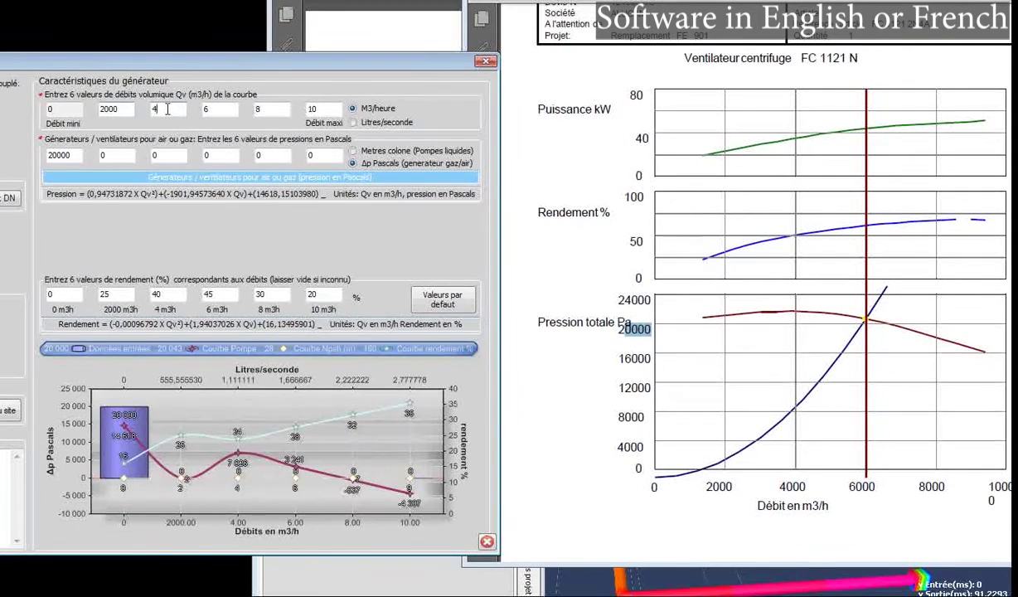
{"action": "type", "text": "000"}
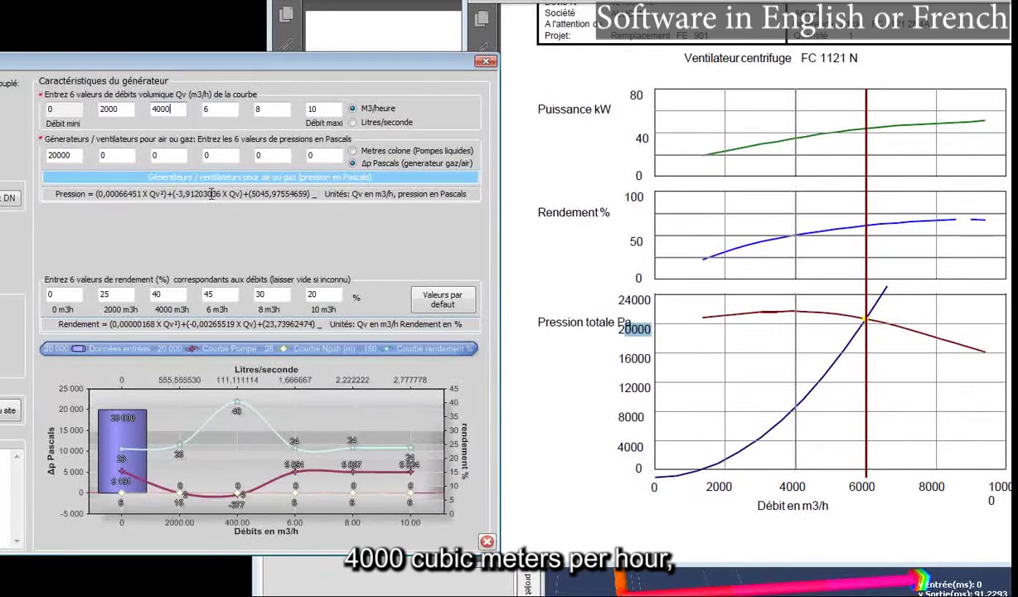
{"action": "left_click", "coordinate": [219, 109]}
{"action": "type", "text": "000"}
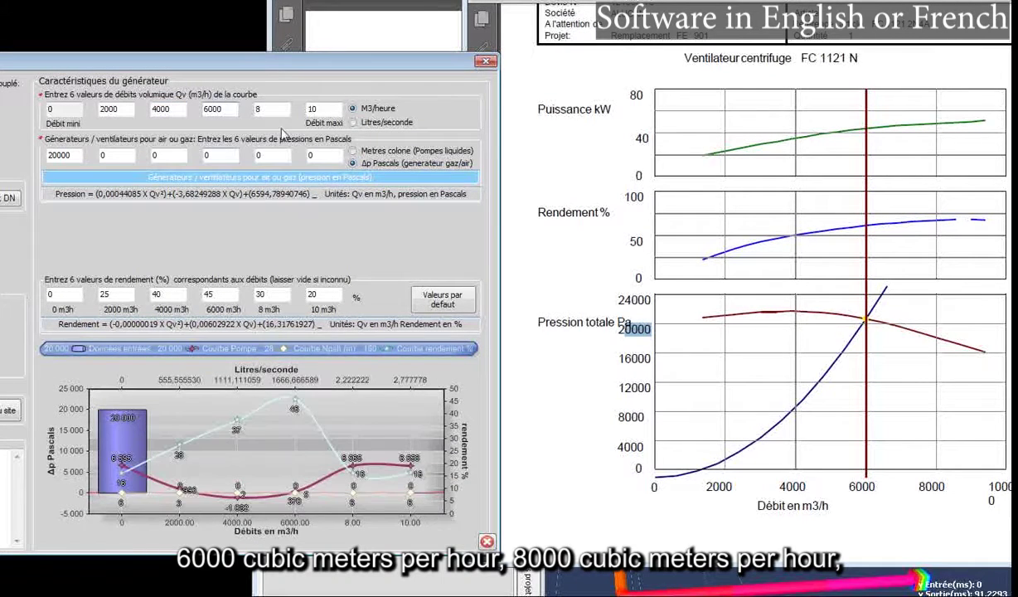
{"action": "left_click", "coordinate": [273, 110]}
{"action": "type", "text": "00"}
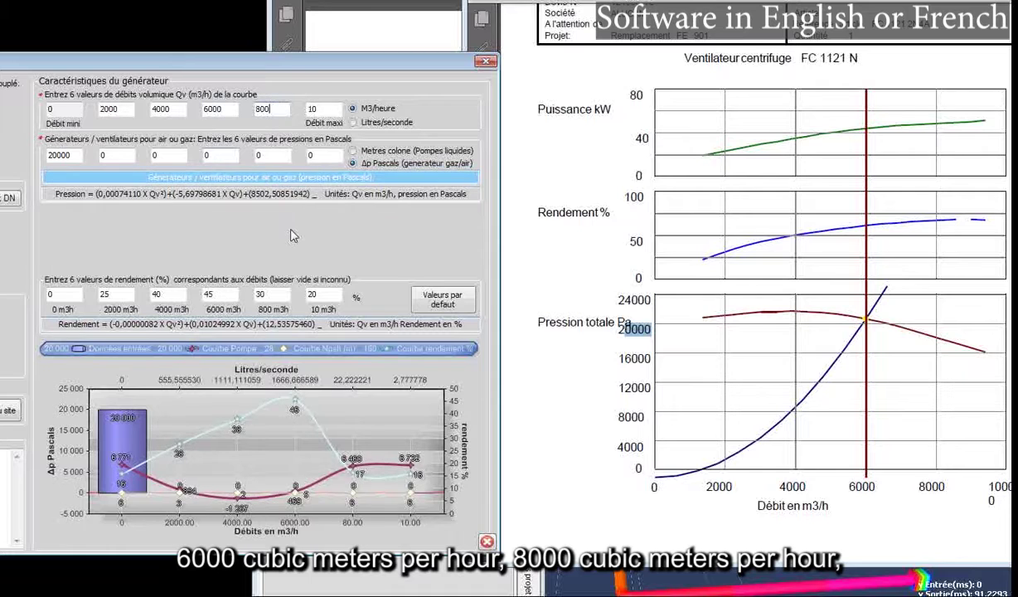
{"action": "type", "text": "0"}
{"action": "left_click", "coordinate": [321, 110]}
{"action": "type", "text": "0"}
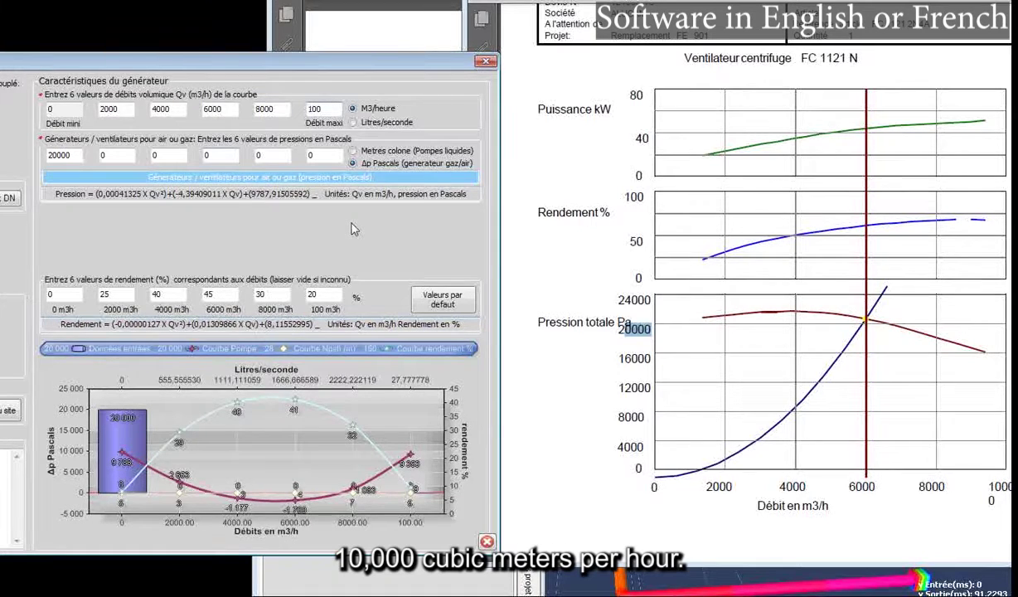
{"action": "type", "text": "000"}
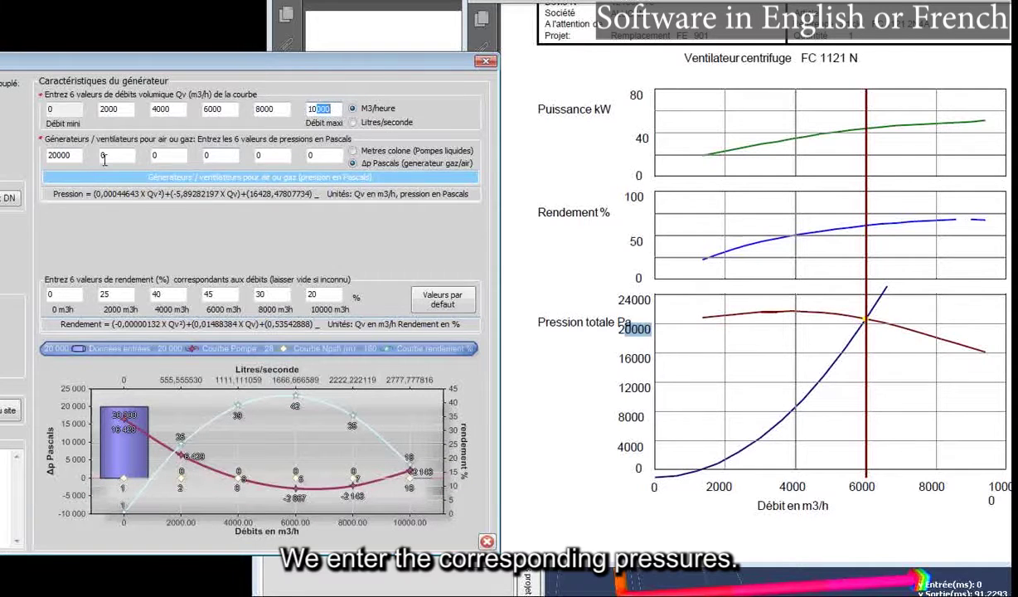
Step: Check the zero-flow pressure against the fan sheet and set the generator's pressure at 2000 m3/h to 21000 Pa
{"action": "left_click", "coordinate": [104, 157]}
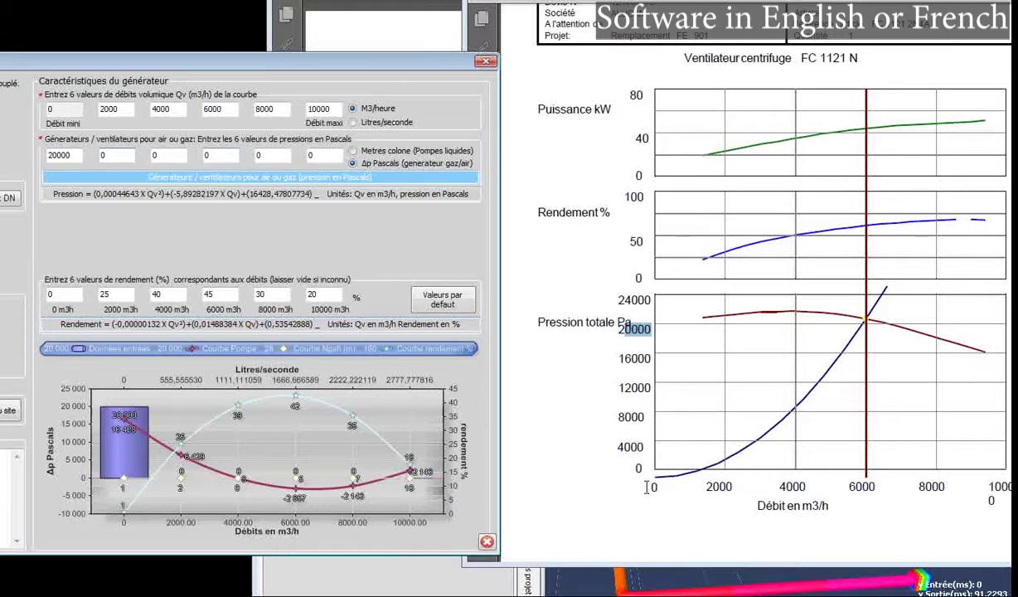
{"action": "left_click", "coordinate": [646, 486]}
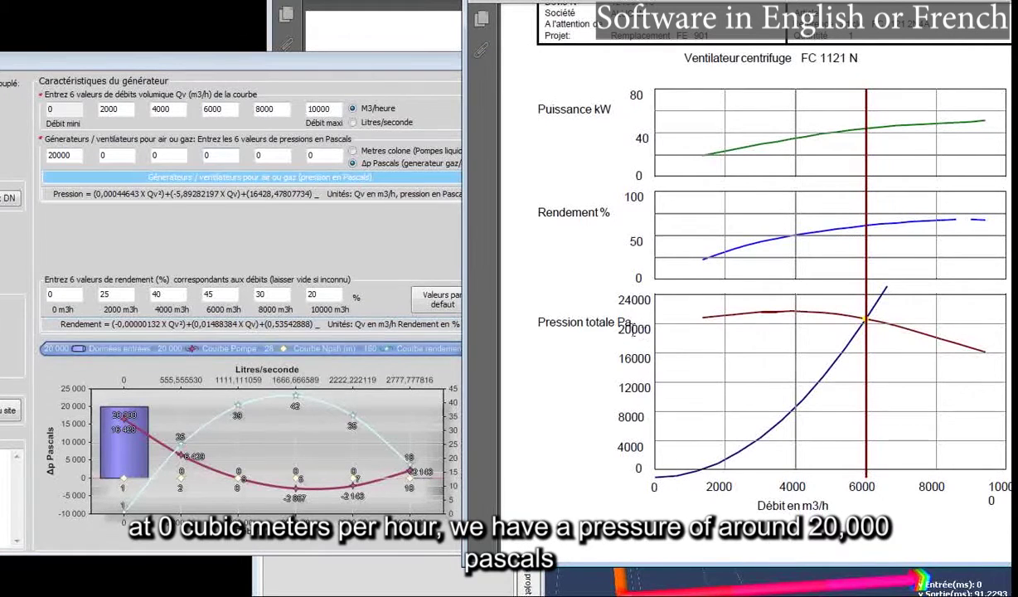
{"action": "double_click", "coordinate": [634, 329]}
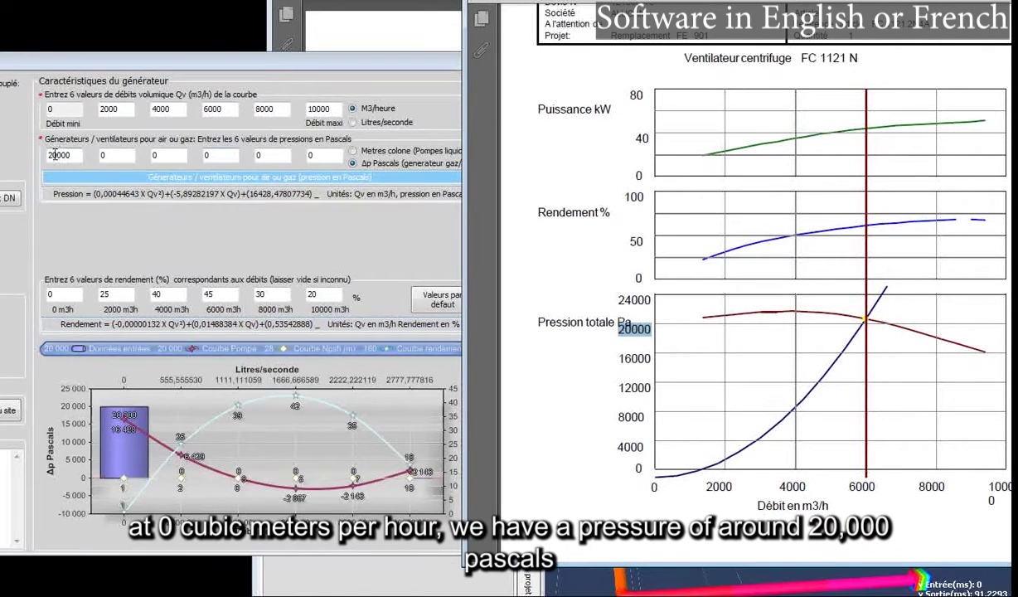
{"action": "left_click_drag", "start_coordinate": [56, 155], "coordinate": [73, 152]}
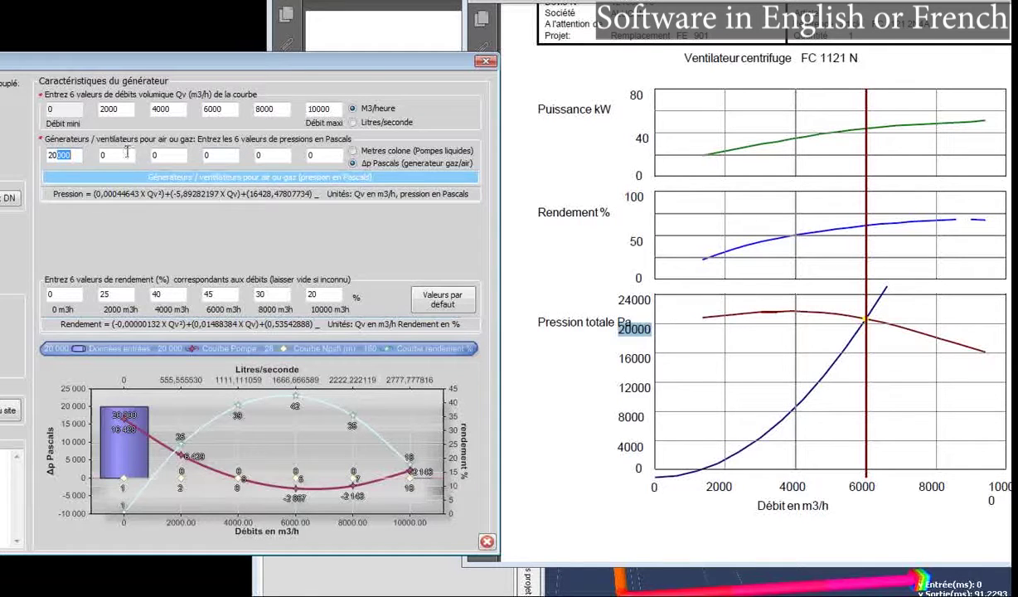
{"action": "left_click_drag", "start_coordinate": [123, 154], "coordinate": [89, 141]}
{"action": "type", "text": "2"}
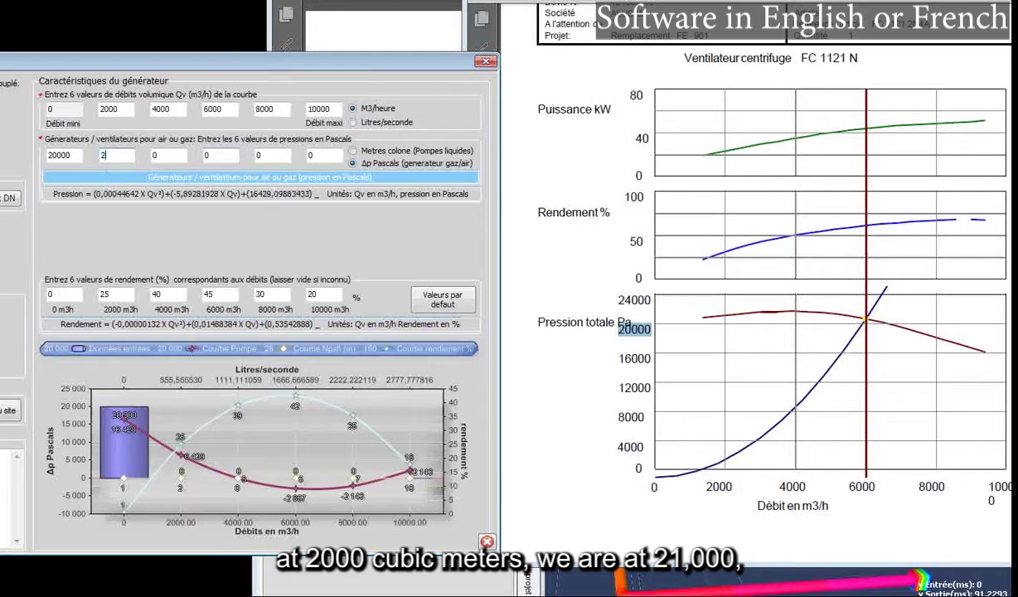
{"action": "type", "text": "1000"}
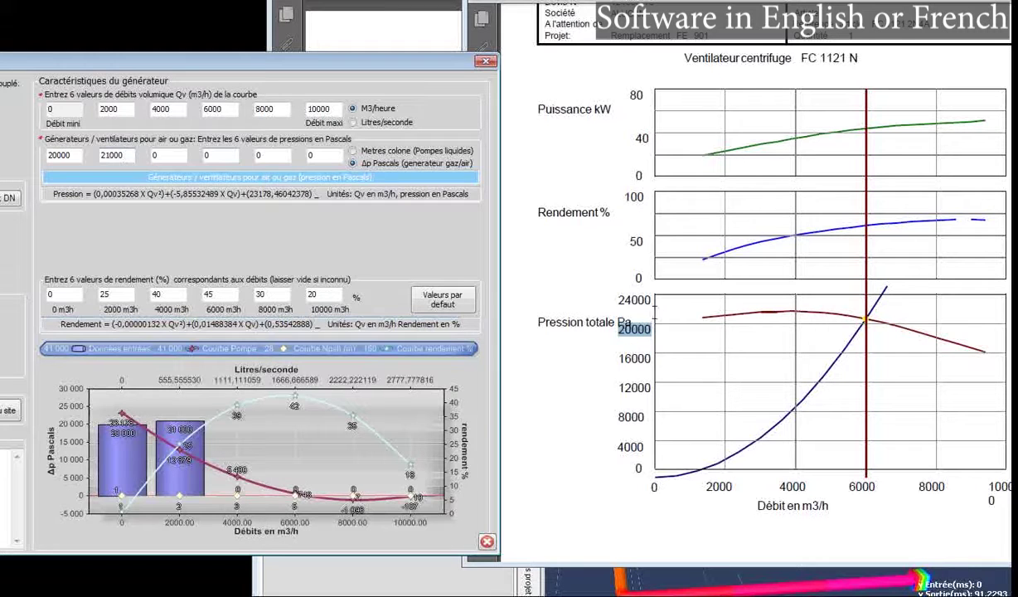
Step: Set the generator's pressure at 4000 m3/h to 22000 Pa
{"action": "double_click", "coordinate": [168, 154]}
{"action": "type", "text": "22"}
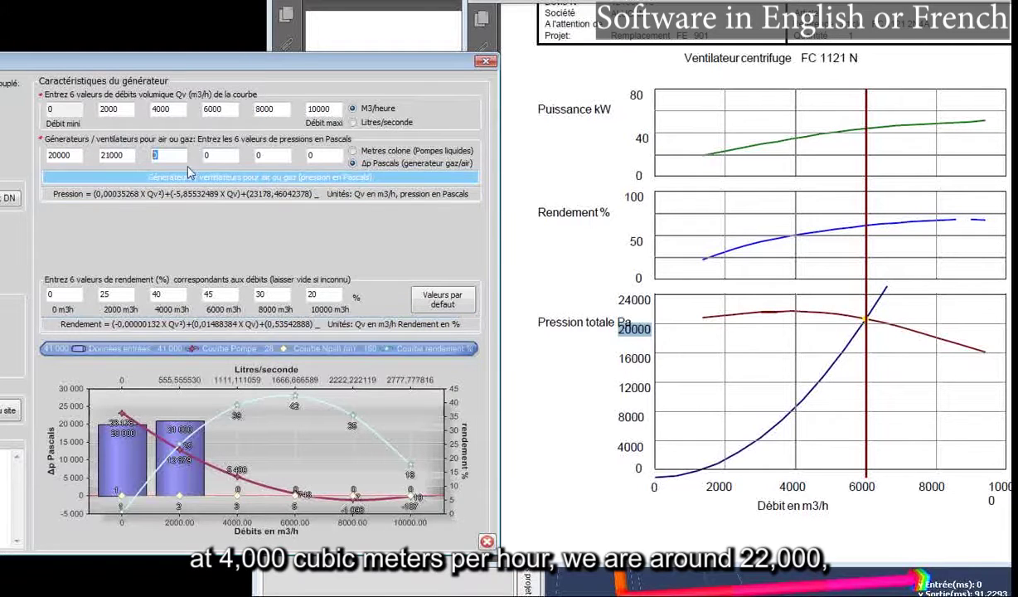
{"action": "type", "text": "000"}
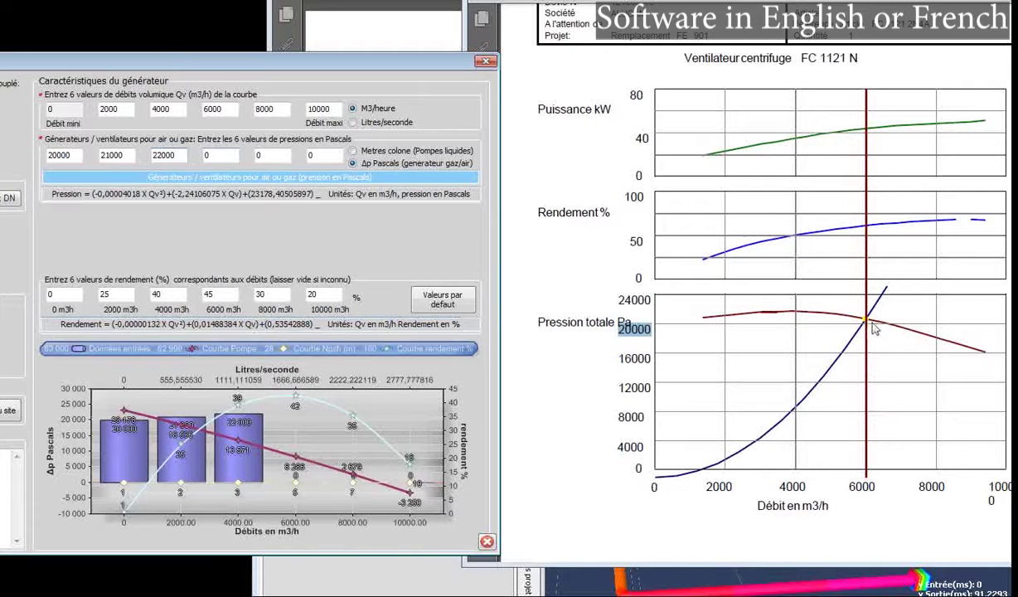
{"action": "key", "text": "Tab"}
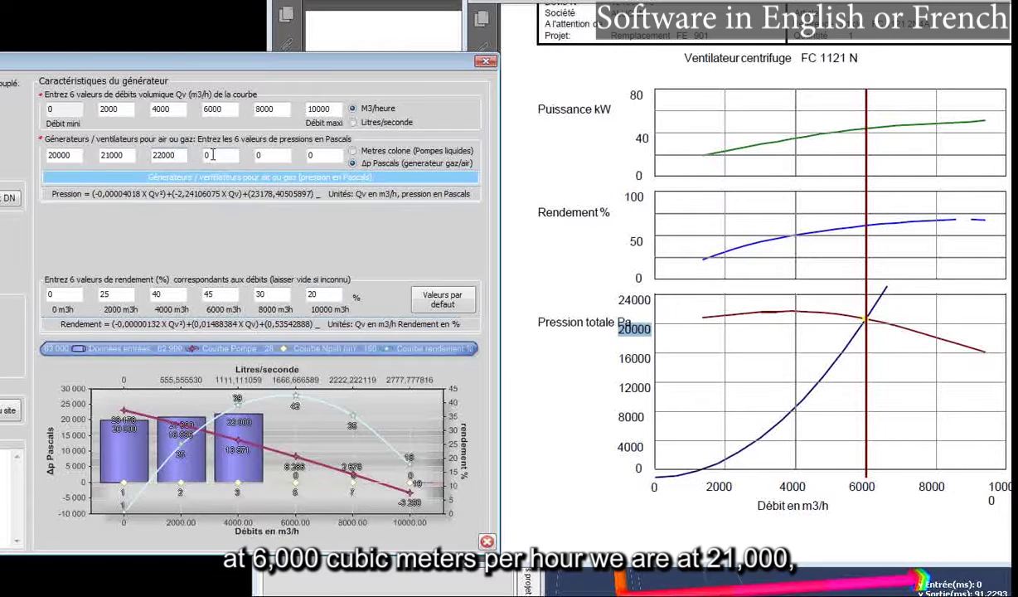
Step: Set the generator's pressures at 6000, 8000 and 10000 m3/h to 21000, 19000 and 15000 Pa
{"action": "type", "text": "21000"}
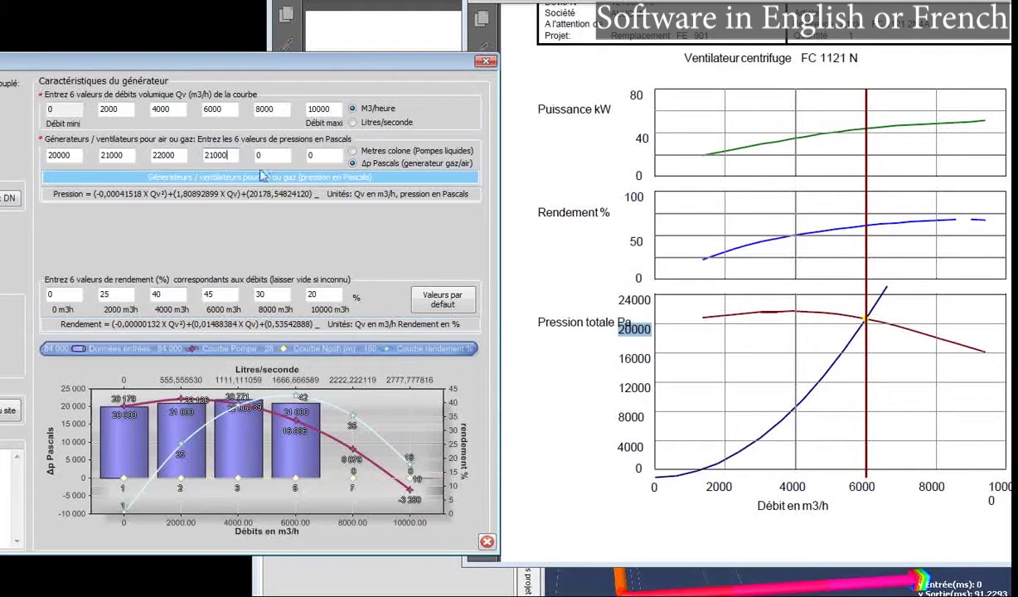
{"action": "left_click", "coordinate": [258, 157]}
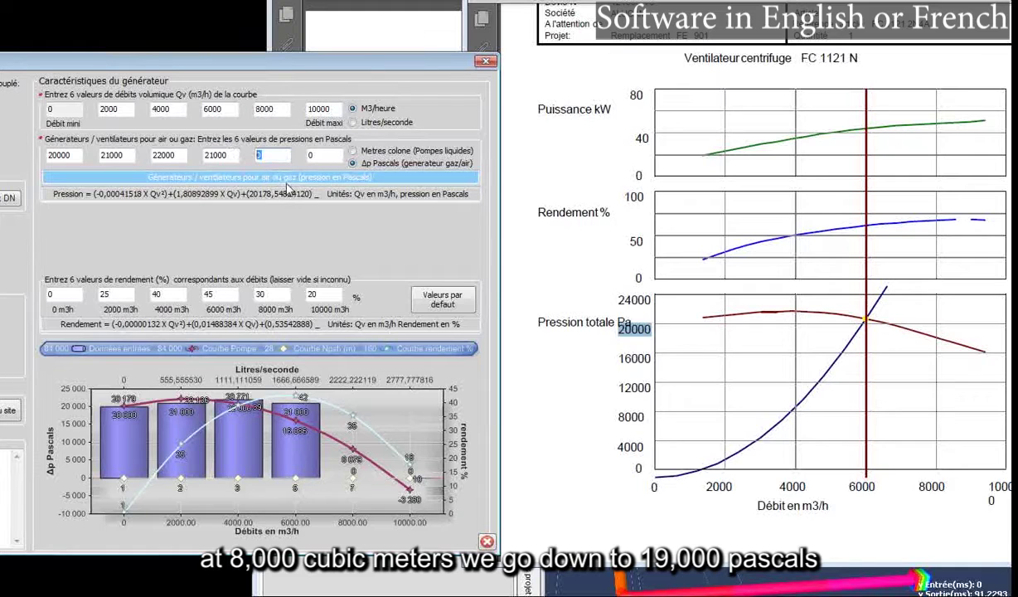
{"action": "type", "text": "1900"}
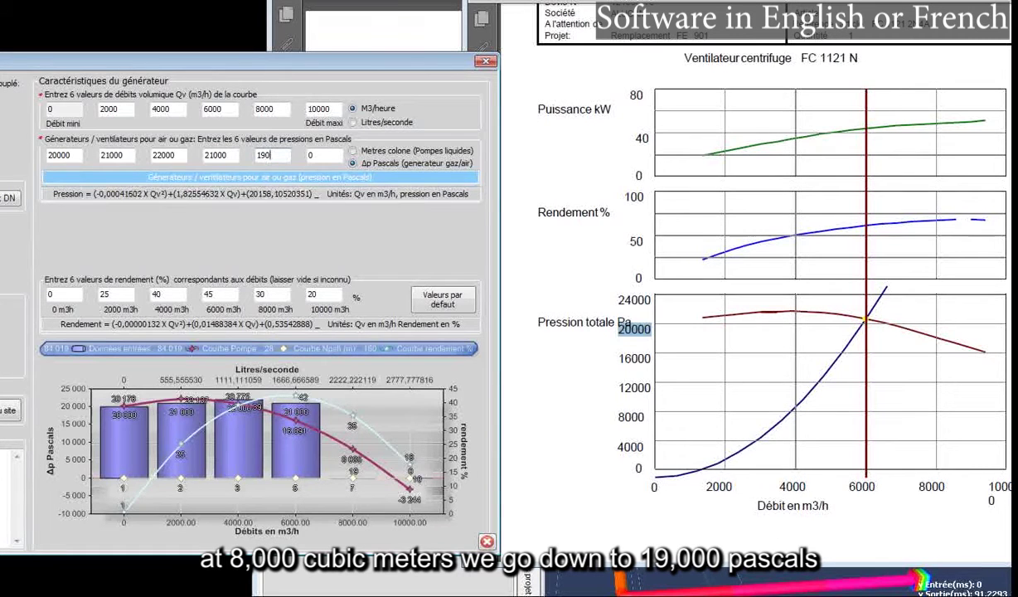
{"action": "type", "text": "0"}
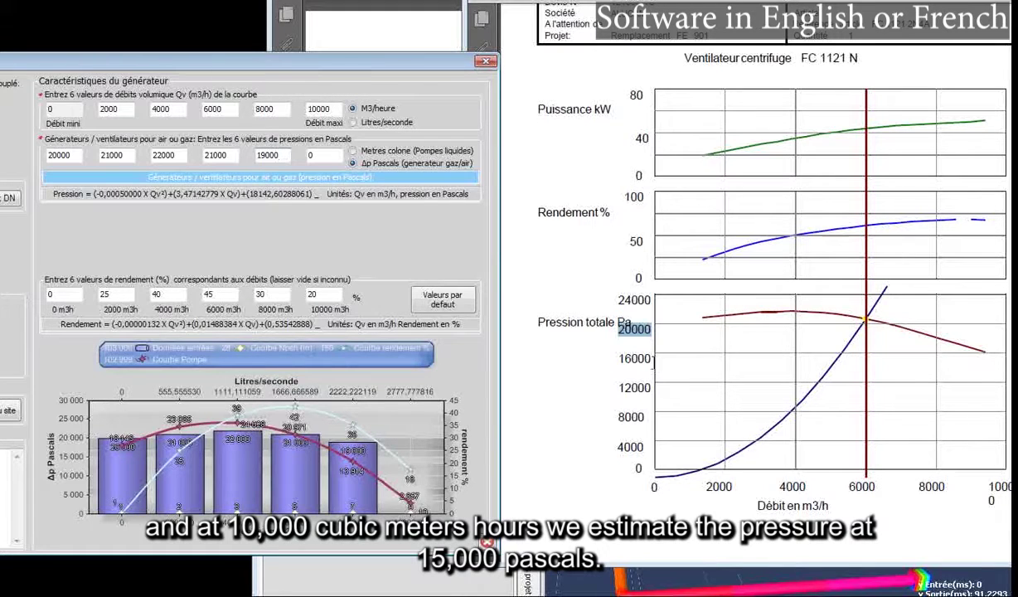
{"action": "key", "text": "Tab"}
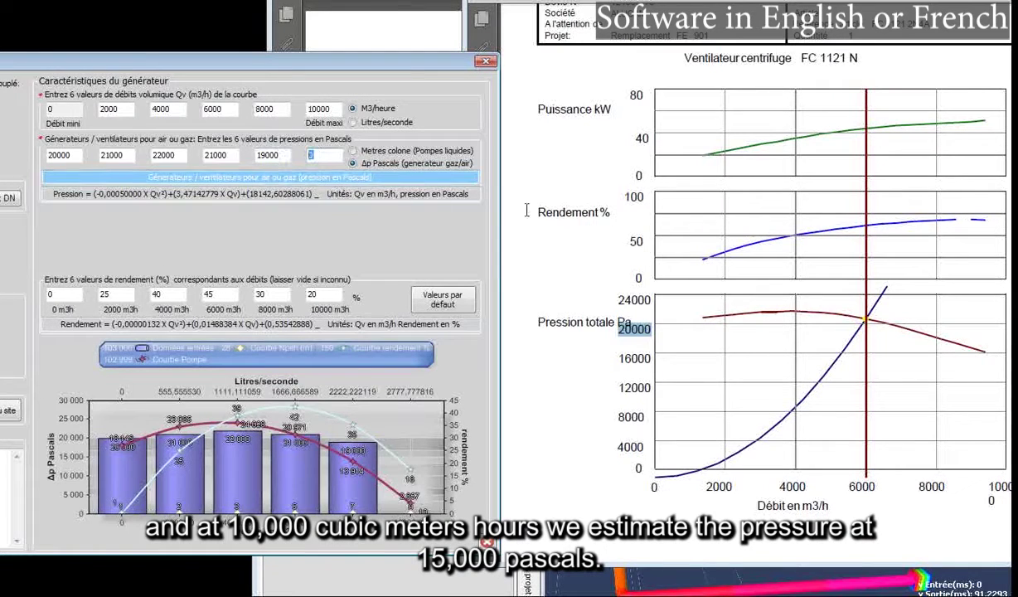
{"action": "type", "text": "150"}
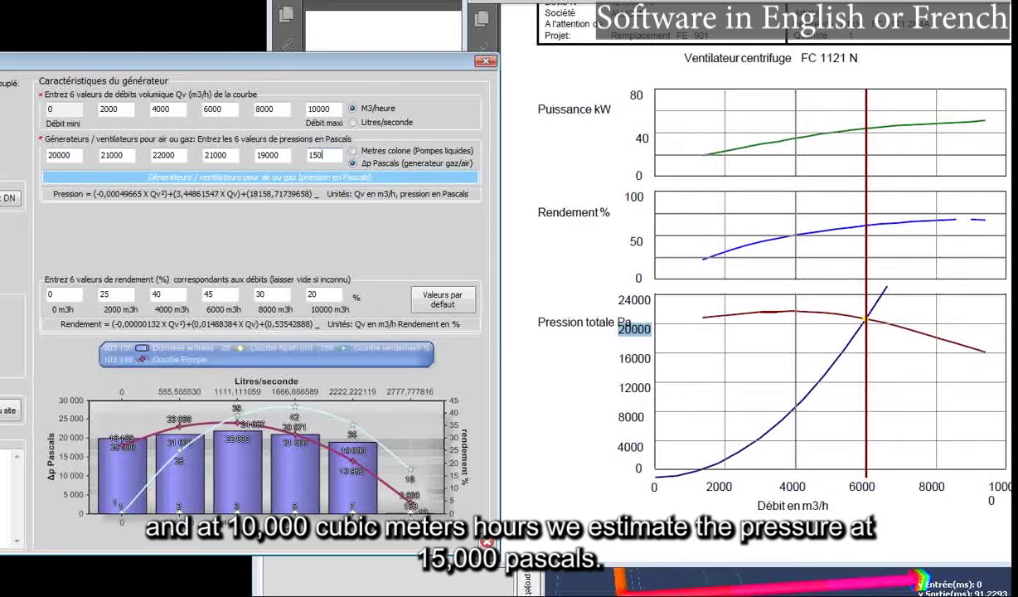
{"action": "type", "text": "00"}
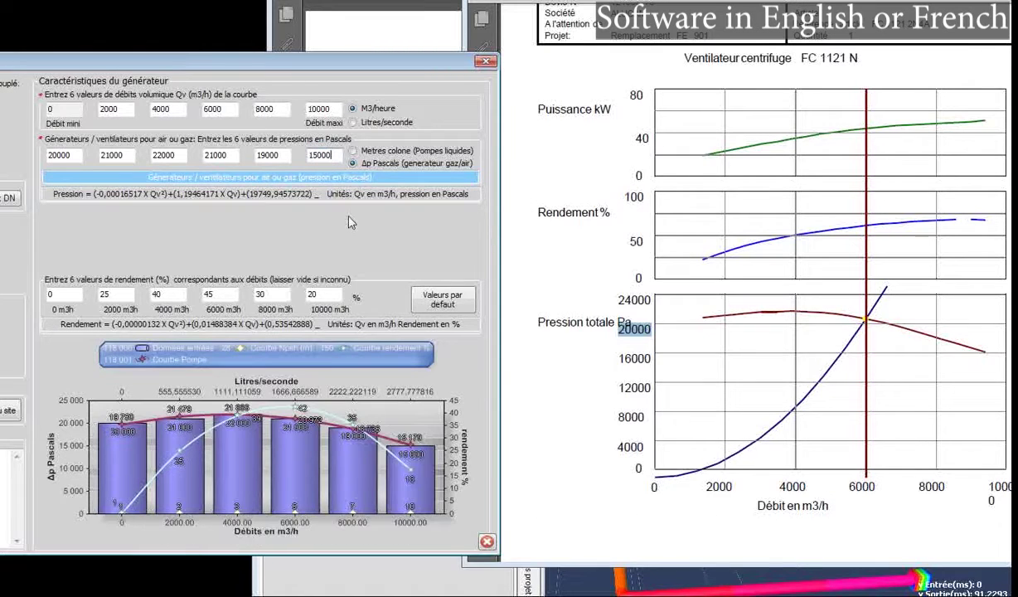
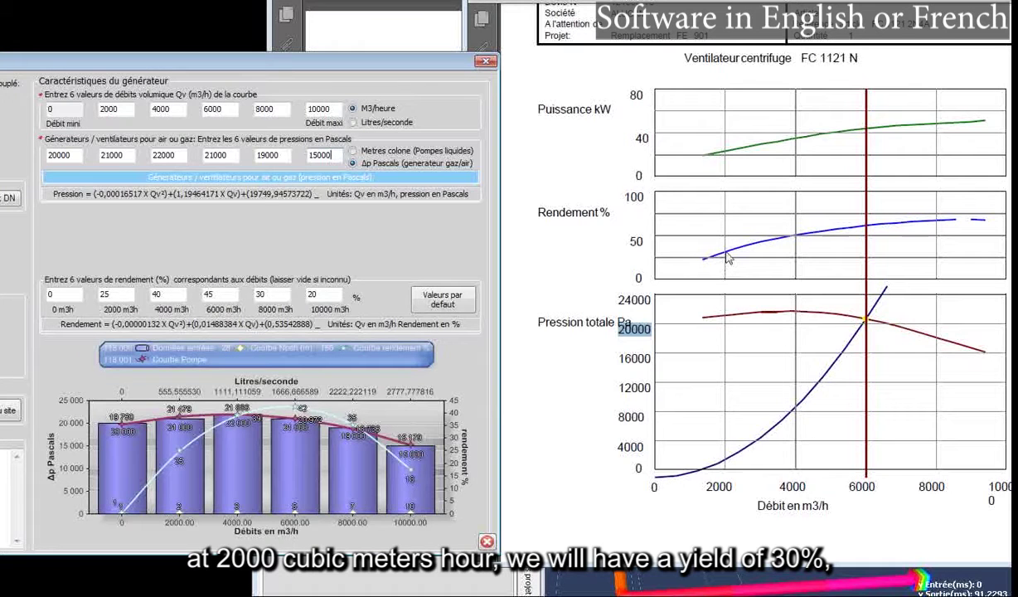
Step: Set the generator's efficiency to 30% at 2000 m3/h and 50% at 4000 m3/h, following the fan sheet's efficiency curve
{"action": "double_click", "coordinate": [108, 294]}
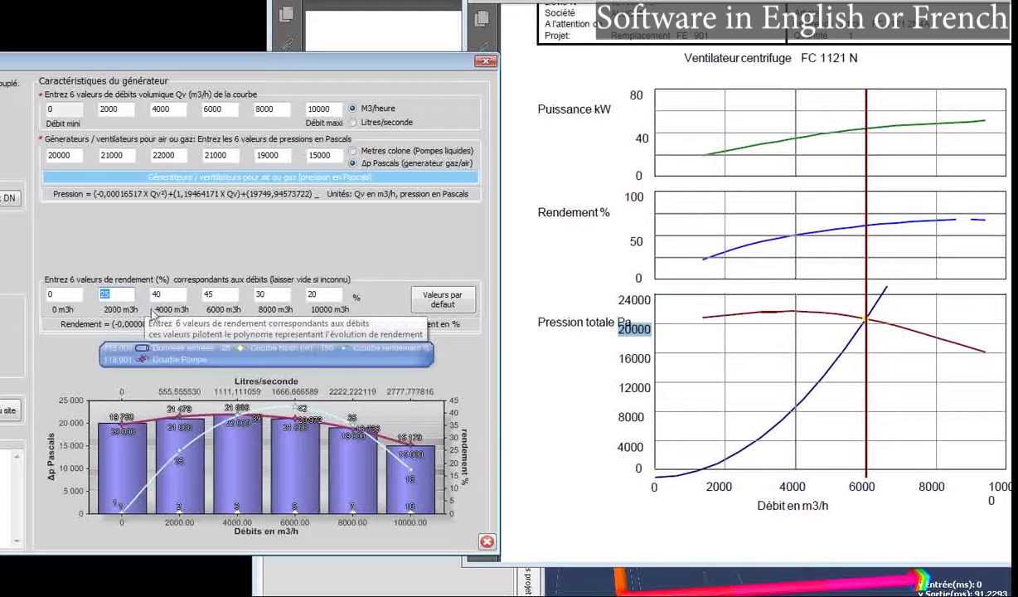
{"action": "type", "text": "2"}
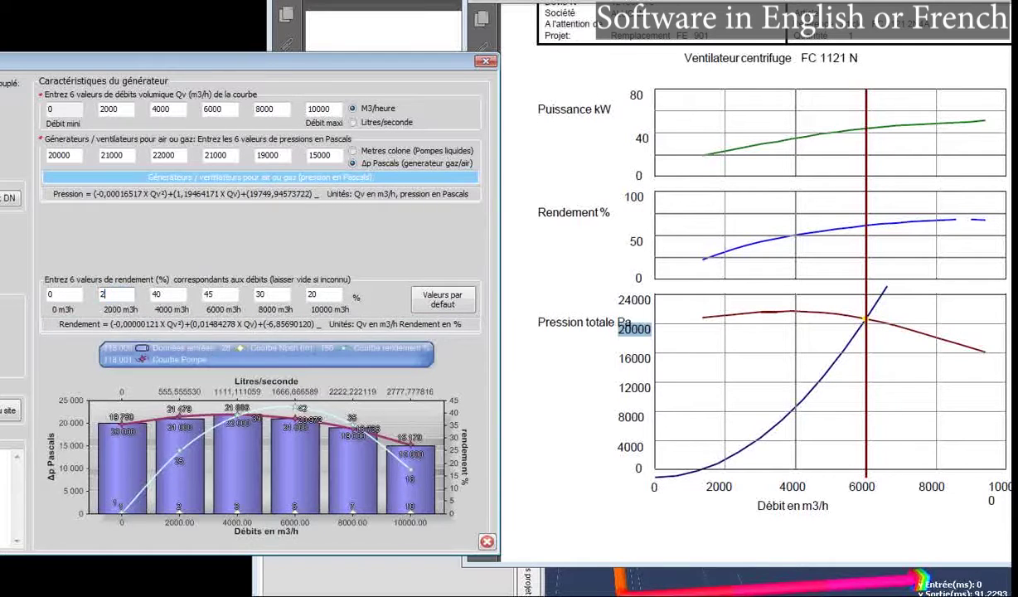
{"action": "type", "text": "0"}
{"action": "left_click_drag", "start_coordinate": [111, 294], "coordinate": [97, 293]}
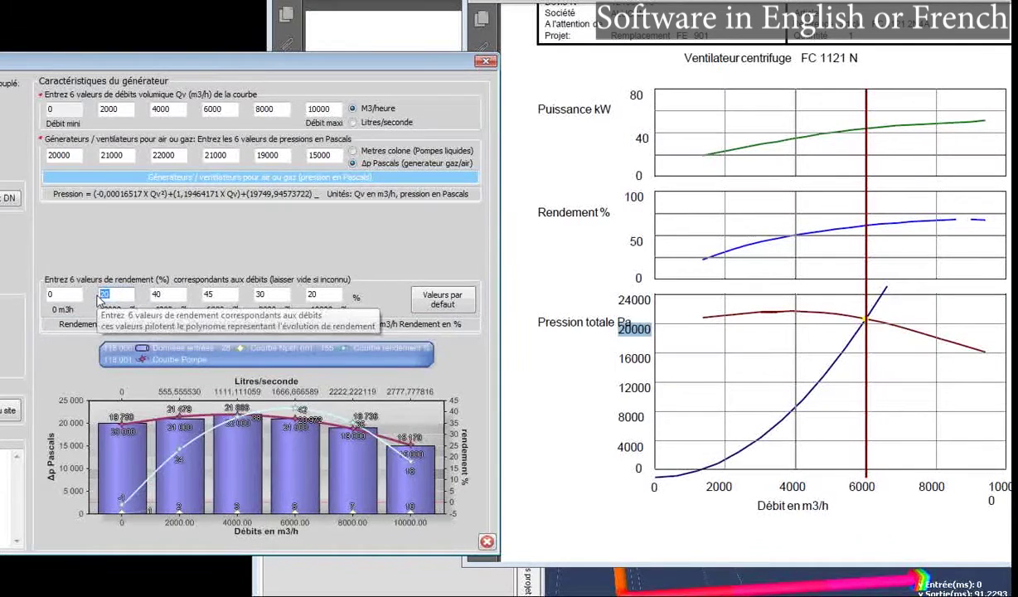
{"action": "type", "text": "30"}
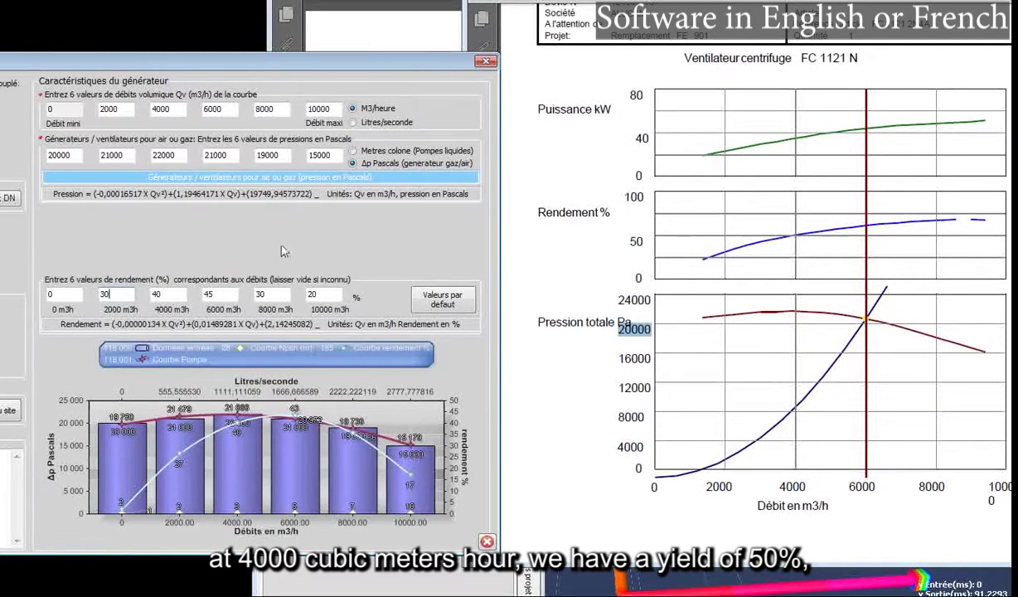
{"action": "left_click_drag", "start_coordinate": [166, 294], "coordinate": [148, 294]}
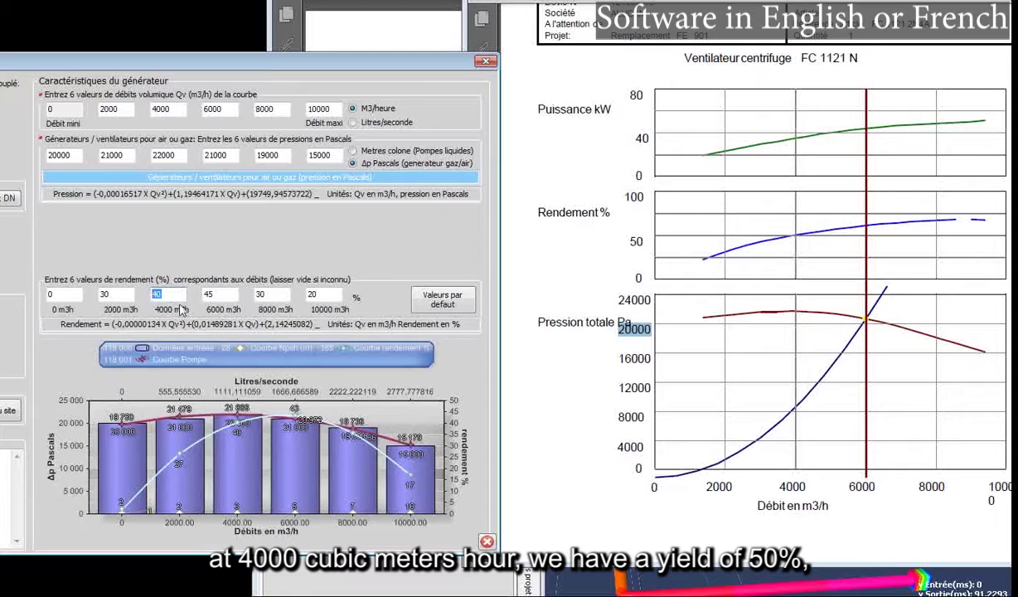
{"action": "type", "text": "50"}
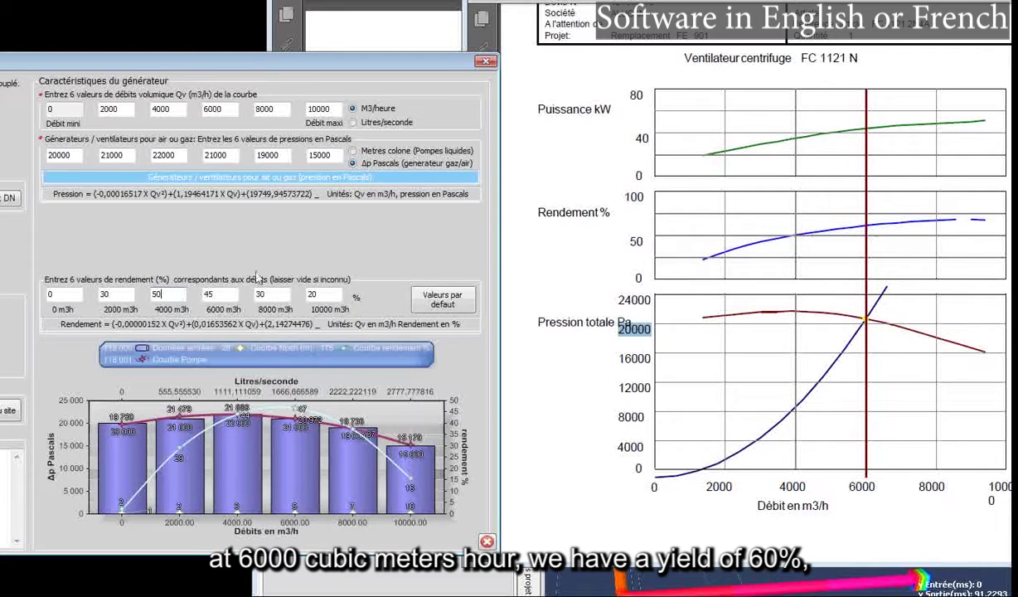
Step: Set the generator's efficiency to 60% at 6000 m3/h and 70% at both 8000 and 10000 m3/h
{"action": "double_click", "coordinate": [209, 295]}
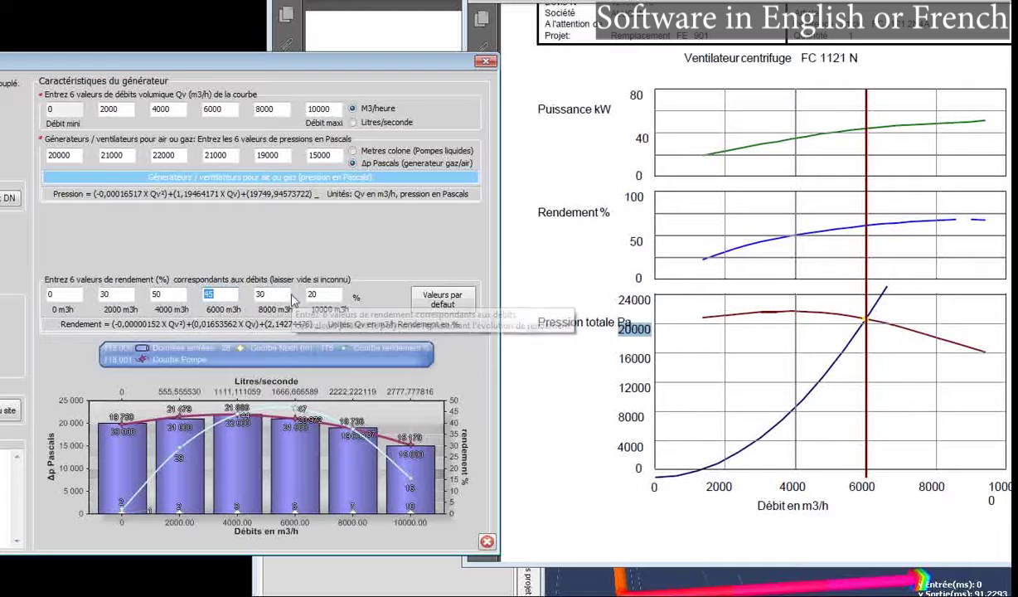
{"action": "type", "text": "60"}
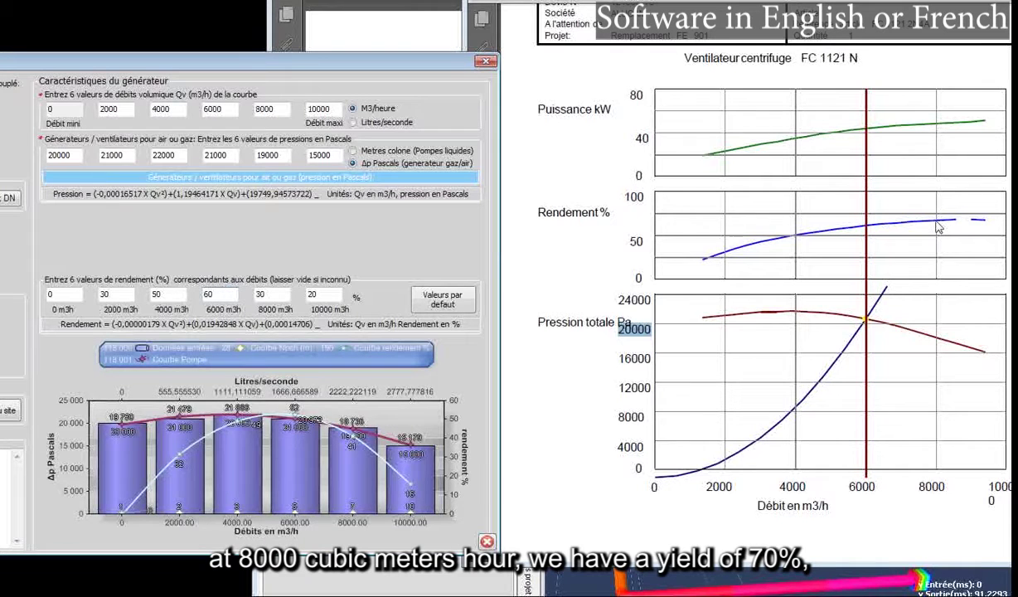
{"action": "double_click", "coordinate": [272, 296]}
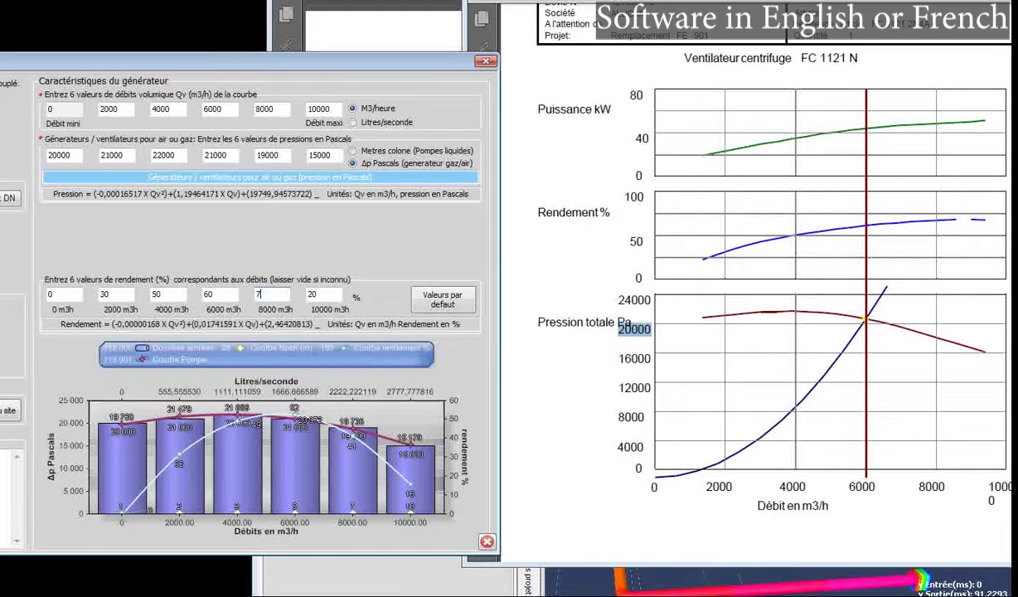
{"action": "type", "text": "70"}
{"action": "key", "text": "Tab"}
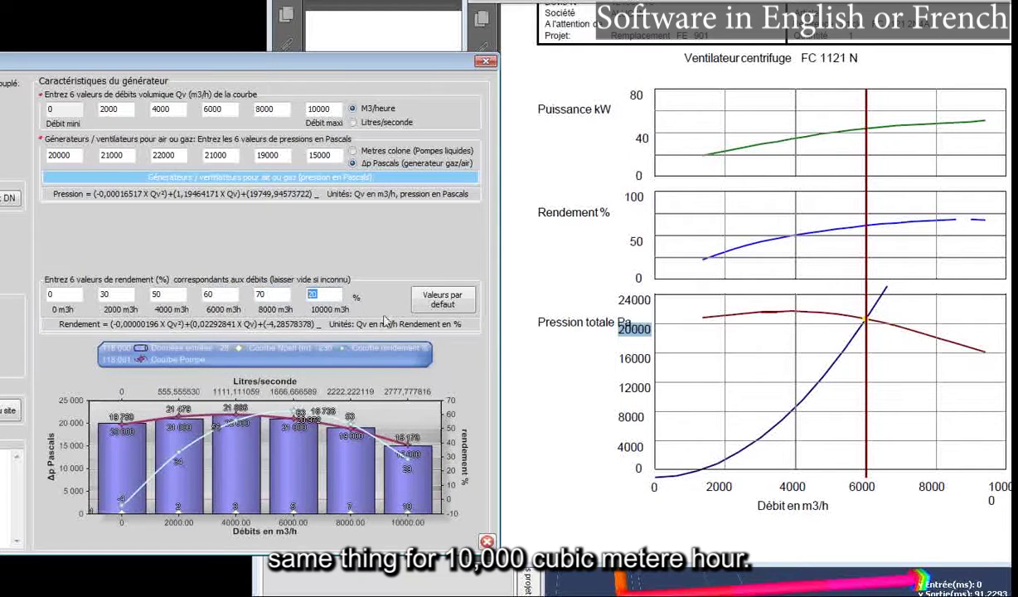
{"action": "type", "text": "70"}
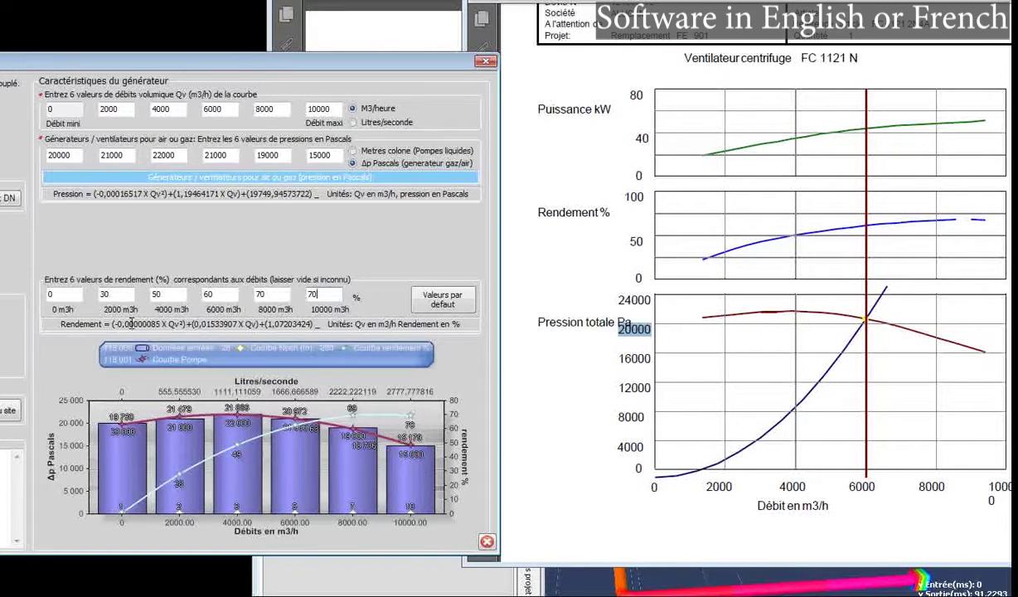
Step: Name the generator "Ventilateur centrifuge FC 1121 N", copying the title from the fan's technical sheet
{"action": "left_click_drag", "start_coordinate": [1, 62], "coordinate": [504, 101]}
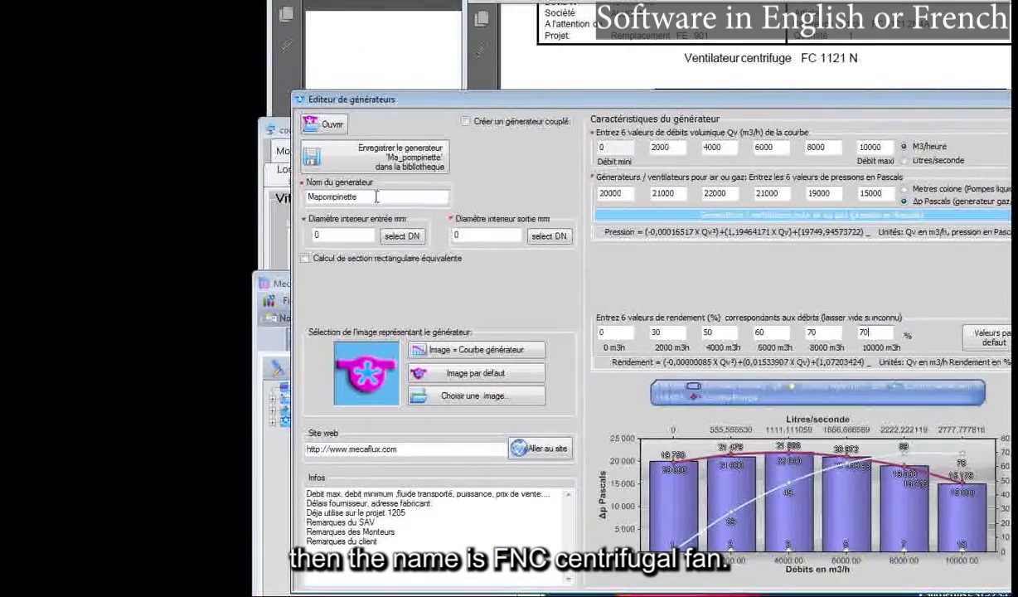
{"action": "left_click_drag", "start_coordinate": [365, 196], "coordinate": [300, 197]}
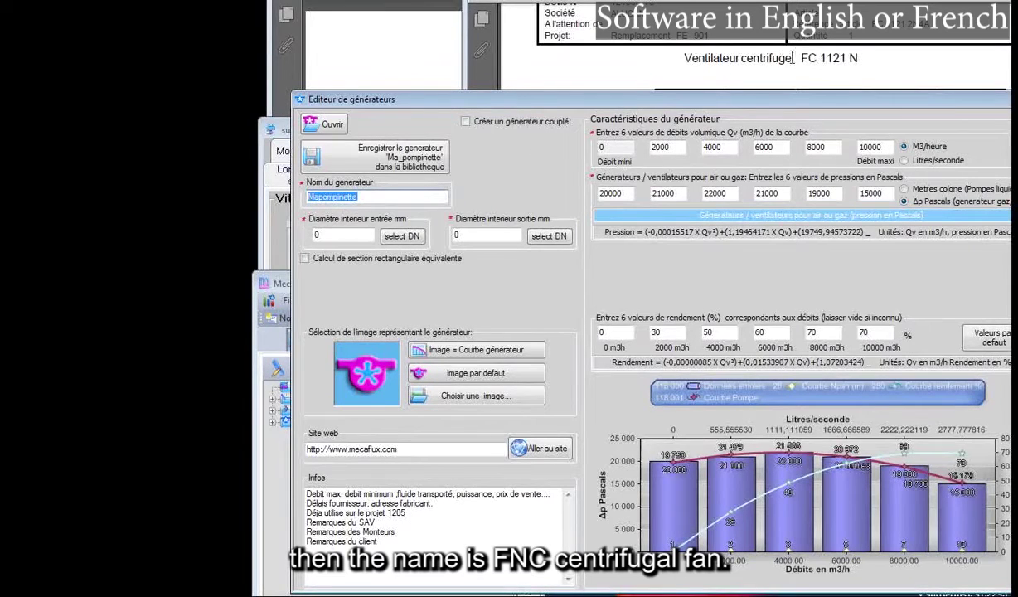
{"action": "left_click_drag", "start_coordinate": [685, 58], "coordinate": [860, 58]}
{"action": "key", "text": "ctrl+c"}
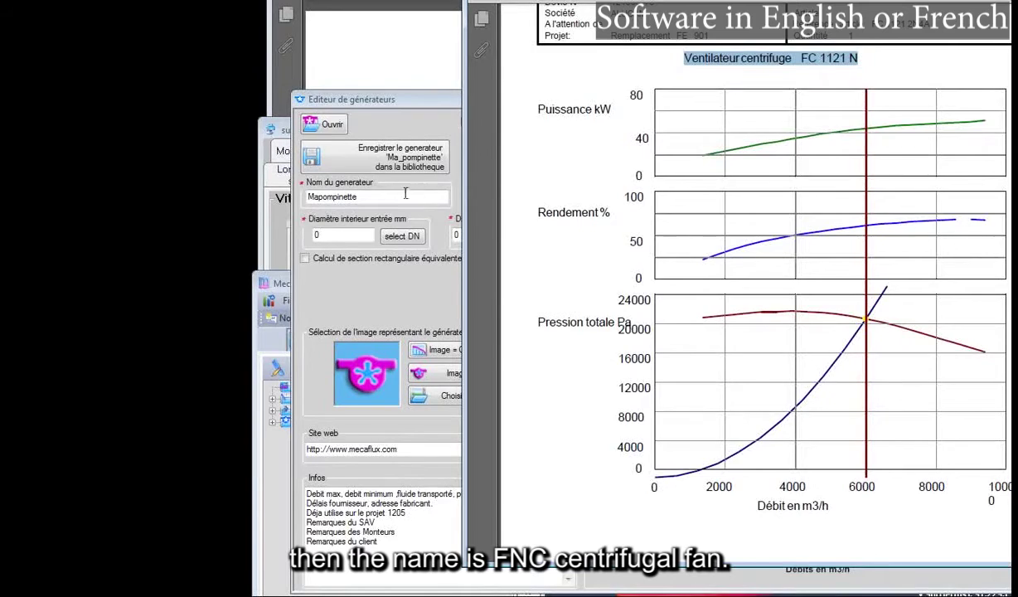
{"action": "left_click", "coordinate": [369, 191]}
{"action": "left_click_drag", "start_coordinate": [369, 191], "coordinate": [280, 189]}
{"action": "key", "text": "ctrl+v"}
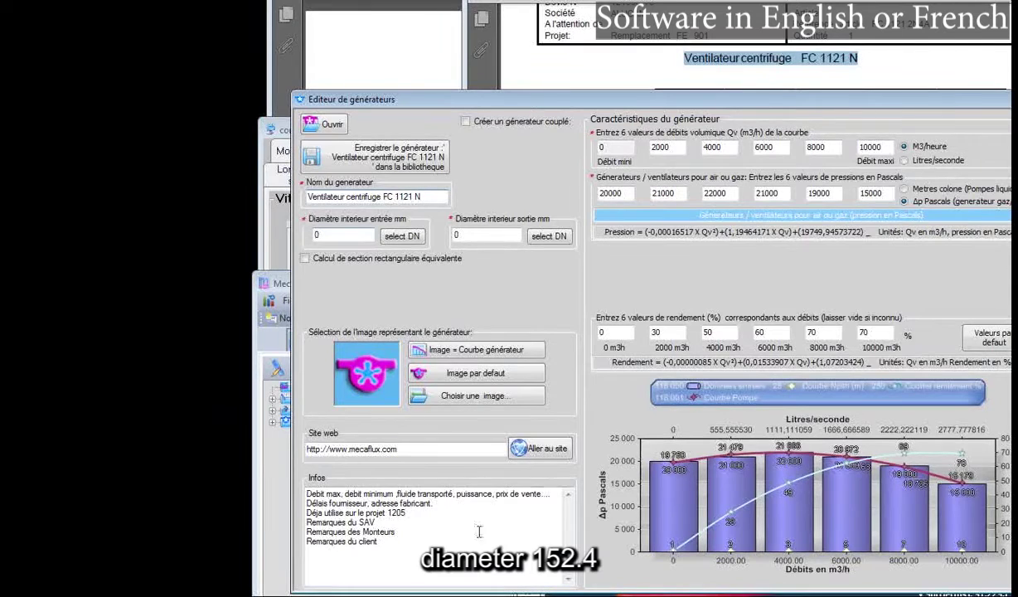
Step: Set both the inlet and outlet inner diameters of the generator to 152.4 mm
{"action": "left_click", "coordinate": [746, 595]}
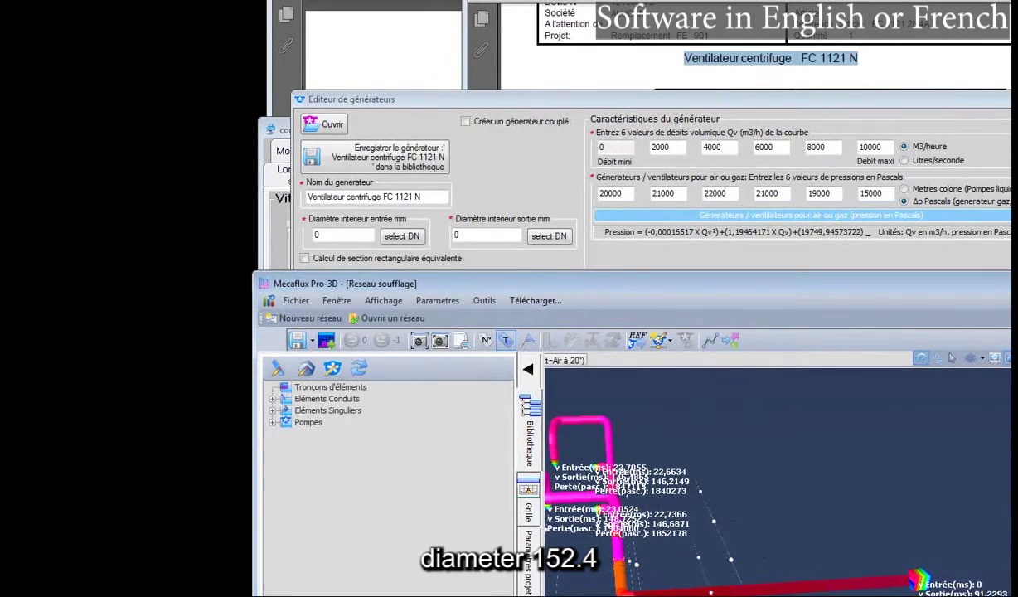
{"action": "left_click", "coordinate": [378, 99]}
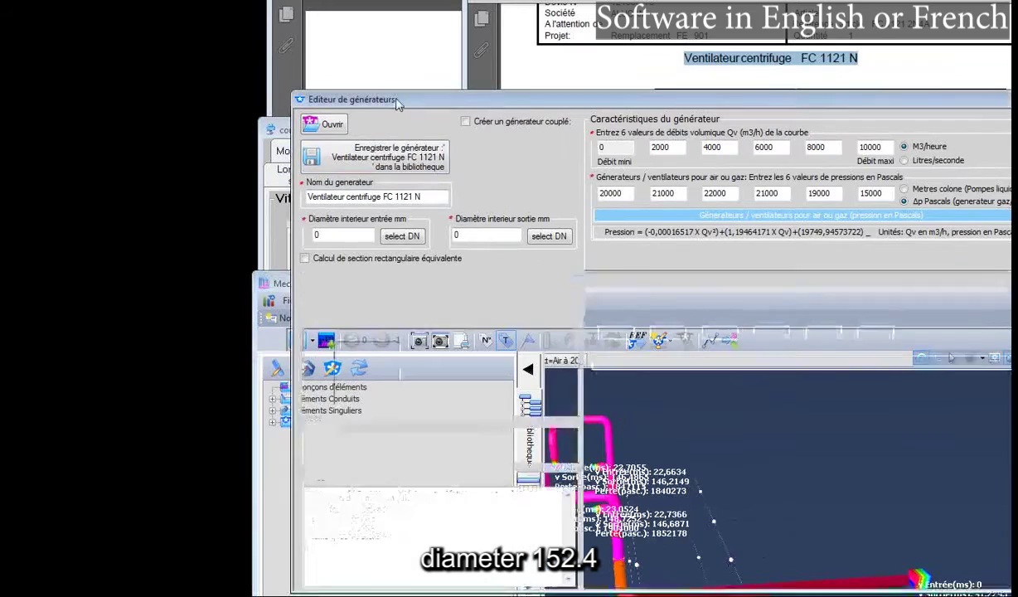
{"action": "left_click", "coordinate": [344, 237]}
{"action": "key", "text": "ctrl+v"}
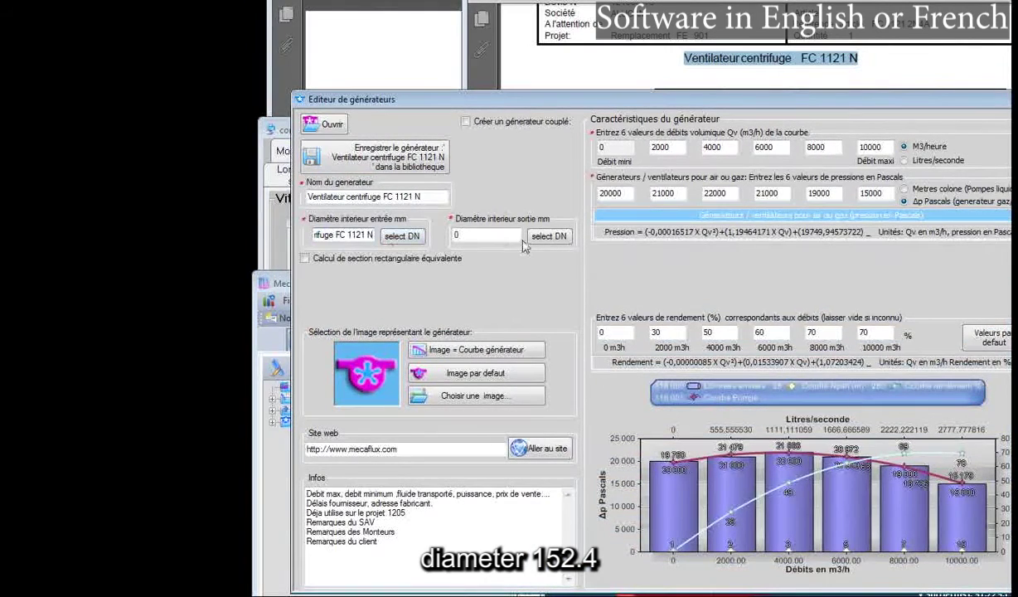
{"action": "left_click_drag", "start_coordinate": [358, 235], "coordinate": [279, 236]}
{"action": "key", "text": "BackSpace"}
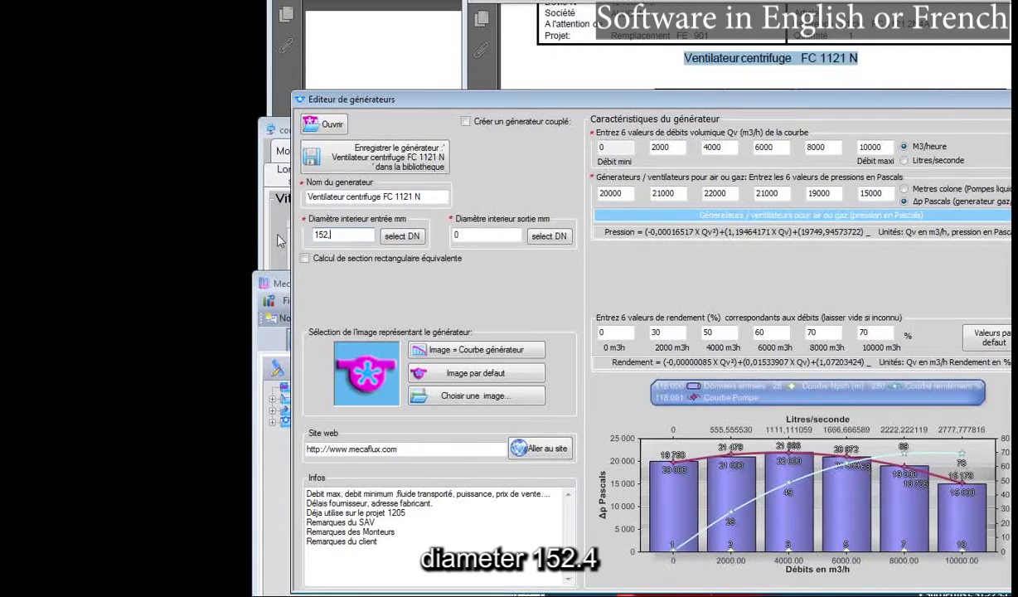
{"action": "left_click_drag", "start_coordinate": [462, 235], "coordinate": [441, 238]}
{"action": "type", "text": "152.4"}
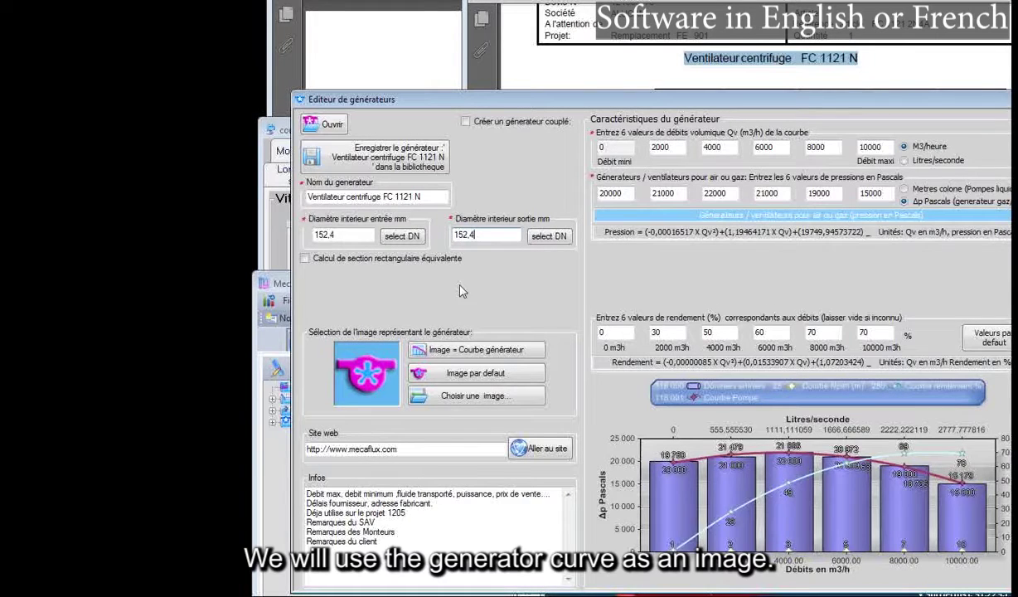
Step: Use the generator's curve as its representative image instead of the default picture
{"action": "left_click", "coordinate": [461, 354]}
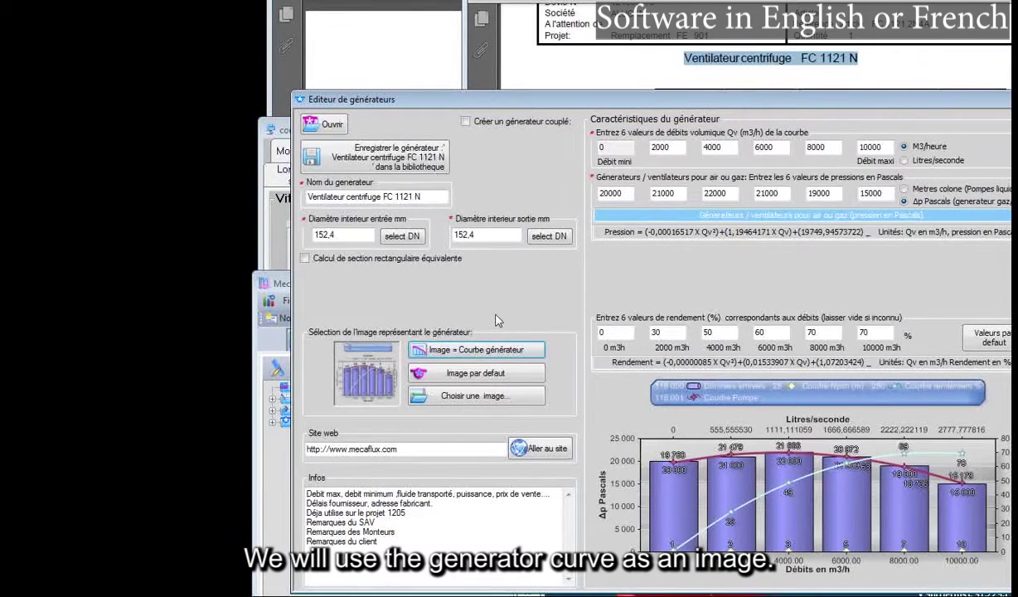
{"action": "left_click", "coordinate": [479, 372]}
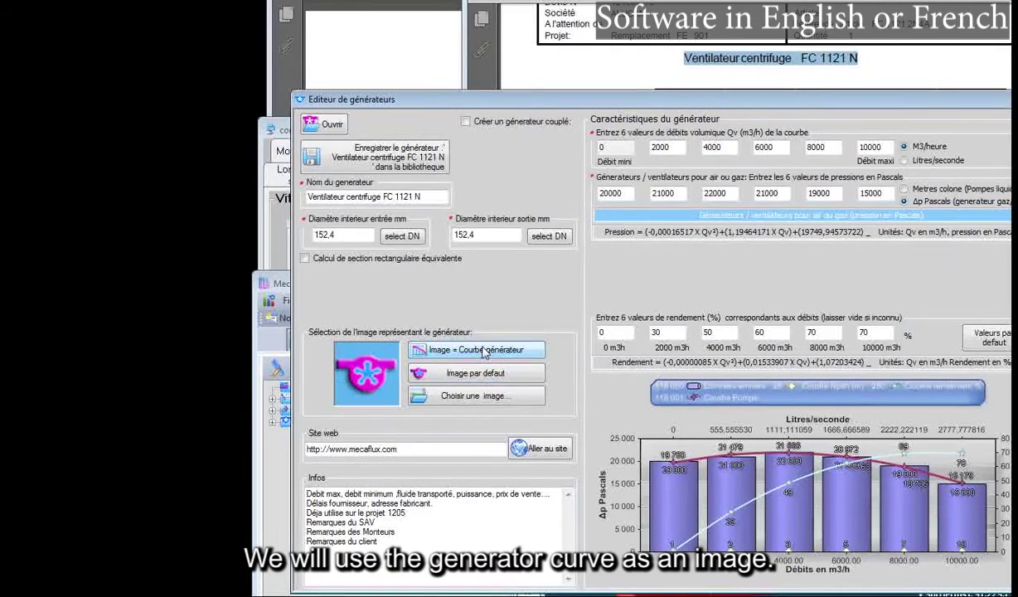
{"action": "left_click", "coordinate": [470, 349]}
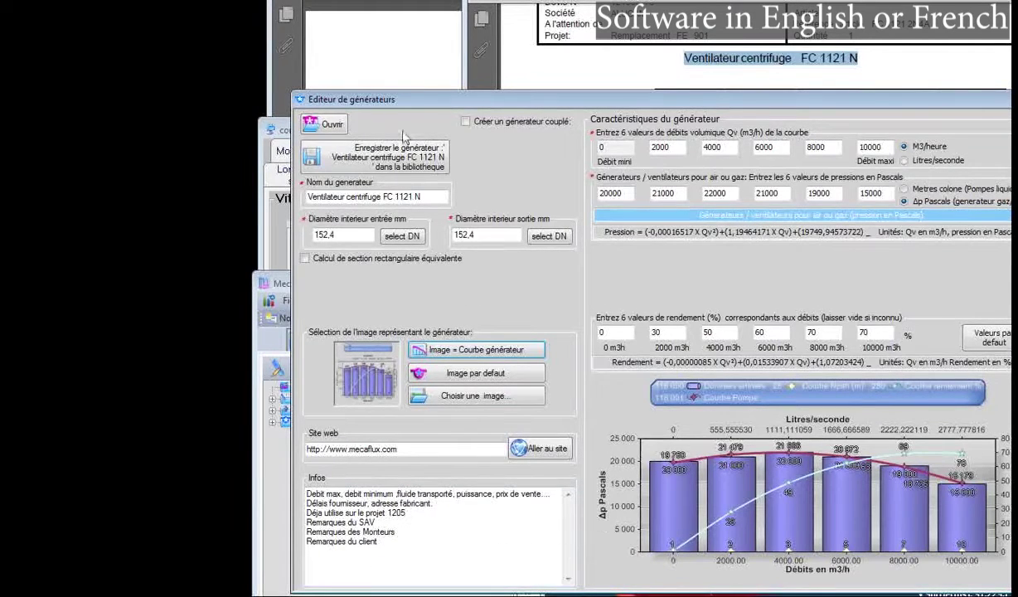
Step: Save the FC 1121 N fan generator to the library and close the generator editor
{"action": "left_click", "coordinate": [365, 161]}
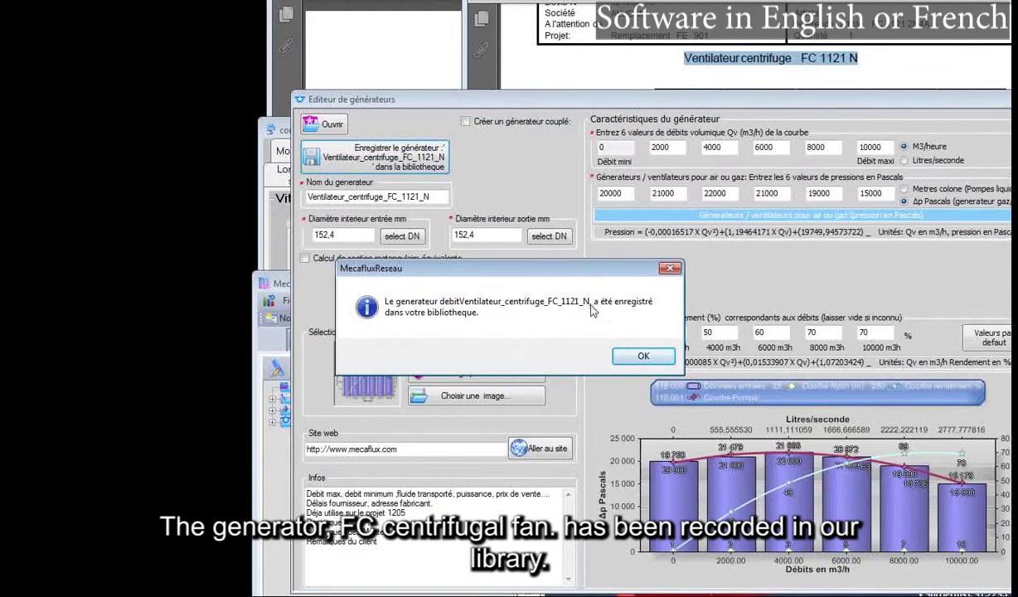
{"action": "left_click", "coordinate": [643, 356]}
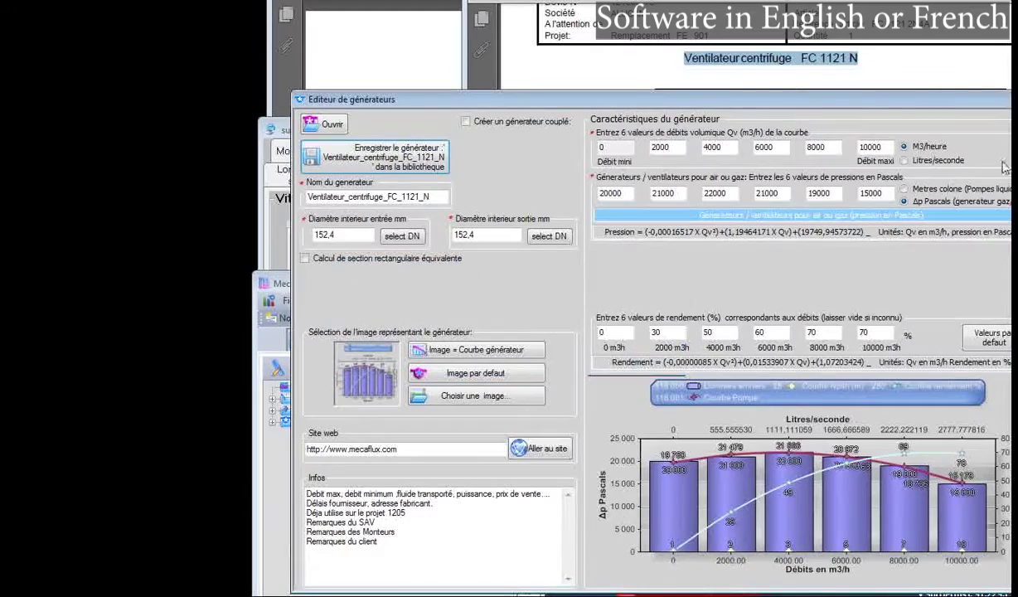
{"action": "left_click_drag", "start_coordinate": [964, 100], "coordinate": [900, 99]}
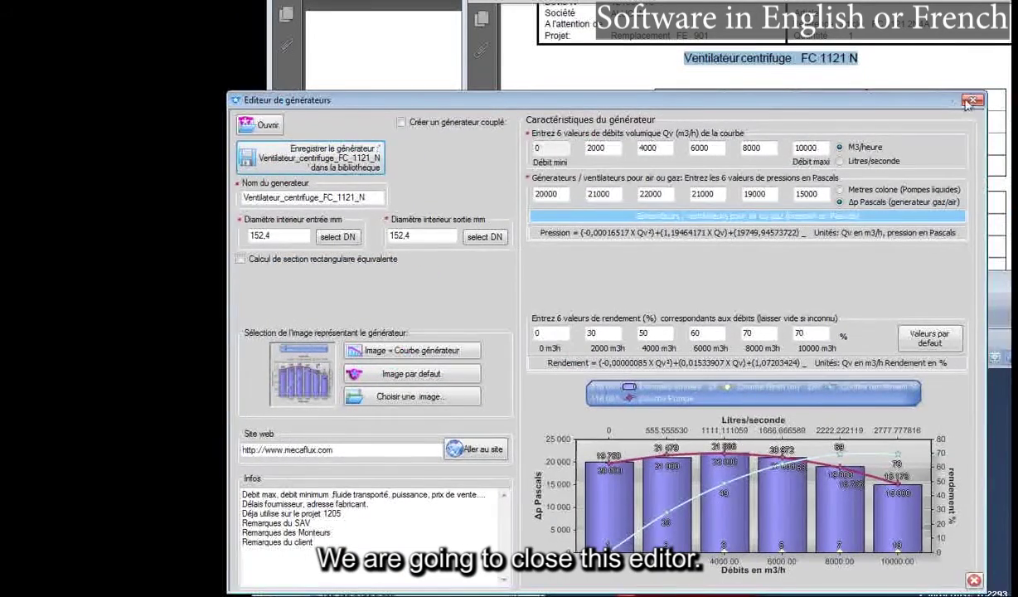
{"action": "left_click", "coordinate": [972, 100]}
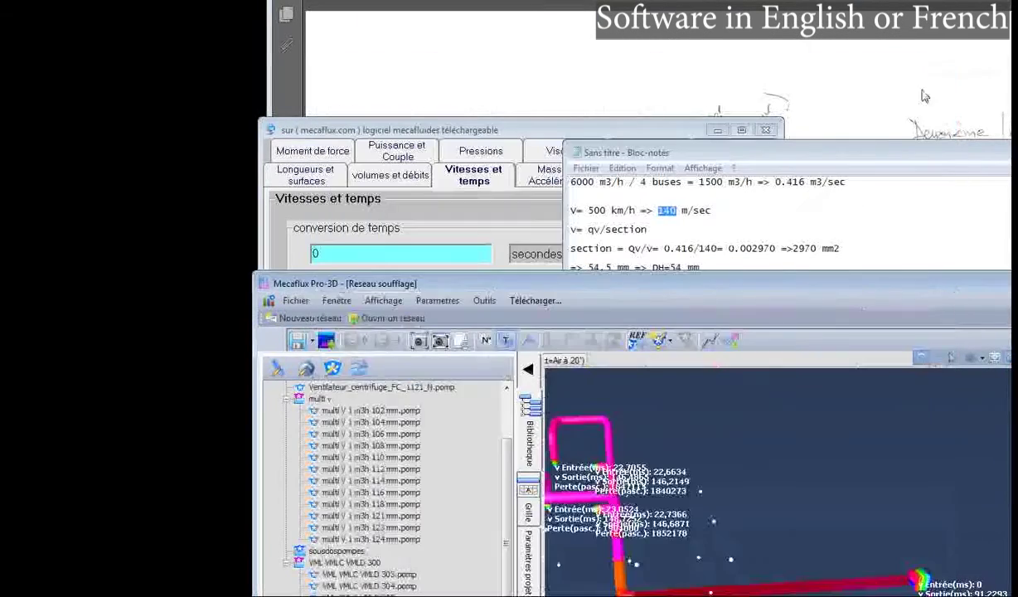
Step: Close the calculation notes and the physical data converter, and move the network window up so the whole workspace is accessible
{"action": "left_click", "coordinate": [839, 155]}
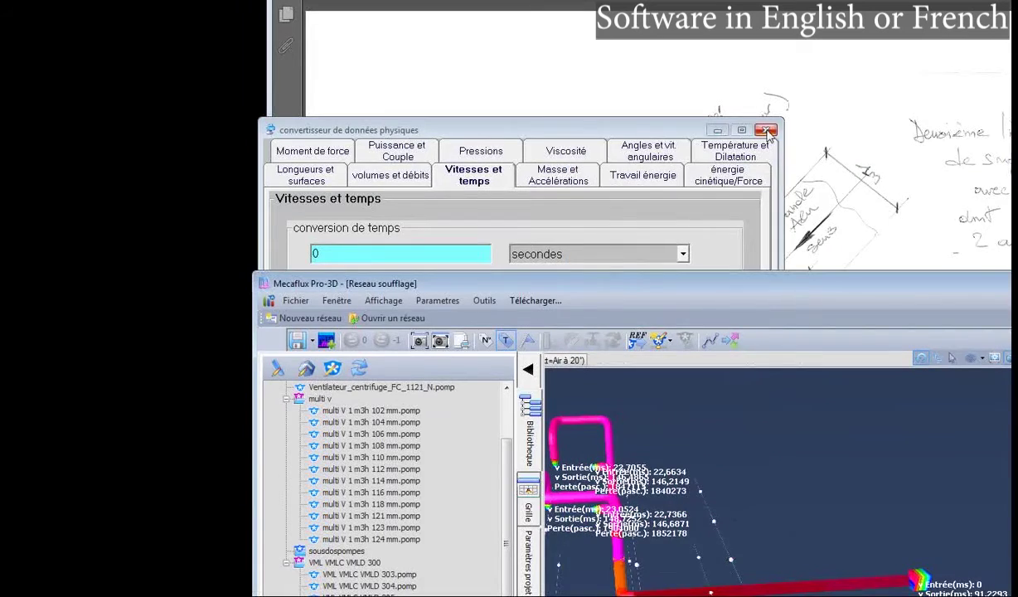
{"action": "left_click", "coordinate": [764, 129]}
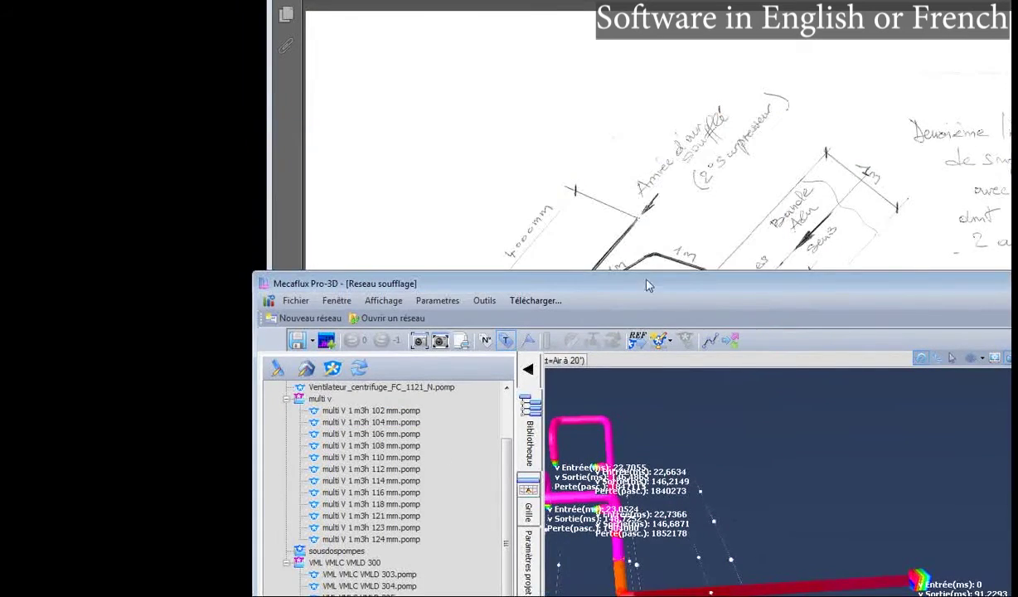
{"action": "left_click_drag", "start_coordinate": [649, 286], "coordinate": [651, 37]}
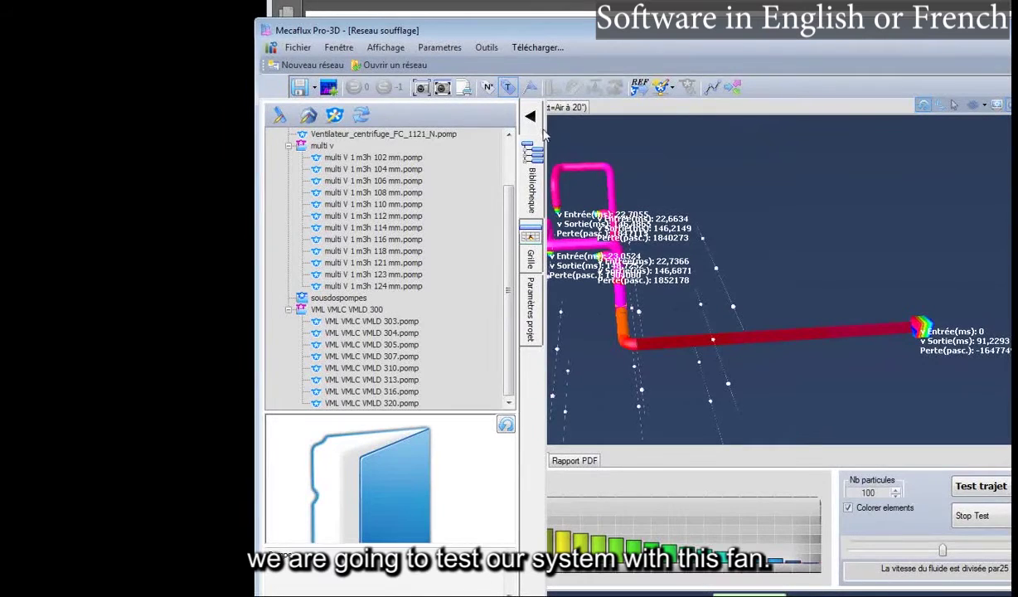
Step: Remove the theoretical 6000 m3/h test generator from the start of the blowing network
{"action": "left_click_drag", "start_coordinate": [723, 389], "coordinate": [682, 248]}
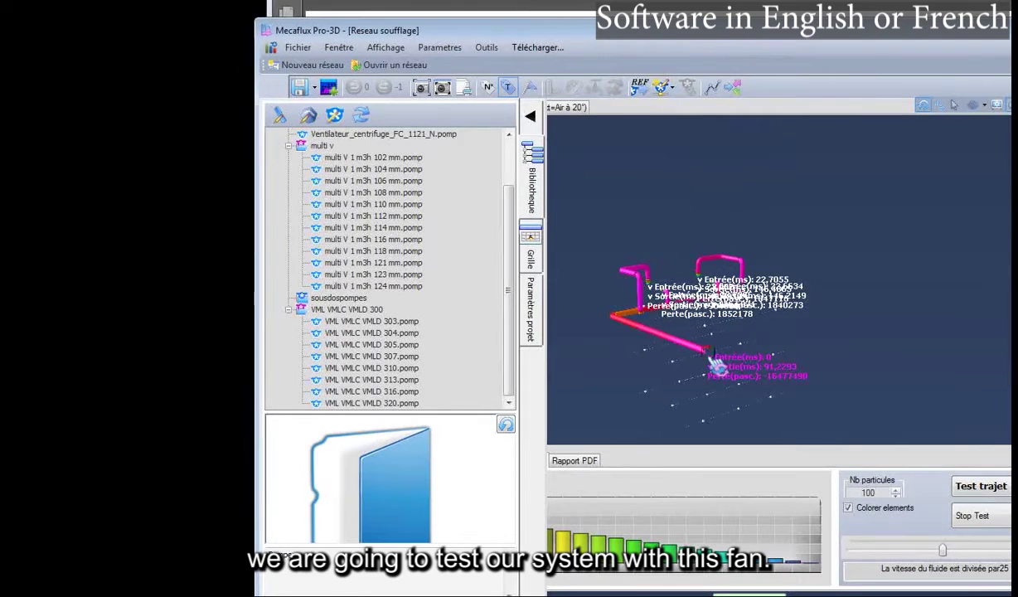
{"action": "left_click", "coordinate": [663, 86]}
{"action": "mouse_move", "coordinate": [700, 130]}
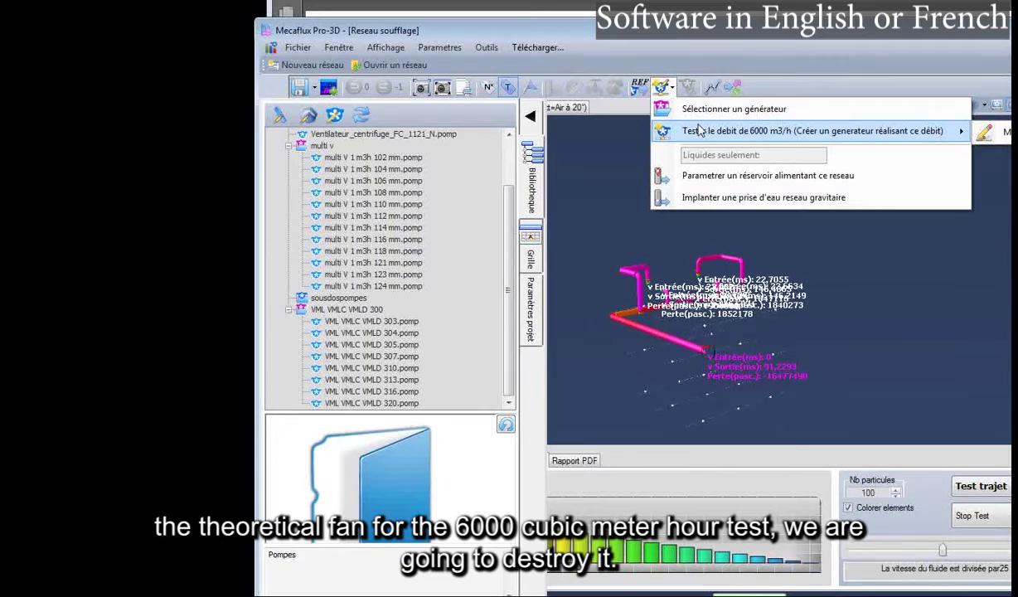
{"action": "left_click", "coordinate": [729, 197]}
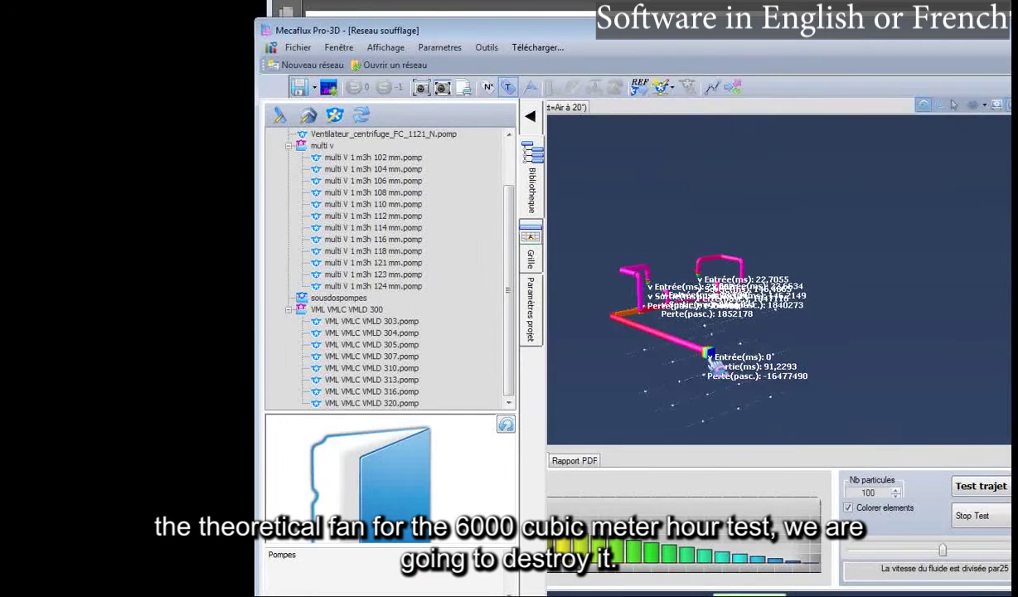
{"action": "scroll", "coordinate": [714, 365], "scroll_direction": "up", "scroll_amount": 5}
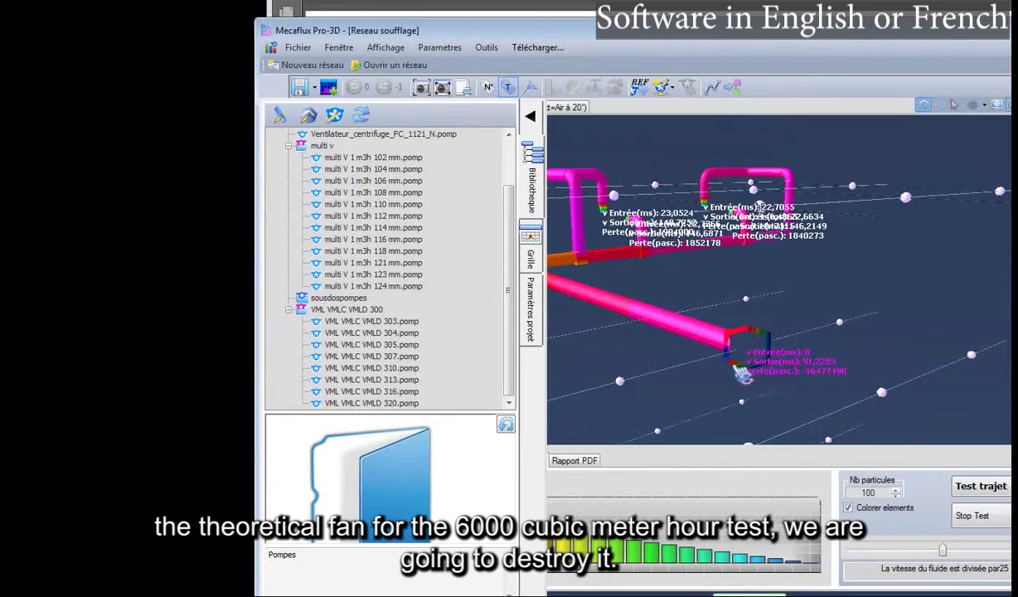
{"action": "left_click", "coordinate": [738, 374]}
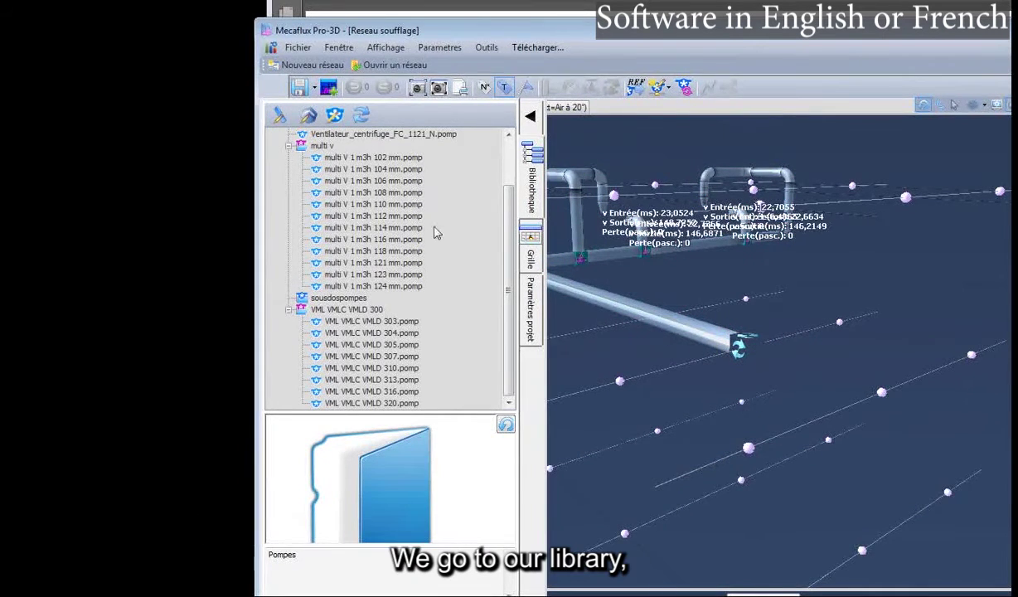
Step: Insert the library's Ventilateur_centrifuge_FC_1121_N fan at the start of the network
{"action": "scroll", "coordinate": [489, 248], "scroll_direction": "up", "scroll_amount": 3}
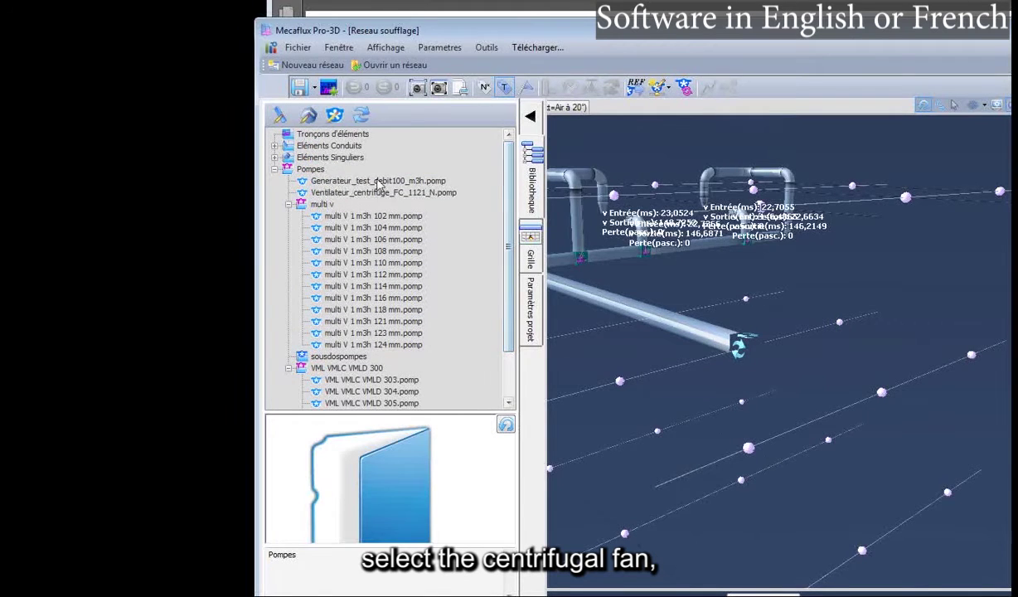
{"action": "left_click", "coordinate": [342, 194]}
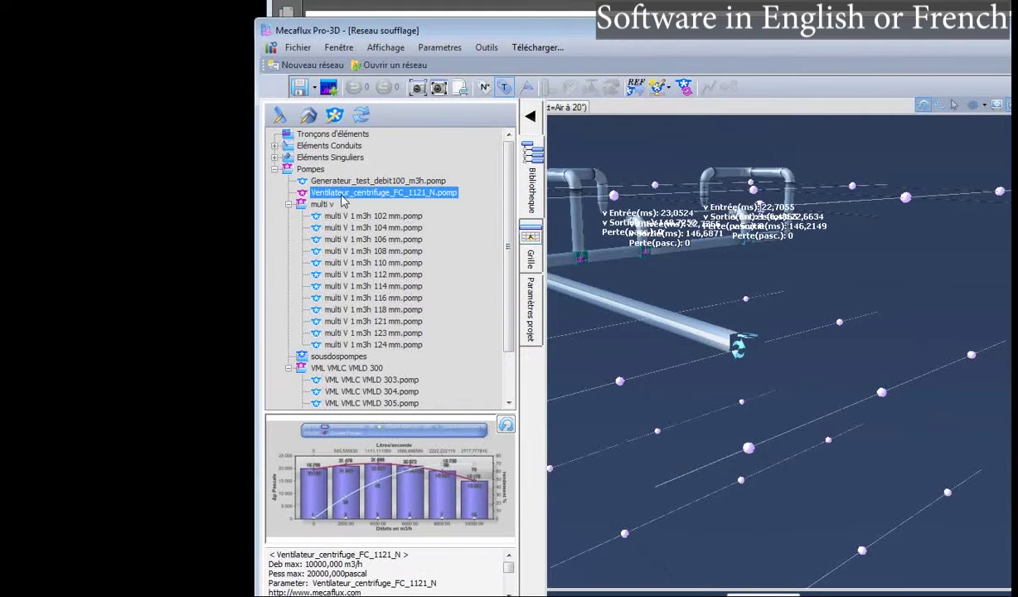
{"action": "left_click_drag", "start_coordinate": [341, 195], "coordinate": [746, 353]}
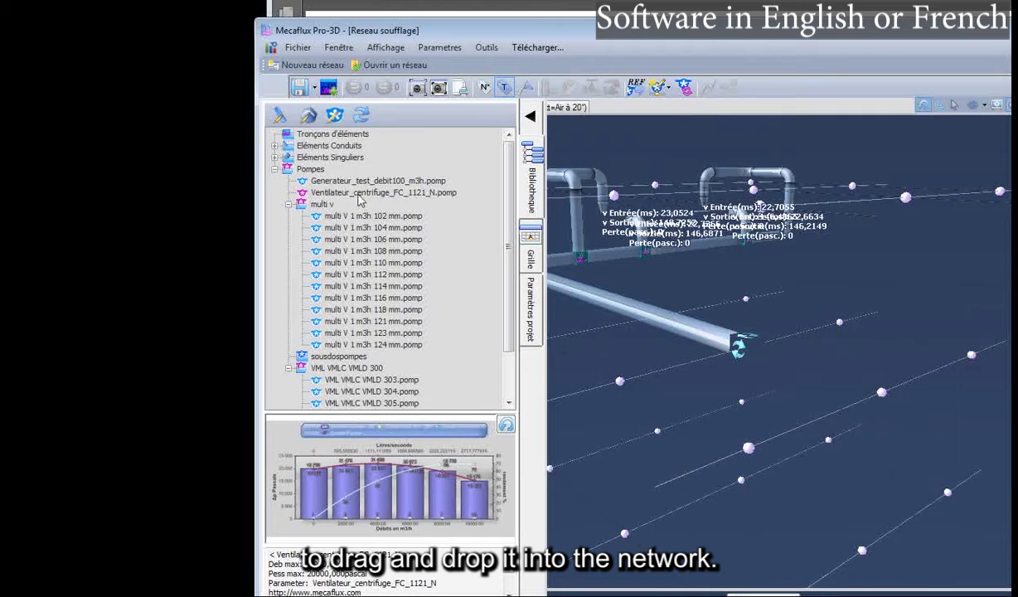
{"action": "left_click_drag", "start_coordinate": [352, 194], "coordinate": [786, 360]}
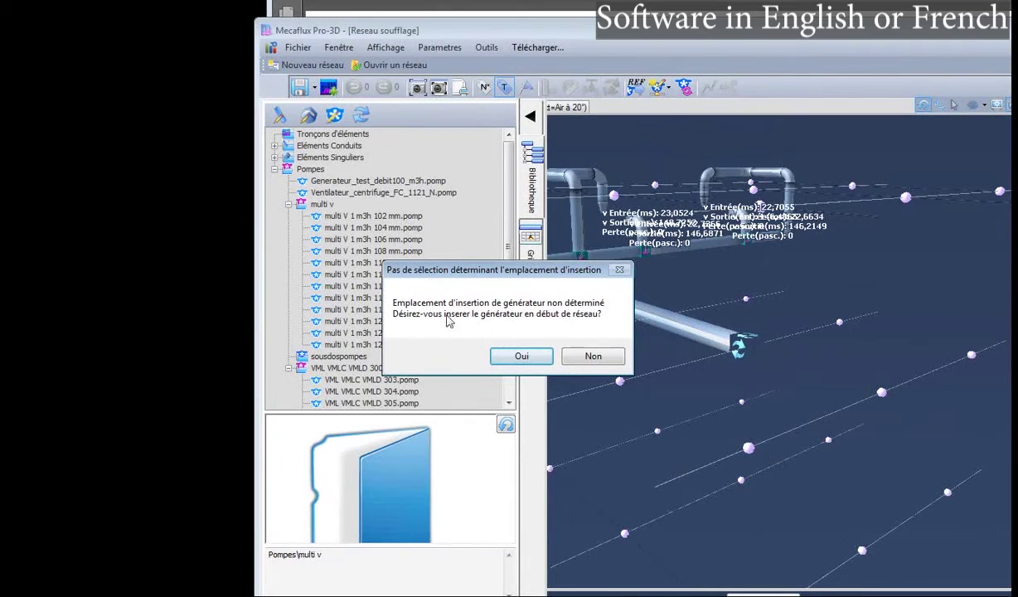
{"action": "left_click", "coordinate": [541, 355]}
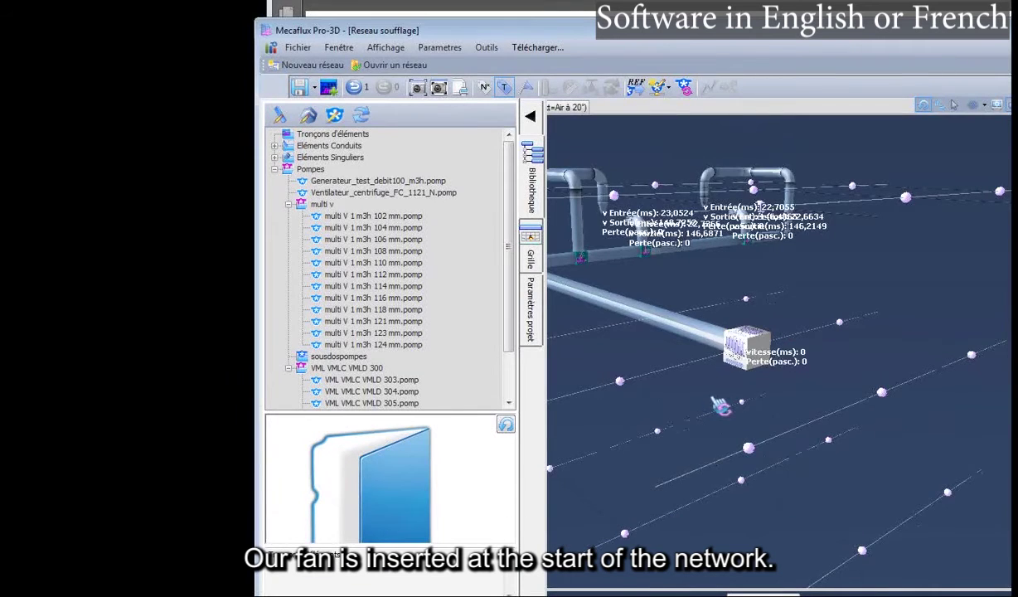
Step: Calculate the network's operating flow with the FC 1121 N fan while water is still the circulating fluid
{"action": "left_click_drag", "start_coordinate": [722, 406], "coordinate": [709, 383]}
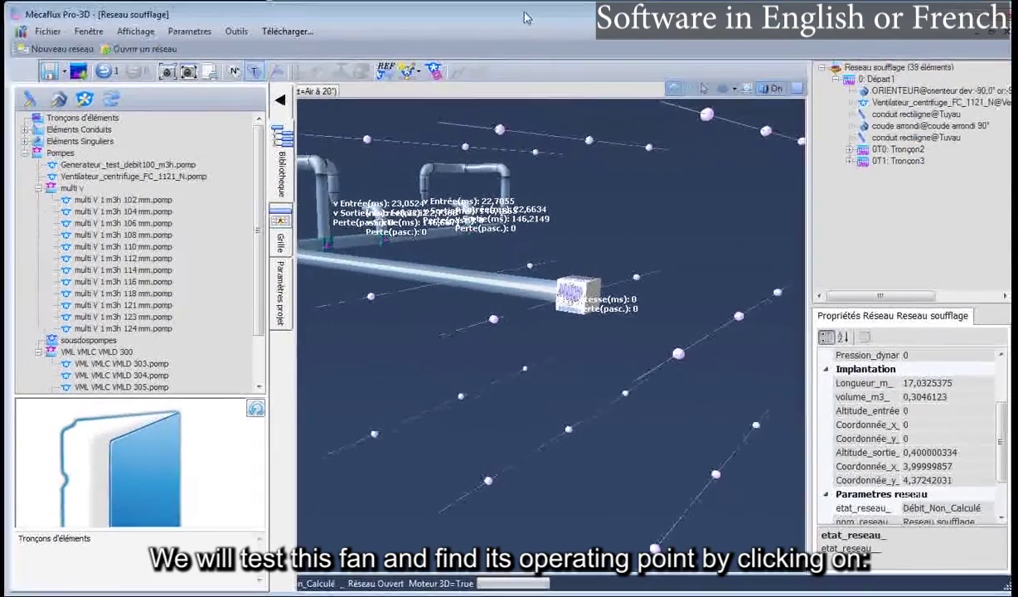
{"action": "left_click", "coordinate": [414, 76]}
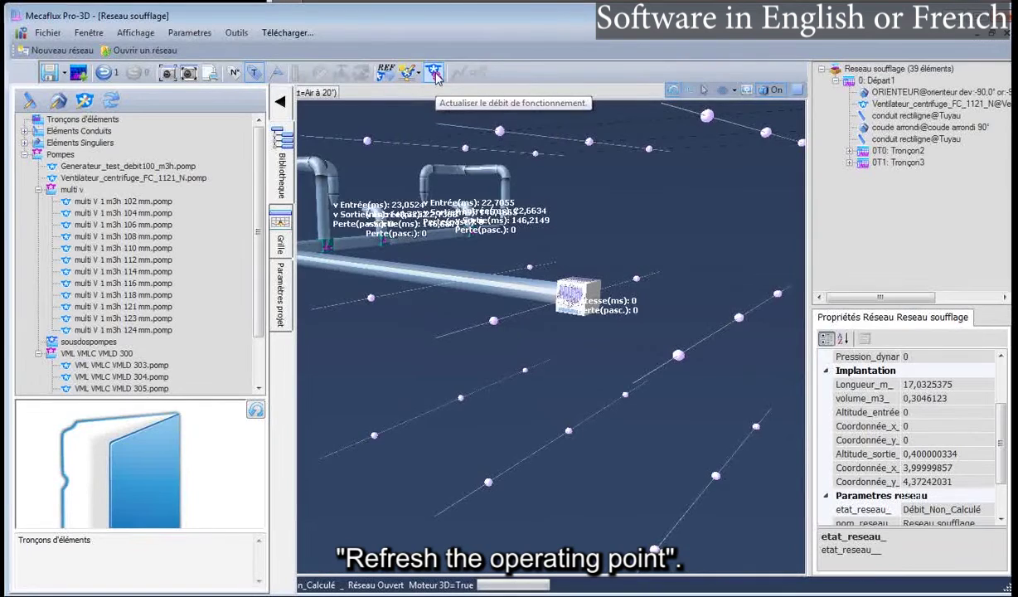
{"action": "left_click", "coordinate": [434, 73]}
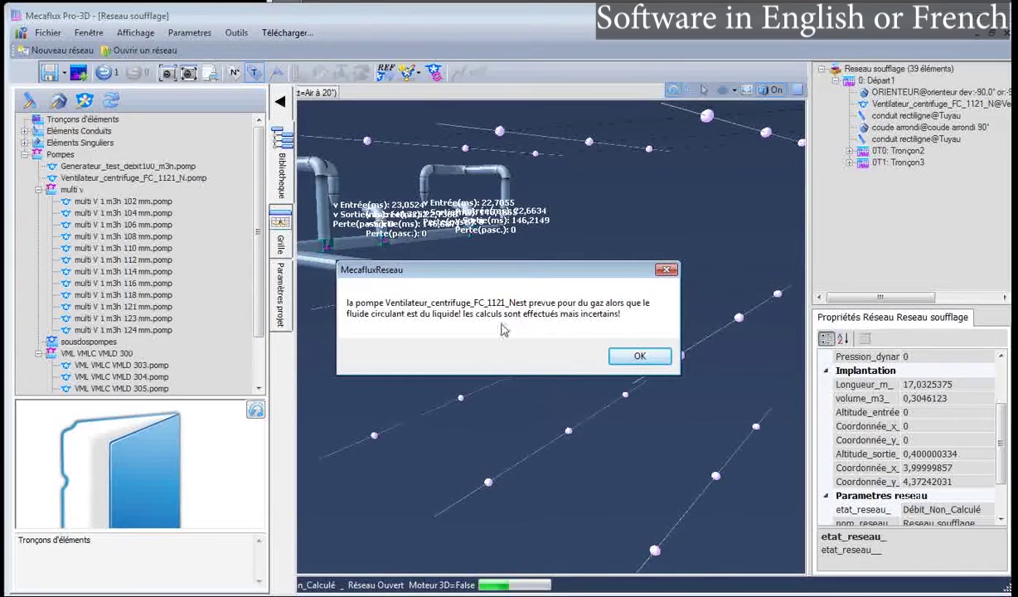
{"action": "left_click", "coordinate": [640, 356]}
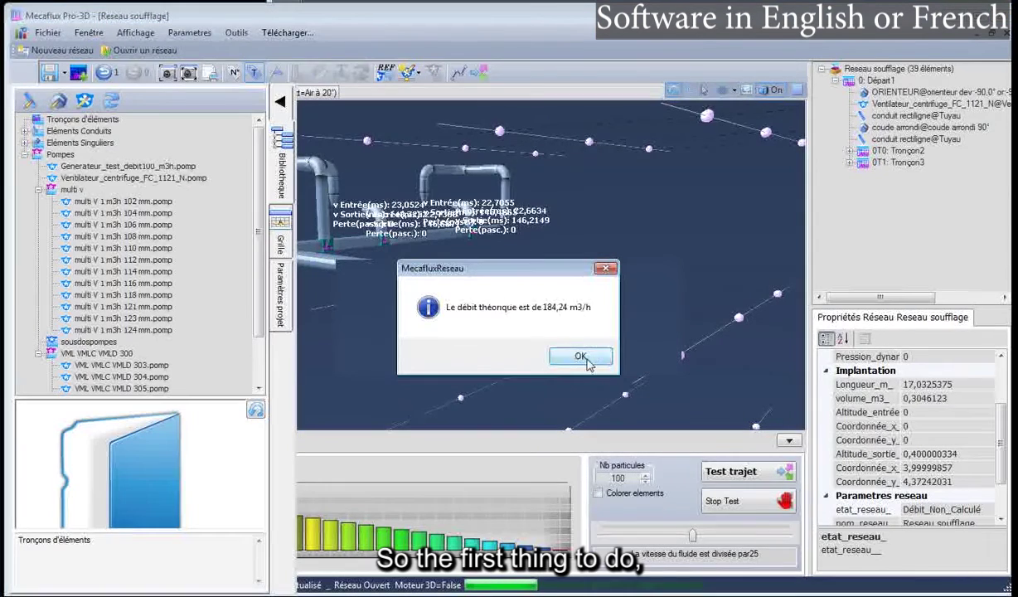
{"action": "left_click", "coordinate": [585, 357]}
Step: Open the circulating fluid for modification and select the gas Air at 20 °C
{"action": "left_click", "coordinate": [281, 103]}
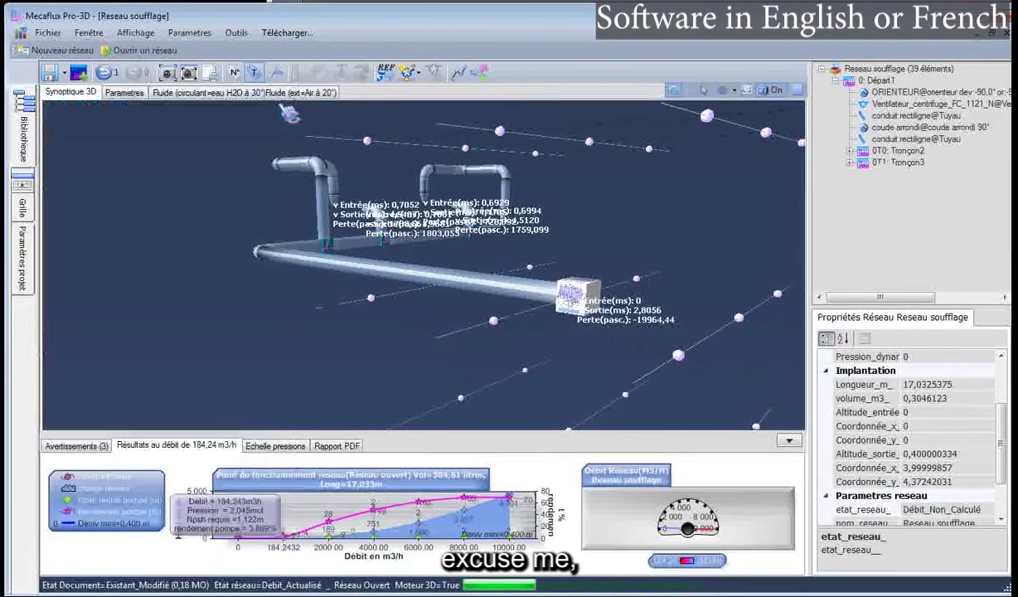
{"action": "left_click", "coordinate": [192, 93]}
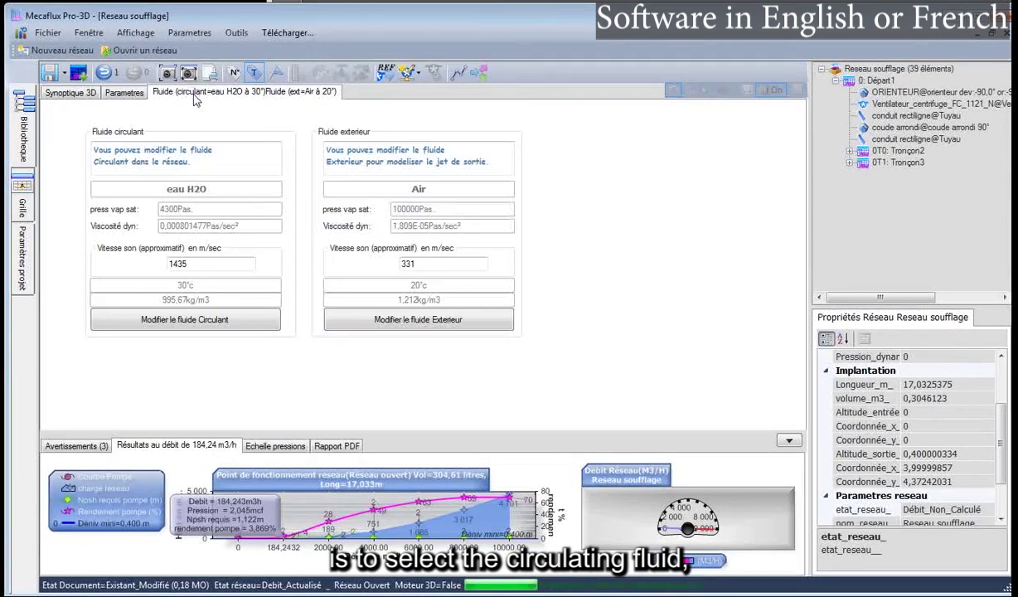
{"action": "left_click", "coordinate": [190, 323]}
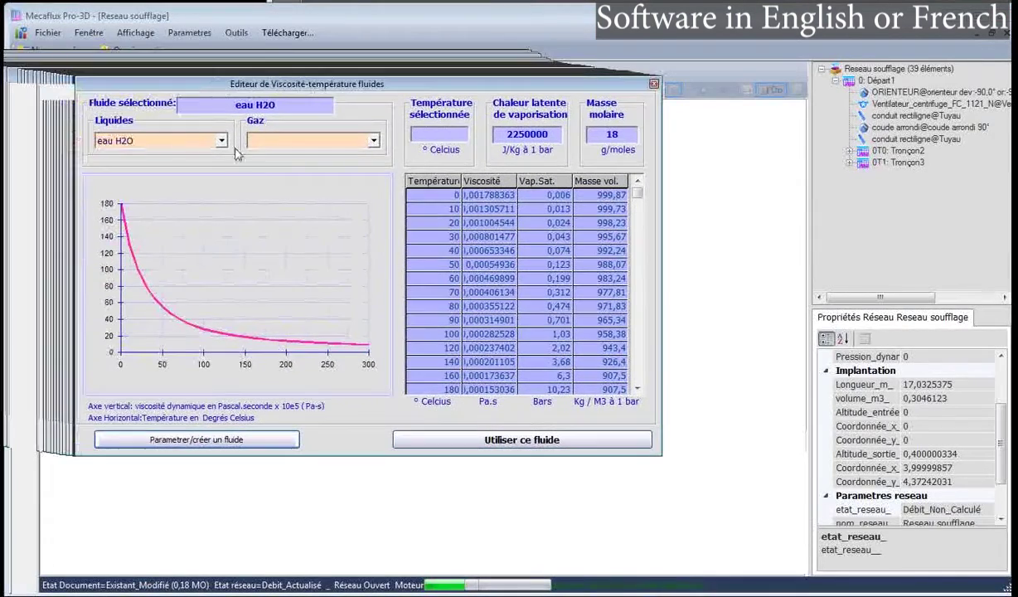
{"action": "left_click", "coordinate": [374, 145]}
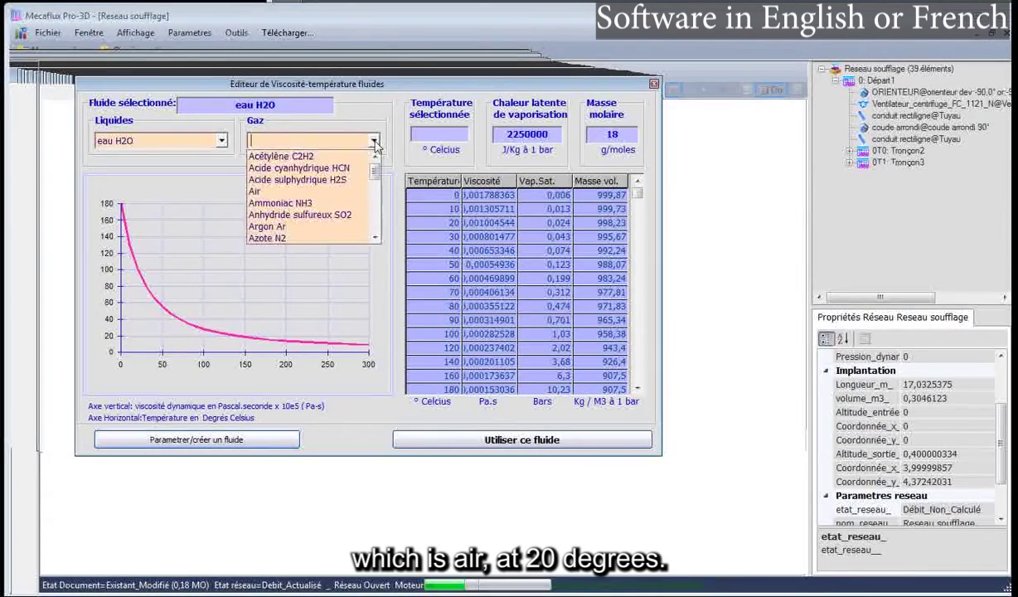
{"action": "left_click", "coordinate": [277, 196]}
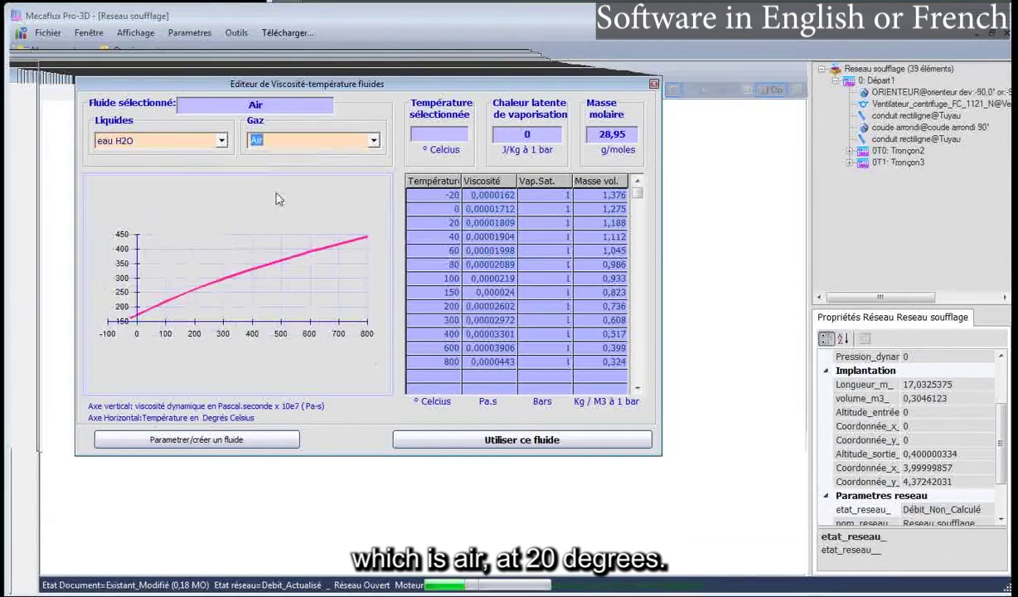
{"action": "left_click", "coordinate": [444, 223]}
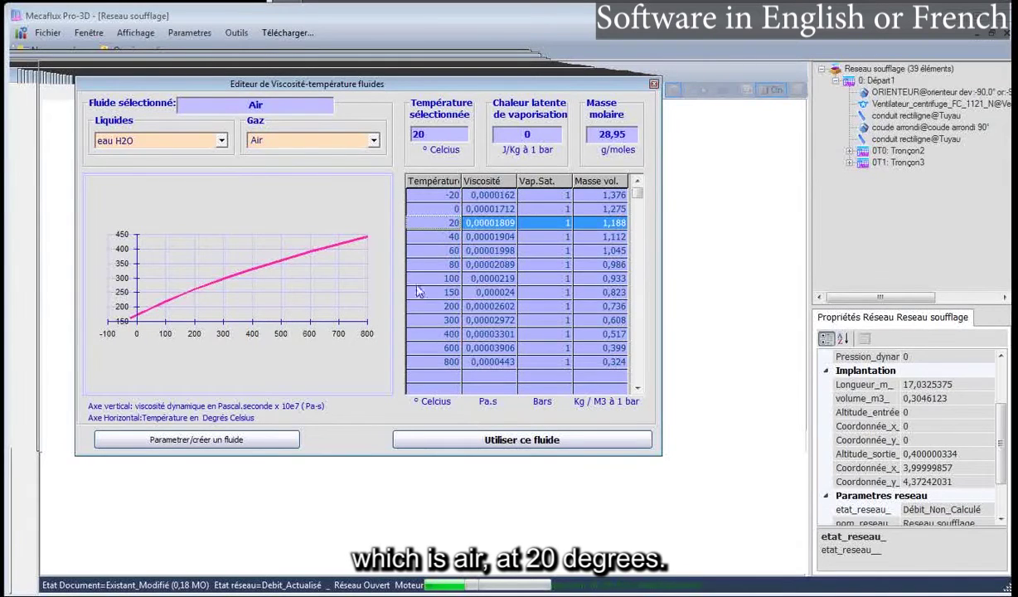
Step: Apply the selected air as circulating fluid, using the atmospheric pressure calculated for an altitude of 100 m
{"action": "left_click", "coordinate": [489, 444]}
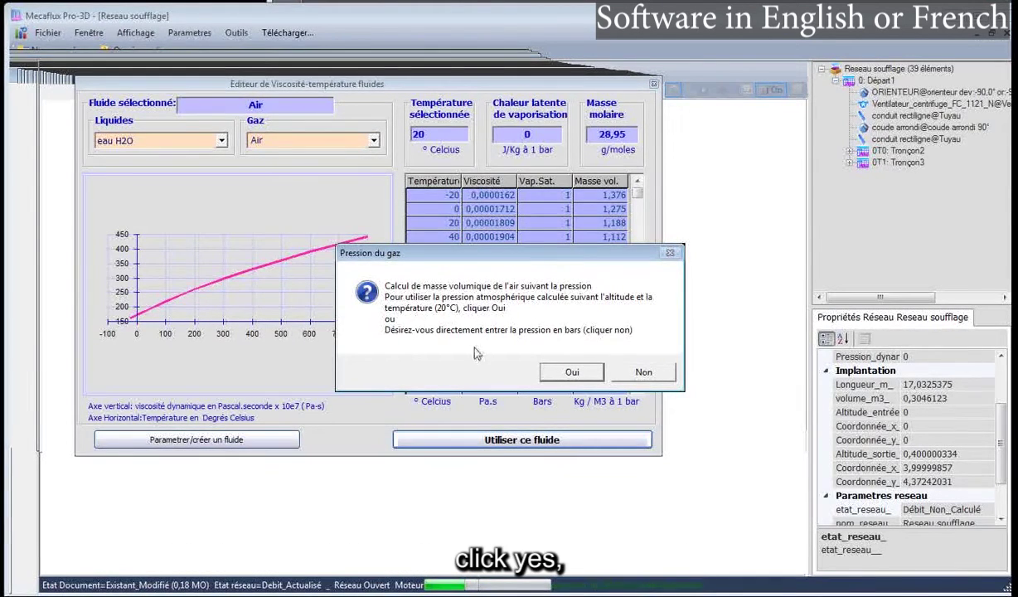
{"action": "left_click", "coordinate": [571, 372]}
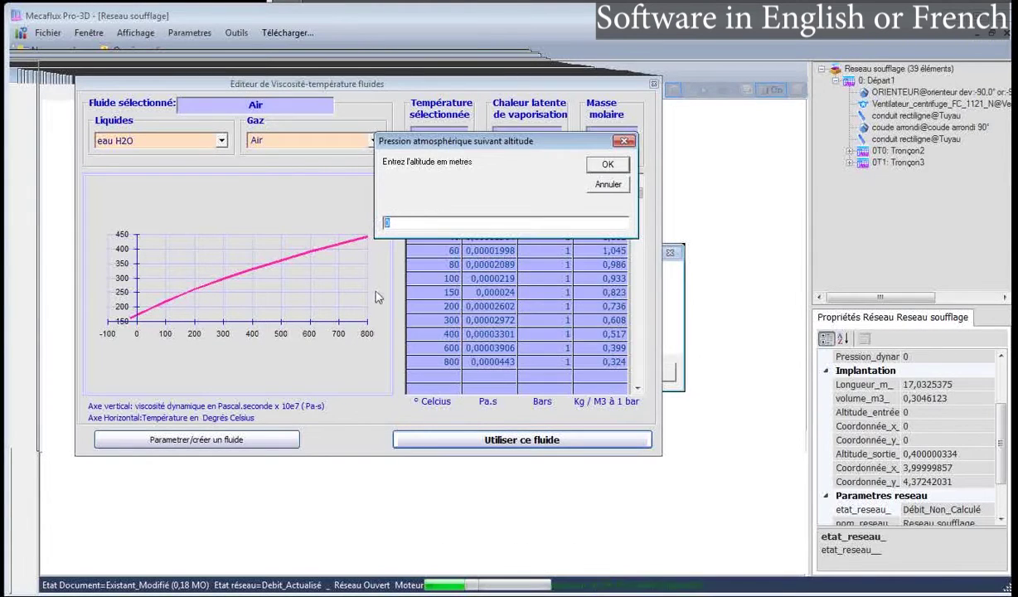
{"action": "type", "text": "100"}
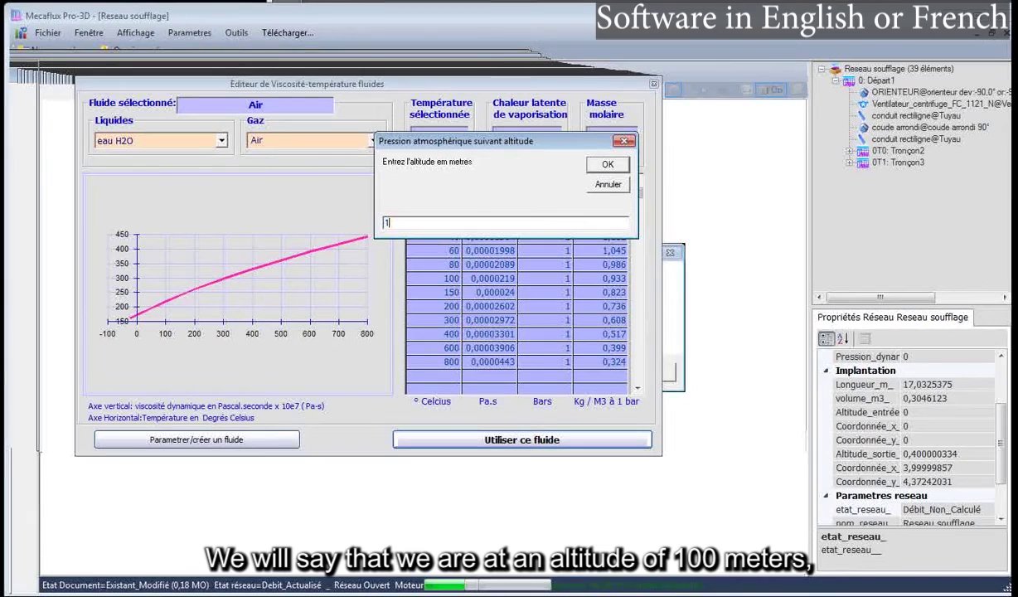
{"action": "left_click", "coordinate": [622, 167]}
{"action": "left_click", "coordinate": [597, 357]}
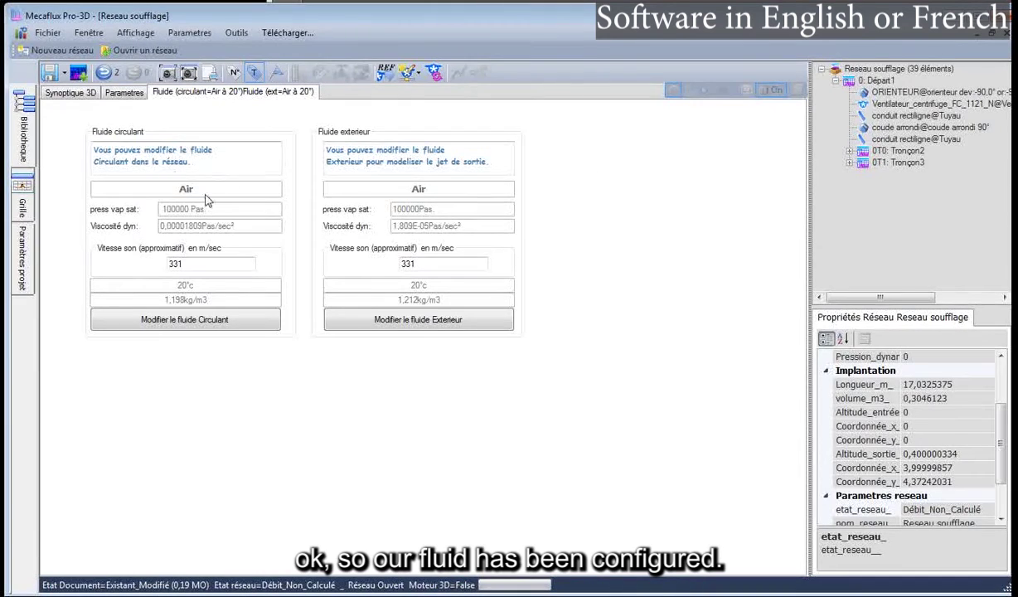
Step: Return to the 3D network view and recalculate the operating flow of the FC 1121 N fan with air
{"action": "left_click", "coordinate": [80, 93]}
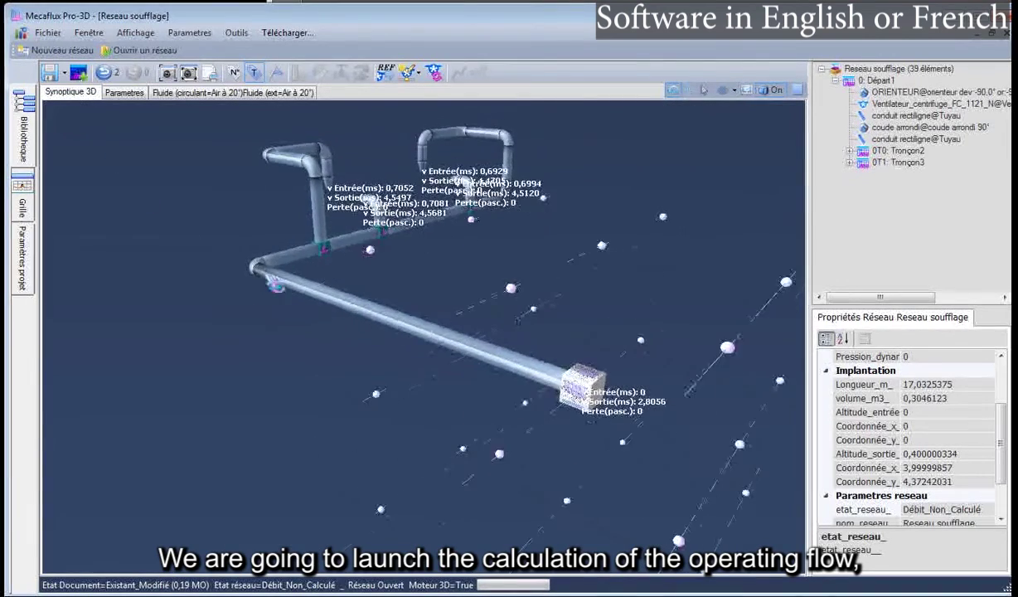
{"action": "scroll", "coordinate": [383, 182], "scroll_direction": "down", "scroll_amount": 1}
{"action": "scroll", "coordinate": [383, 181], "scroll_direction": "up", "scroll_amount": 3}
{"action": "scroll", "coordinate": [522, 361], "scroll_direction": "down", "scroll_amount": 1}
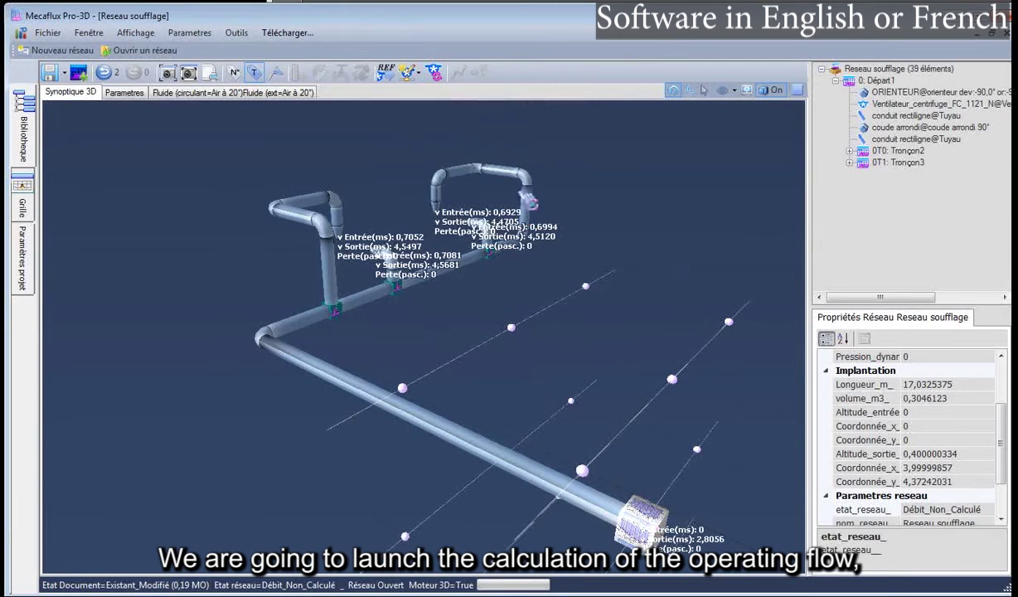
{"action": "left_click", "coordinate": [434, 72]}
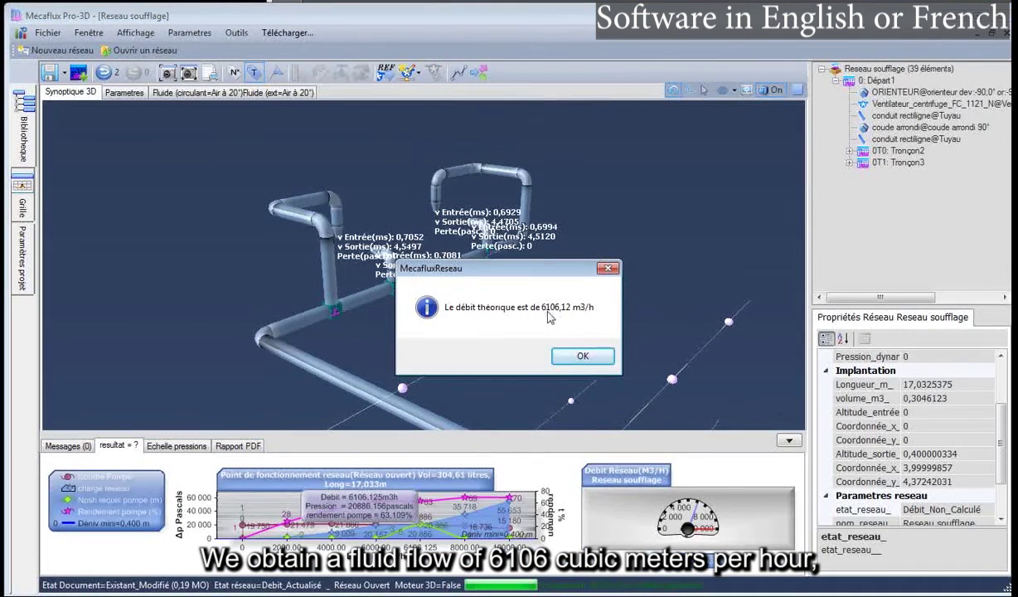
{"action": "left_click", "coordinate": [581, 358]}
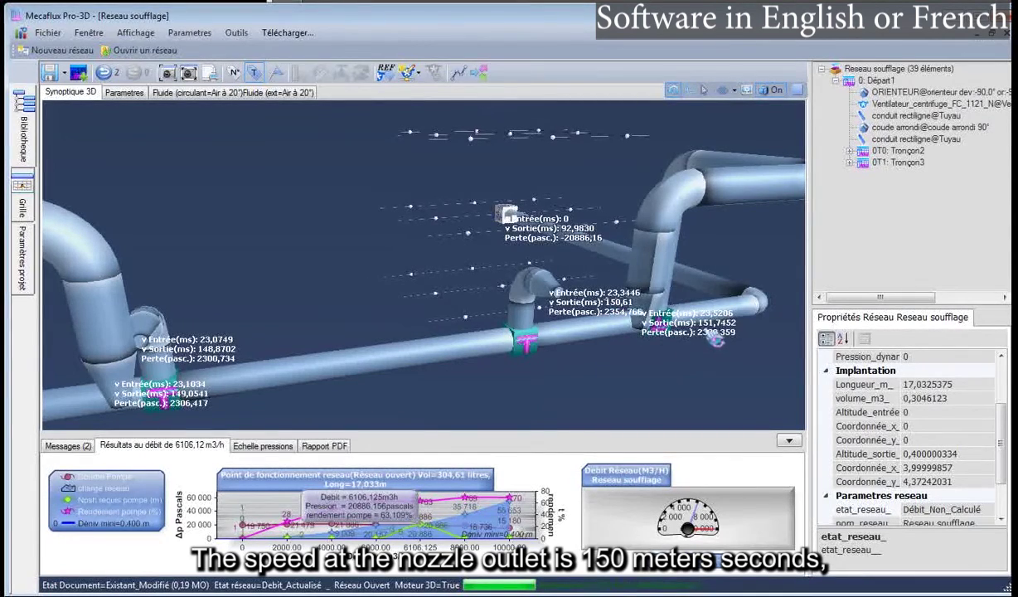
Step: Show the pressure scale and color the network elements according to pressure
{"action": "left_click_drag", "start_coordinate": [578, 310], "coordinate": [406, 392]}
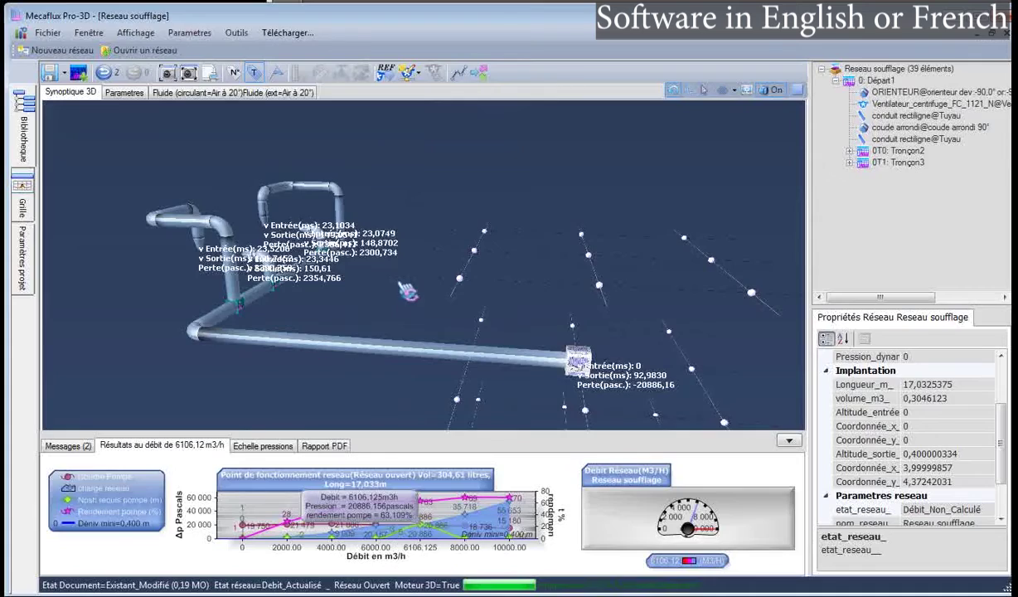
{"action": "left_click_drag", "start_coordinate": [406, 290], "coordinate": [414, 294]}
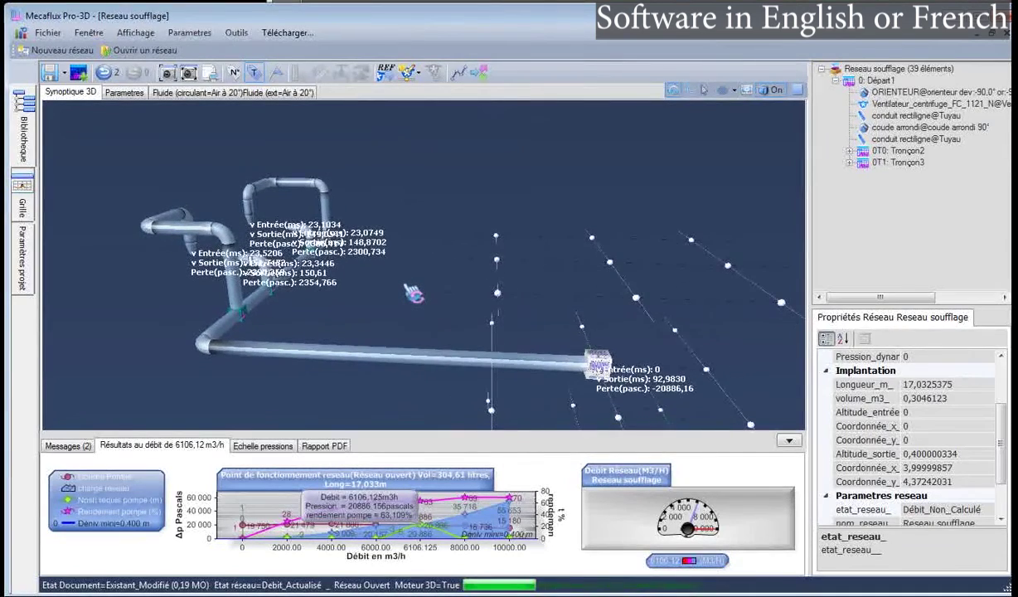
{"action": "left_click", "coordinate": [262, 446]}
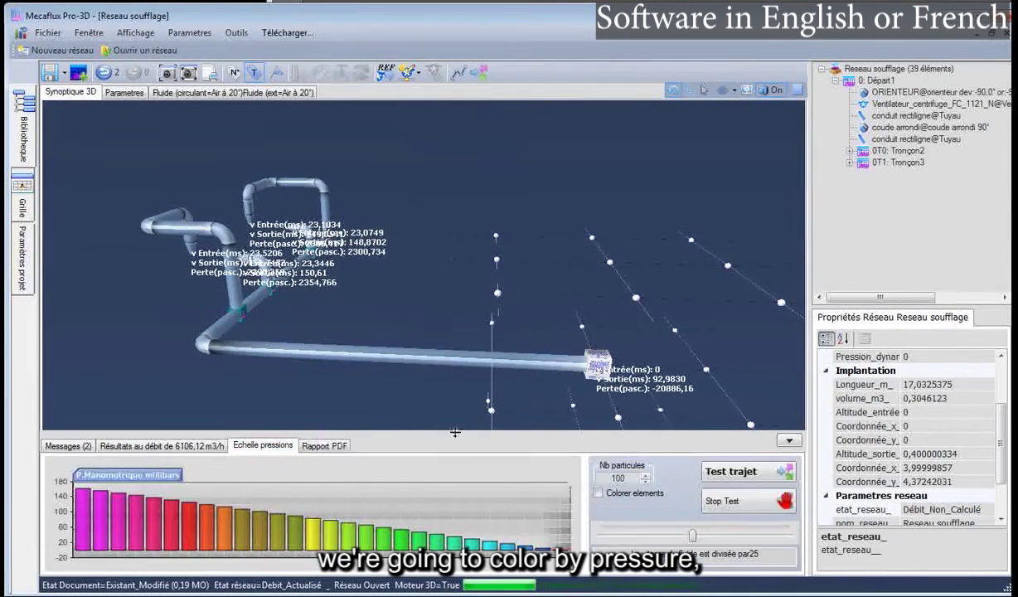
{"action": "left_click", "coordinate": [598, 493]}
{"action": "left_click_drag", "start_coordinate": [439, 385], "coordinate": [381, 356]}
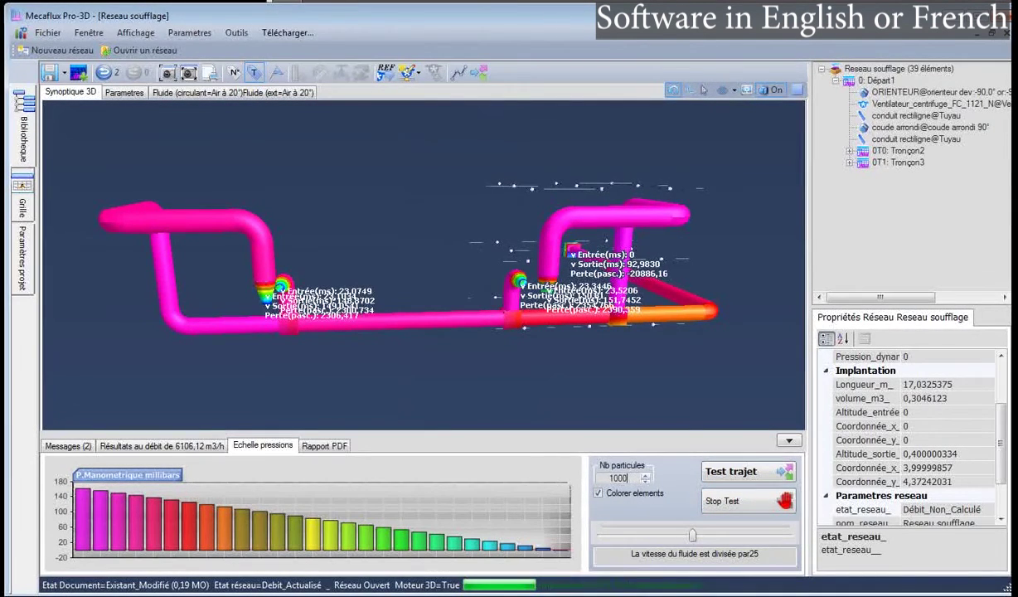
Step: Run the path test with 1000 particles on the pressure-colored network and view the particles at the nozzles
{"action": "left_click", "coordinate": [726, 472]}
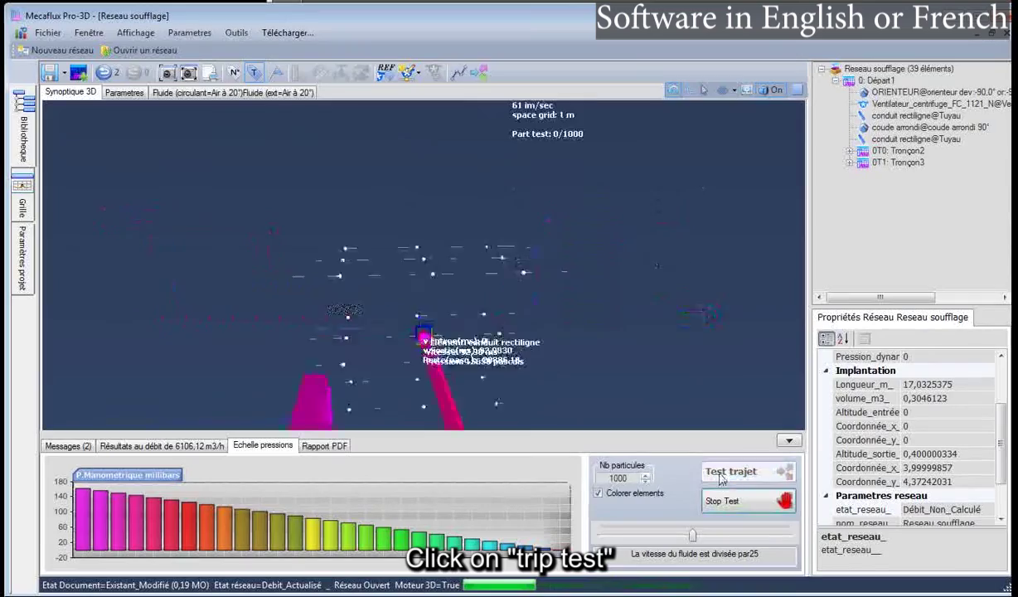
{"action": "left_click_drag", "start_coordinate": [423, 377], "coordinate": [531, 320]}
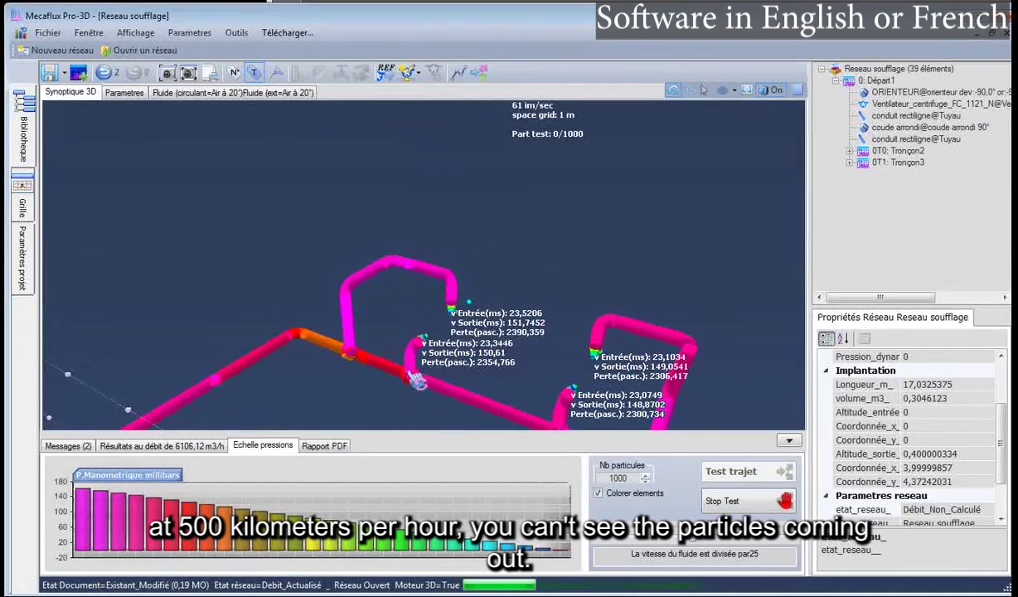
{"action": "scroll", "coordinate": [418, 380], "scroll_direction": "down", "scroll_amount": 5}
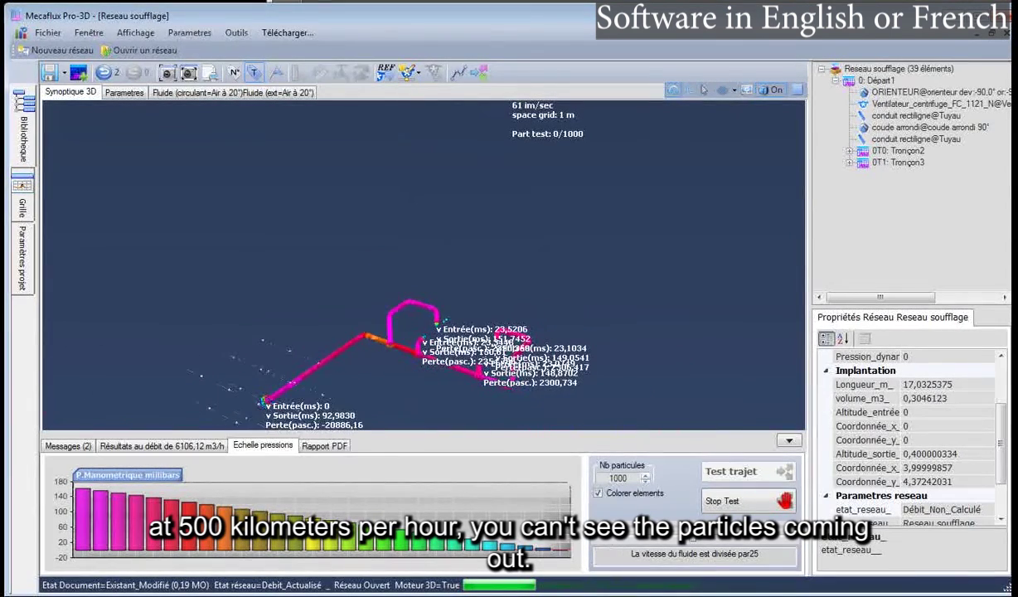
Step: Turn off the element coloring and rerun the path test to follow the particles through the uncolored pipes
{"action": "left_click", "coordinate": [597, 492]}
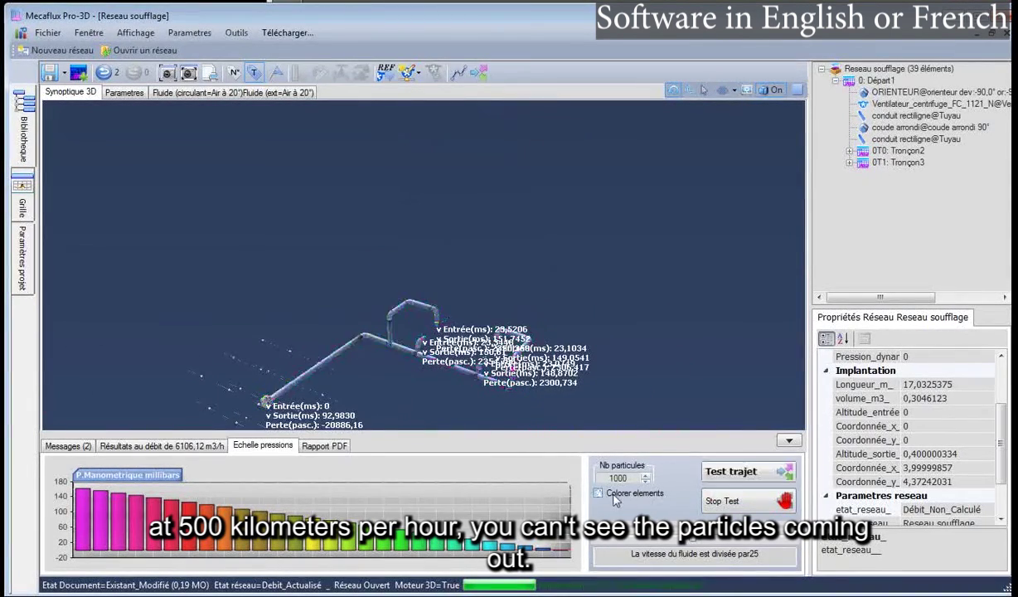
{"action": "left_click", "coordinate": [732, 472]}
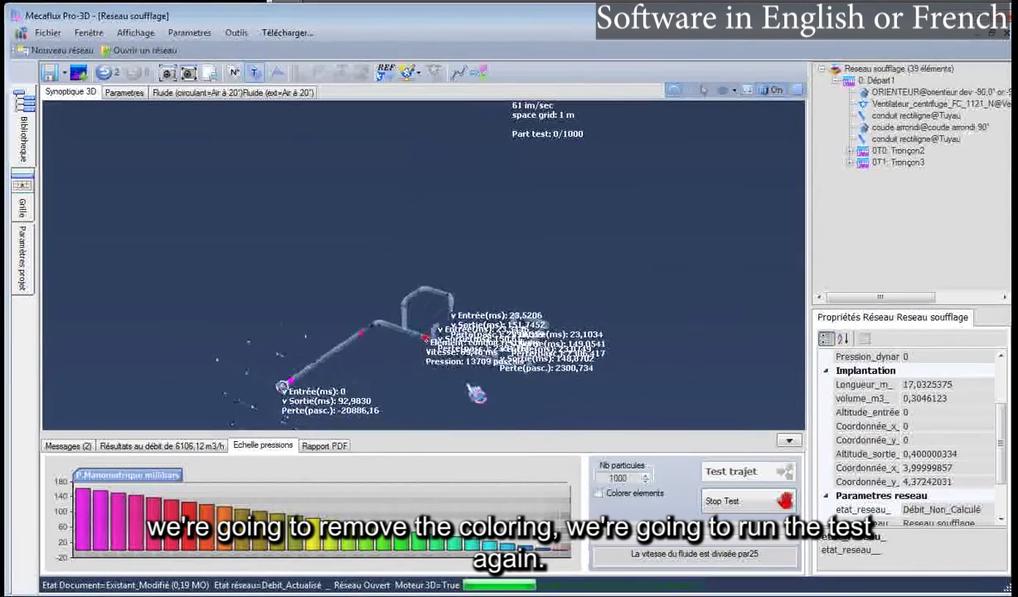
{"action": "left_click_drag", "start_coordinate": [476, 395], "coordinate": [251, 367]}
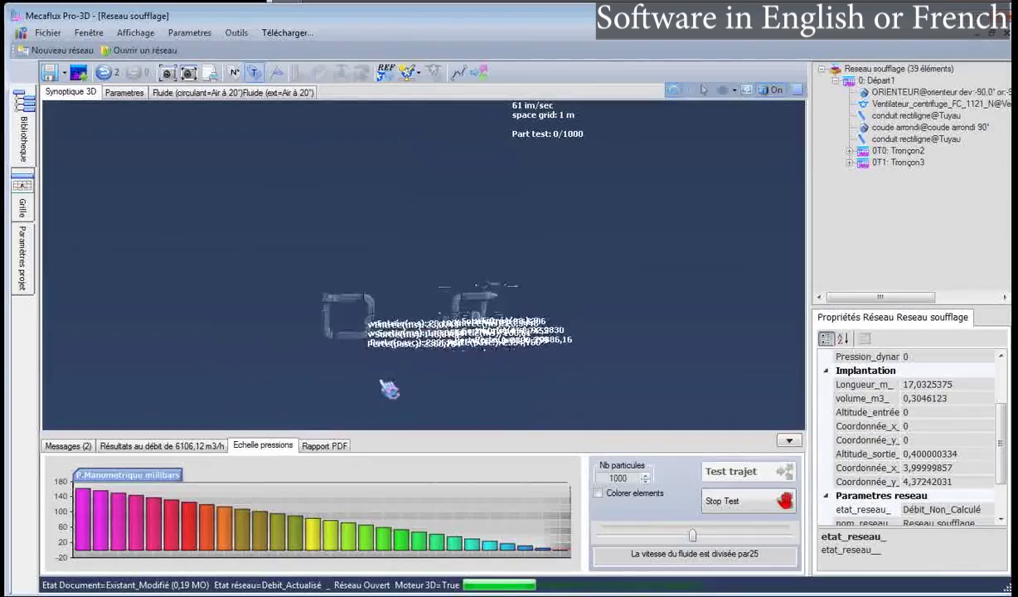
{"action": "left_click_drag", "start_coordinate": [389, 389], "coordinate": [336, 364]}
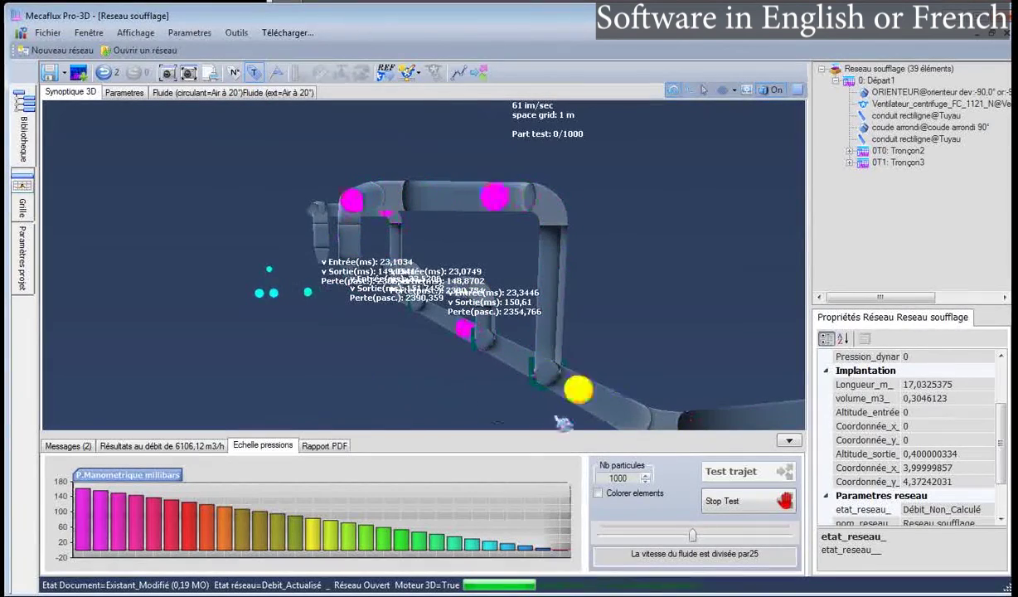
Step: Slow the particle animation until time is frozen and examine the particles along the network and leaving the nozzles
{"action": "left_click_drag", "start_coordinate": [692, 537], "coordinate": [768, 538]}
{"action": "left_click_drag", "start_coordinate": [427, 384], "coordinate": [479, 388]}
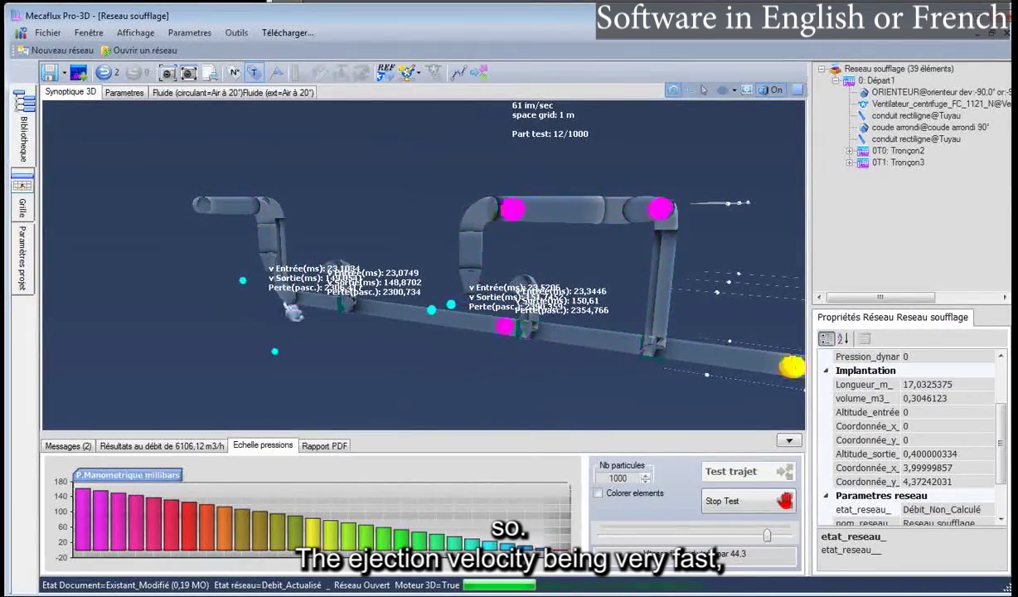
{"action": "left_click_drag", "start_coordinate": [295, 311], "coordinate": [525, 392]}
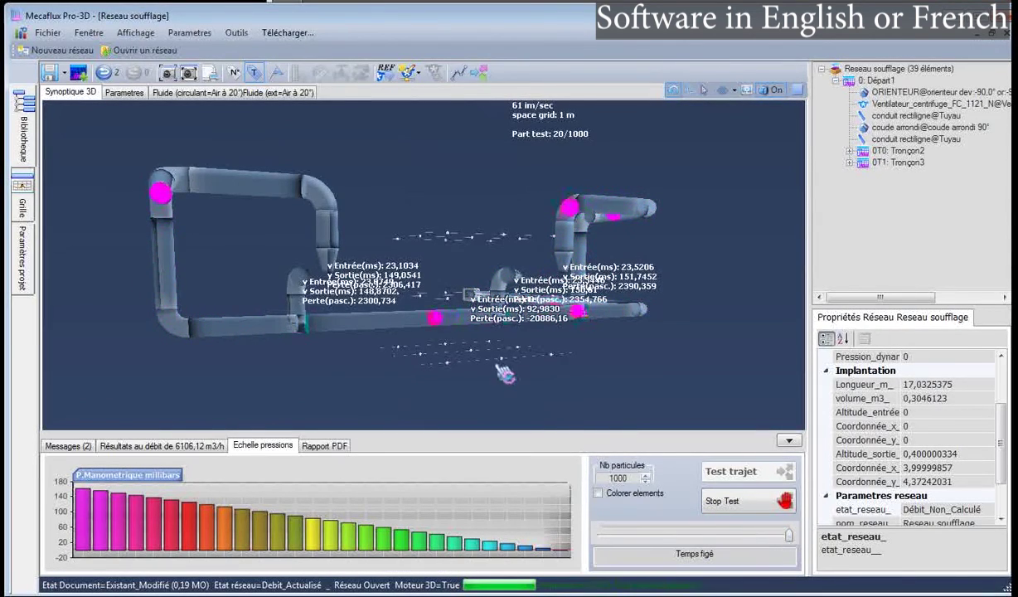
{"action": "left_click_drag", "start_coordinate": [508, 375], "coordinate": [422, 395]}
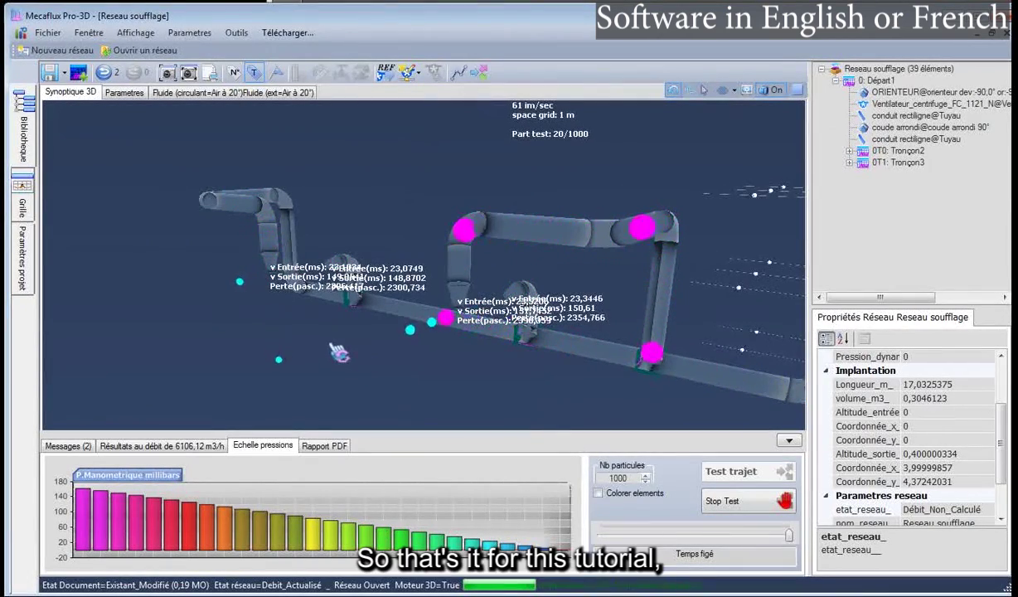
{"action": "left_click_drag", "start_coordinate": [337, 353], "coordinate": [317, 381]}
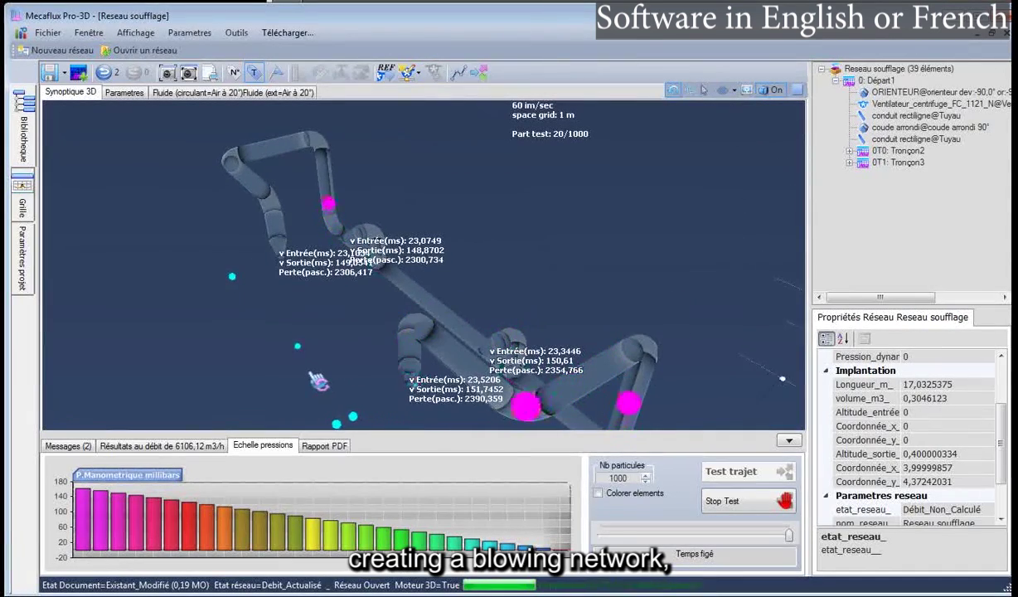
{"action": "scroll", "coordinate": [323, 361], "scroll_direction": "down", "scroll_amount": 5}
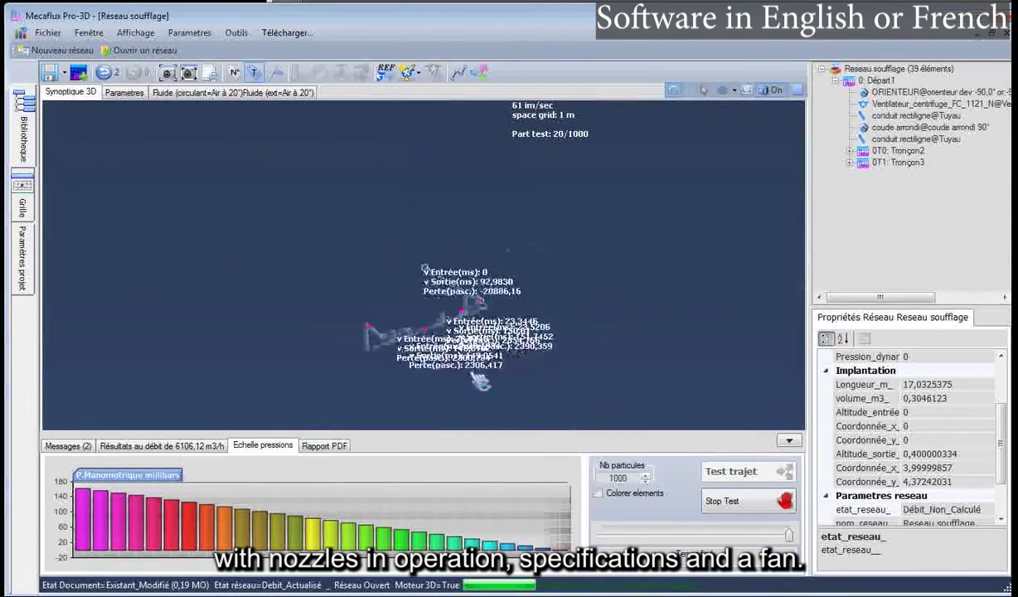
{"action": "scroll", "coordinate": [425, 379], "scroll_direction": "up", "scroll_amount": 5}
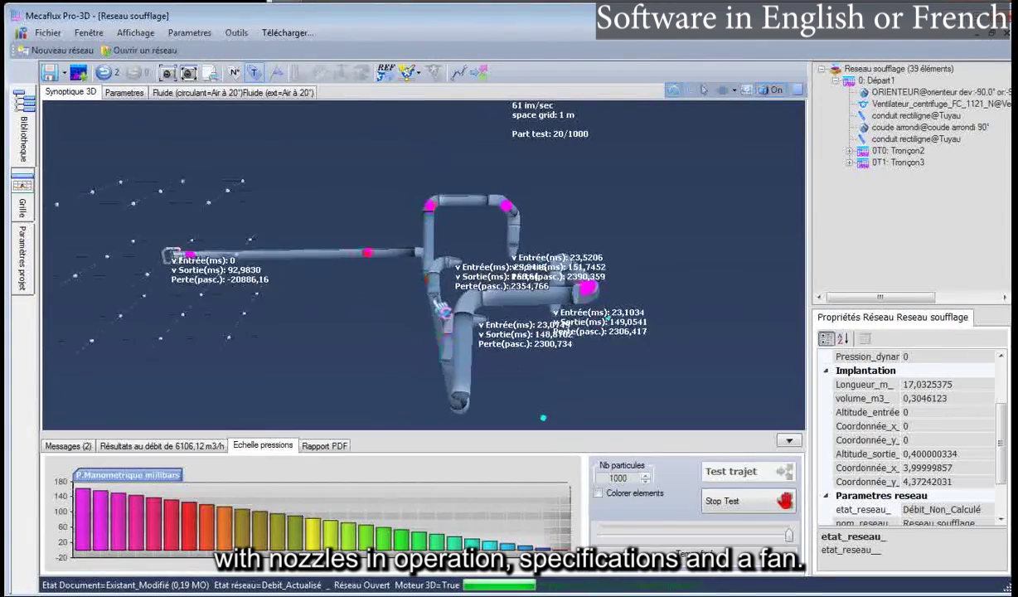
{"action": "scroll", "coordinate": [410, 364], "scroll_direction": "down", "scroll_amount": 3}
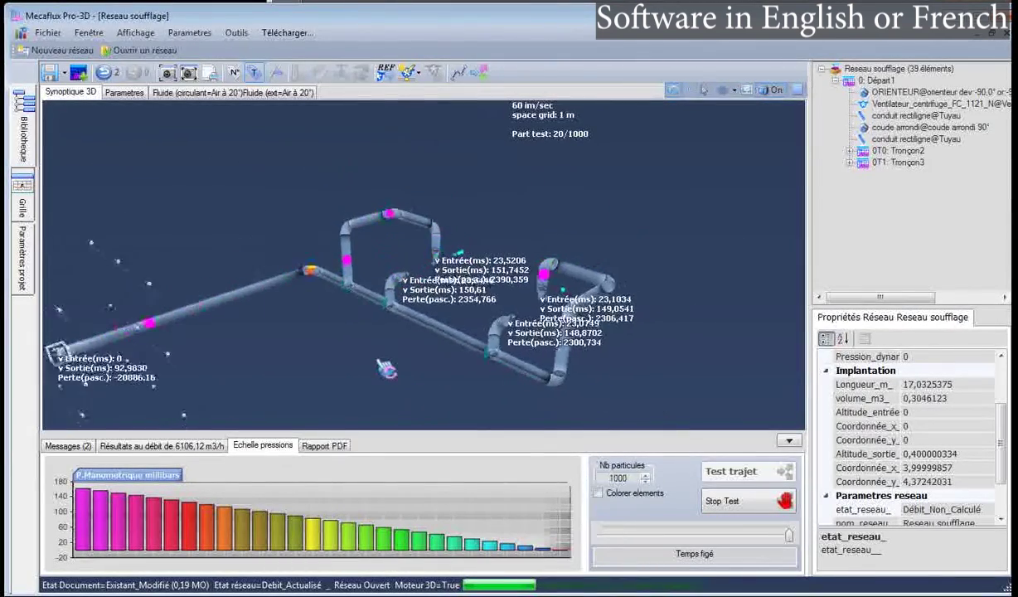